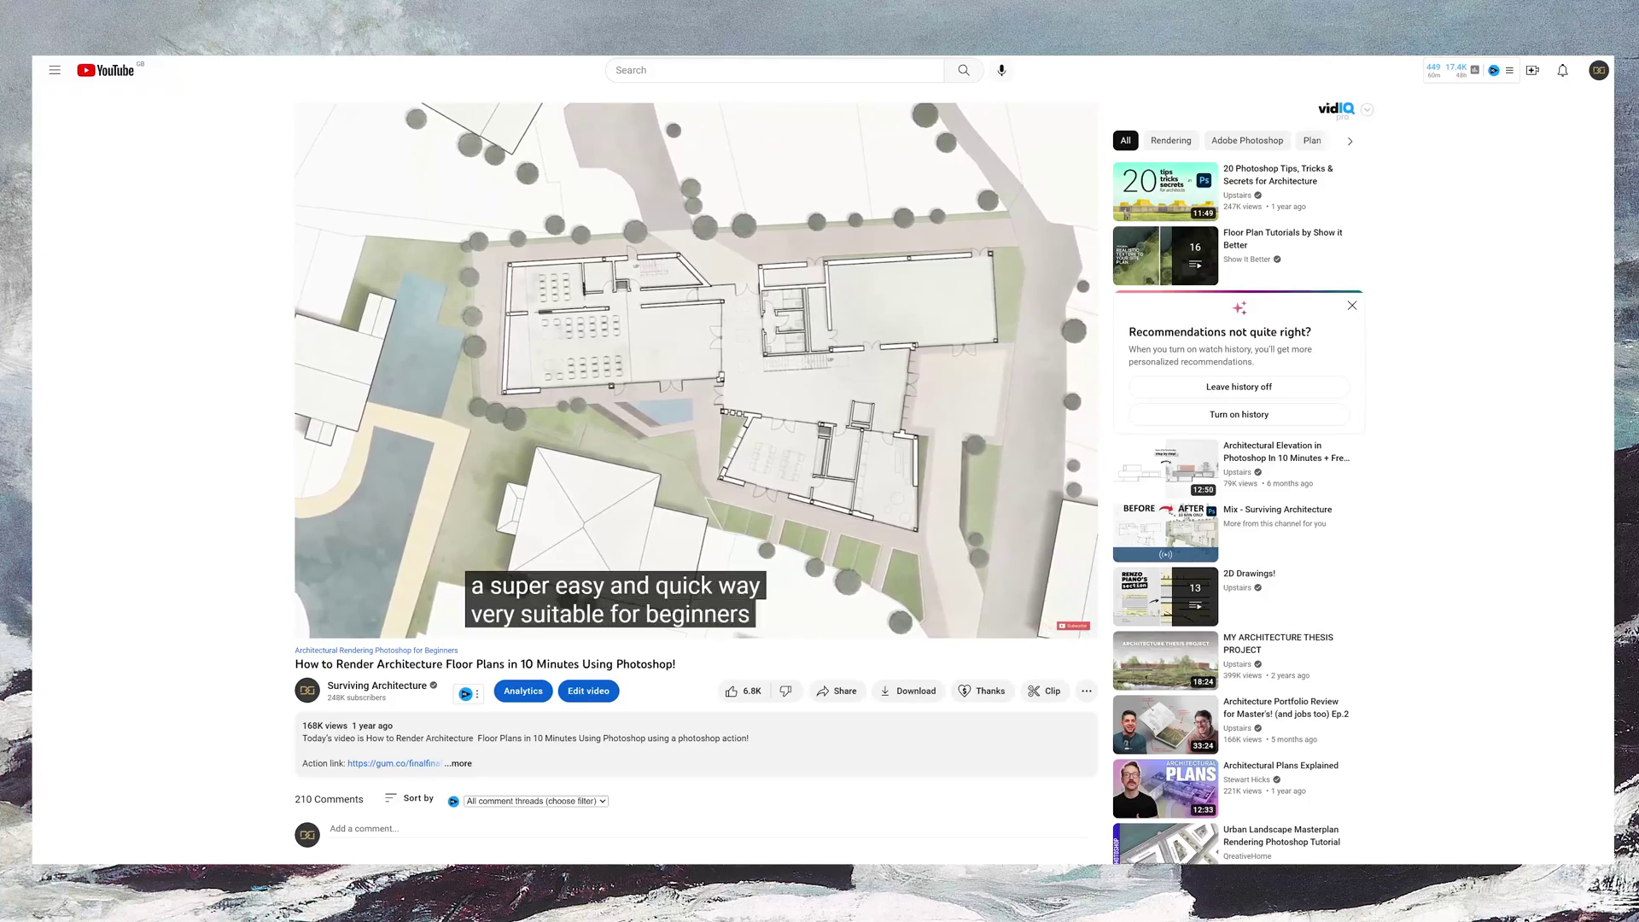
Look through the comments and related videos below the floor plan rendering tutorial
{"action": "scroll", "coordinate": [823, 476], "scroll_direction": "down", "scroll_amount": 1}
{"action": "scroll", "coordinate": [695, 478], "scroll_direction": "down", "scroll_amount": 3}
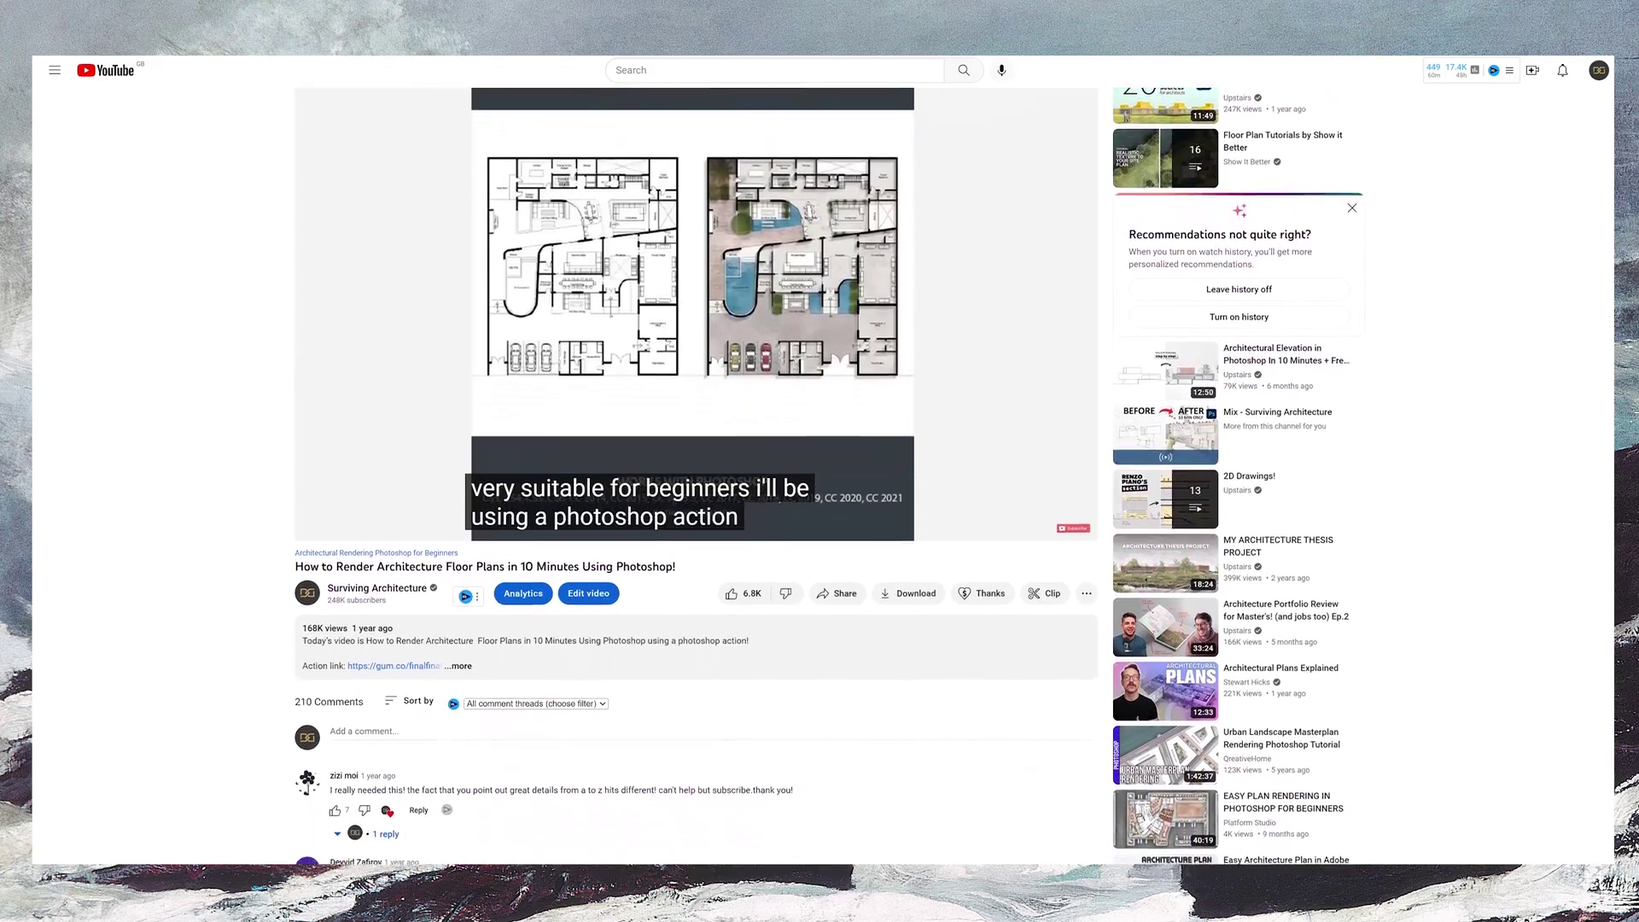
{"action": "scroll", "coordinate": [696, 478], "scroll_direction": "down", "scroll_amount": 6}
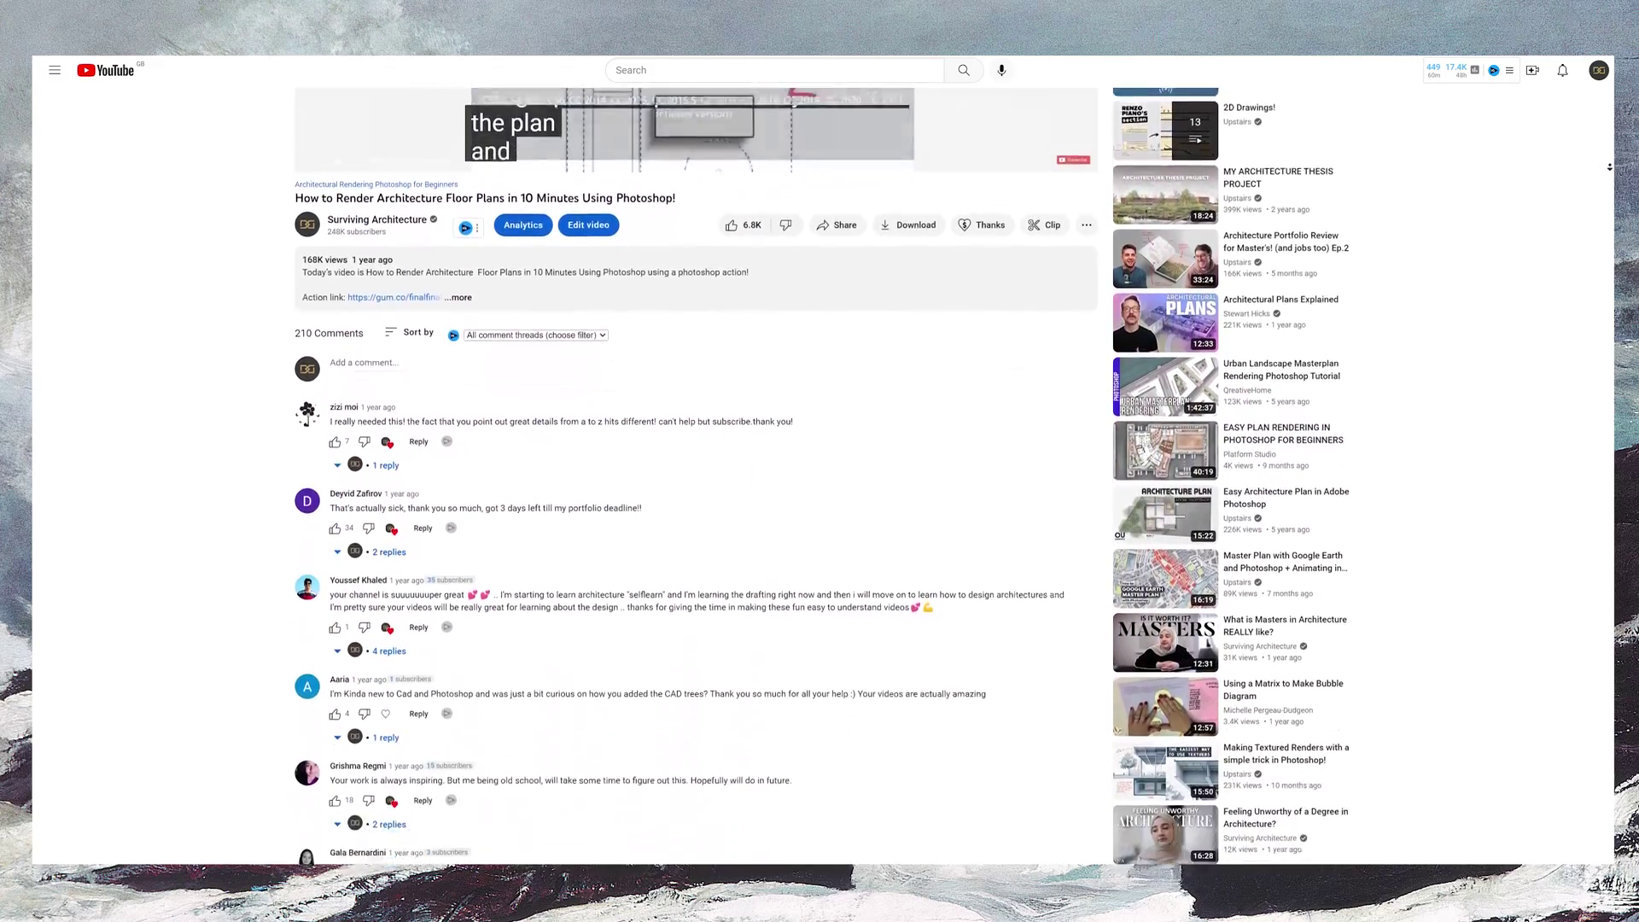
{"action": "scroll", "coordinate": [696, 478], "scroll_direction": "down", "scroll_amount": 6}
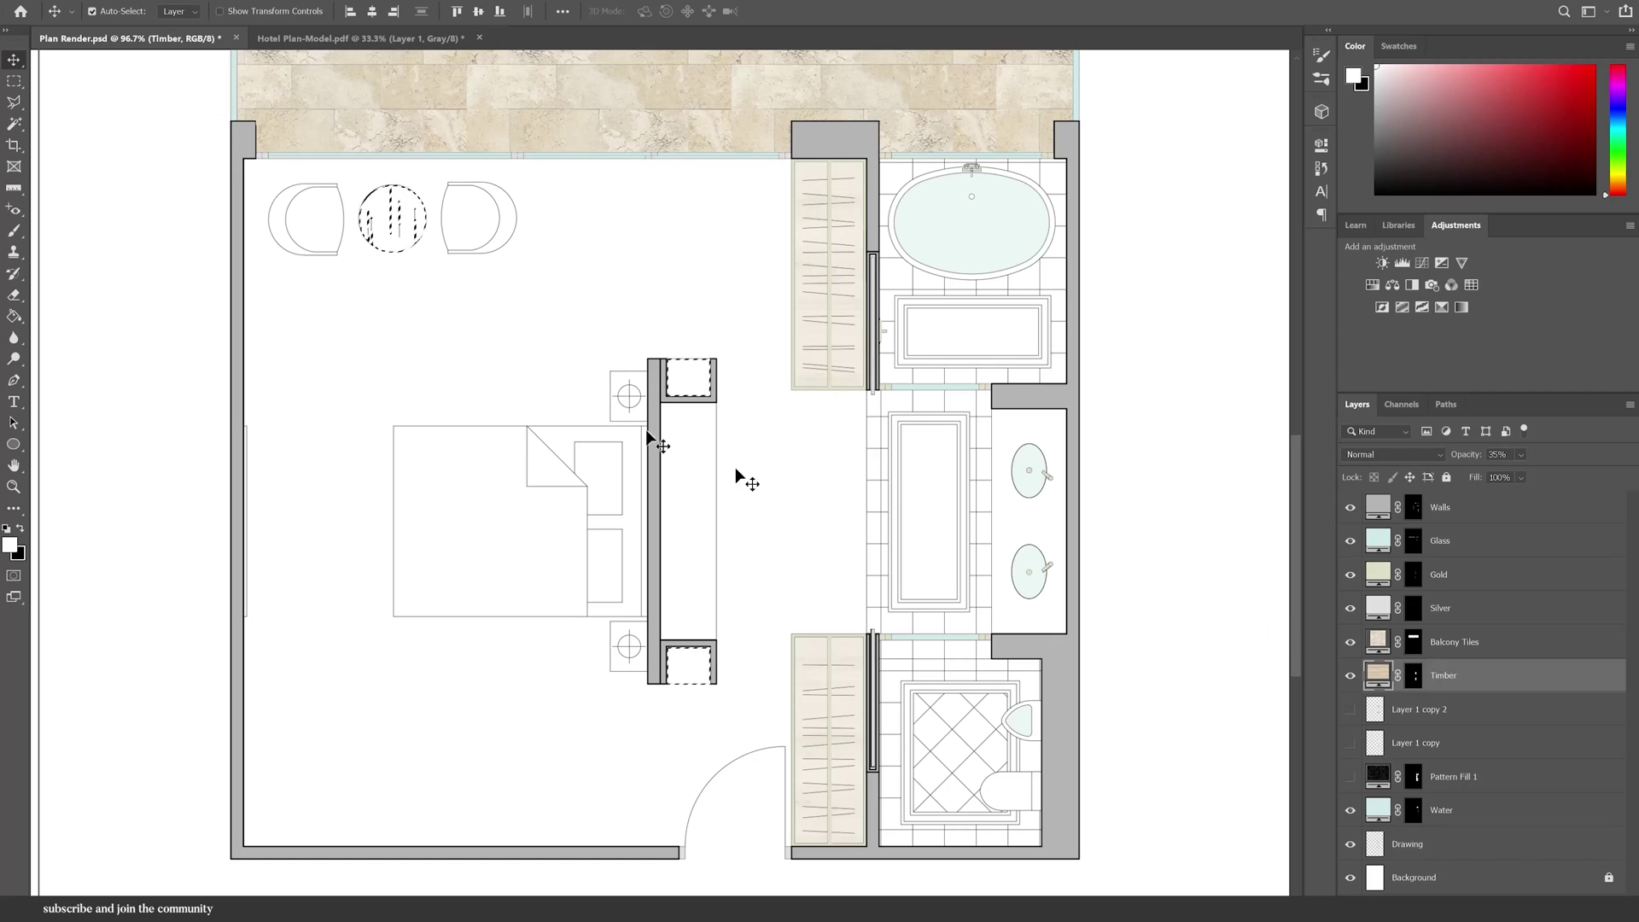
Paint the selected round table and the two shelf units behind the bed wall into the Timber mask, and deselect
{"action": "right_click", "coordinate": [880, 567]}
{"action": "left_click_drag", "start_coordinate": [957, 608], "coordinate": [982, 609]}
{"action": "left_click_drag", "start_coordinate": [688, 665], "coordinate": [688, 377]}
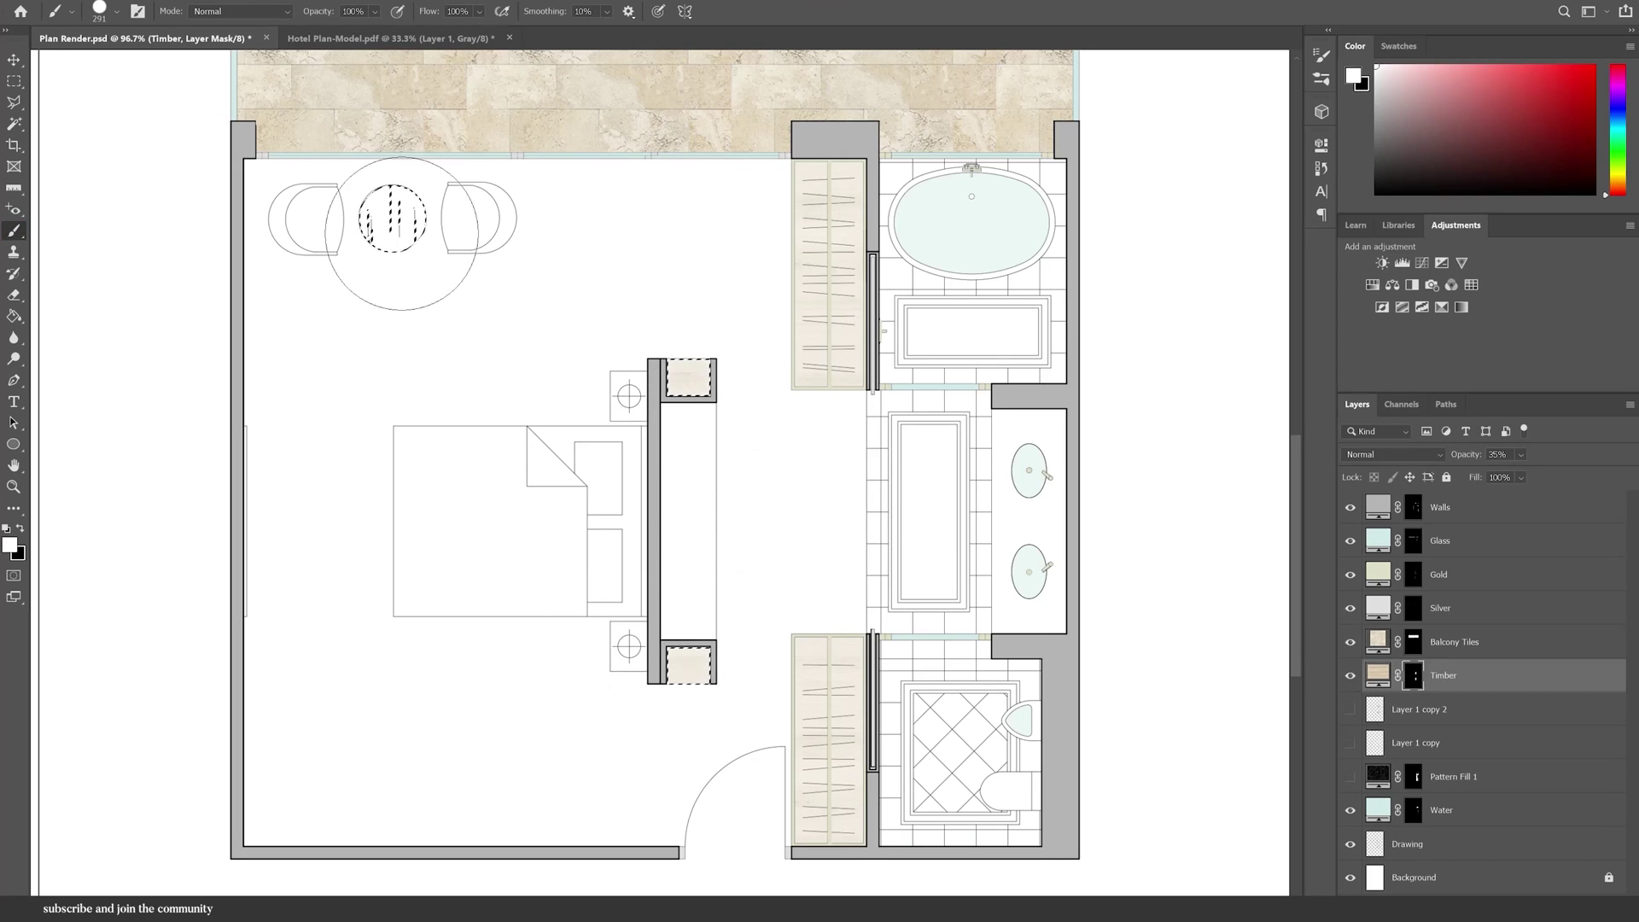
{"action": "left_click", "coordinate": [400, 234]}
{"action": "key", "text": "ctrl+d"}
Select both bedside tables on the Drawing layer and add a dark grey solid colour fill to them
{"action": "left_click", "coordinate": [1480, 844]}
{"action": "key", "text": "w"}
{"action": "scroll", "coordinate": [578, 634], "scroll_direction": "up", "scroll_amount": 3}
{"action": "left_click", "coordinate": [630, 630]}
{"action": "left_click", "coordinate": [649, 294], "text": "shift"}
{"action": "left_click", "coordinate": [1491, 905]}
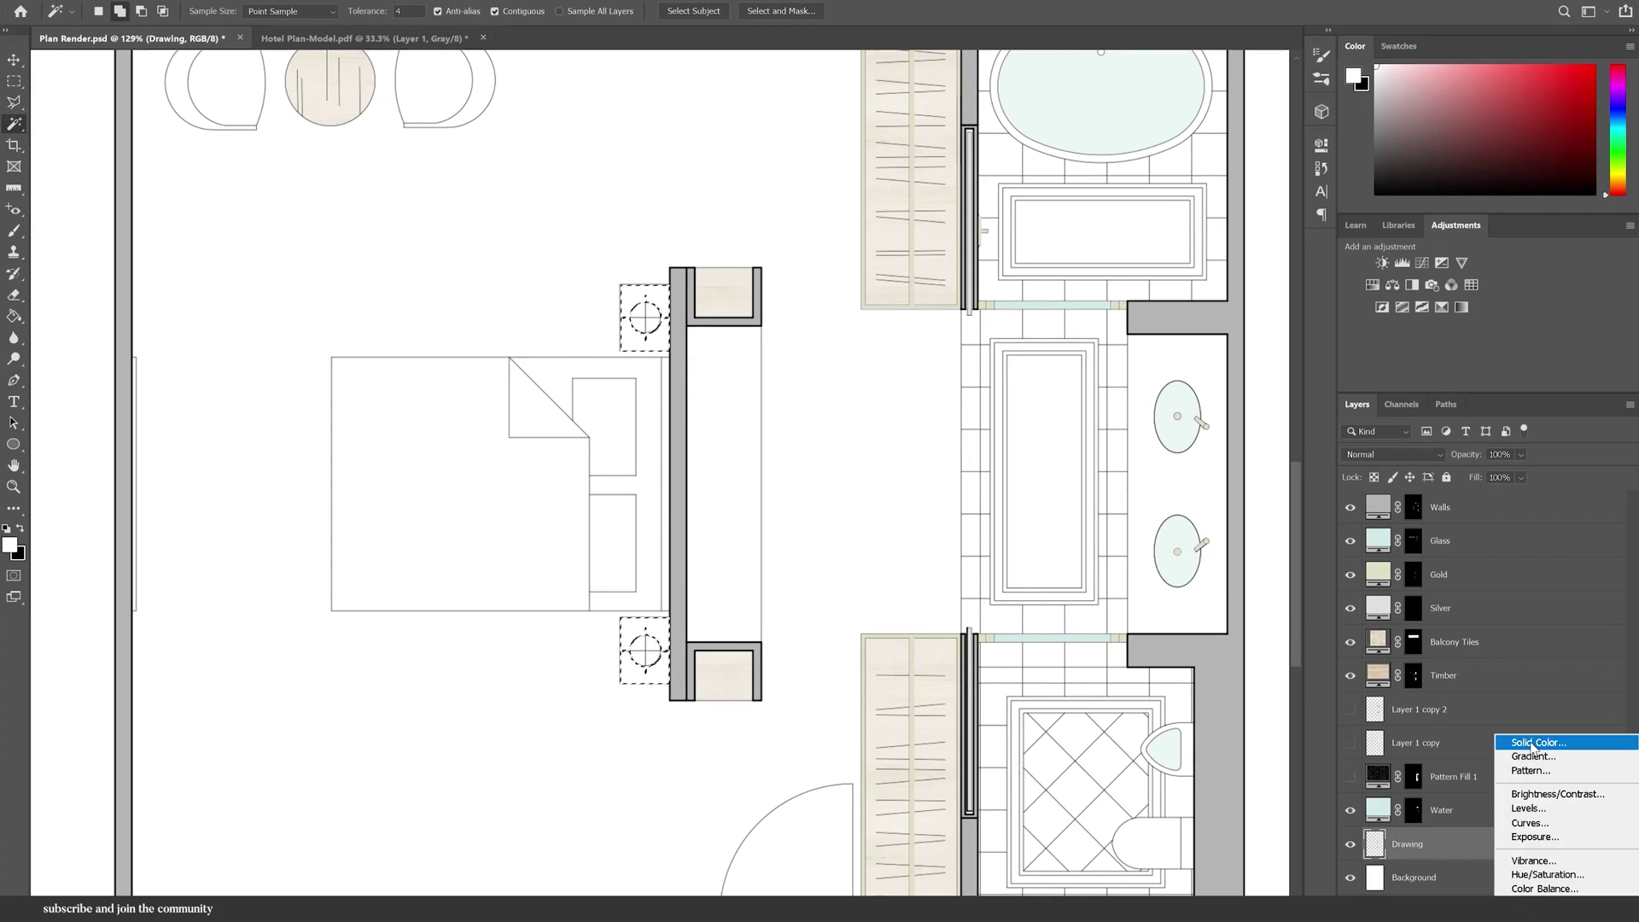
{"action": "left_click", "coordinate": [1536, 742]}
{"action": "left_click_drag", "start_coordinate": [871, 865], "coordinate": [847, 876]}
{"action": "left_click", "coordinate": [1223, 752]}
Load the bedside tables' fill mask as a selection on a new layer and subtract a polygonal area from the upper table
{"action": "scroll", "coordinate": [595, 282], "scroll_direction": "up", "scroll_amount": 4}
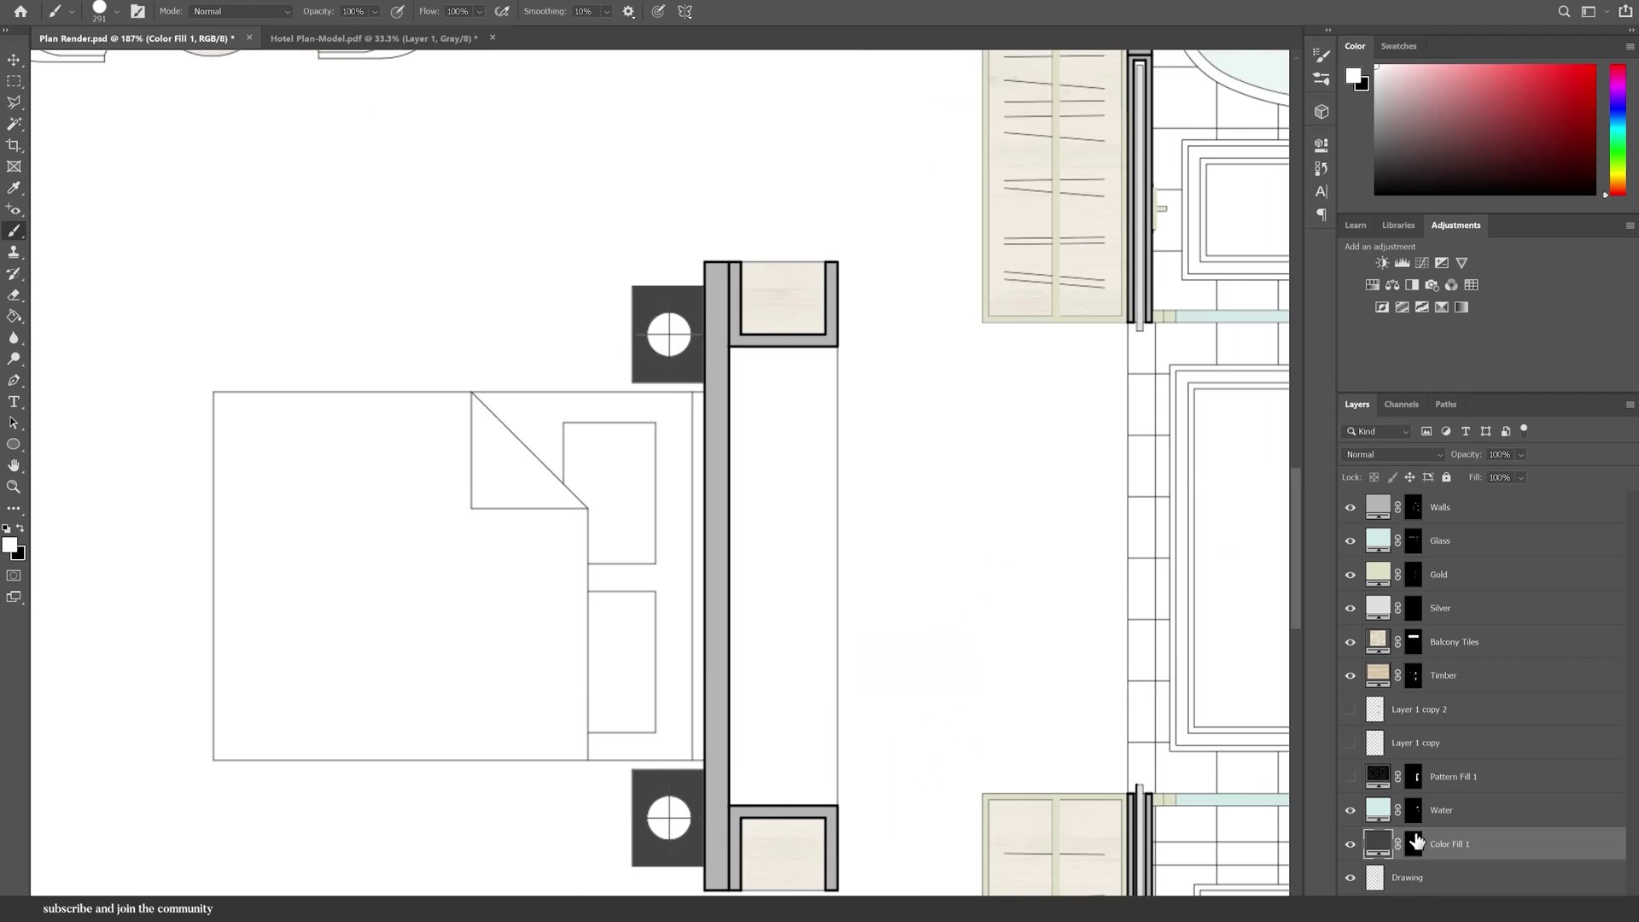
{"action": "left_click", "coordinate": [1414, 843], "text": "ctrl"}
{"action": "left_click", "coordinate": [1530, 905]}
{"action": "key", "text": "l"}
{"action": "scroll", "coordinate": [627, 330], "scroll_direction": "up", "scroll_amount": 3}
{"action": "scroll", "coordinate": [630, 333], "scroll_direction": "up", "scroll_amount": 2}
{"action": "left_click", "coordinate": [701, 390], "text": "alt"}
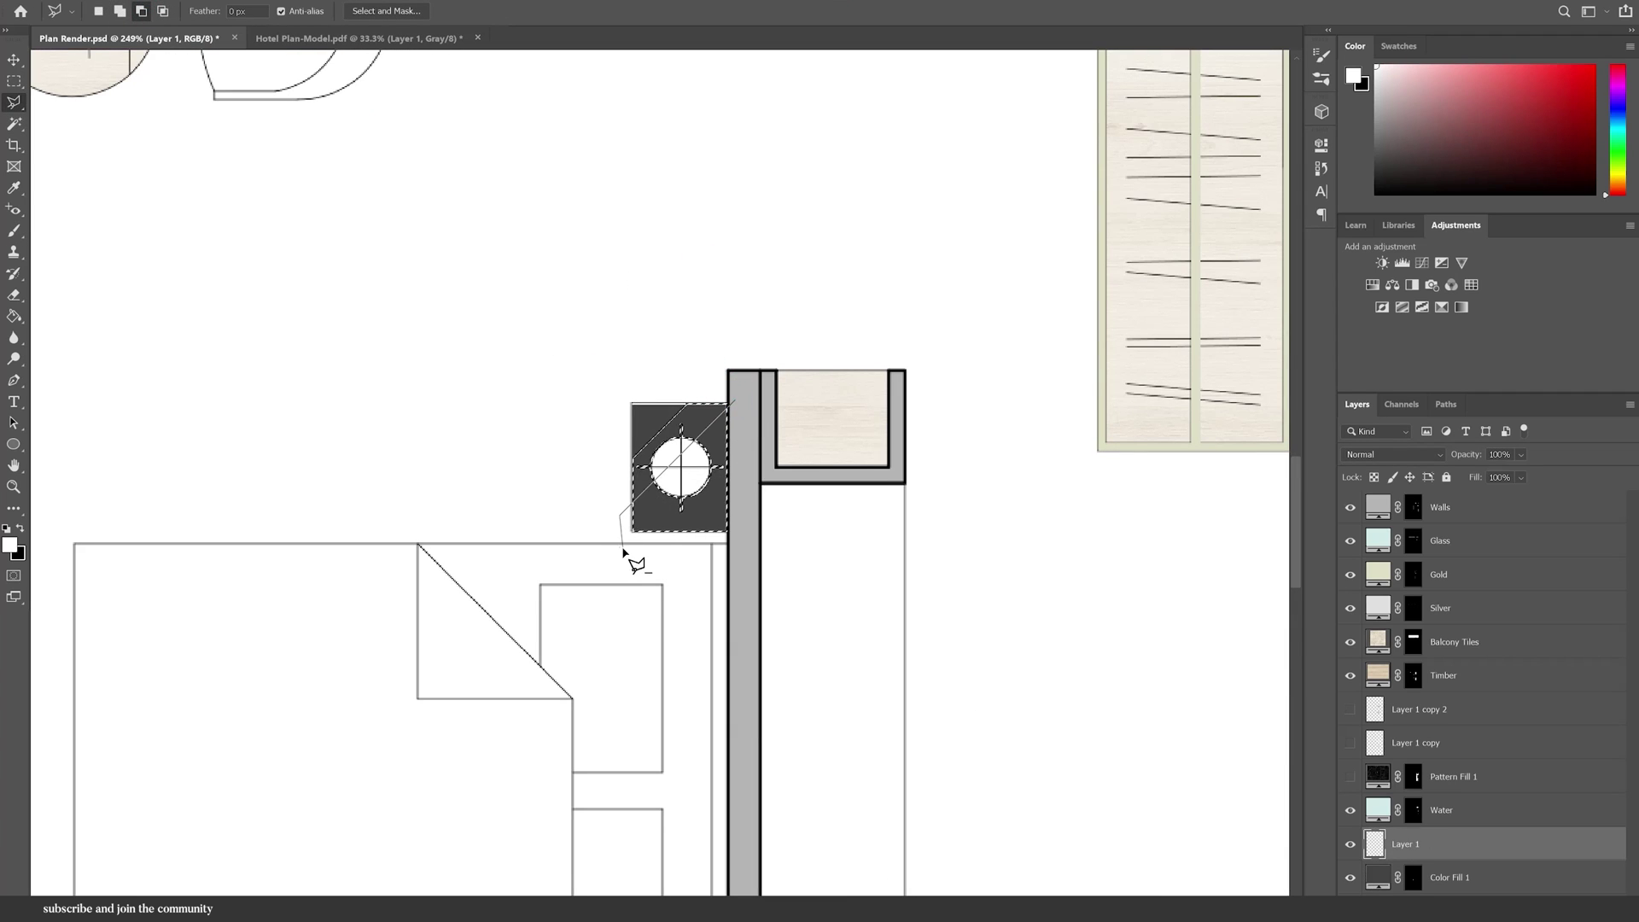
{"action": "scroll", "coordinate": [748, 577], "scroll_direction": "down", "scroll_amount": 5}
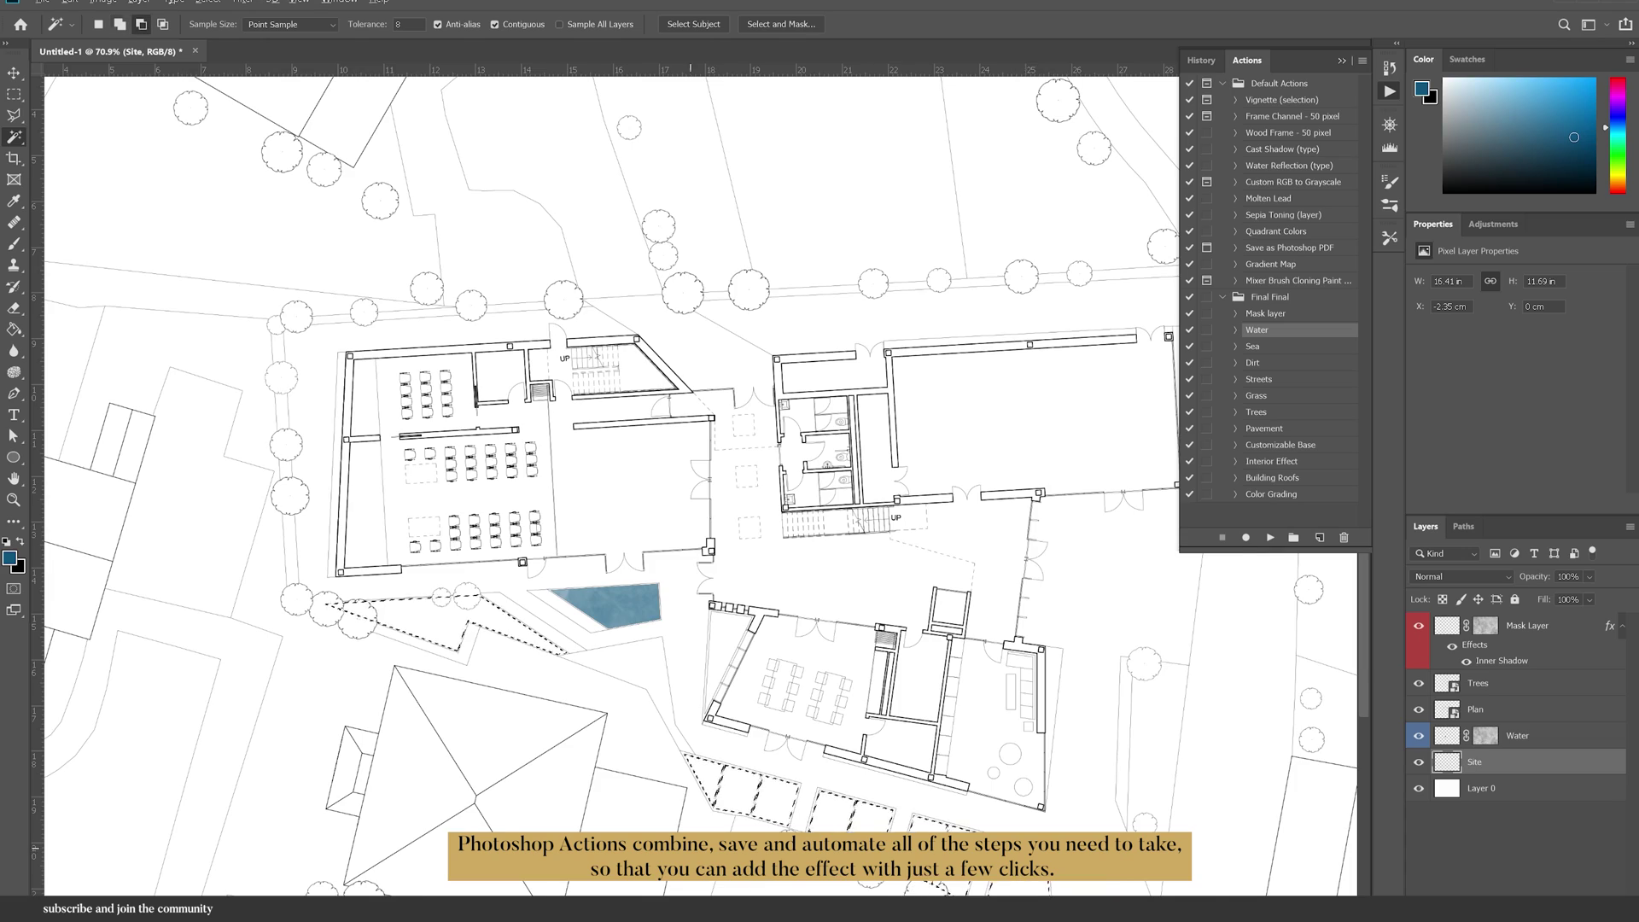
Run the Grass action on the selected planting areas of the site plan and lower the grass layer's opacity
{"action": "scroll", "coordinate": [690, 845], "scroll_direction": "down", "scroll_amount": 1}
{"action": "left_click", "coordinate": [1266, 397]}
{"action": "left_click", "coordinate": [1270, 538]}
{"action": "left_click", "coordinate": [1590, 577]}
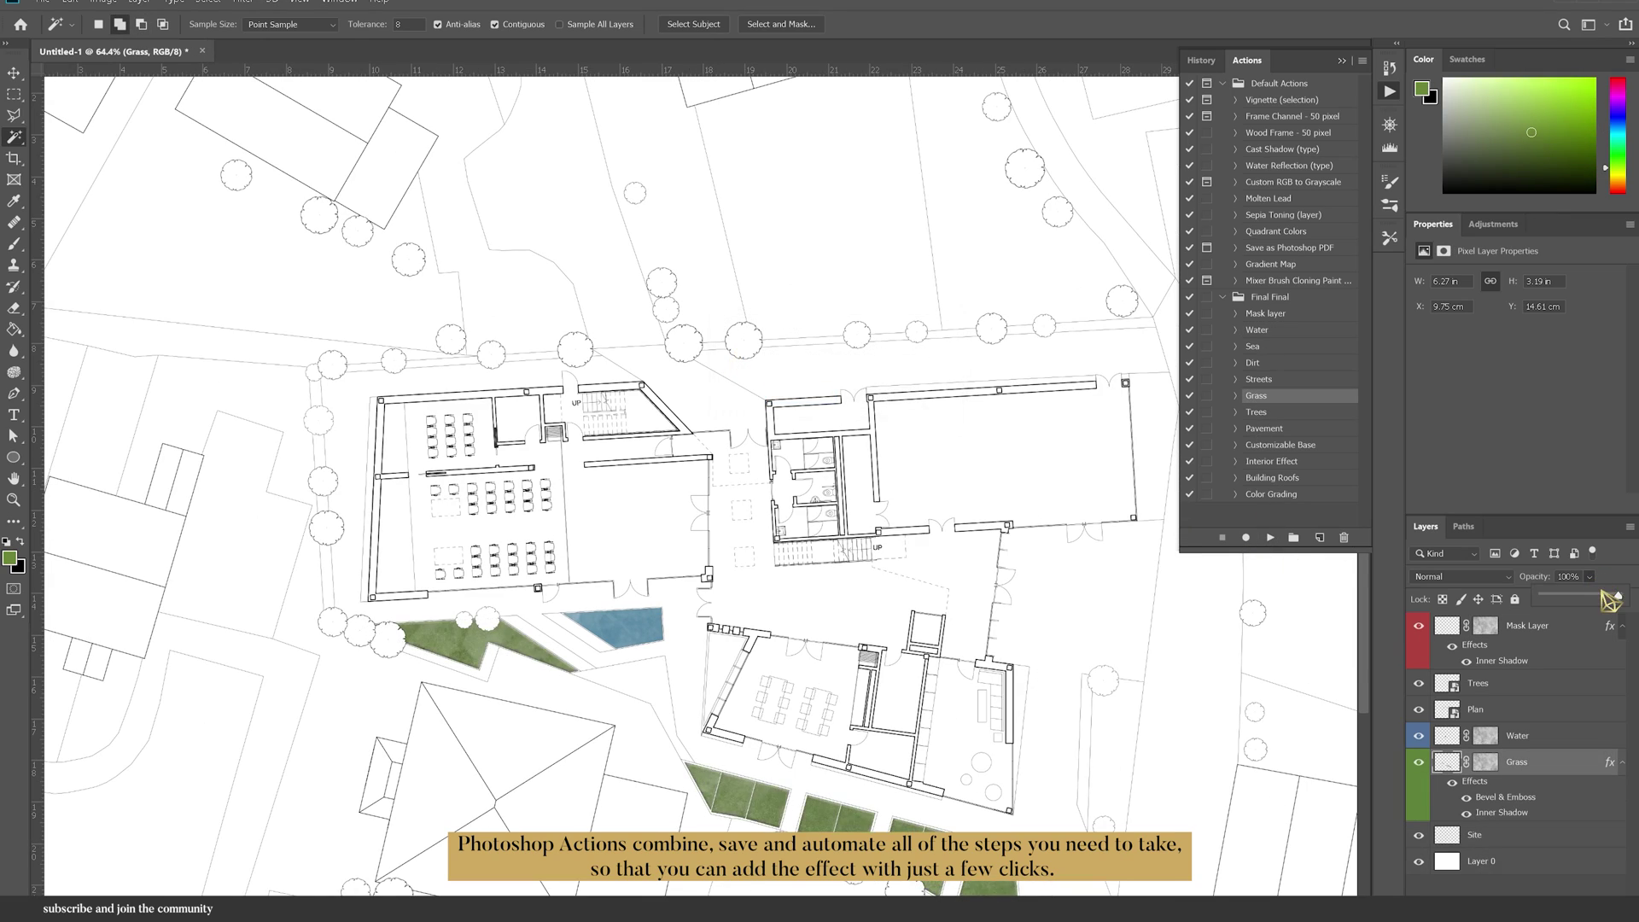
{"action": "left_click_drag", "start_coordinate": [1621, 596], "coordinate": [1587, 602]}
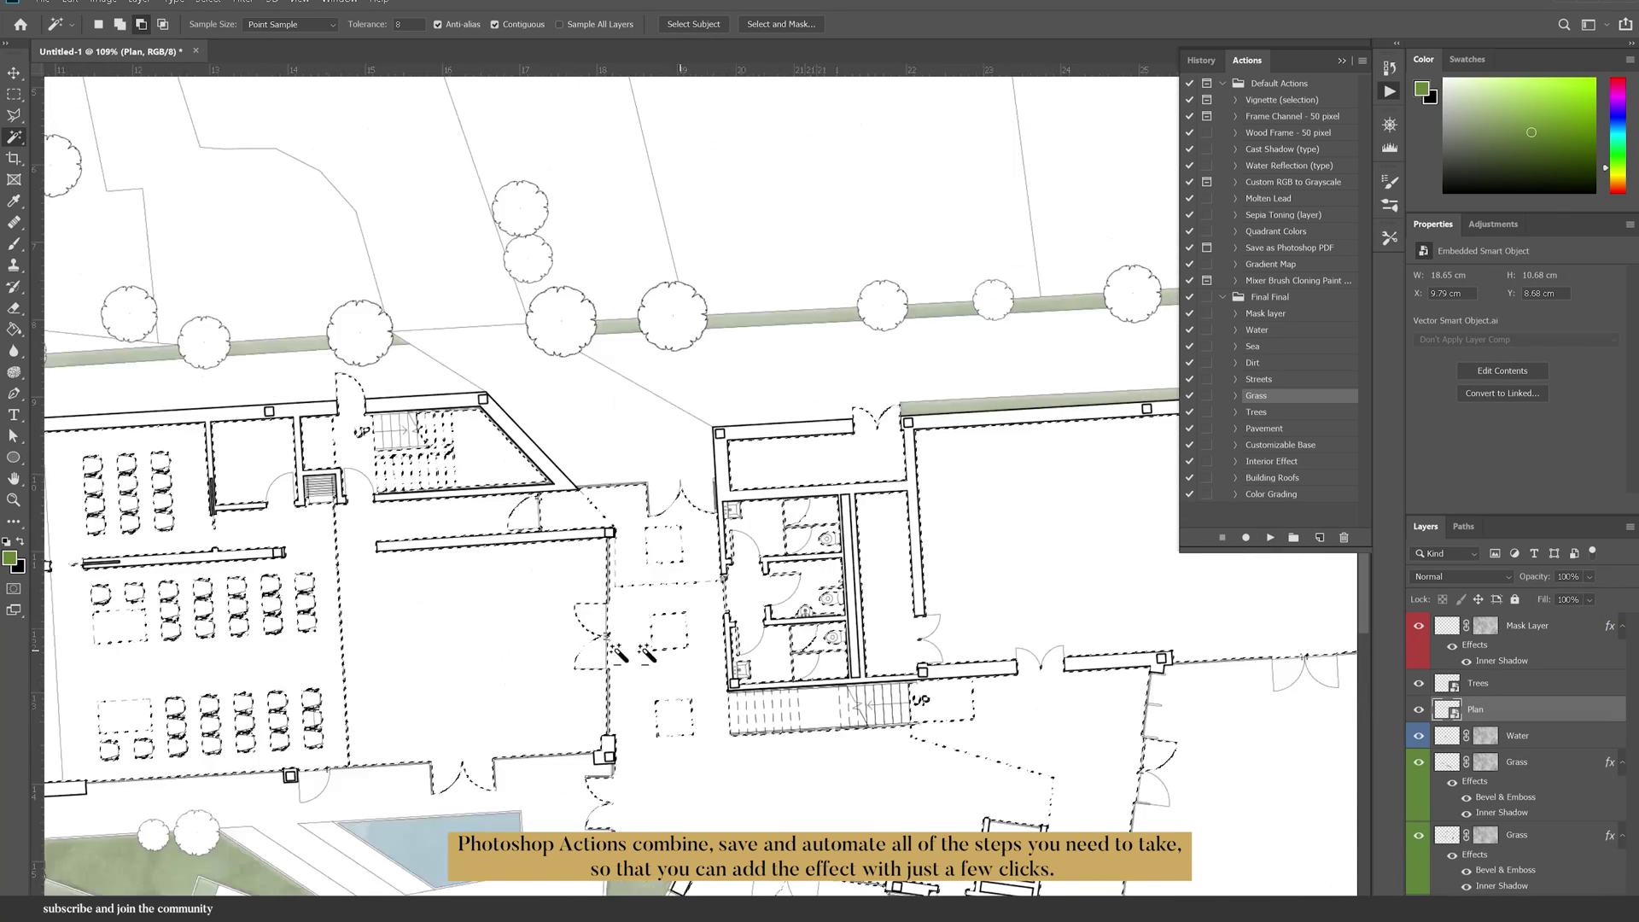
Run the Interior Effect action on the selected rooms of the Plan layer
{"action": "left_click", "coordinate": [1272, 461]}
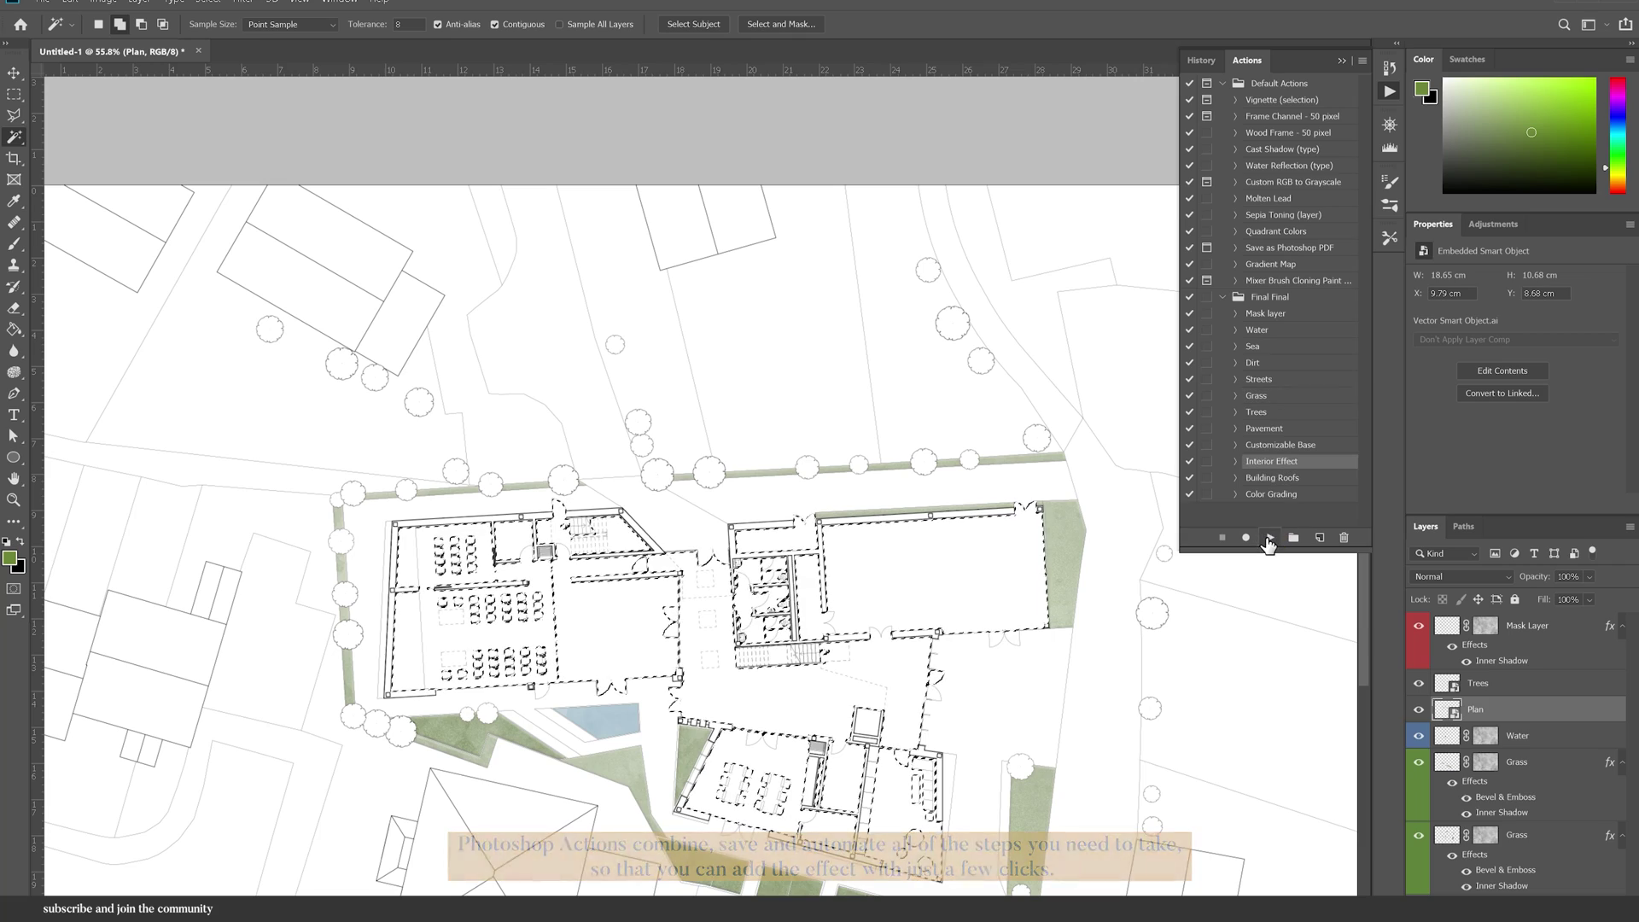
{"action": "left_click", "coordinate": [1270, 538]}
{"action": "left_click", "coordinate": [803, 395]}
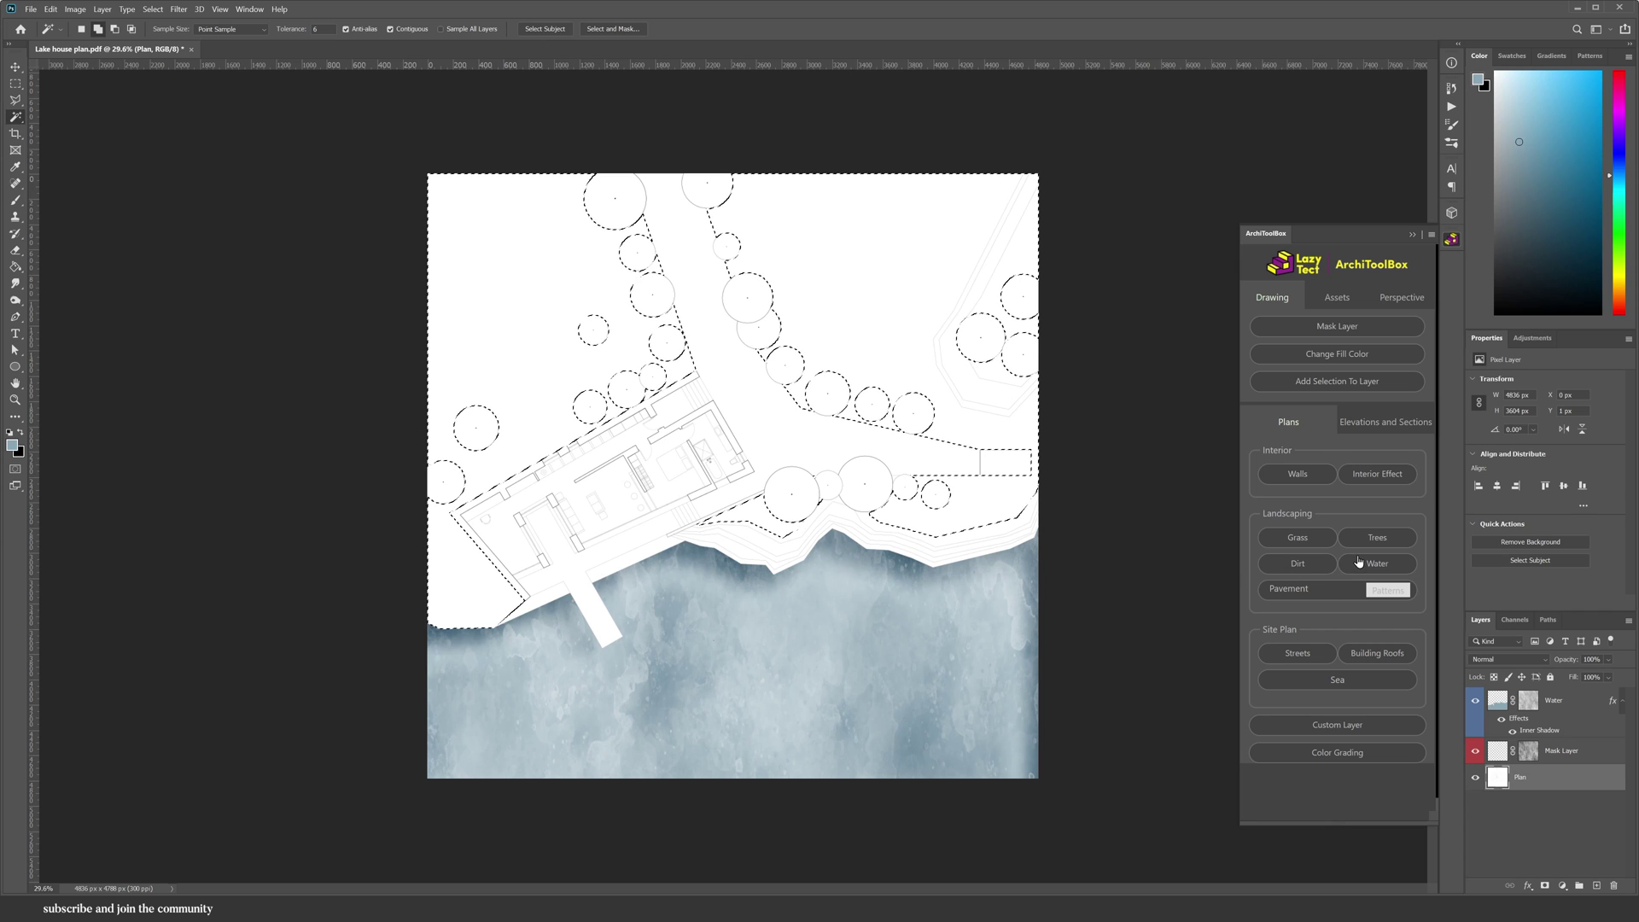
Apply Grass to the selected land of the lake house plan and a large slab pattern to the terrace and jetty paving
{"action": "left_click", "coordinate": [1308, 543]}
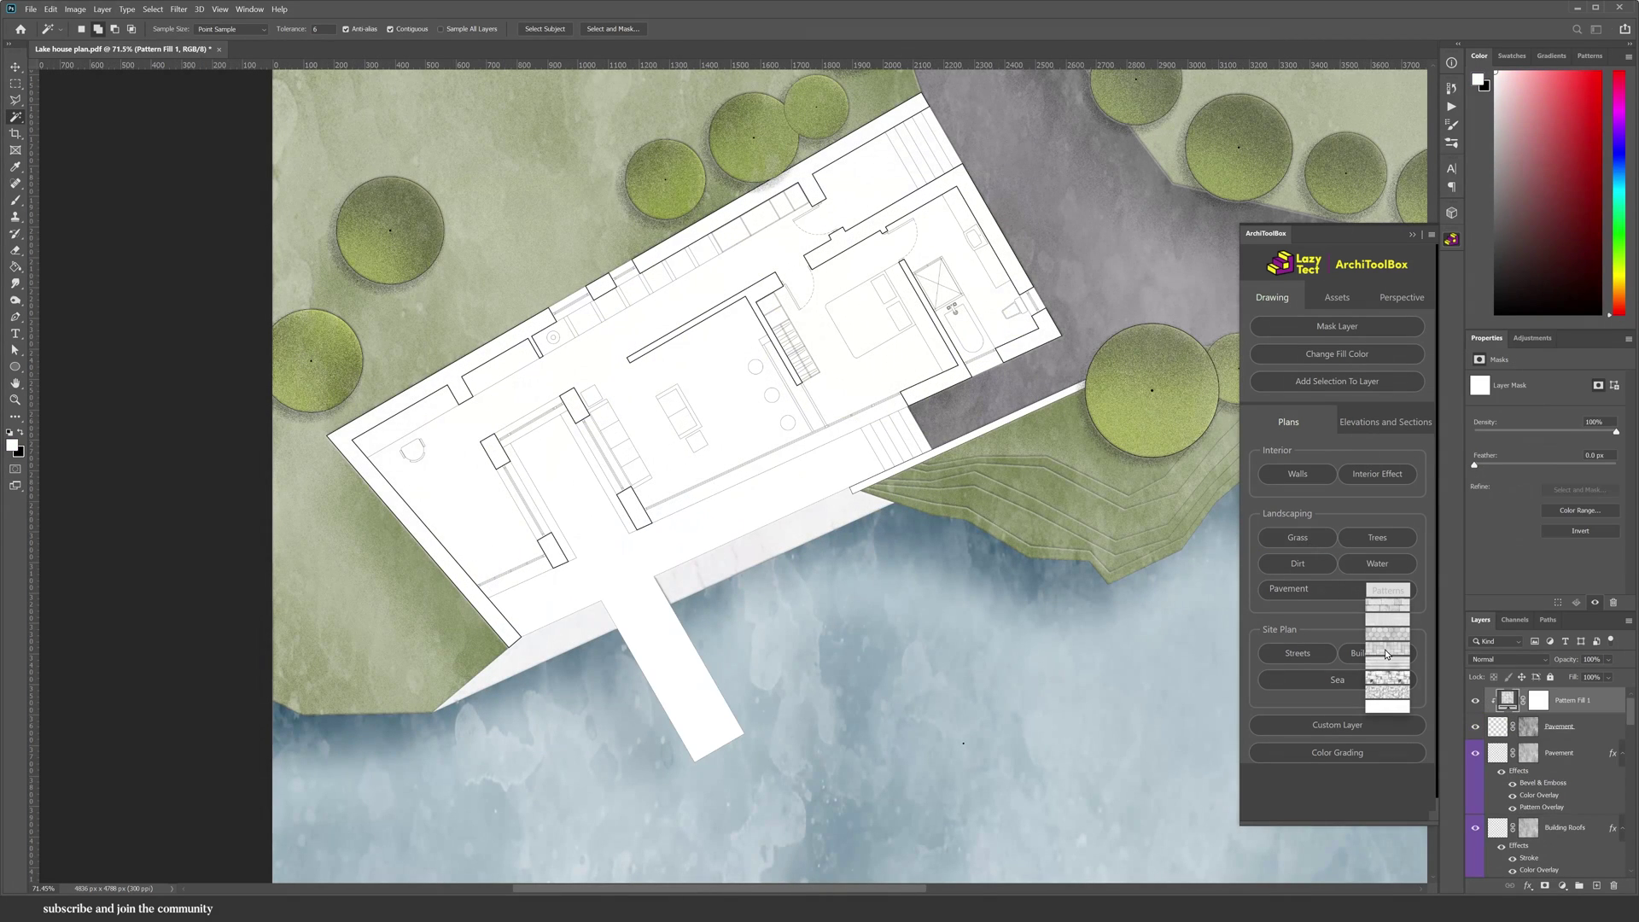
{"action": "left_click", "coordinate": [1387, 654]}
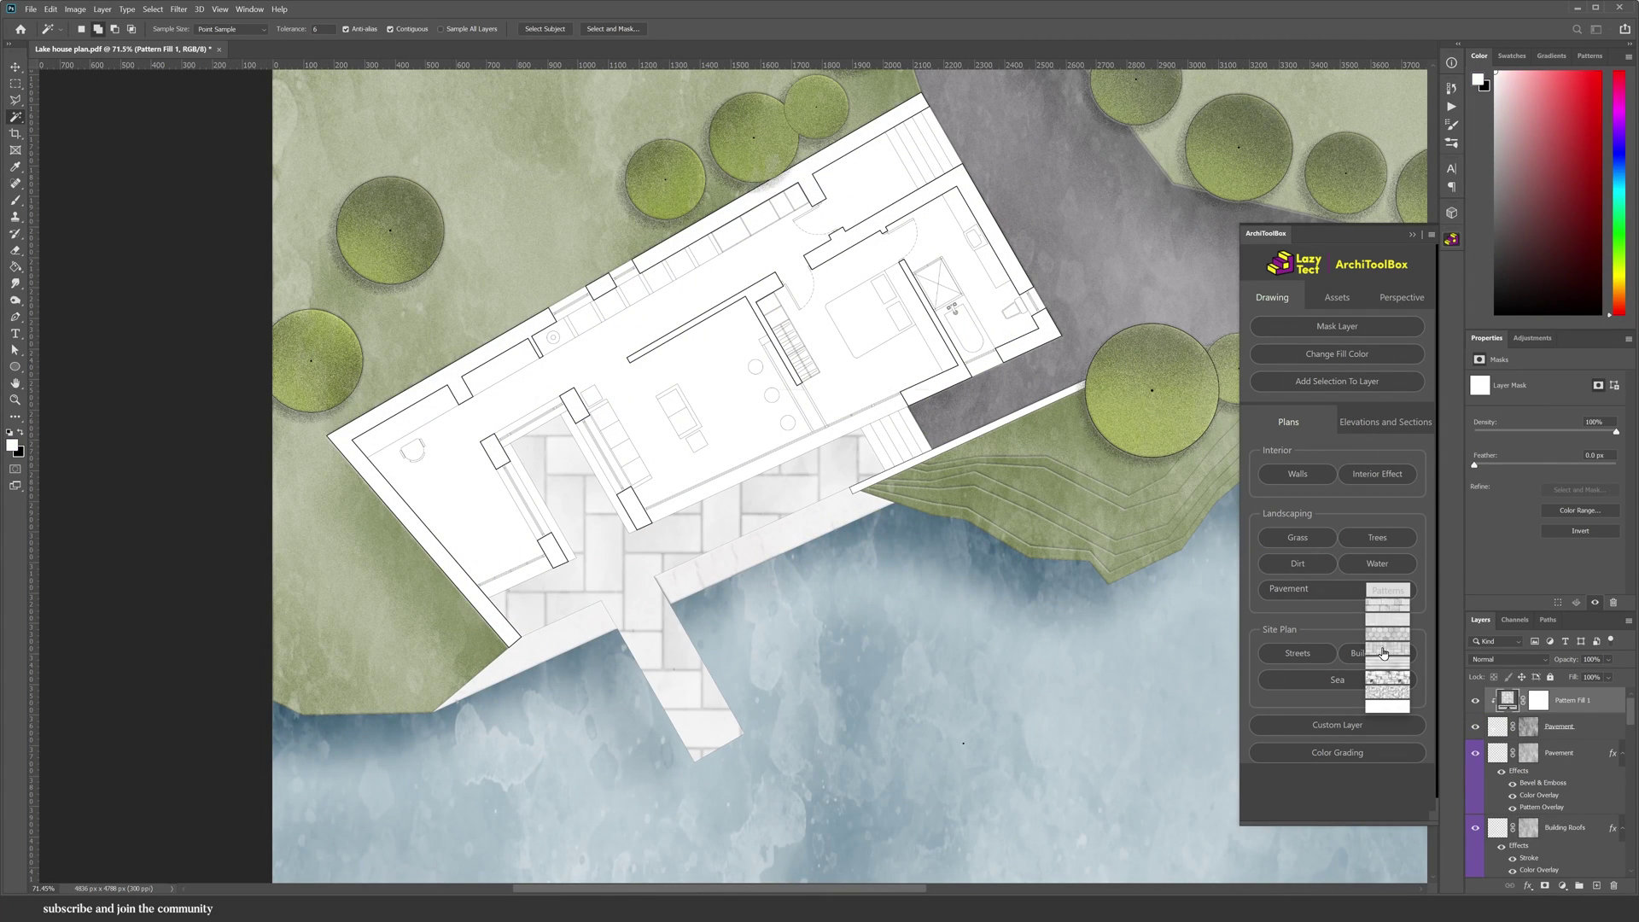
{"action": "left_click", "coordinate": [1384, 654]}
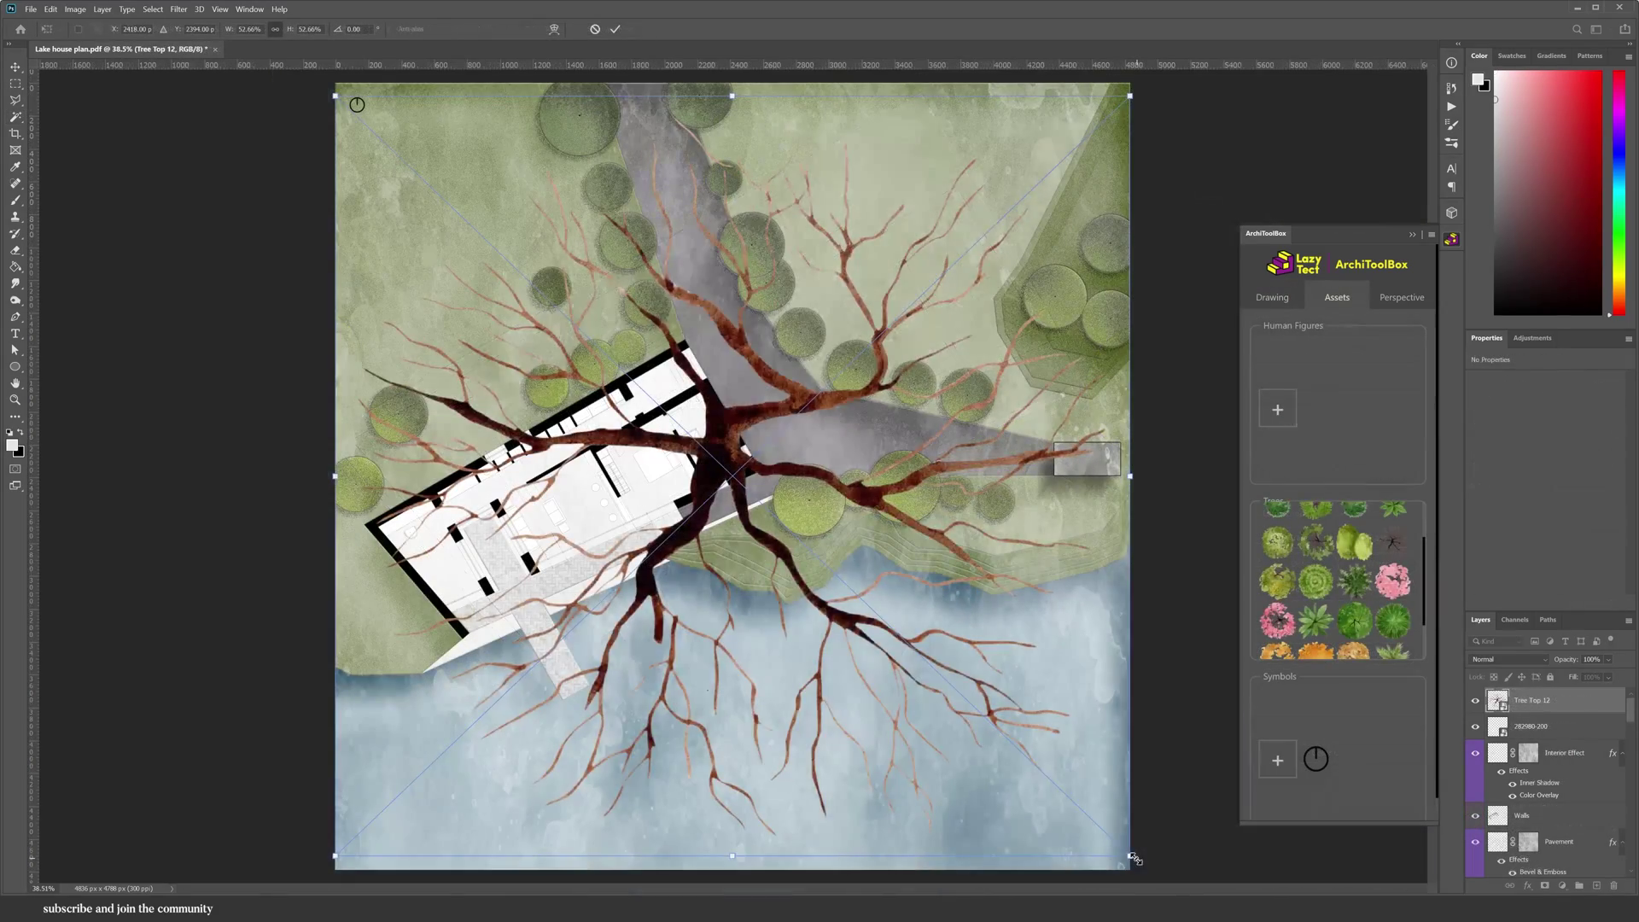
Scale down the bare-branched tree top asset placed over the lake house plan
{"action": "left_click_drag", "start_coordinate": [1092, 853], "coordinate": [735, 531]}
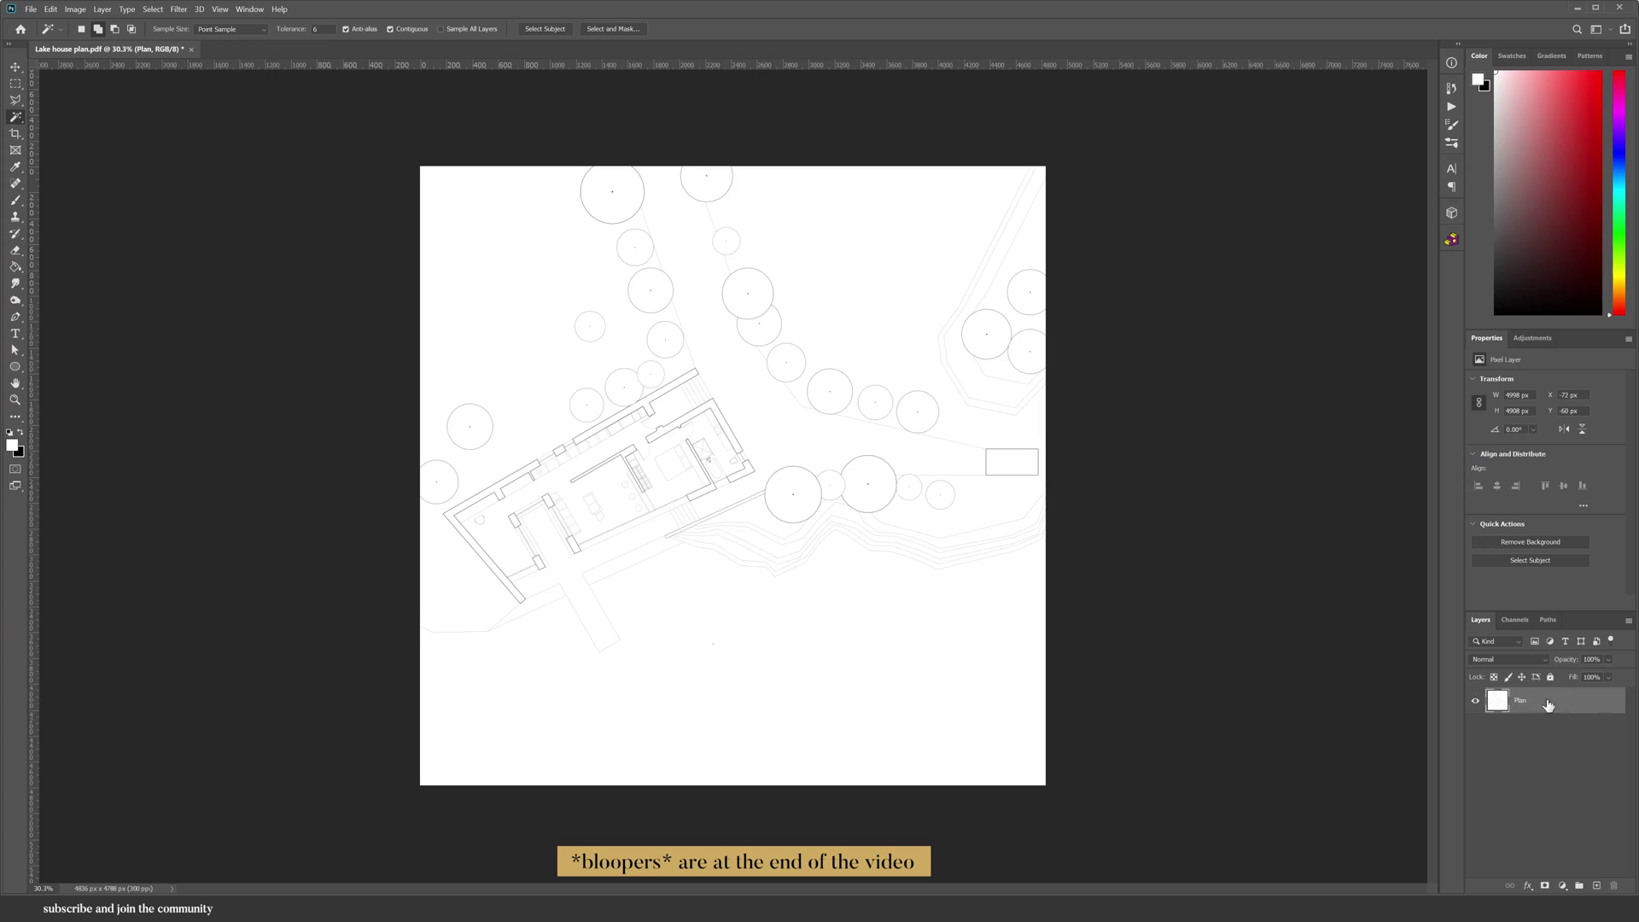
Open the ArchiToolBox plugin for the Plan layer and try to apply Water to the selected lake area
{"action": "left_click", "coordinate": [1480, 705]}
{"action": "left_click", "coordinate": [1451, 241]}
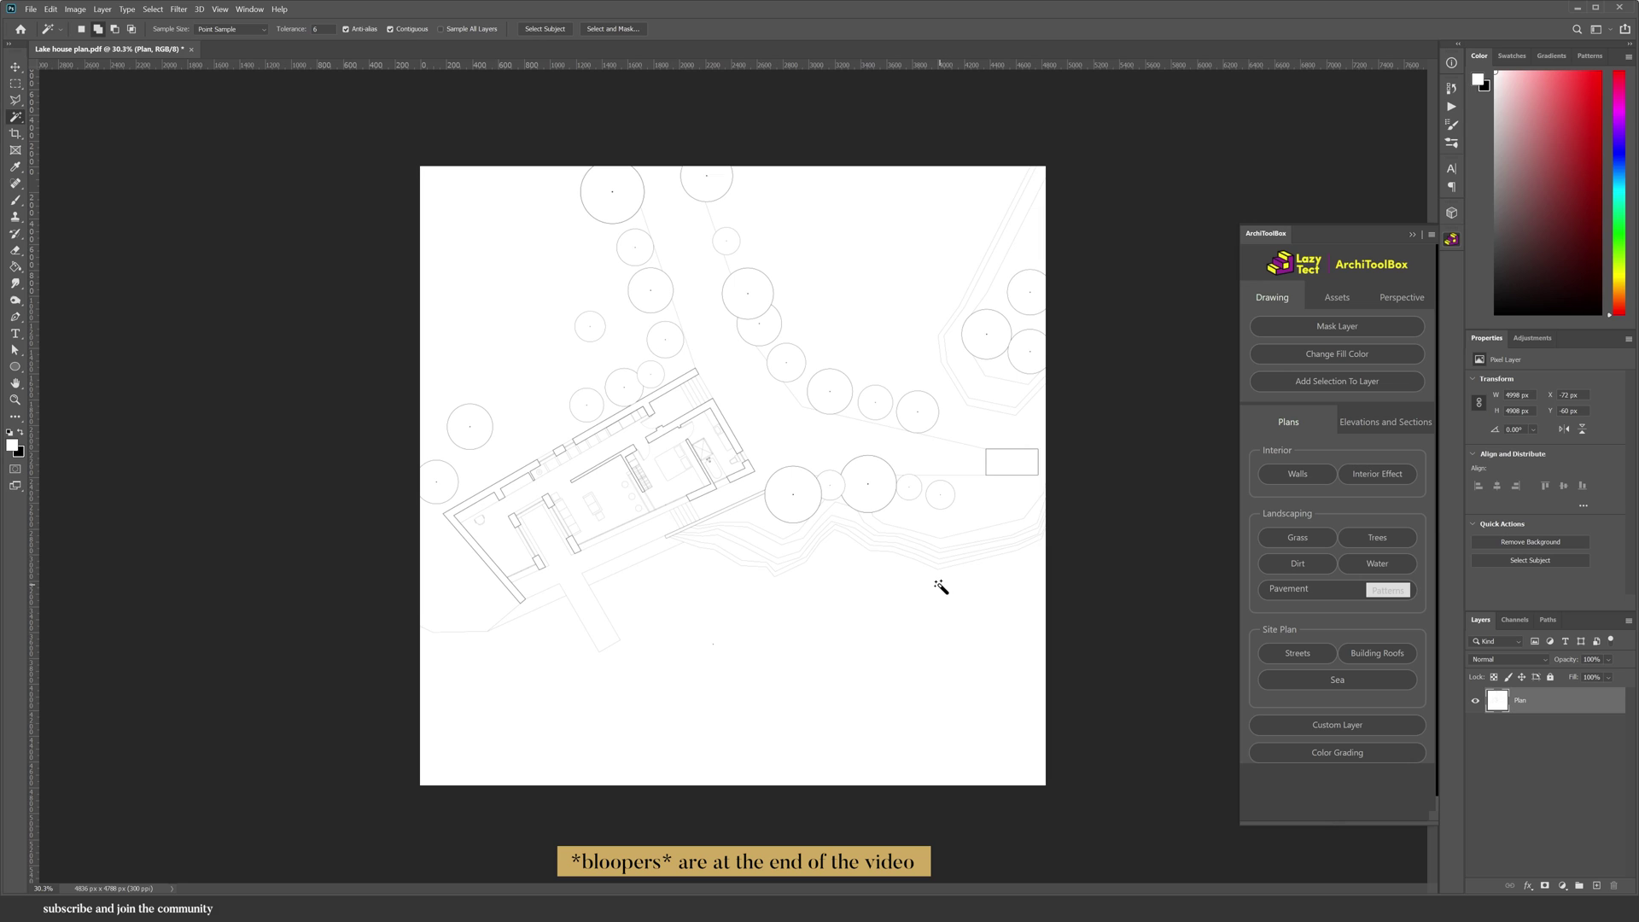
{"action": "left_click", "coordinate": [1371, 558]}
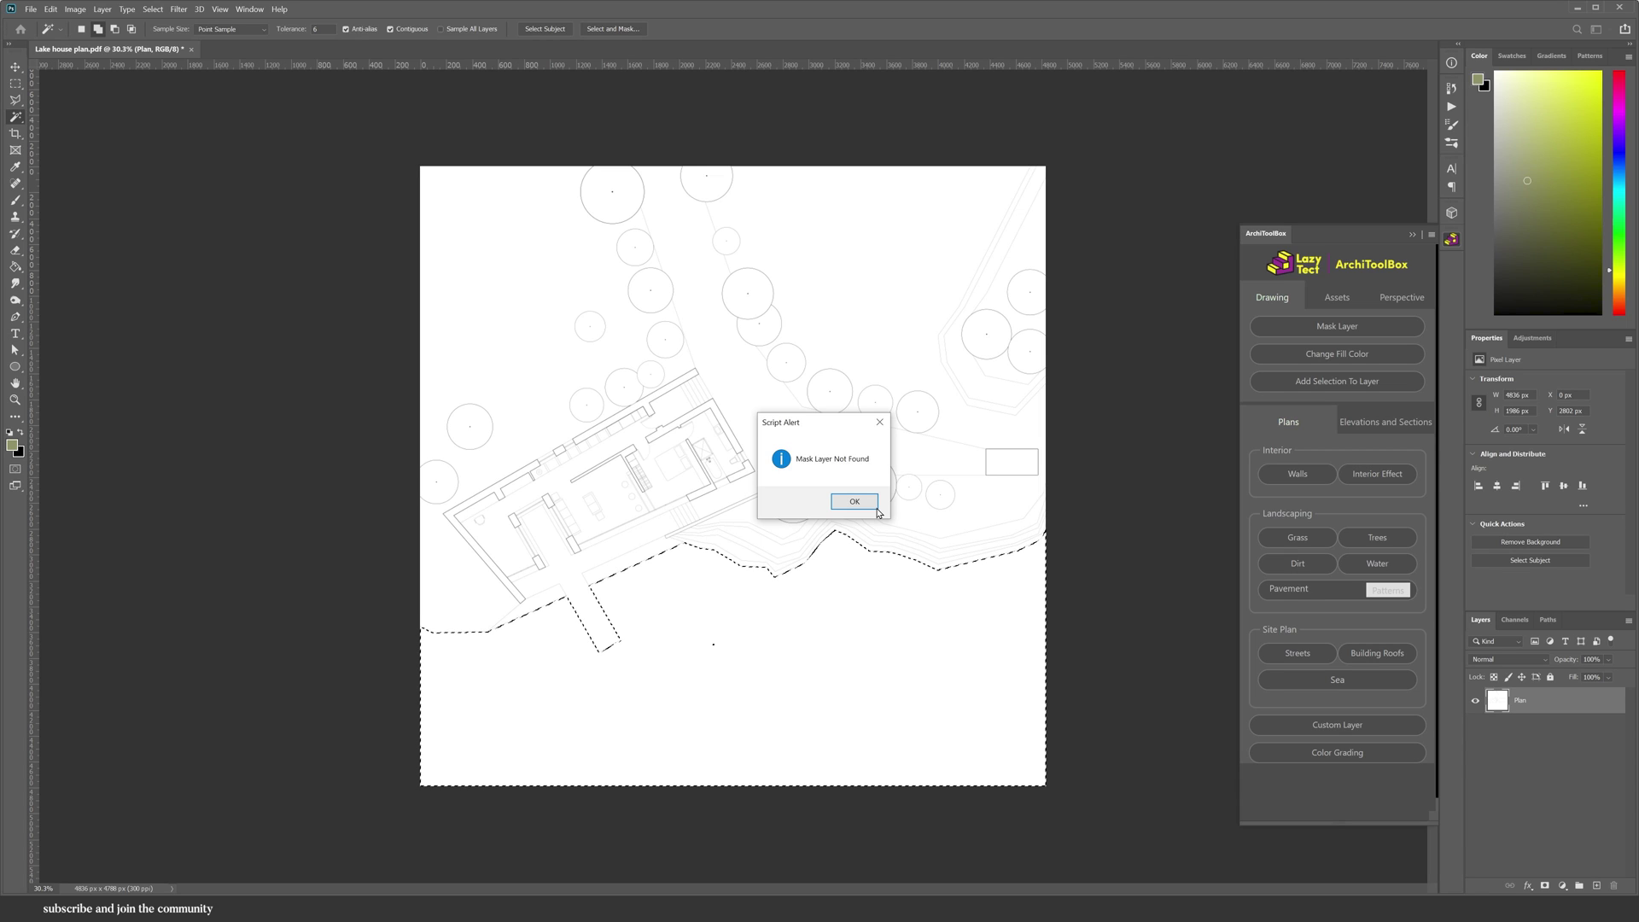
{"action": "left_click", "coordinate": [875, 508]}
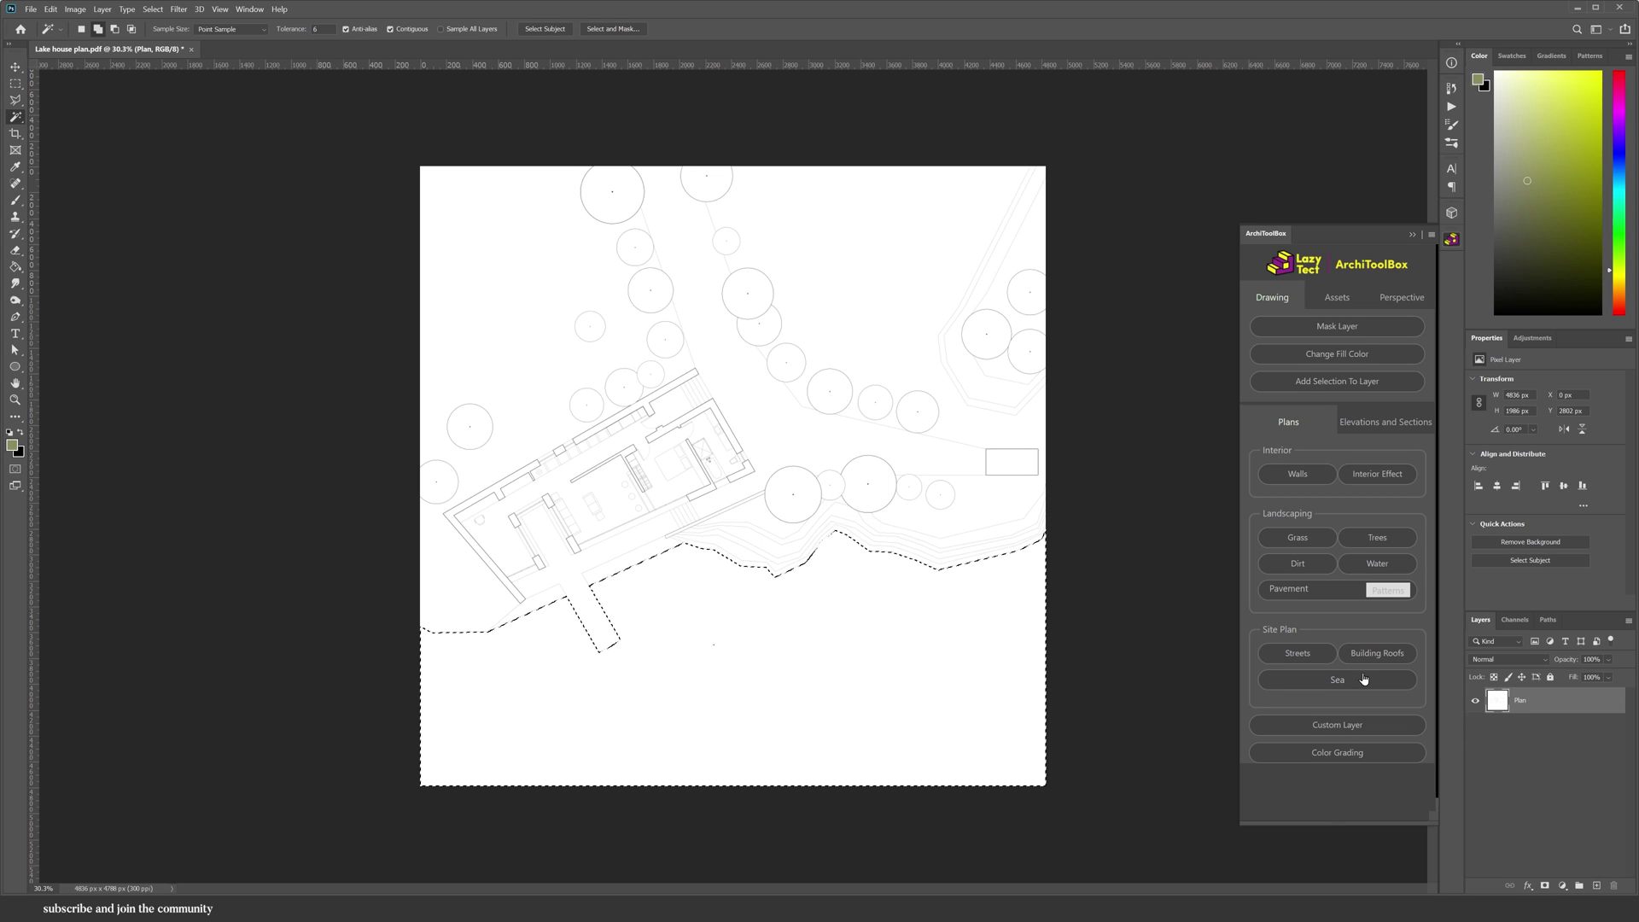
Create the mask layer and apply the Water effect to the selected lake
{"action": "left_click", "coordinate": [1375, 328]}
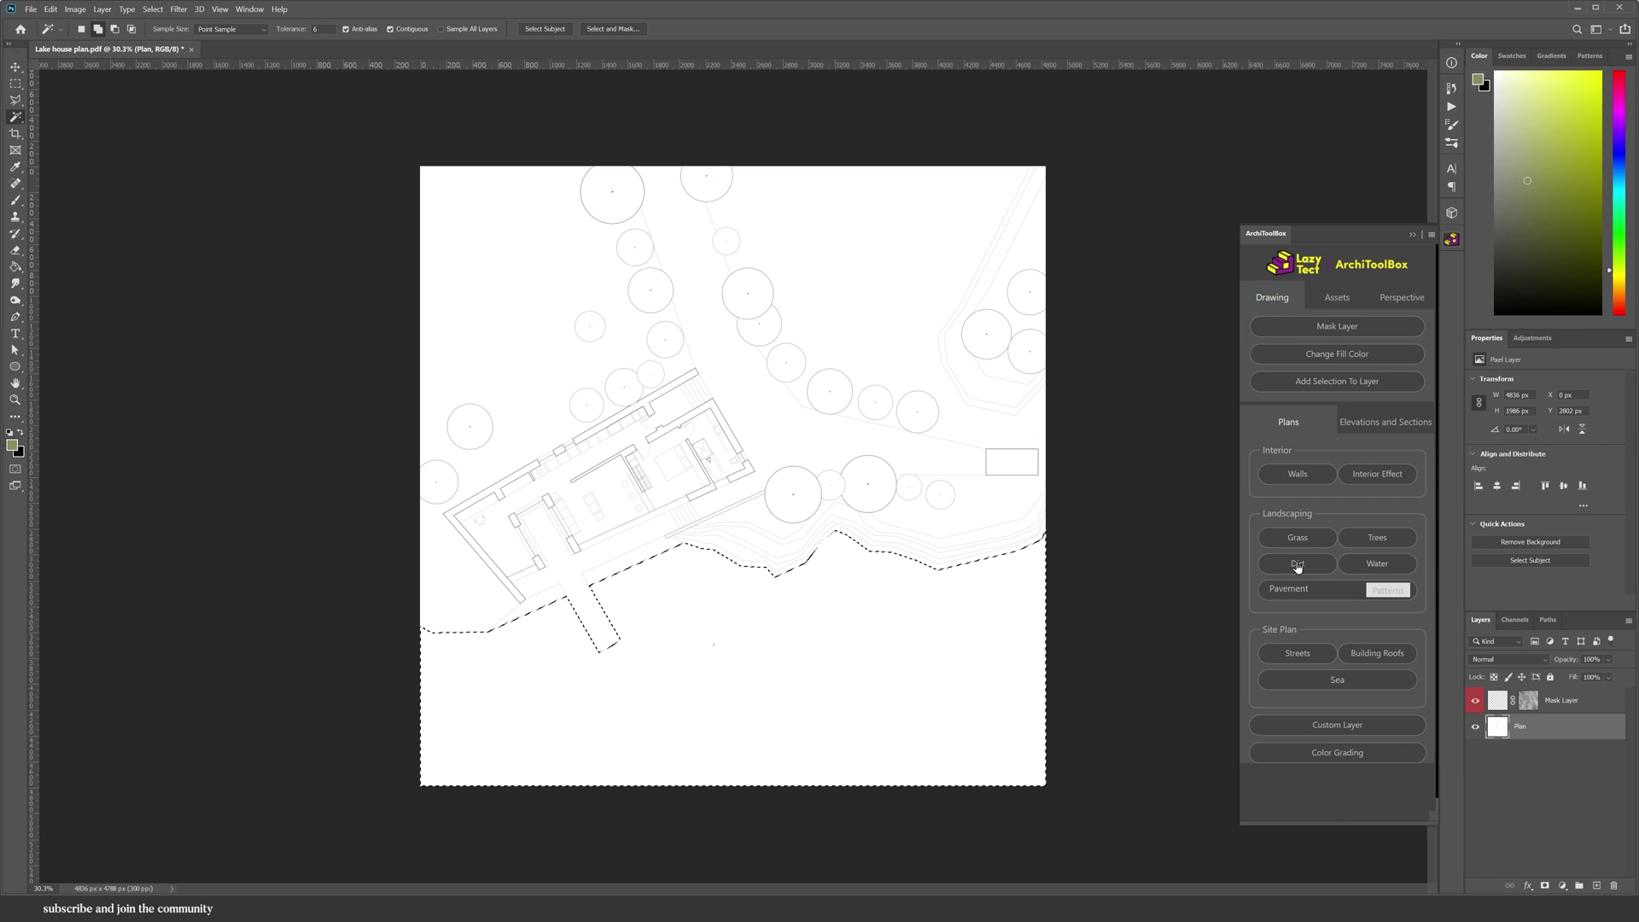
{"action": "left_click", "coordinate": [1375, 564]}
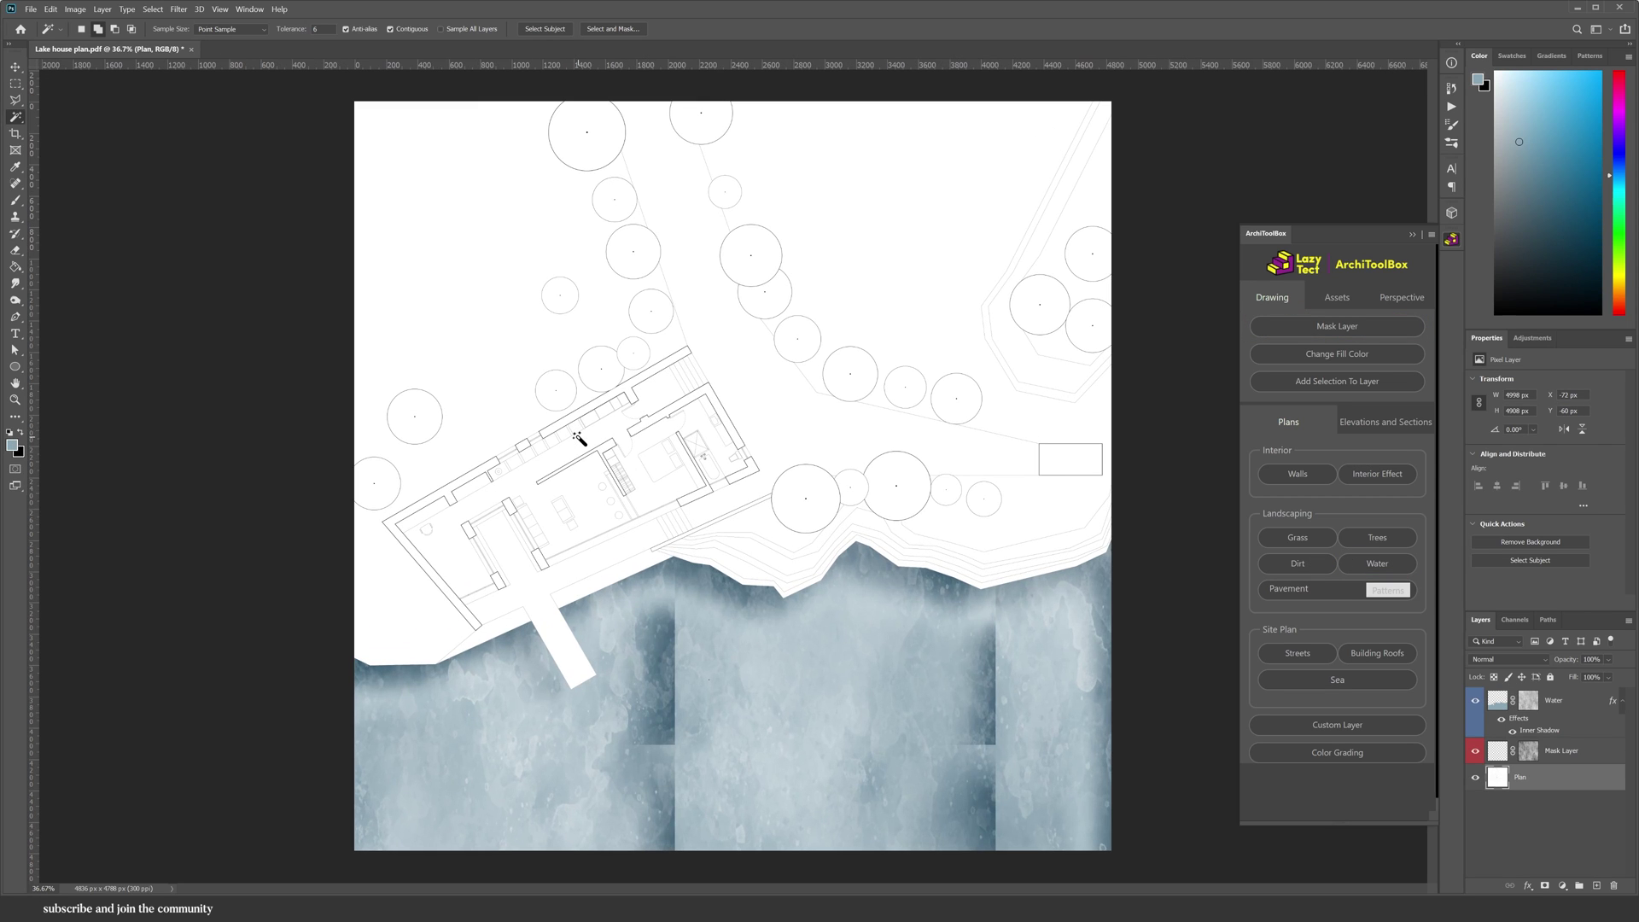
Select the open land around the house, driveway and trees on the Plan layer and apply Grass to it
{"action": "left_click", "coordinate": [493, 405]}
{"action": "left_click", "coordinate": [780, 524], "text": "shift"}
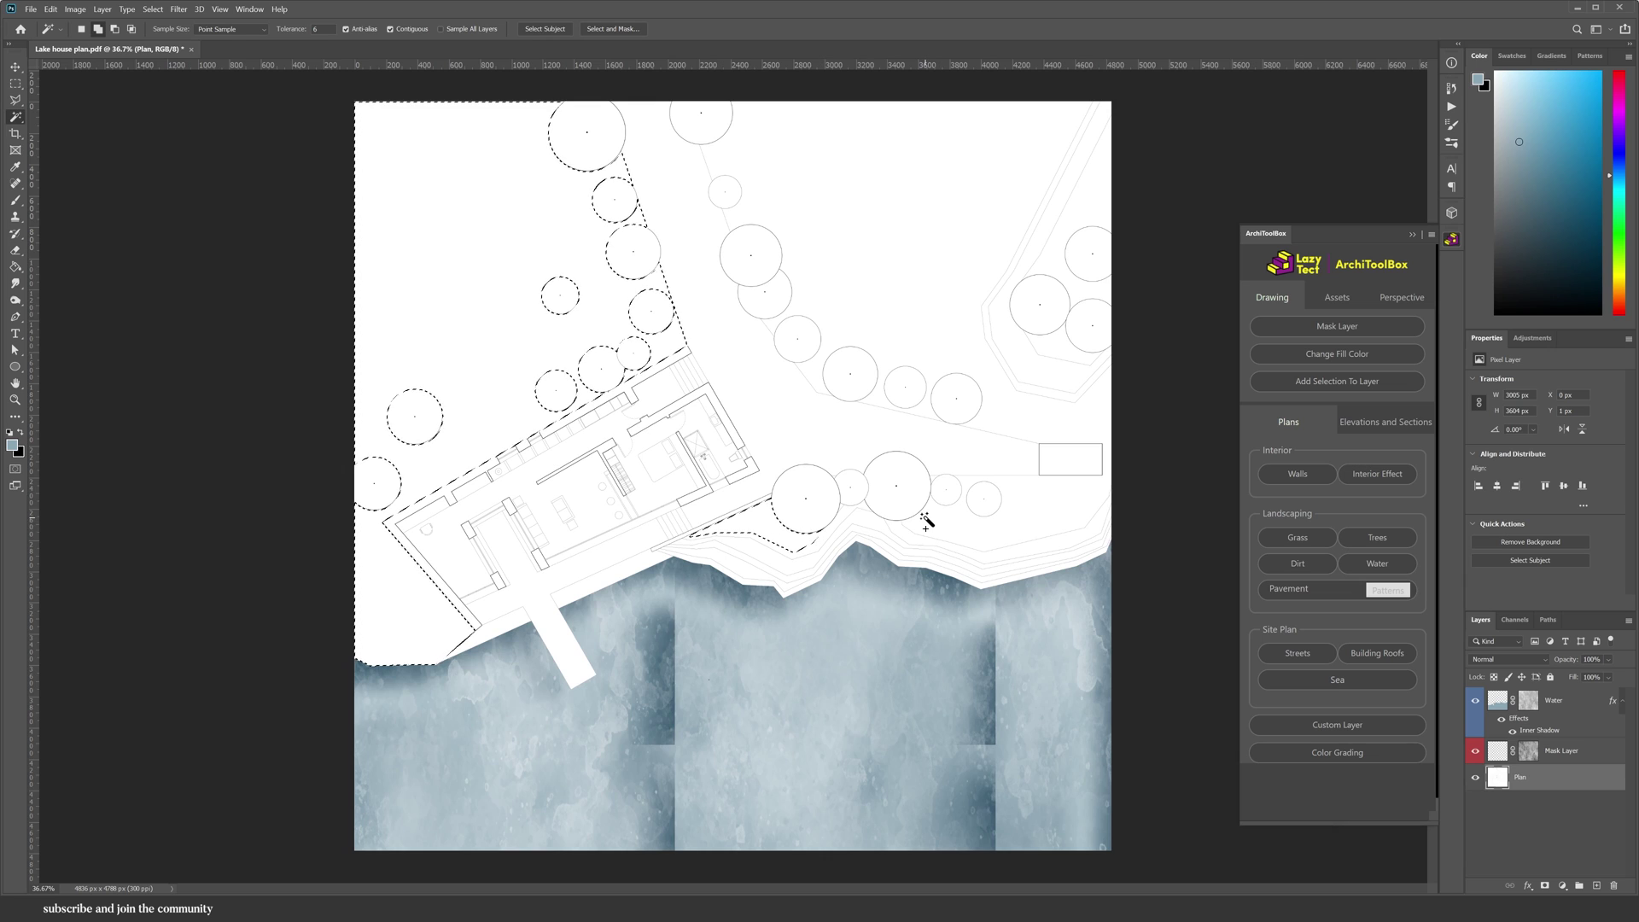
{"action": "scroll", "coordinate": [929, 517], "scroll_direction": "up", "scroll_amount": 3}
{"action": "scroll", "coordinate": [824, 508], "scroll_direction": "up", "scroll_amount": 4}
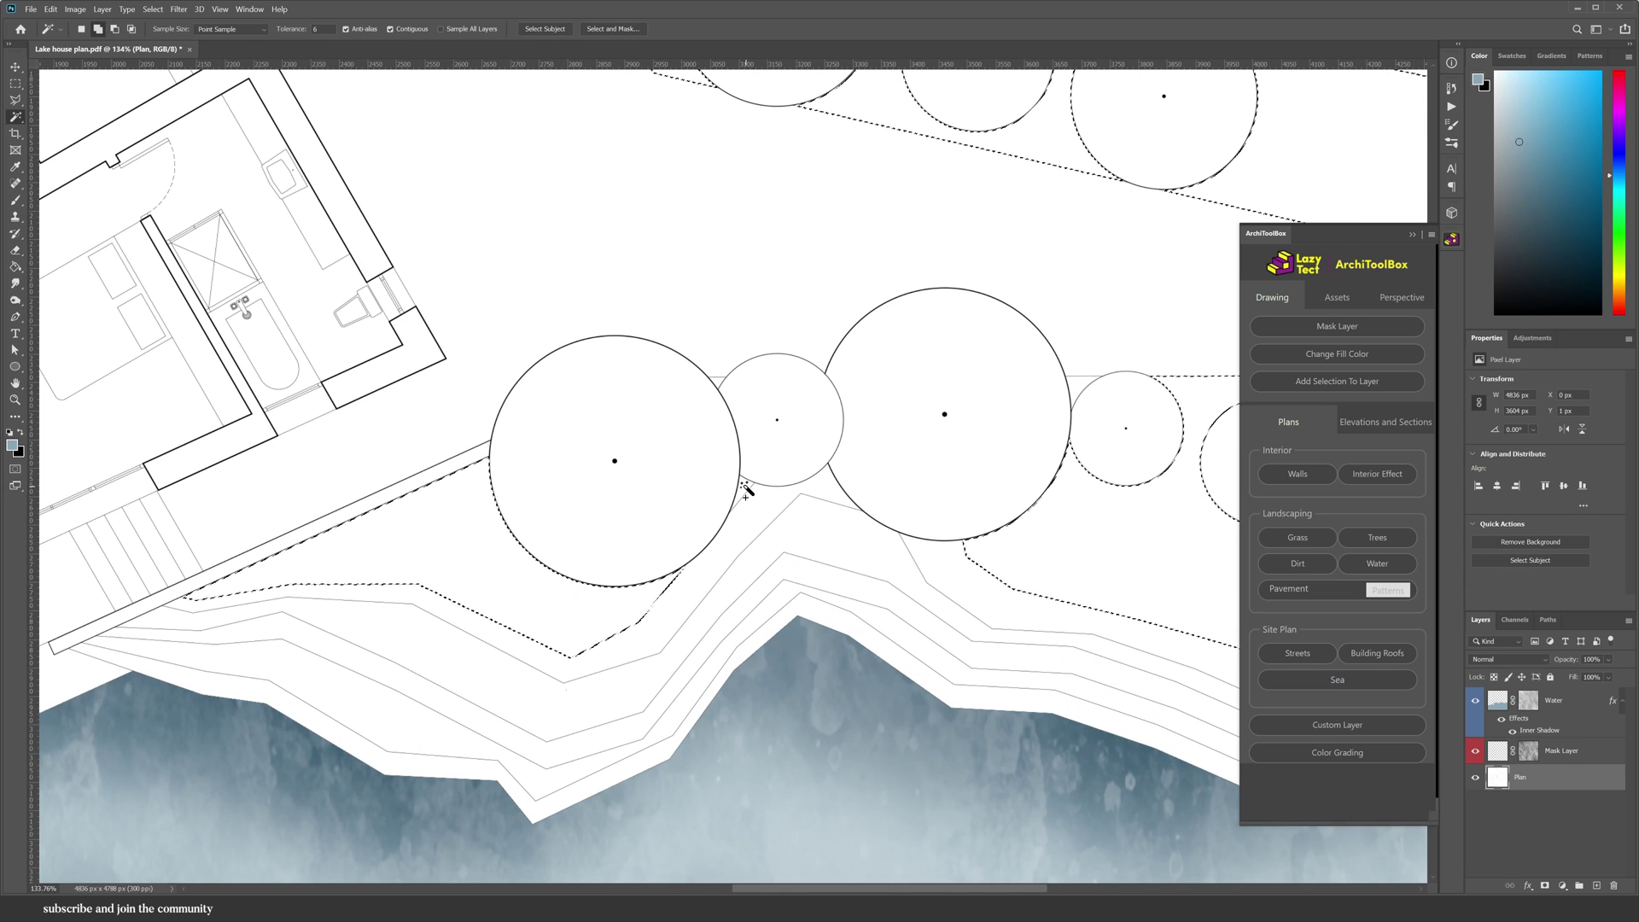
{"action": "scroll", "coordinate": [918, 720], "scroll_direction": "down", "scroll_amount": 5}
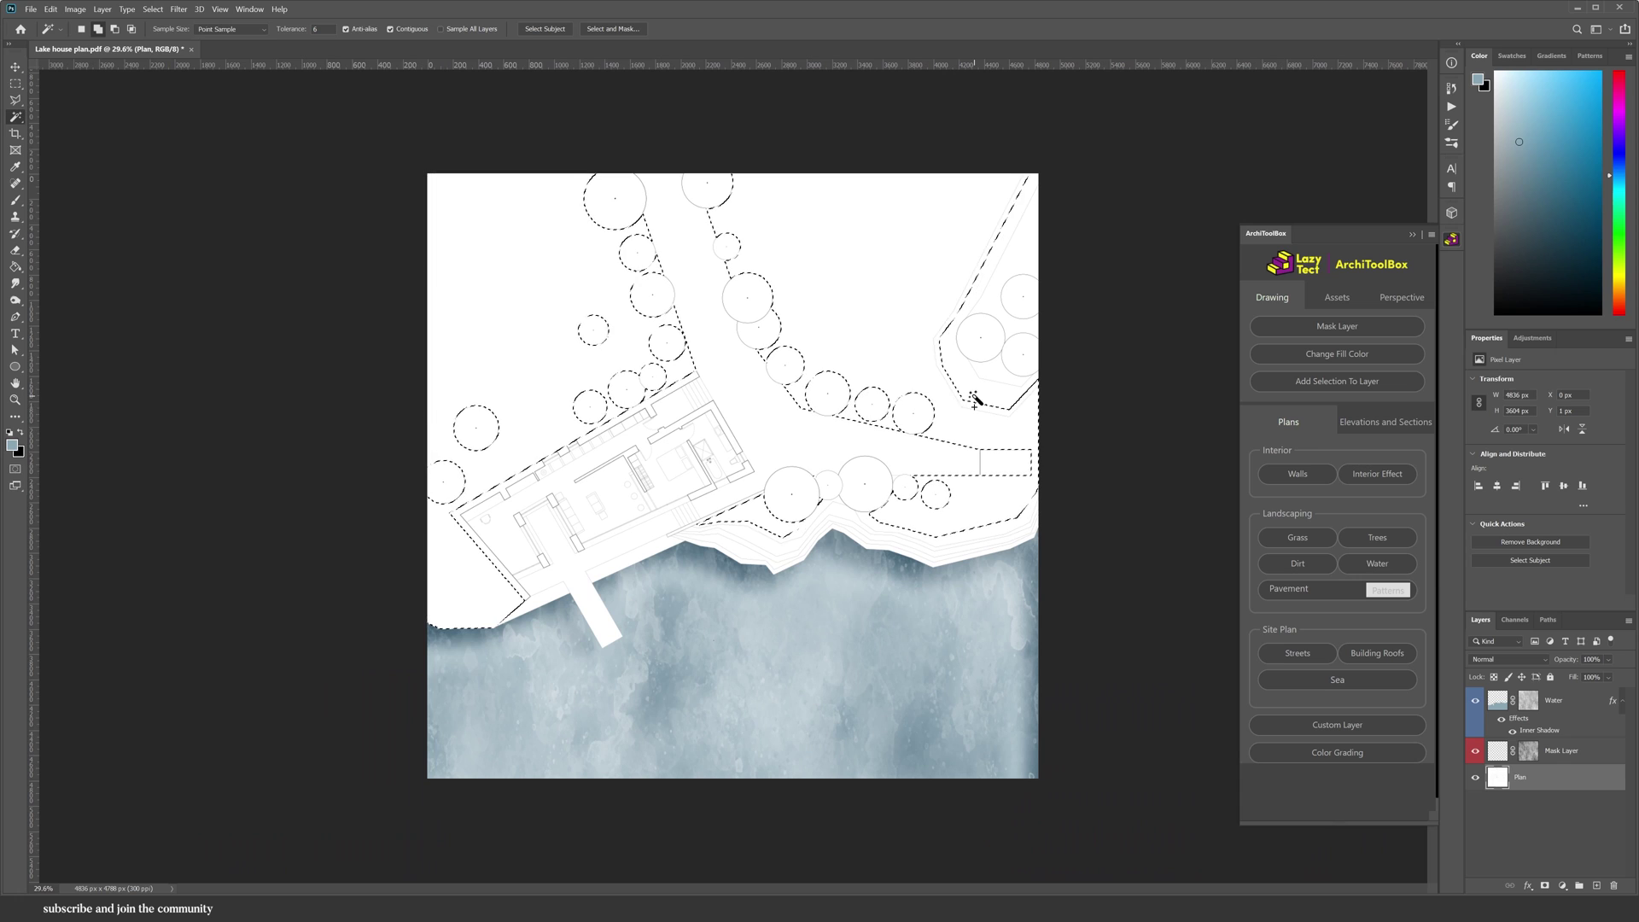
{"action": "left_click", "coordinate": [986, 378], "text": "shift"}
{"action": "left_click", "coordinate": [996, 365], "text": "shift"}
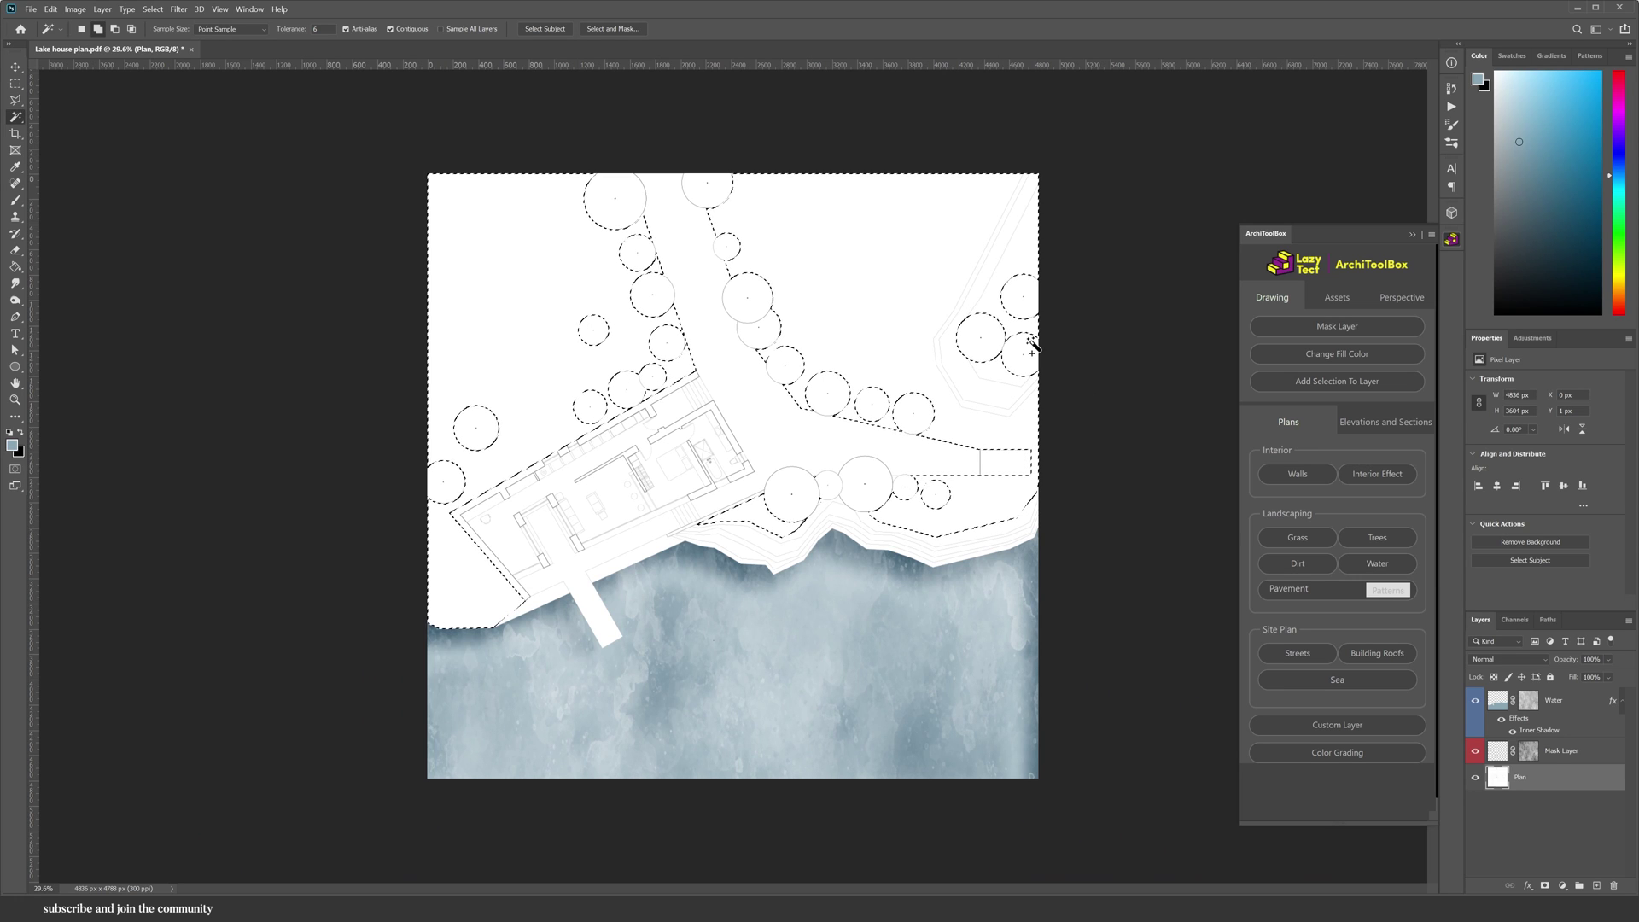
{"action": "left_click", "coordinate": [1309, 543]}
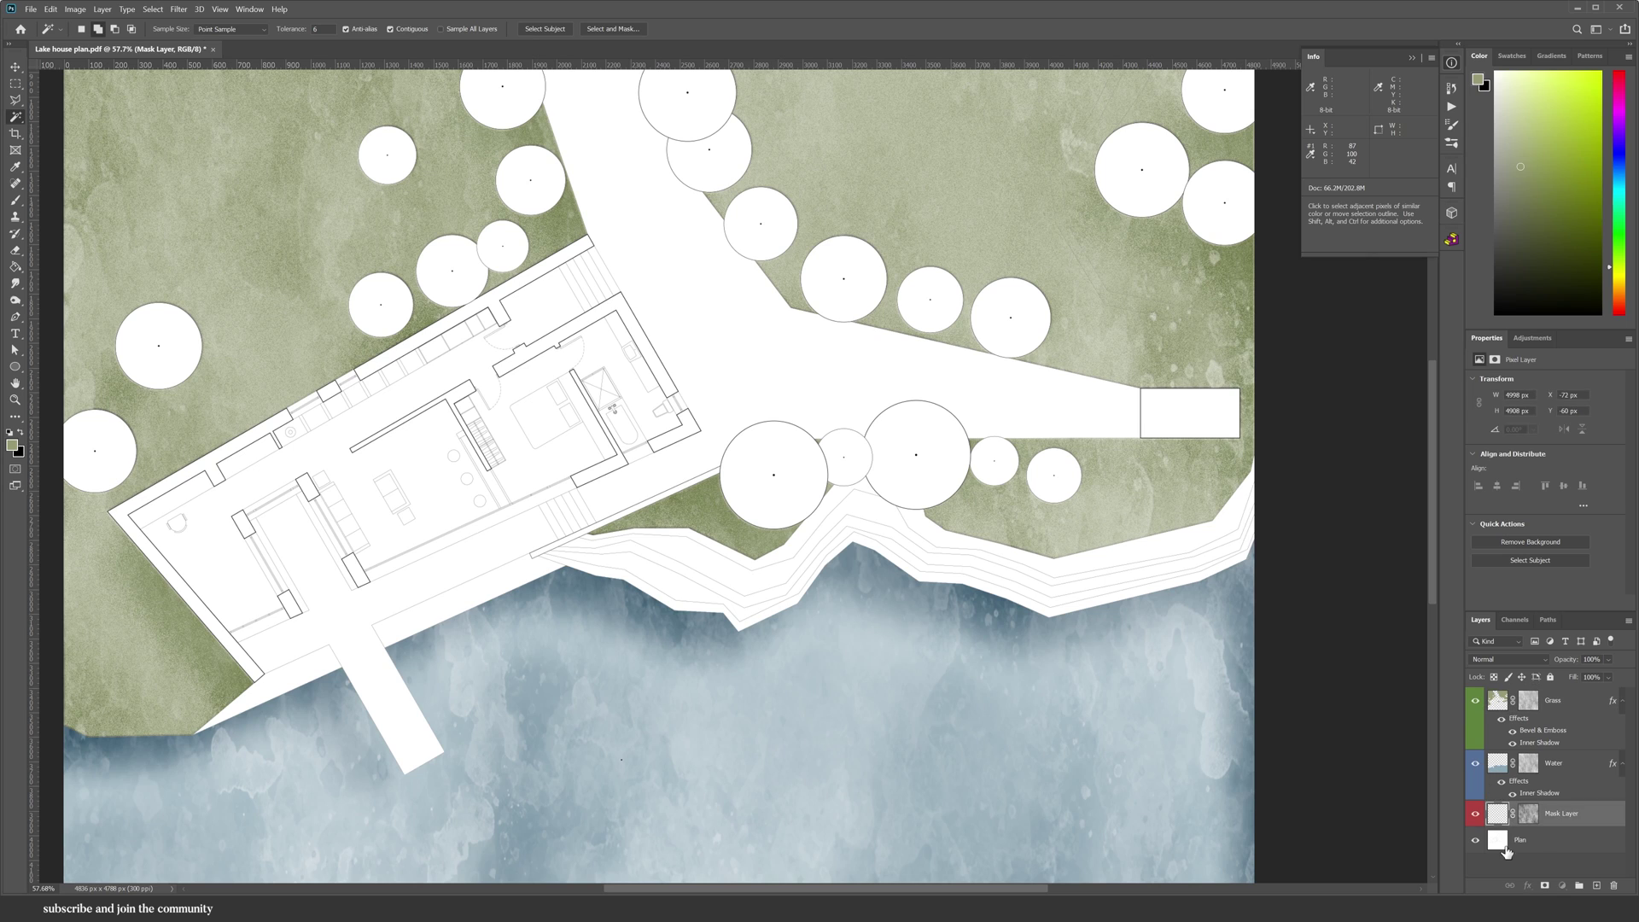
Fill the contour strips along the lake shore on the Plan layer one after another with separate Grass layers
{"action": "left_click", "coordinate": [869, 494], "text": "shift"}
{"action": "scroll", "coordinate": [842, 760], "scroll_direction": "down", "scroll_amount": 1}
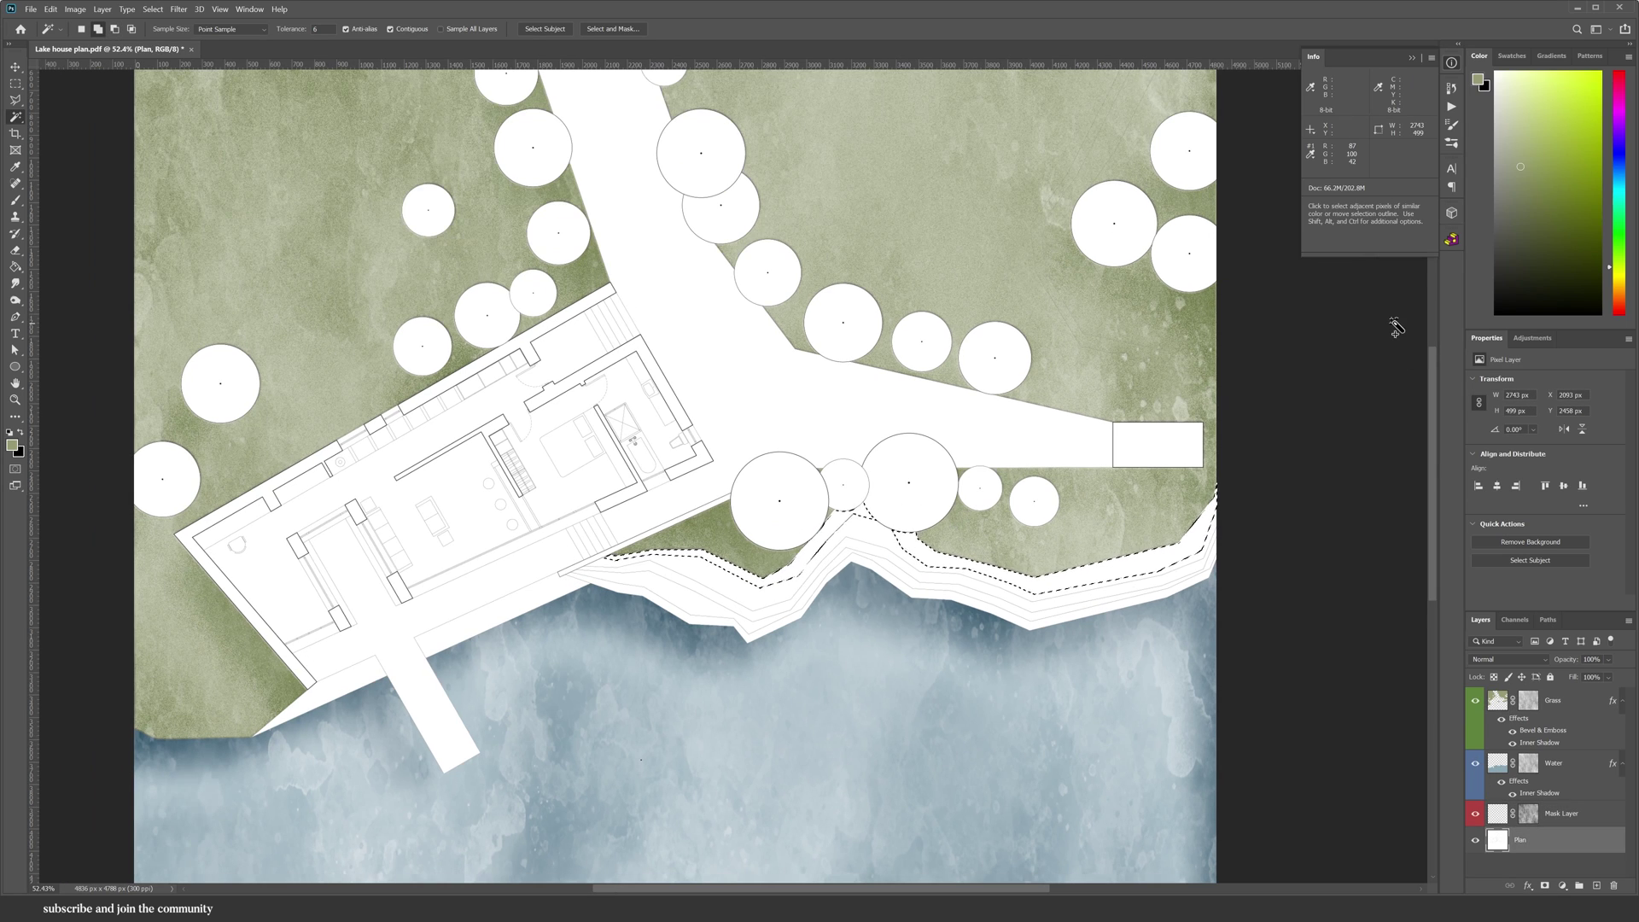
{"action": "left_click", "coordinate": [1445, 243]}
{"action": "left_click", "coordinate": [1378, 538]}
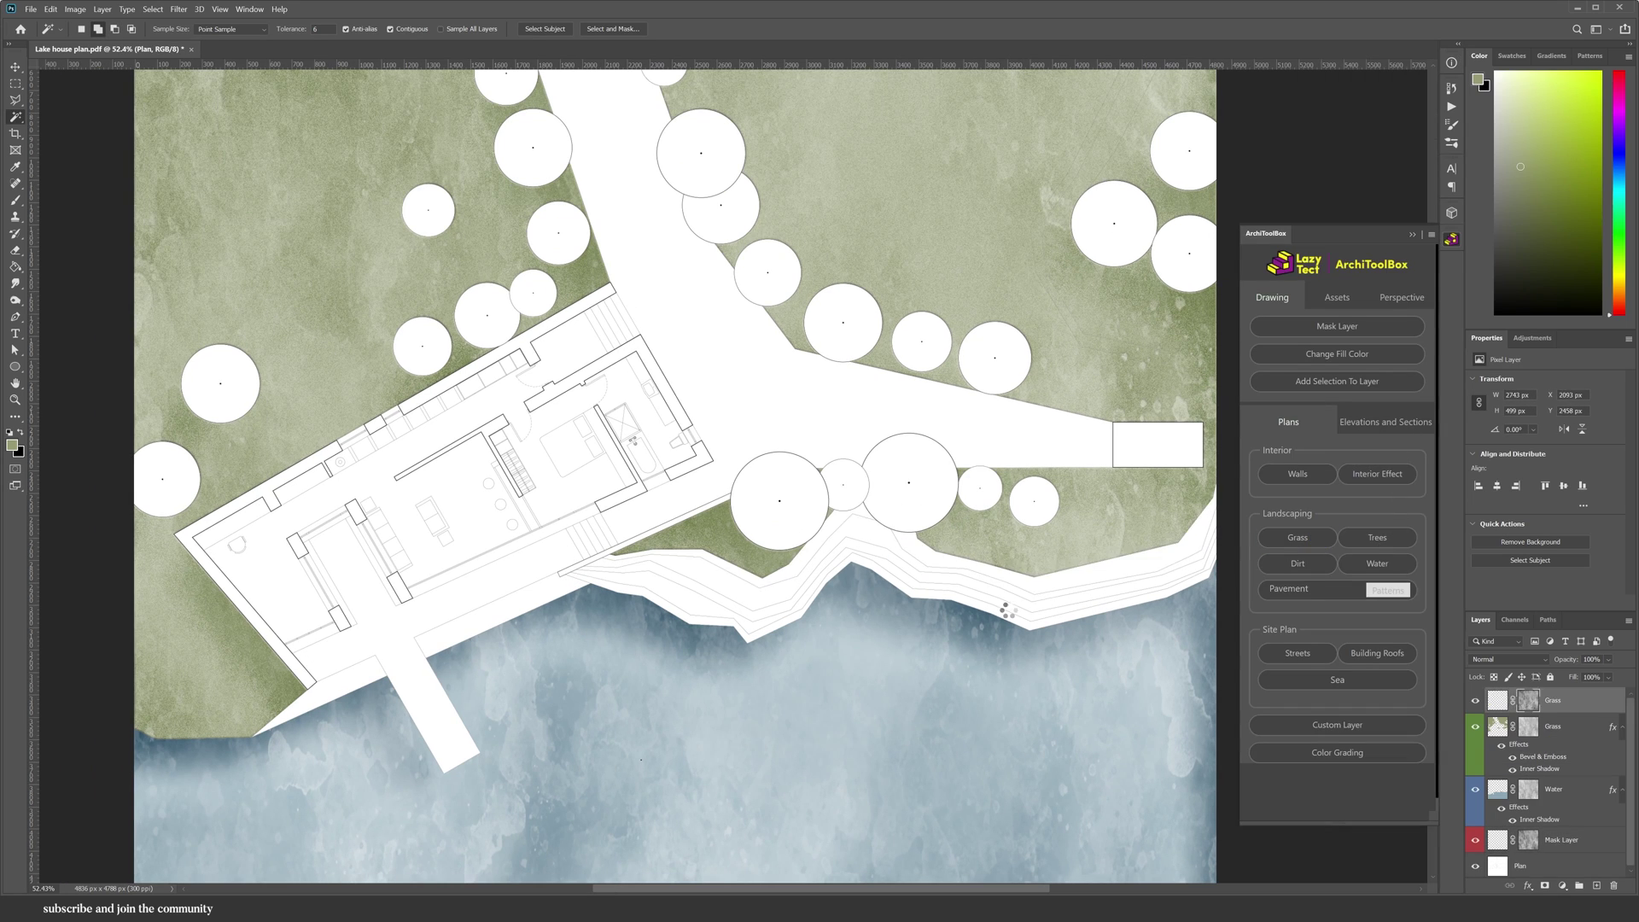
{"action": "scroll", "coordinate": [1024, 589], "scroll_direction": "down", "scroll_amount": 1}
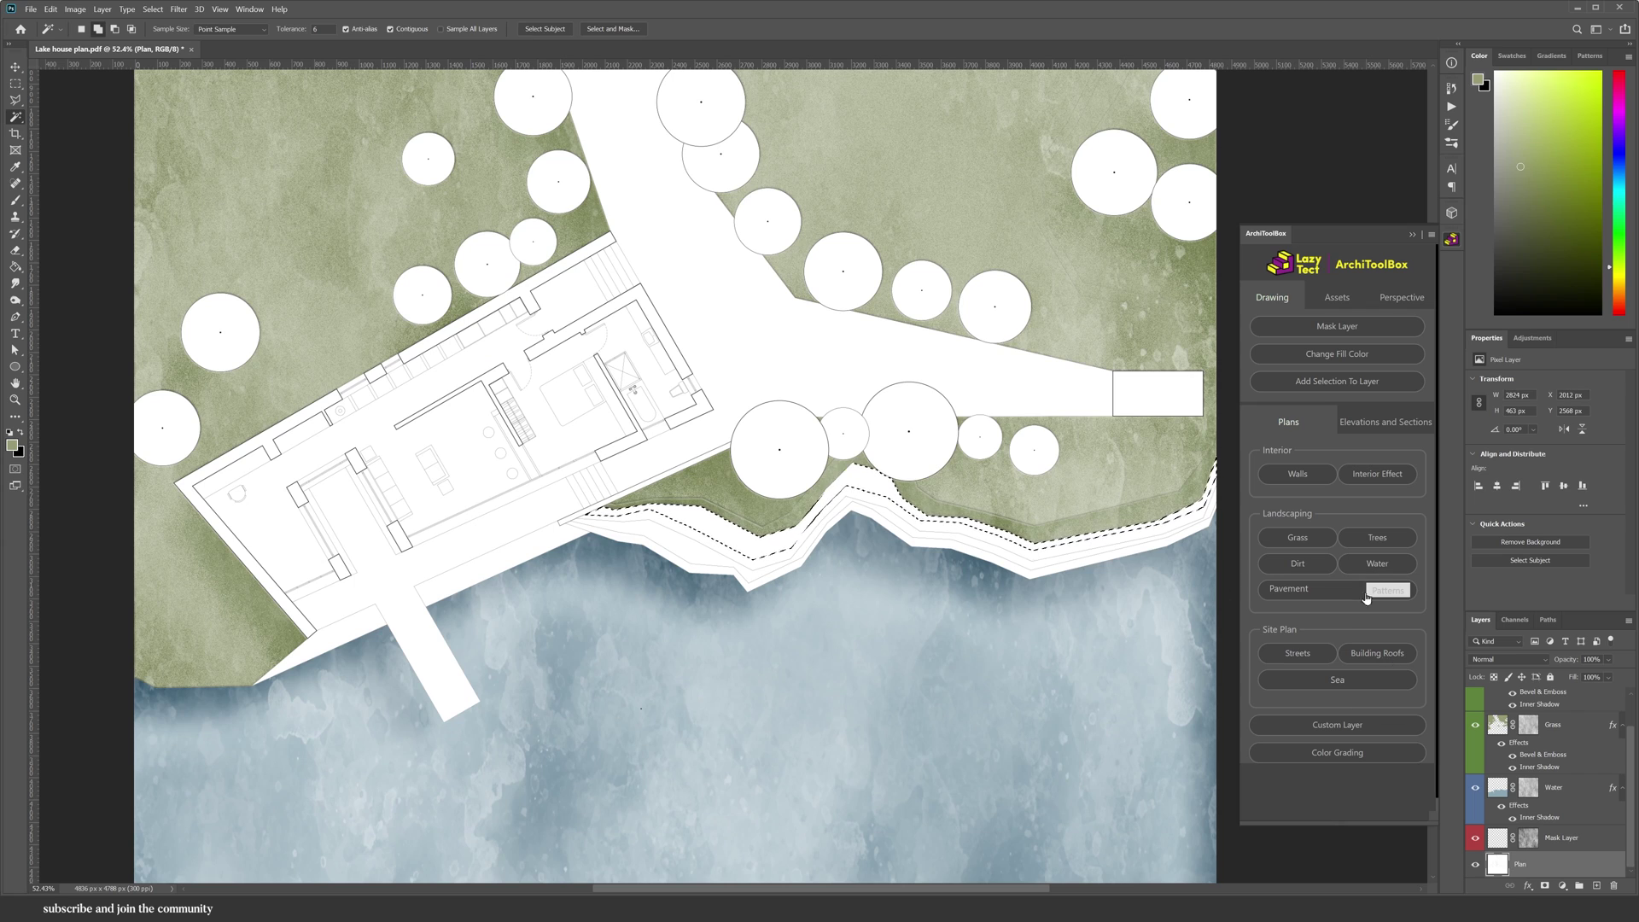
{"action": "left_click", "coordinate": [1364, 593]}
{"action": "scroll", "coordinate": [879, 493], "scroll_direction": "down", "scroll_amount": 1}
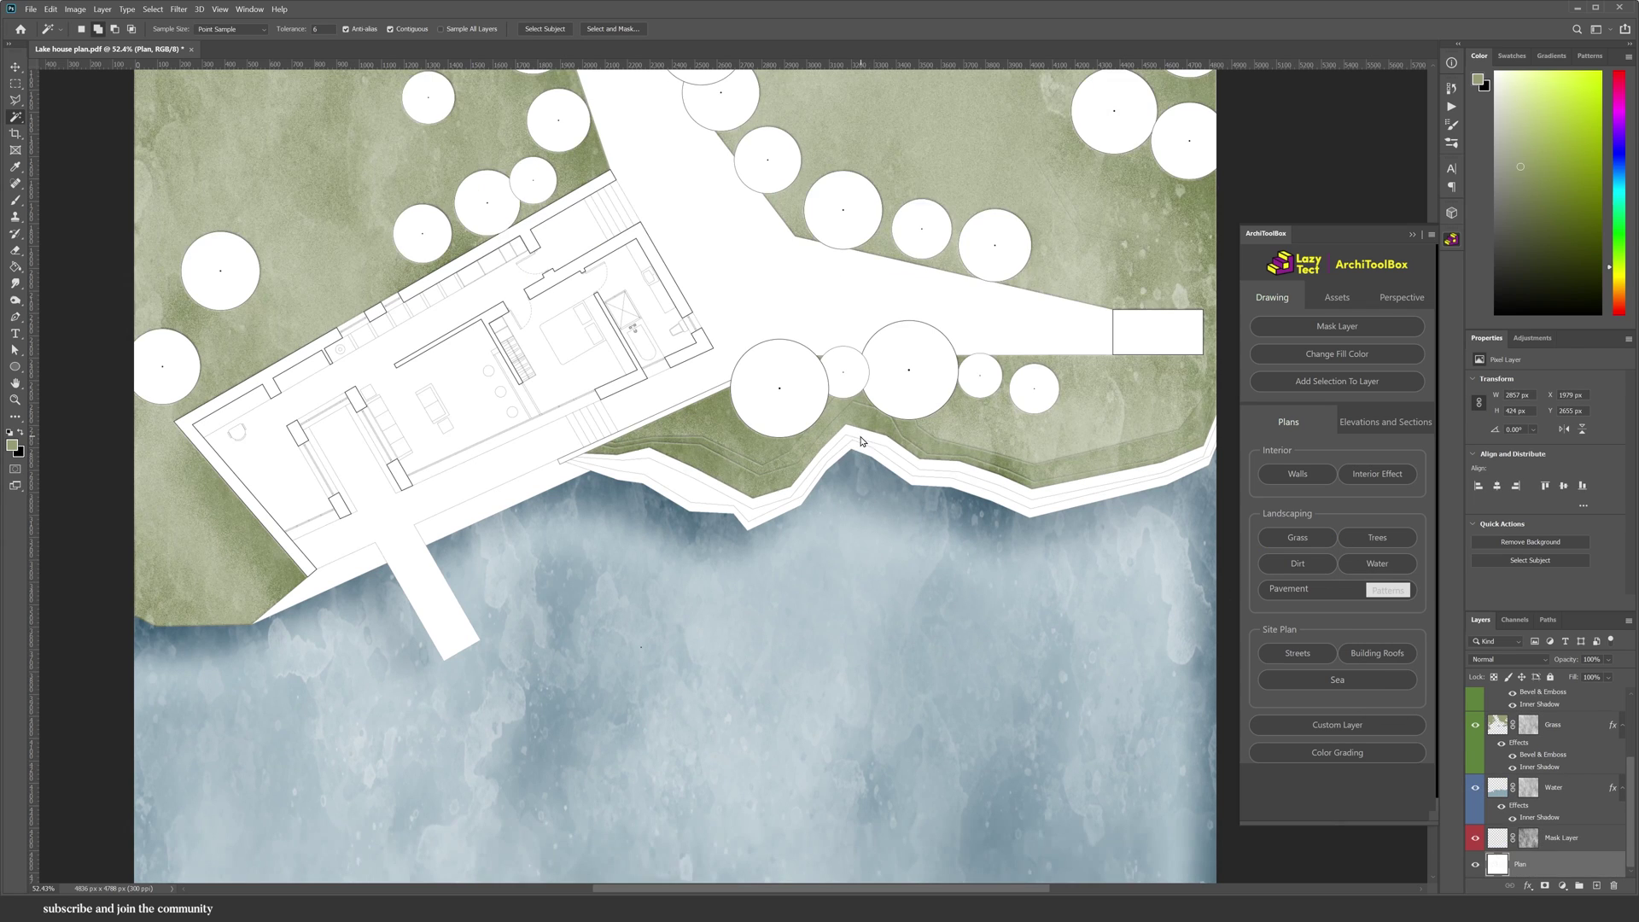
{"action": "left_click", "coordinate": [1286, 566]}
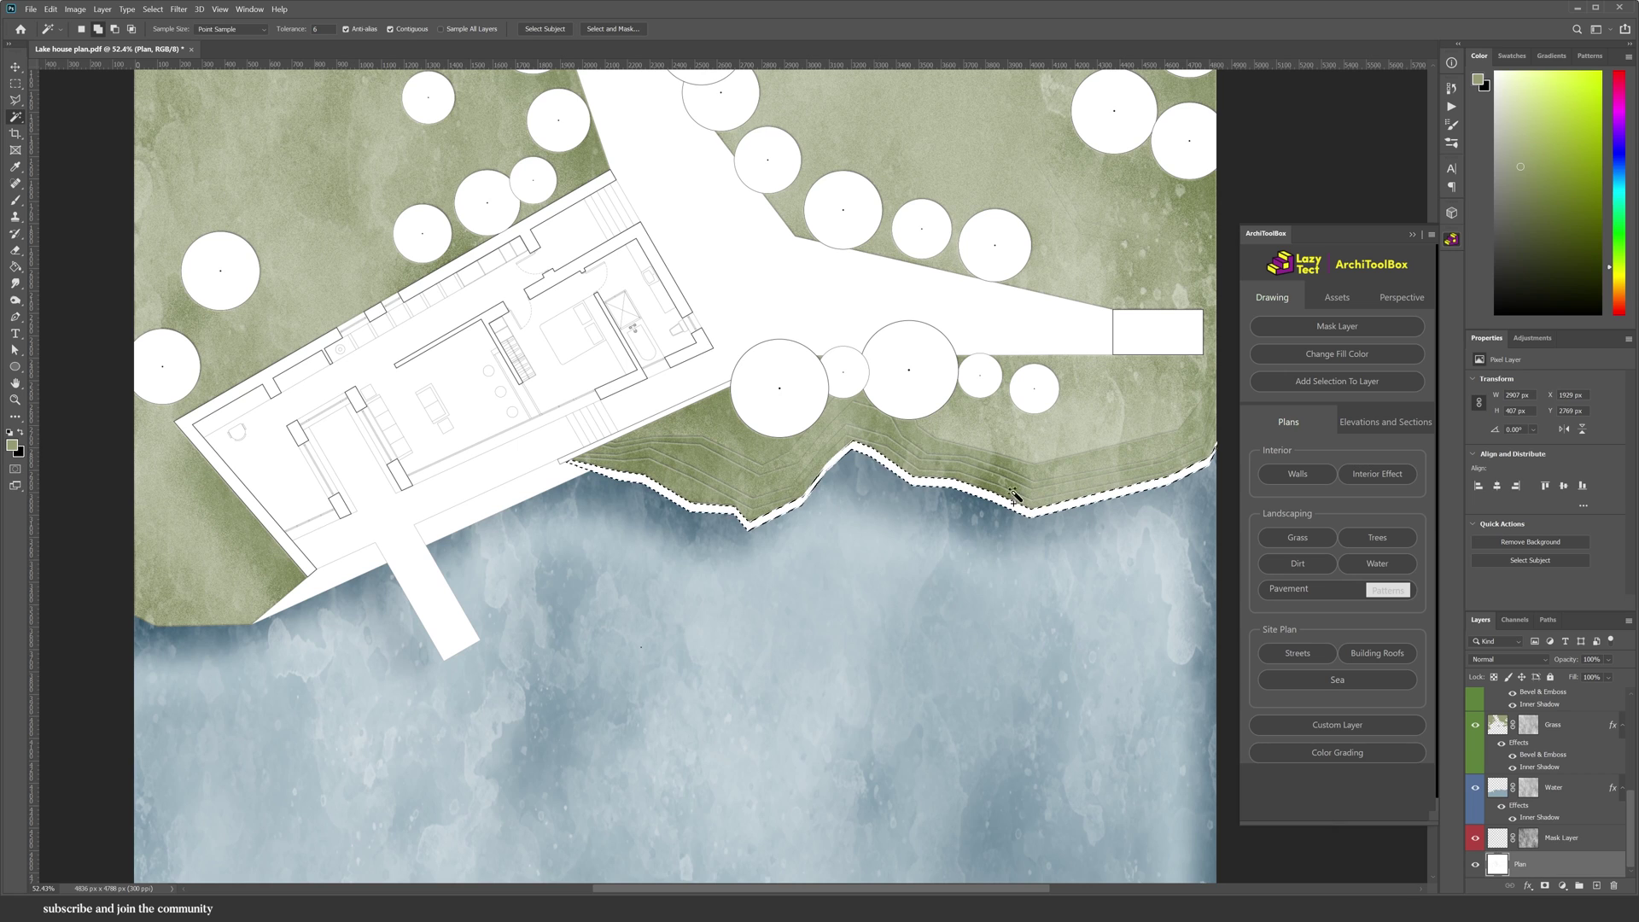
{"action": "scroll", "coordinate": [1040, 759], "scroll_direction": "down", "scroll_amount": 1}
{"action": "scroll", "coordinate": [1125, 263], "scroll_direction": "down", "scroll_amount": 1}
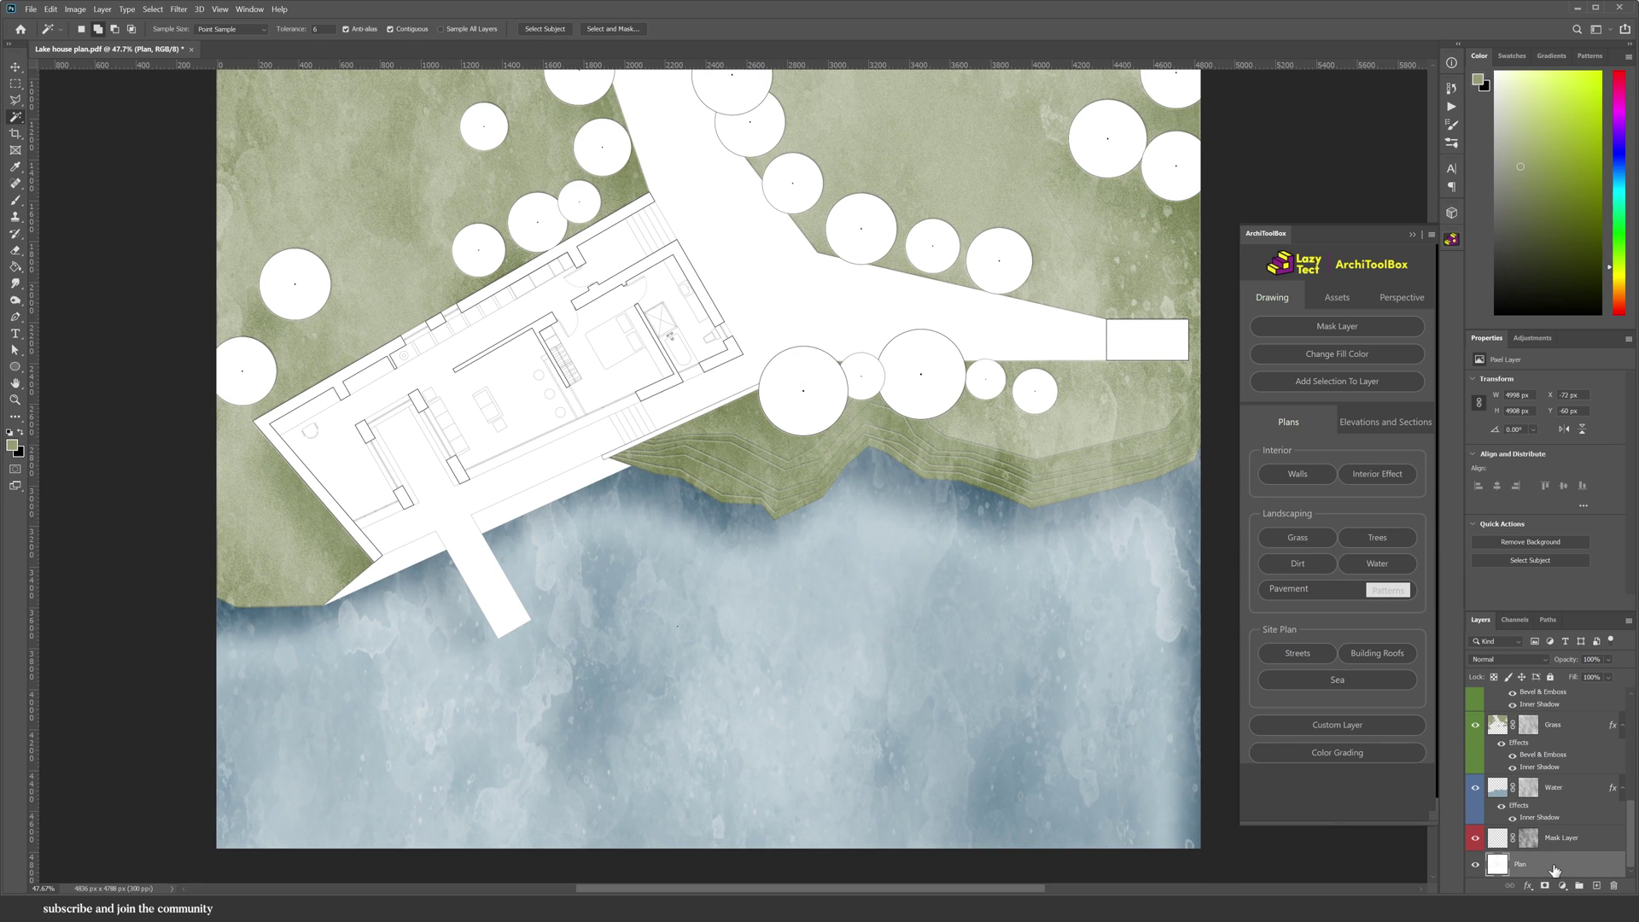
Apply Grass separately to the nested contour areas around the three trees near the site's upper-right corner
{"action": "scroll", "coordinate": [1171, 347], "scroll_direction": "up", "scroll_amount": 5}
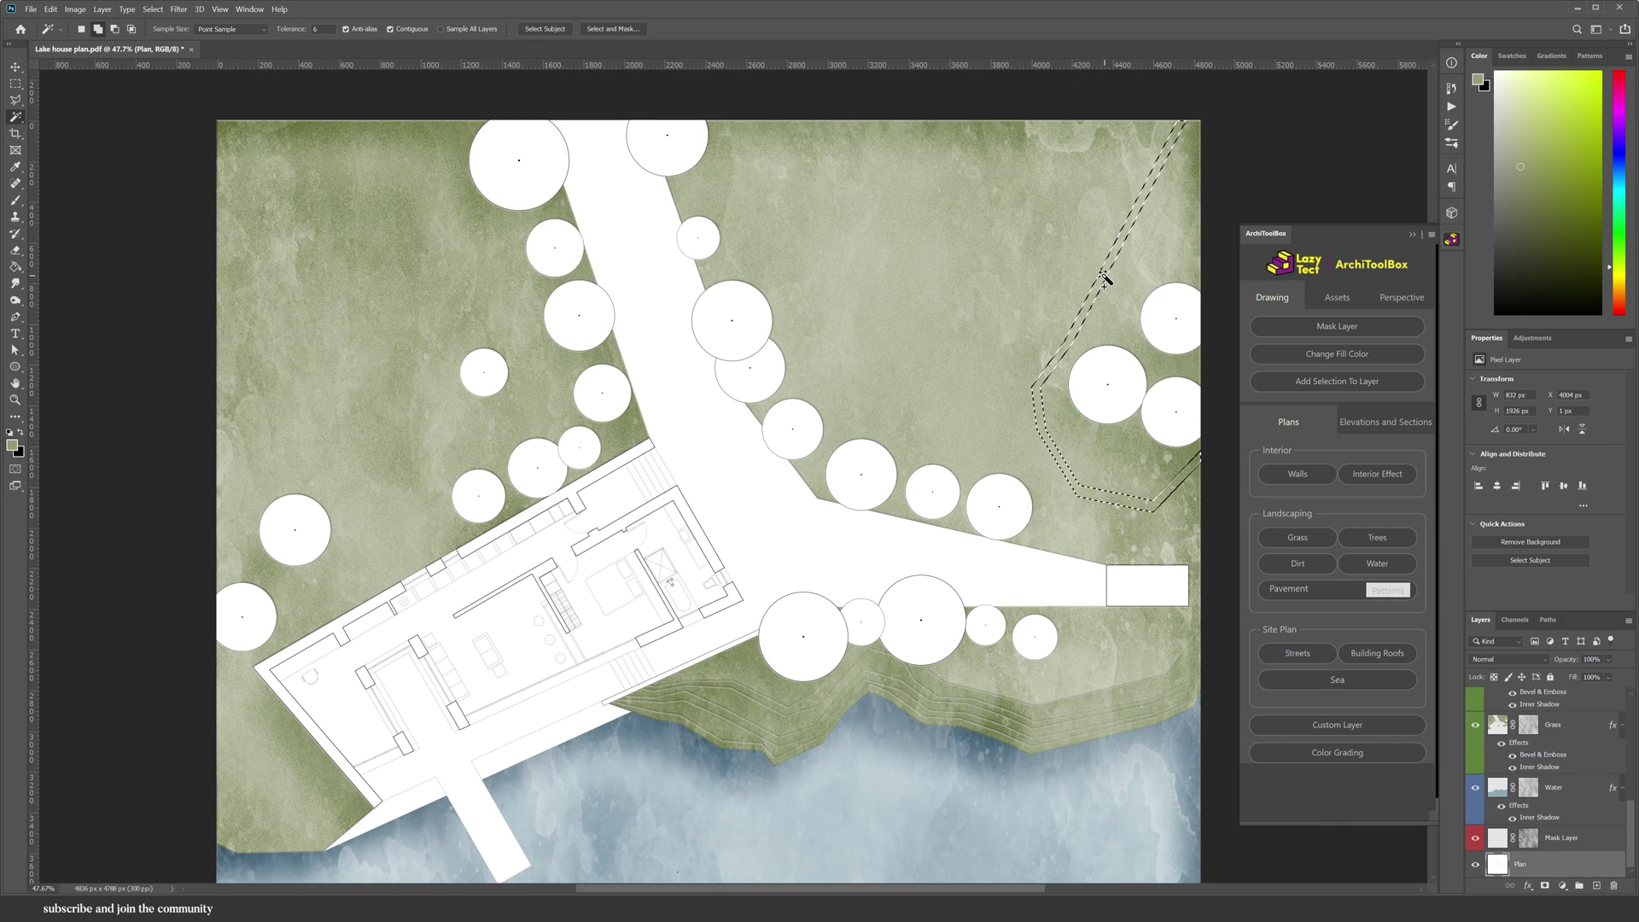
{"action": "left_click", "coordinate": [1303, 543]}
{"action": "scroll", "coordinate": [1111, 419], "scroll_direction": "down", "scroll_amount": 2}
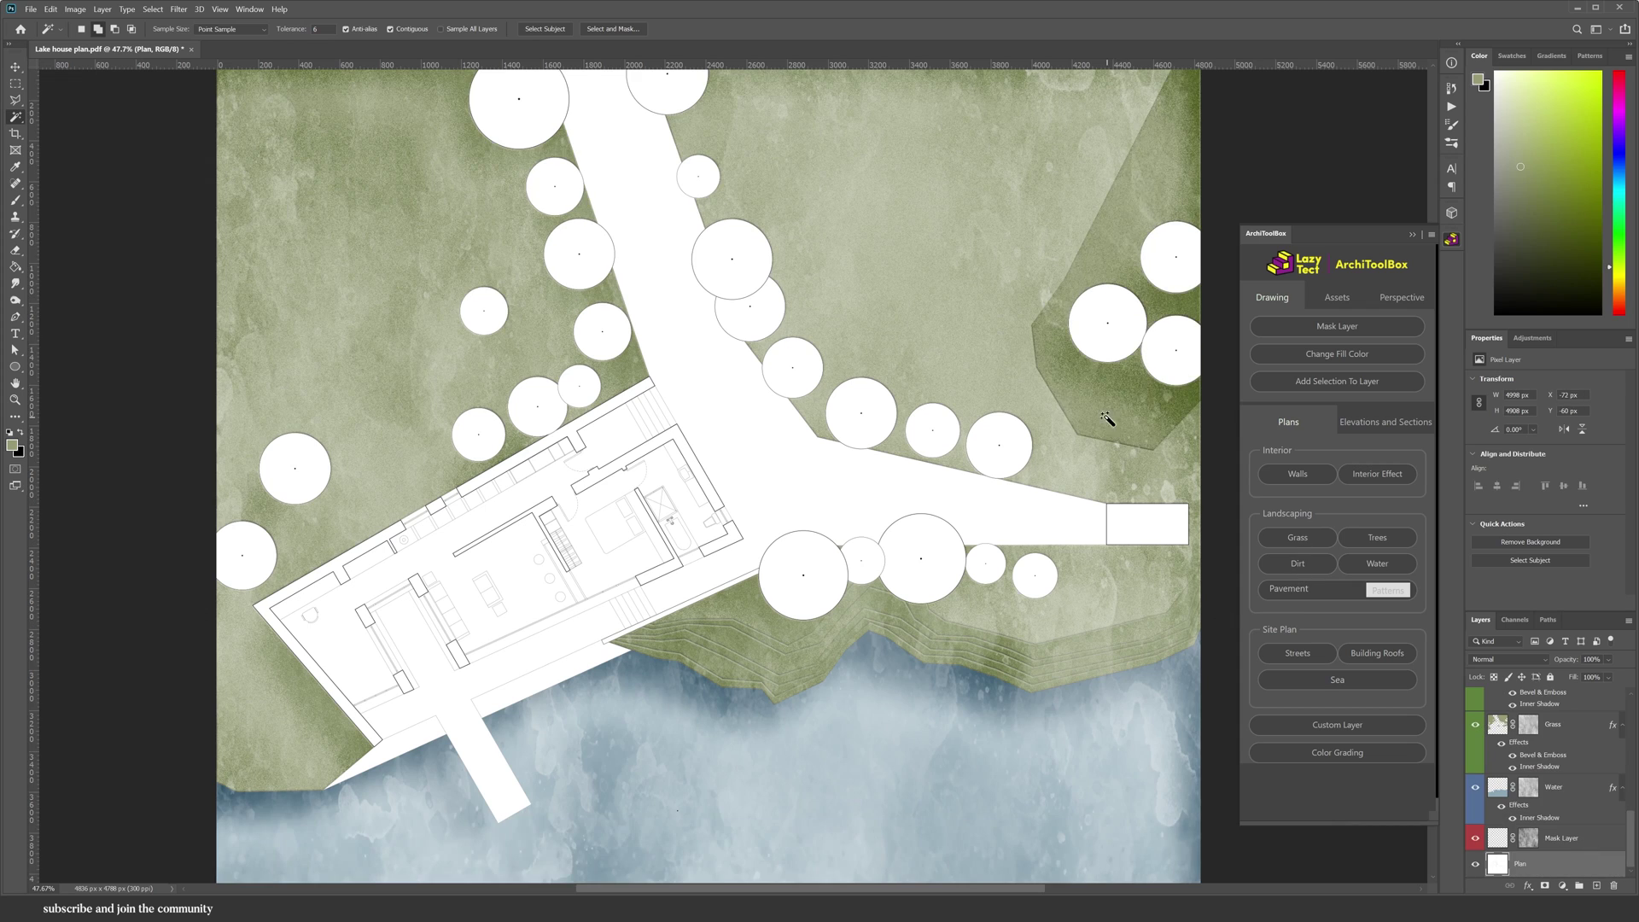
{"action": "left_click", "coordinate": [1111, 418]}
{"action": "left_click", "coordinate": [1299, 540]}
{"action": "left_click", "coordinate": [1156, 378]}
{"action": "scroll", "coordinate": [1093, 574], "scroll_direction": "down", "scroll_amount": 2}
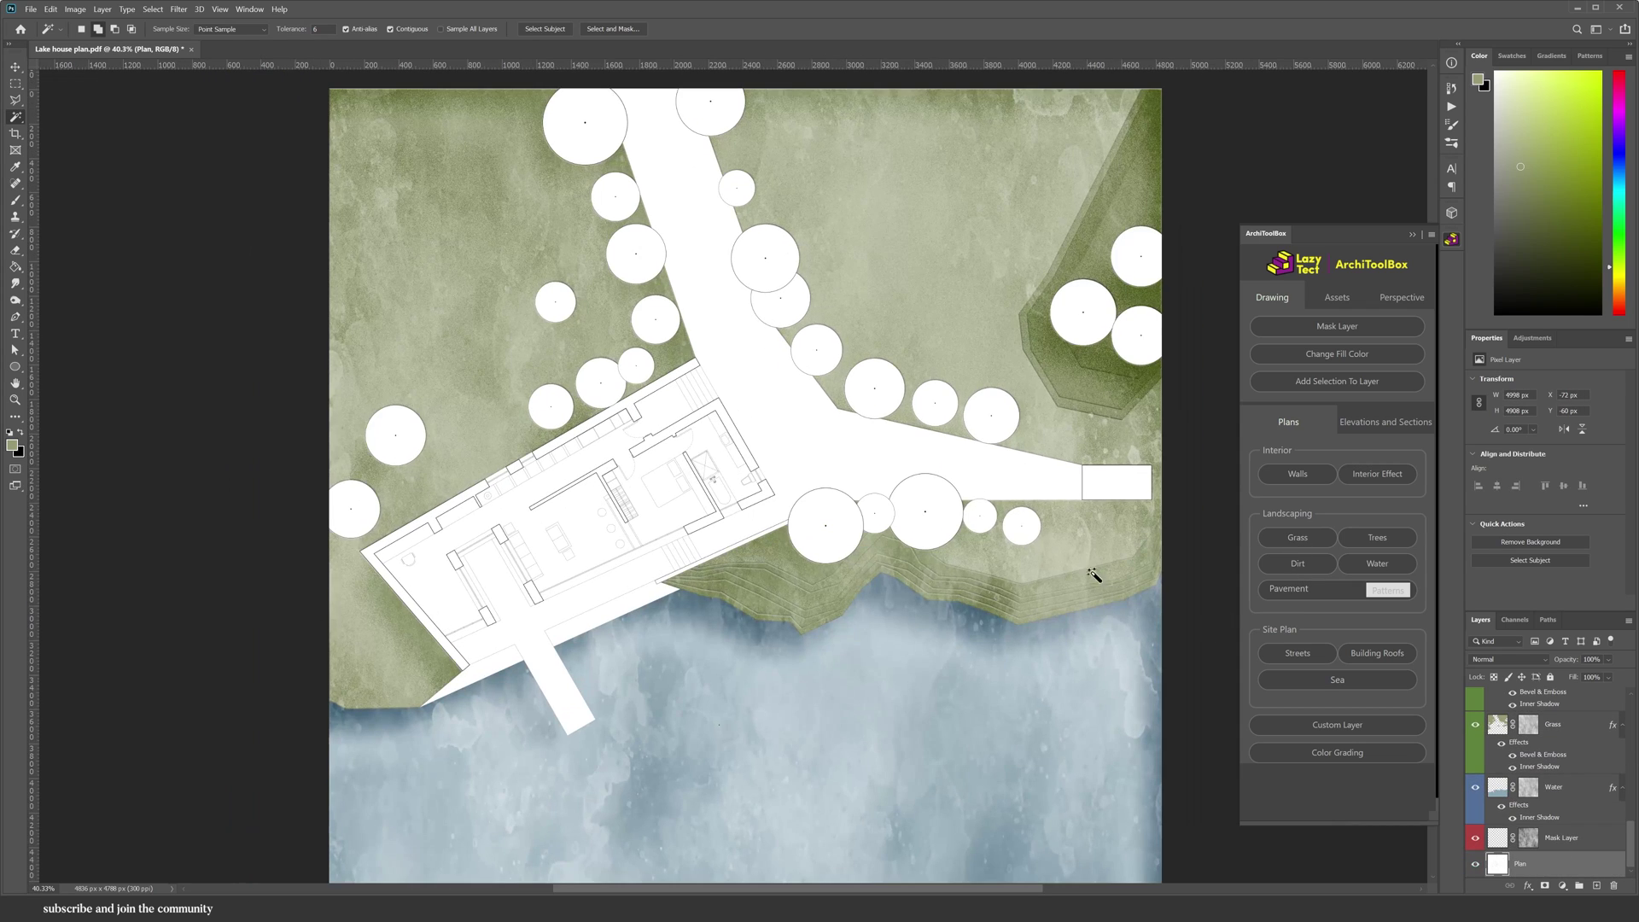
Add the remaining tree circles along the driveway and around the house to the Plan layer selection and apply Trees
{"action": "left_click", "coordinate": [739, 189]}
{"action": "left_click", "coordinate": [711, 115]}
{"action": "left_click", "coordinate": [608, 128]}
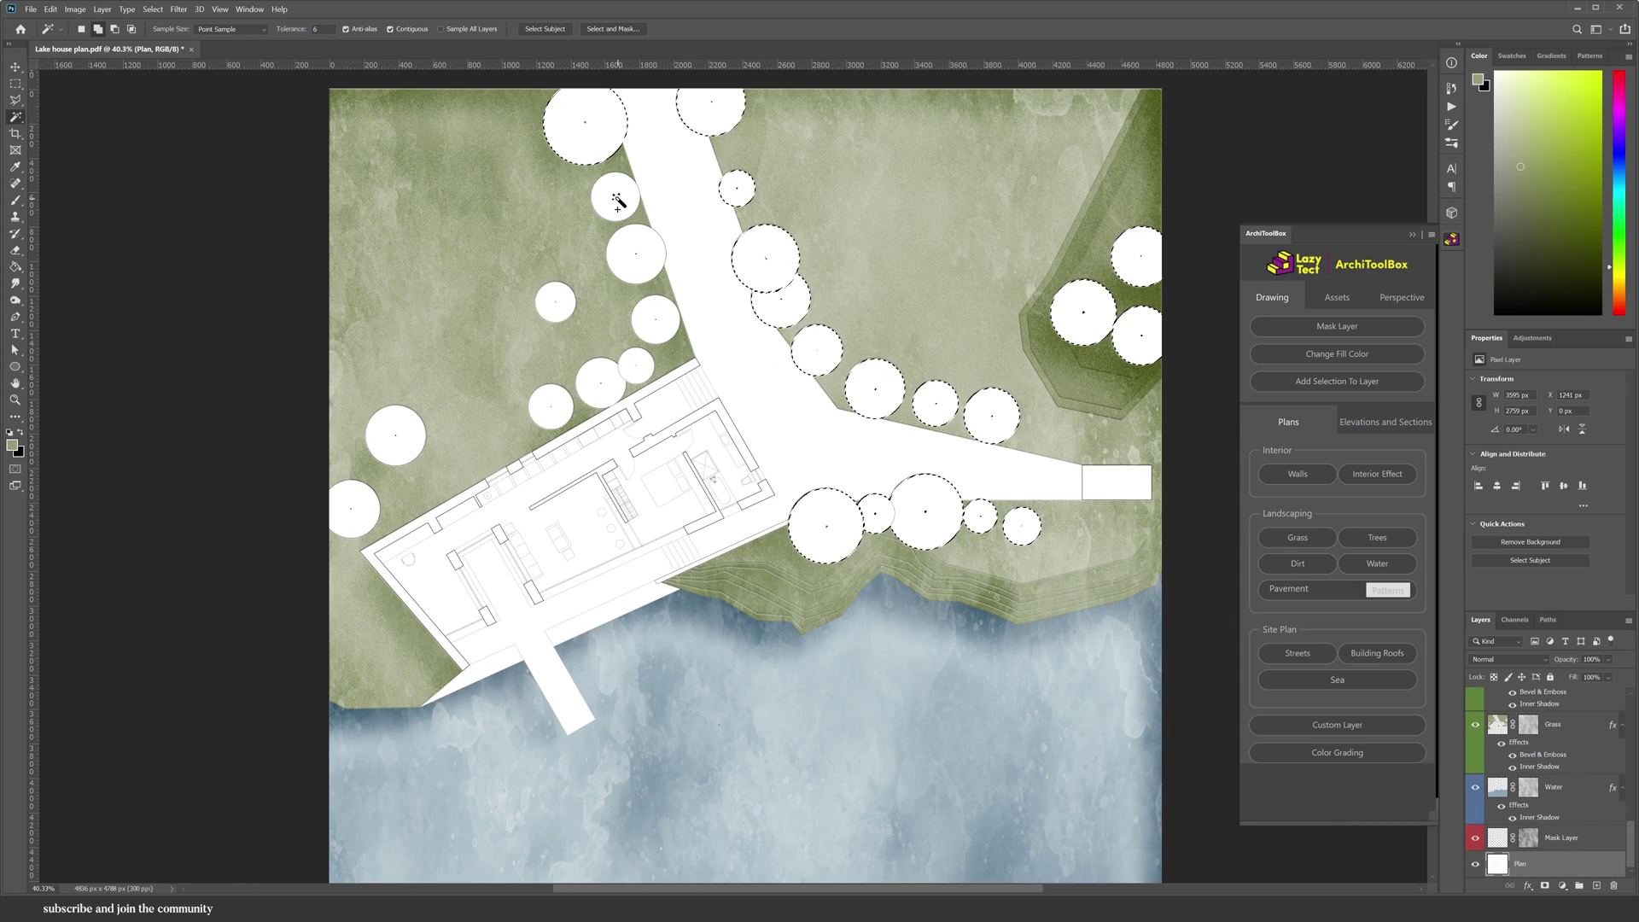
{"action": "left_click", "coordinate": [616, 201]}
{"action": "left_click", "coordinate": [647, 253]}
{"action": "left_click", "coordinate": [652, 321]}
{"action": "left_click", "coordinate": [641, 364]}
{"action": "left_click", "coordinate": [617, 376]}
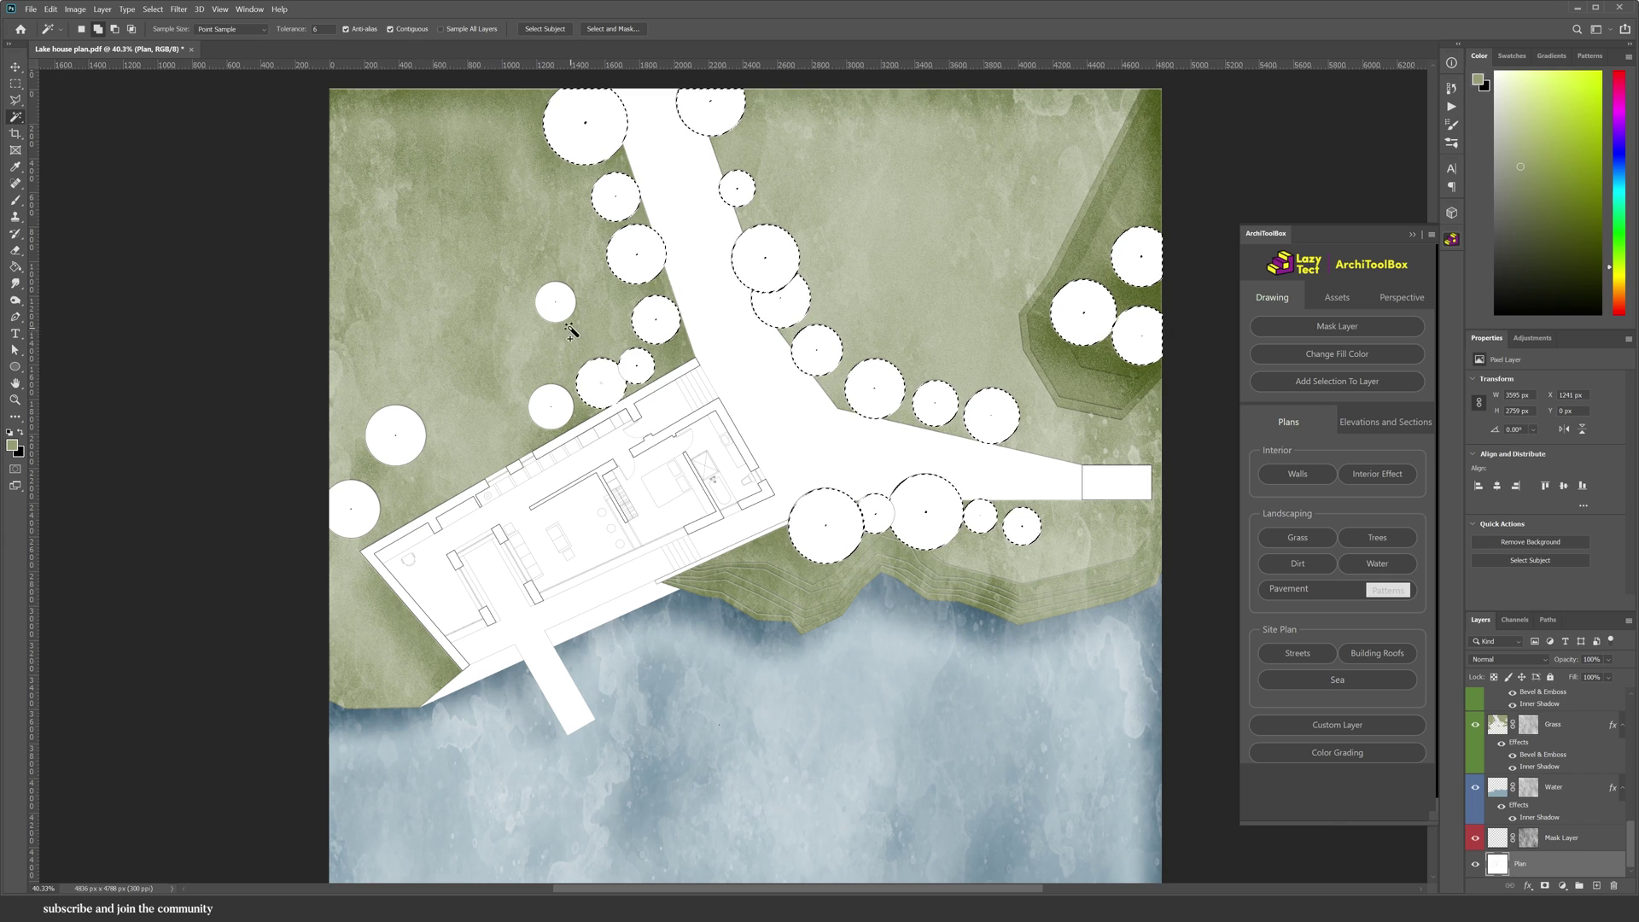
{"action": "left_click", "coordinate": [557, 304]}
{"action": "left_click", "coordinate": [551, 403]}
{"action": "left_click", "coordinate": [370, 504]}
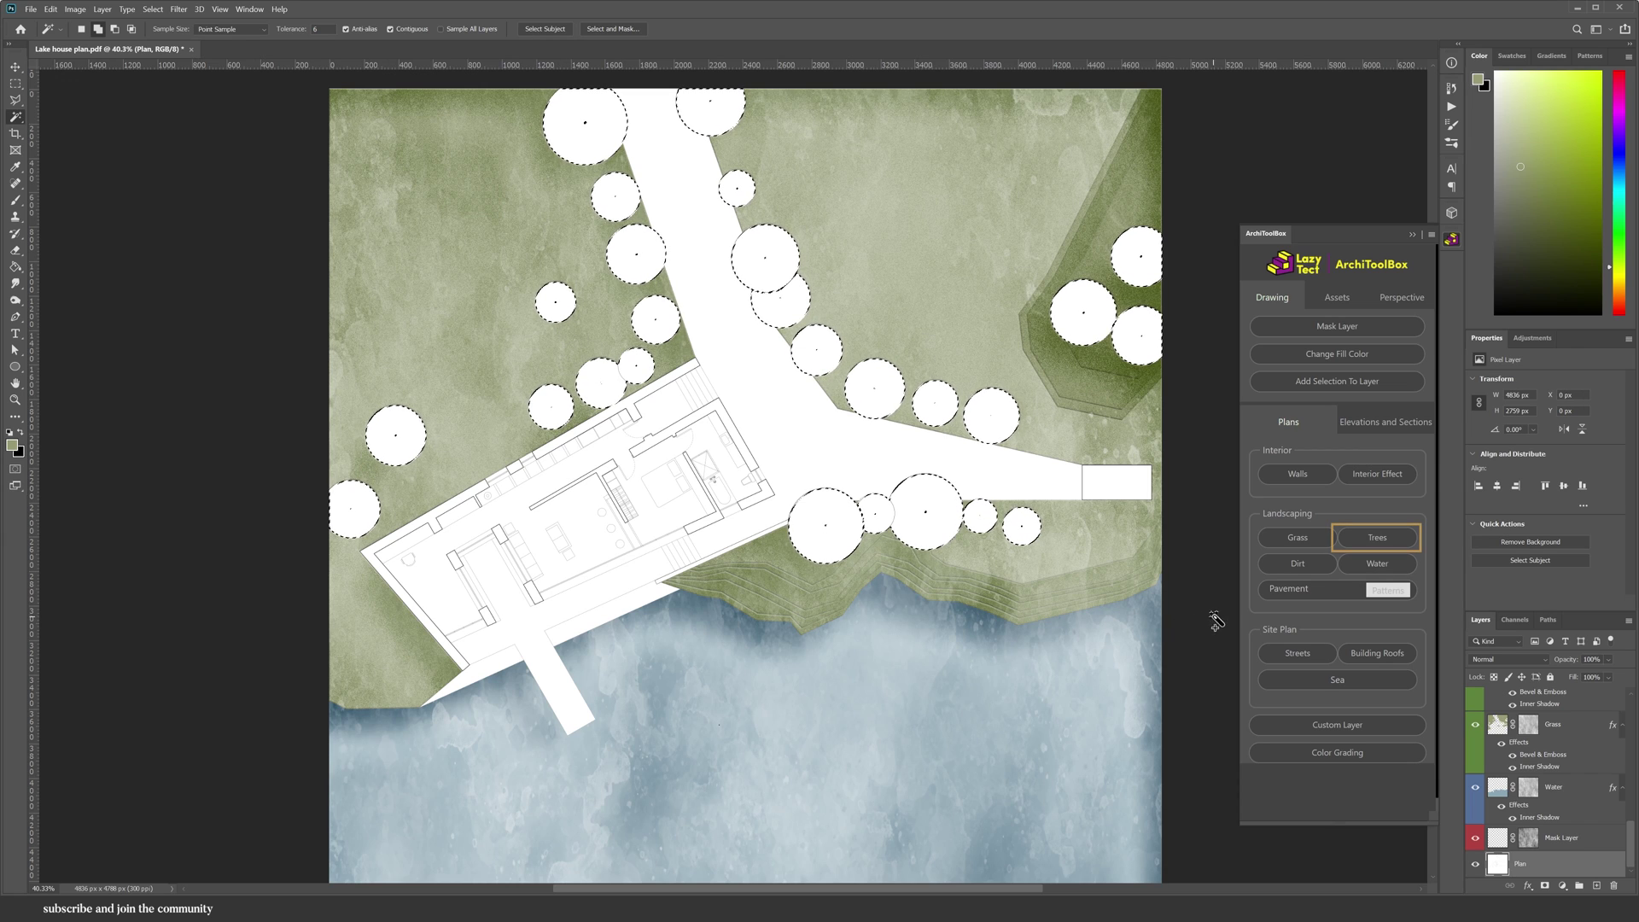
{"action": "left_click", "coordinate": [1382, 544]}
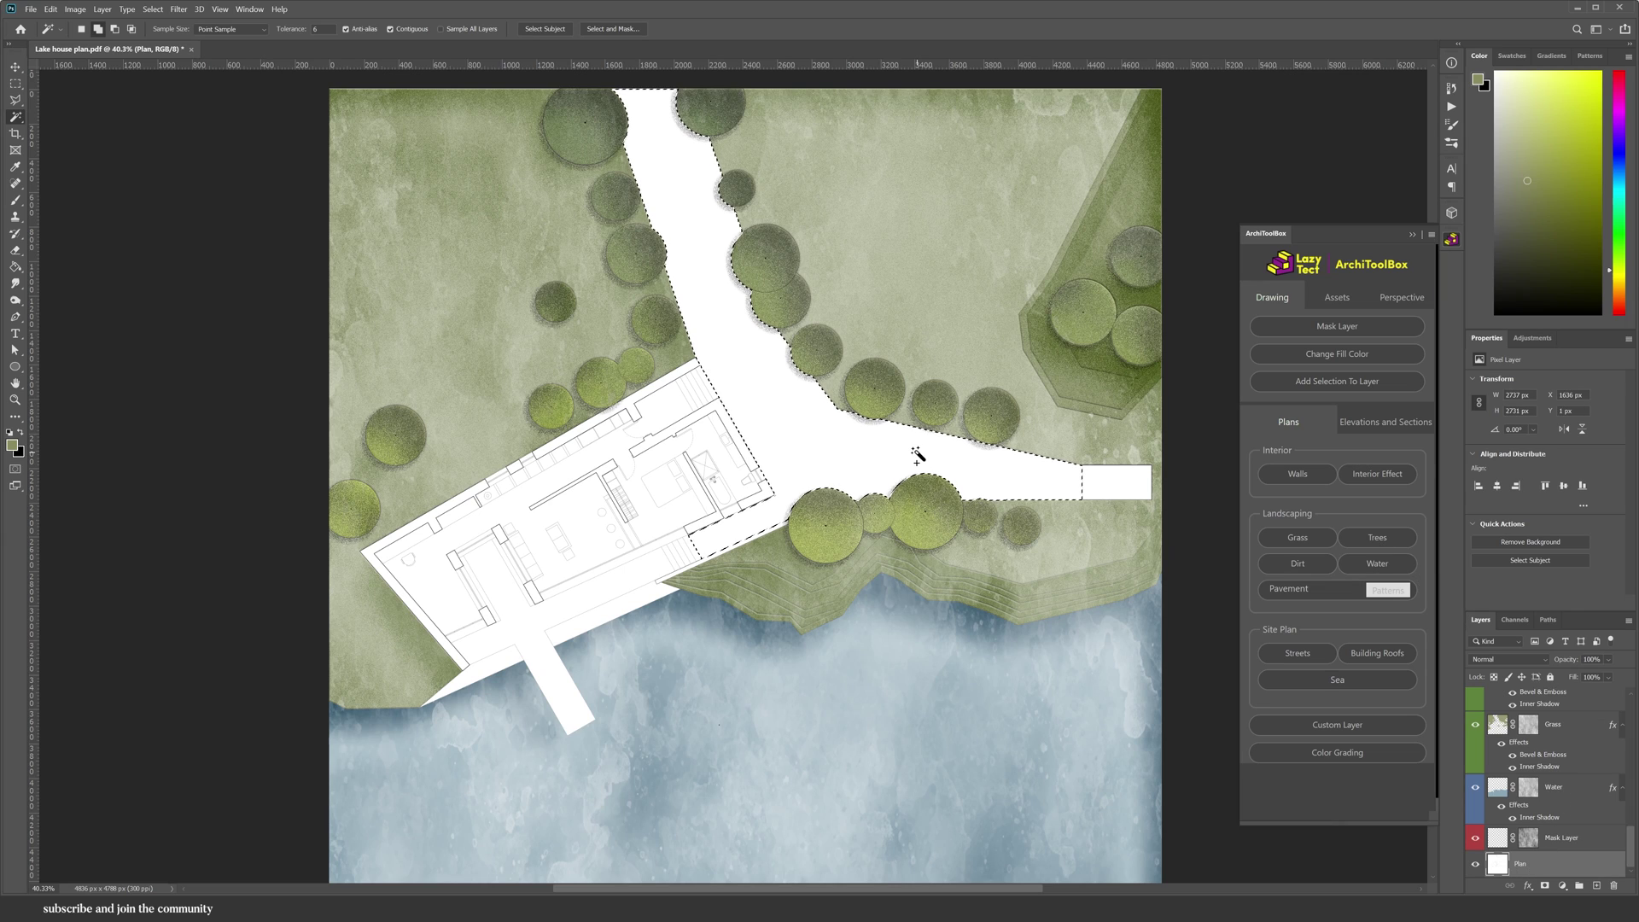
Apply Streets to the driveway and Building Roofs to the small rectangular building at its end, with a texture scale of about 21
{"action": "left_click", "coordinate": [1297, 653]}
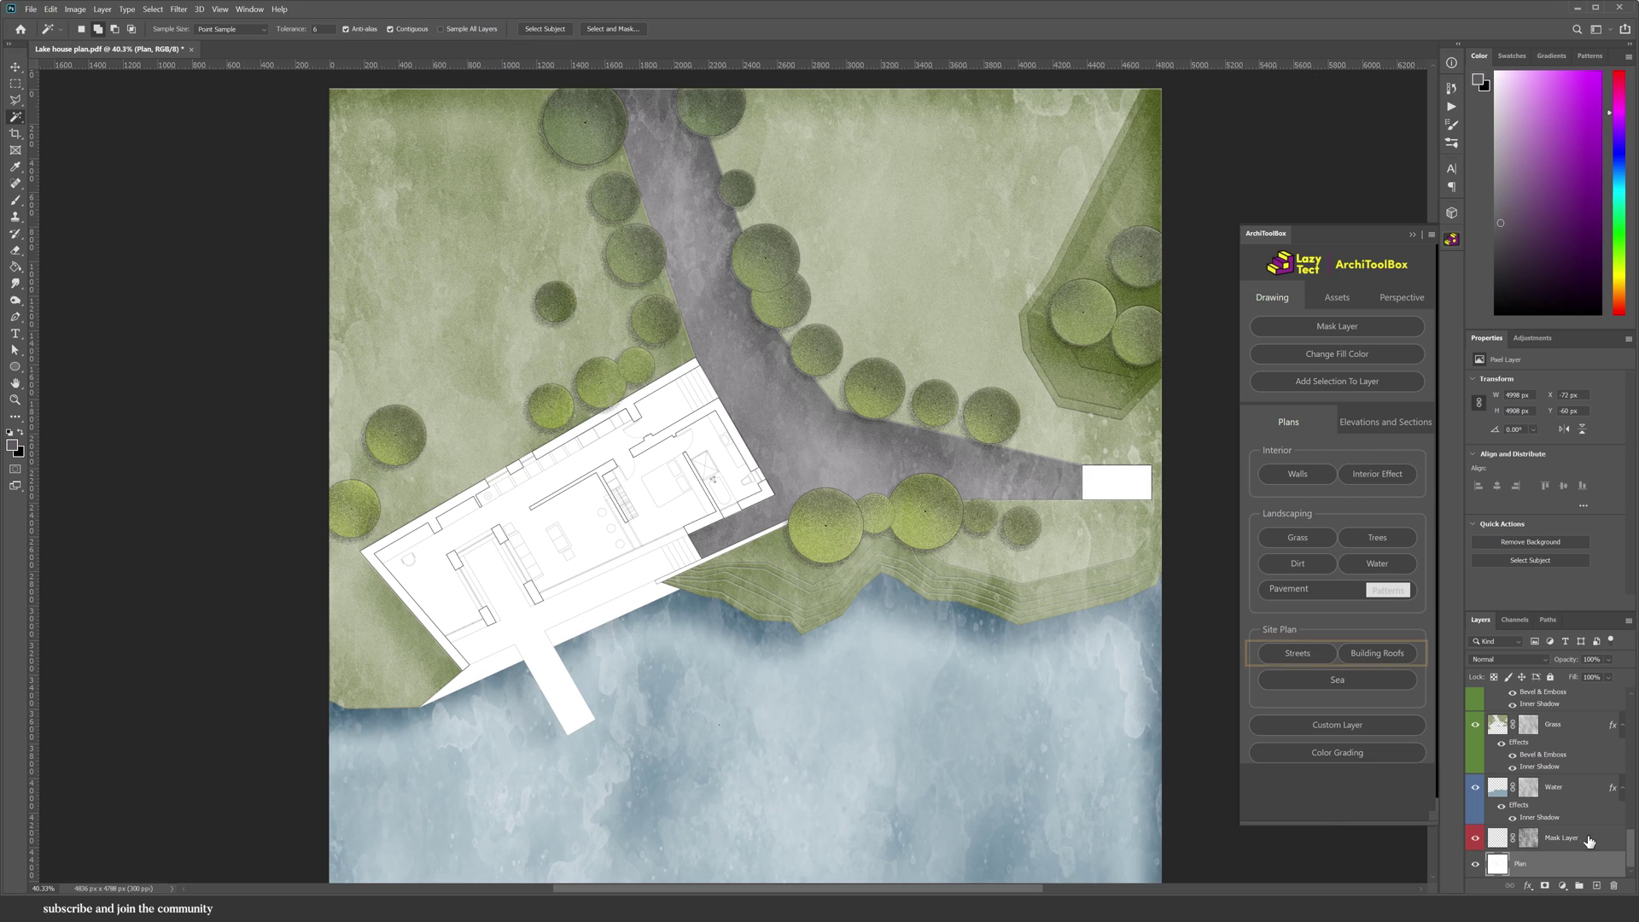
{"action": "left_click", "coordinate": [1384, 654]}
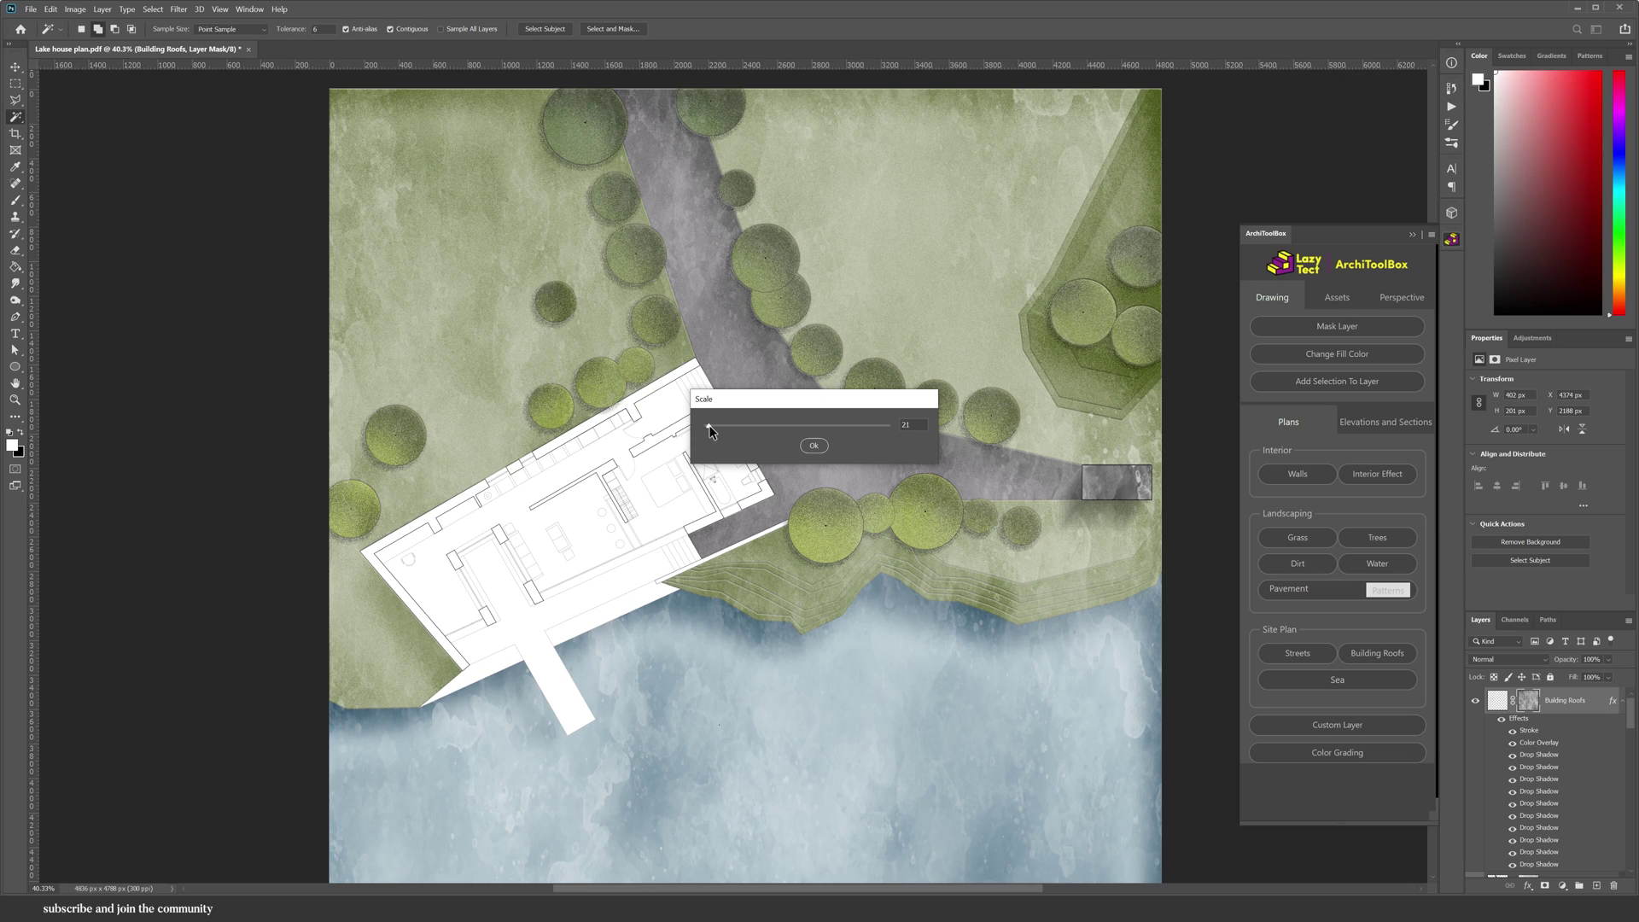
{"action": "left_click_drag", "start_coordinate": [709, 427], "coordinate": [710, 428]}
{"action": "left_click", "coordinate": [814, 446]}
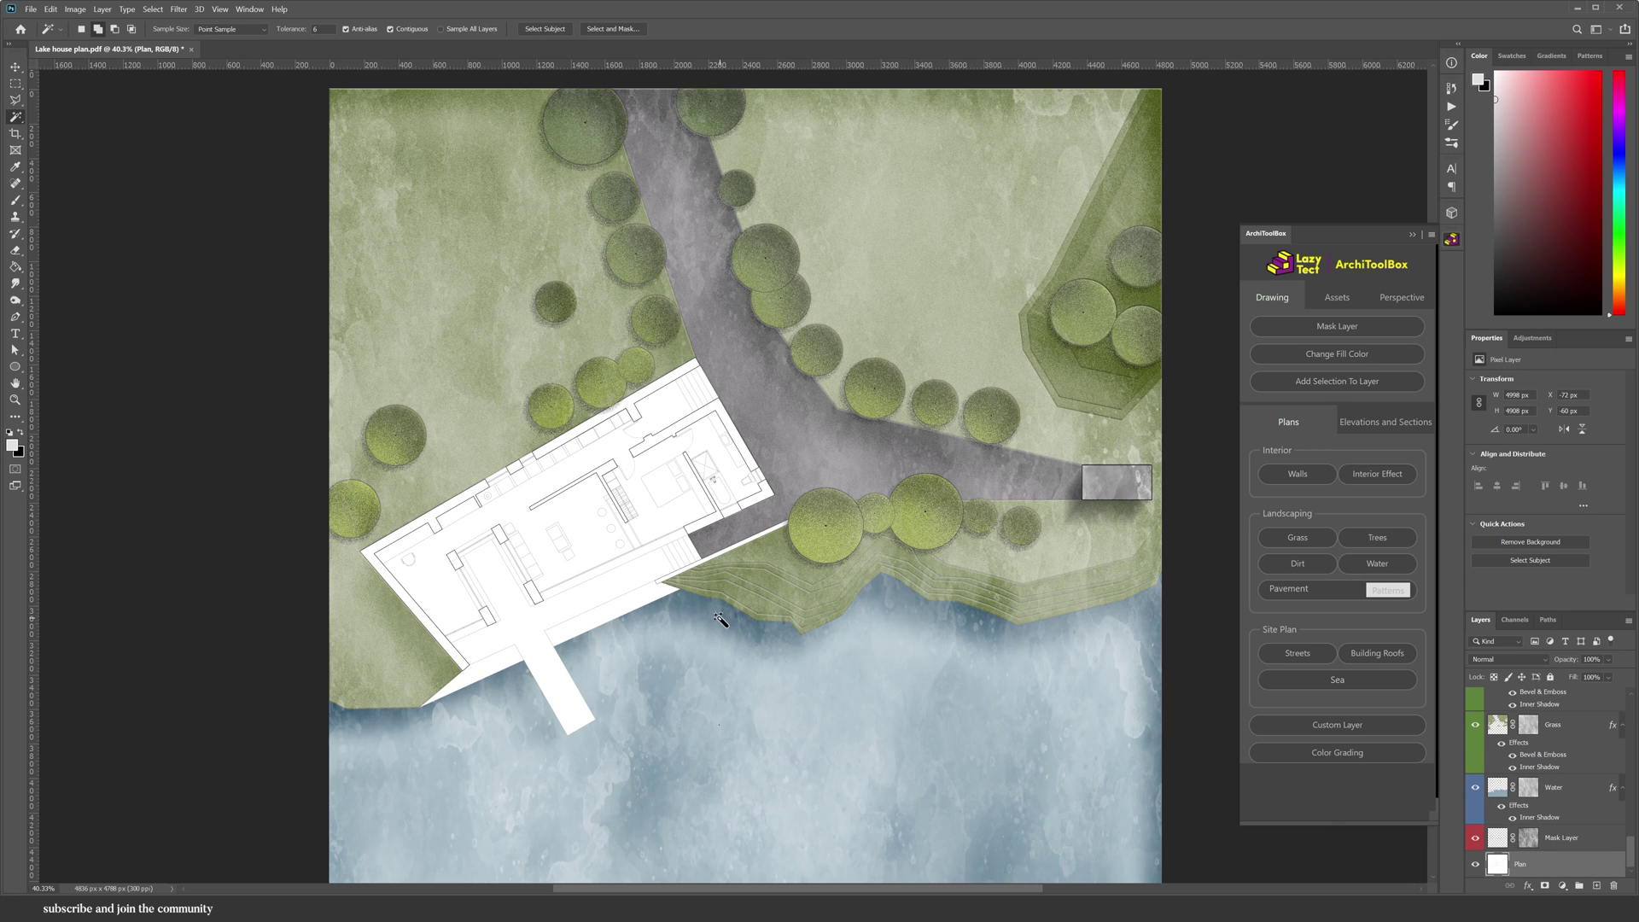
Apply Pavement to the selected strips between the deck and the lake, using the near-white colour ece9e9
{"action": "scroll", "coordinate": [405, 636], "scroll_direction": "up", "scroll_amount": 3}
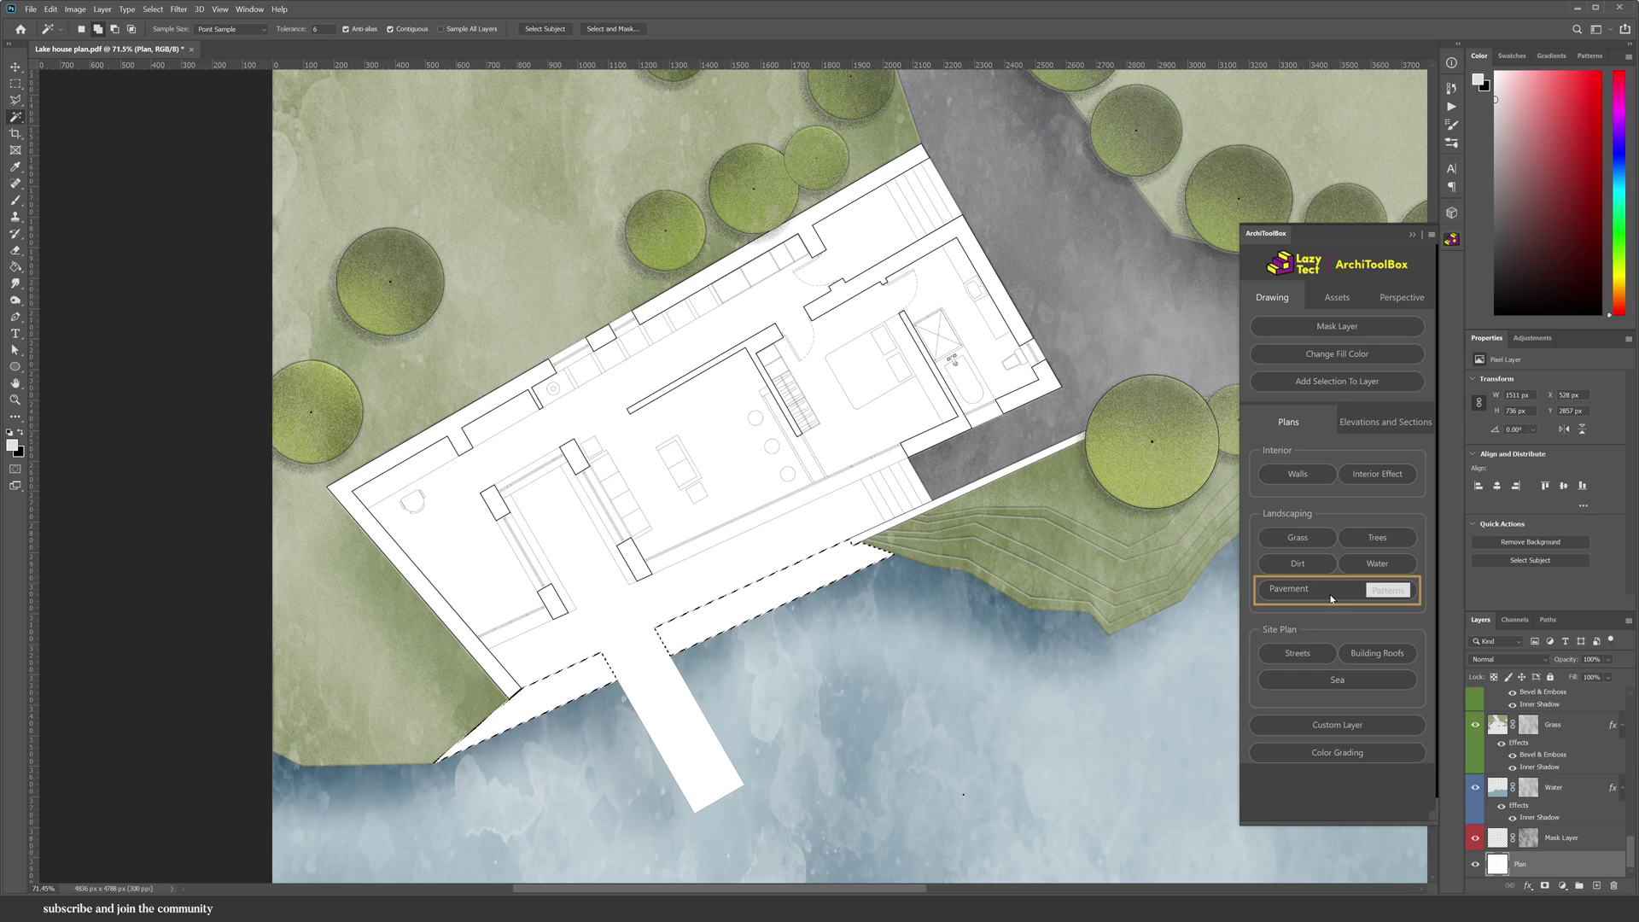
{"action": "left_click", "coordinate": [1331, 596]}
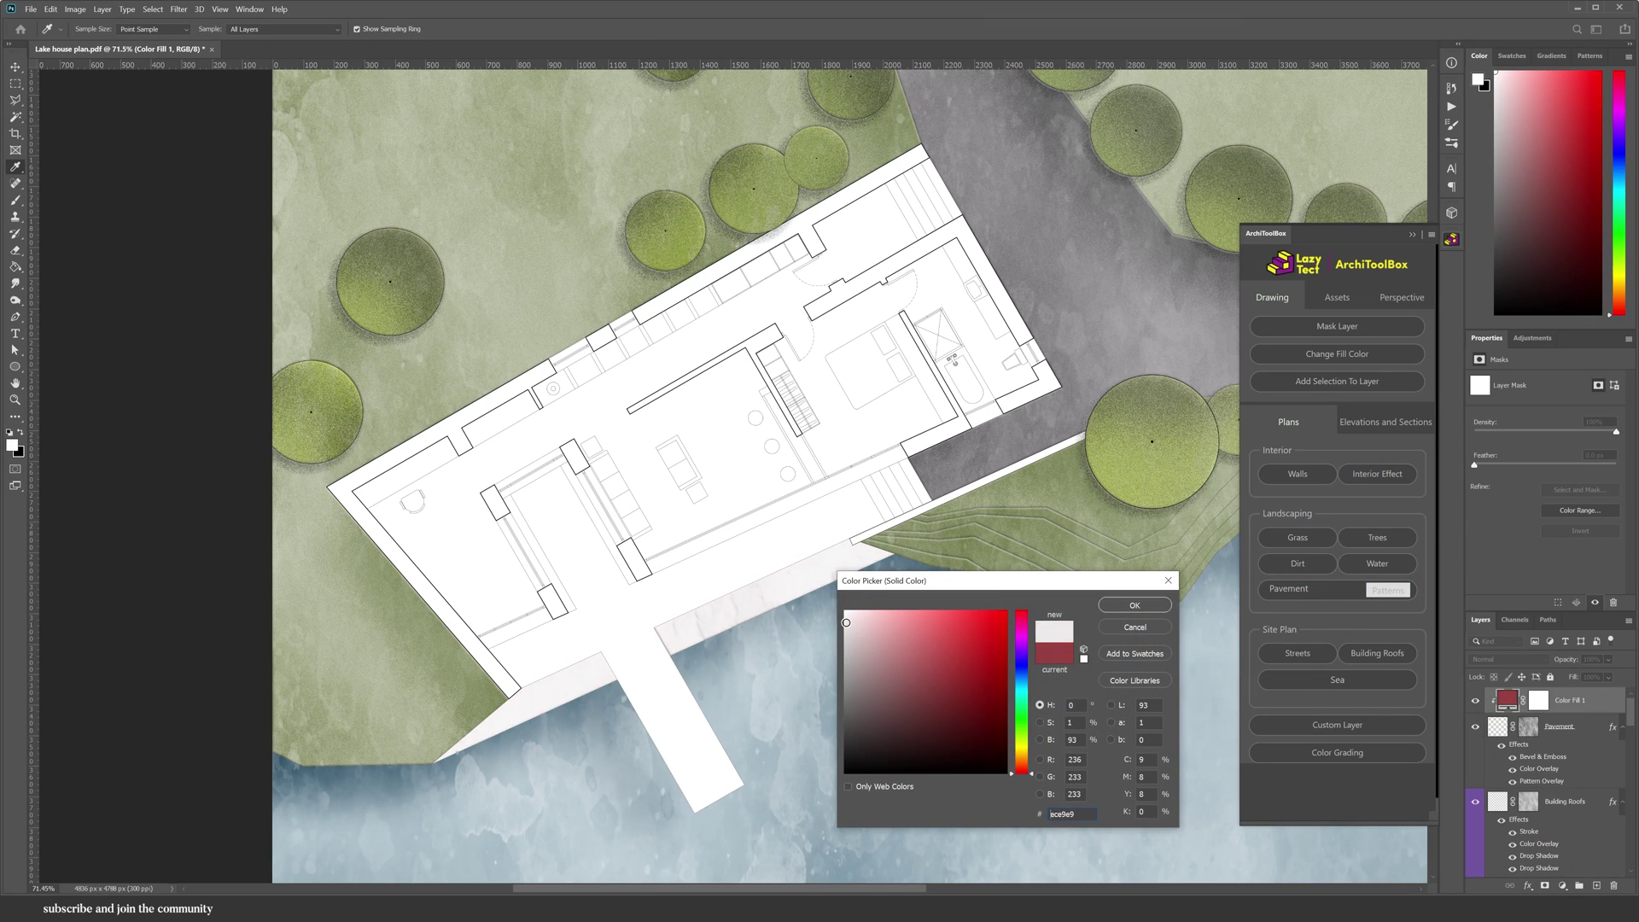
{"action": "left_click", "coordinate": [1134, 606]}
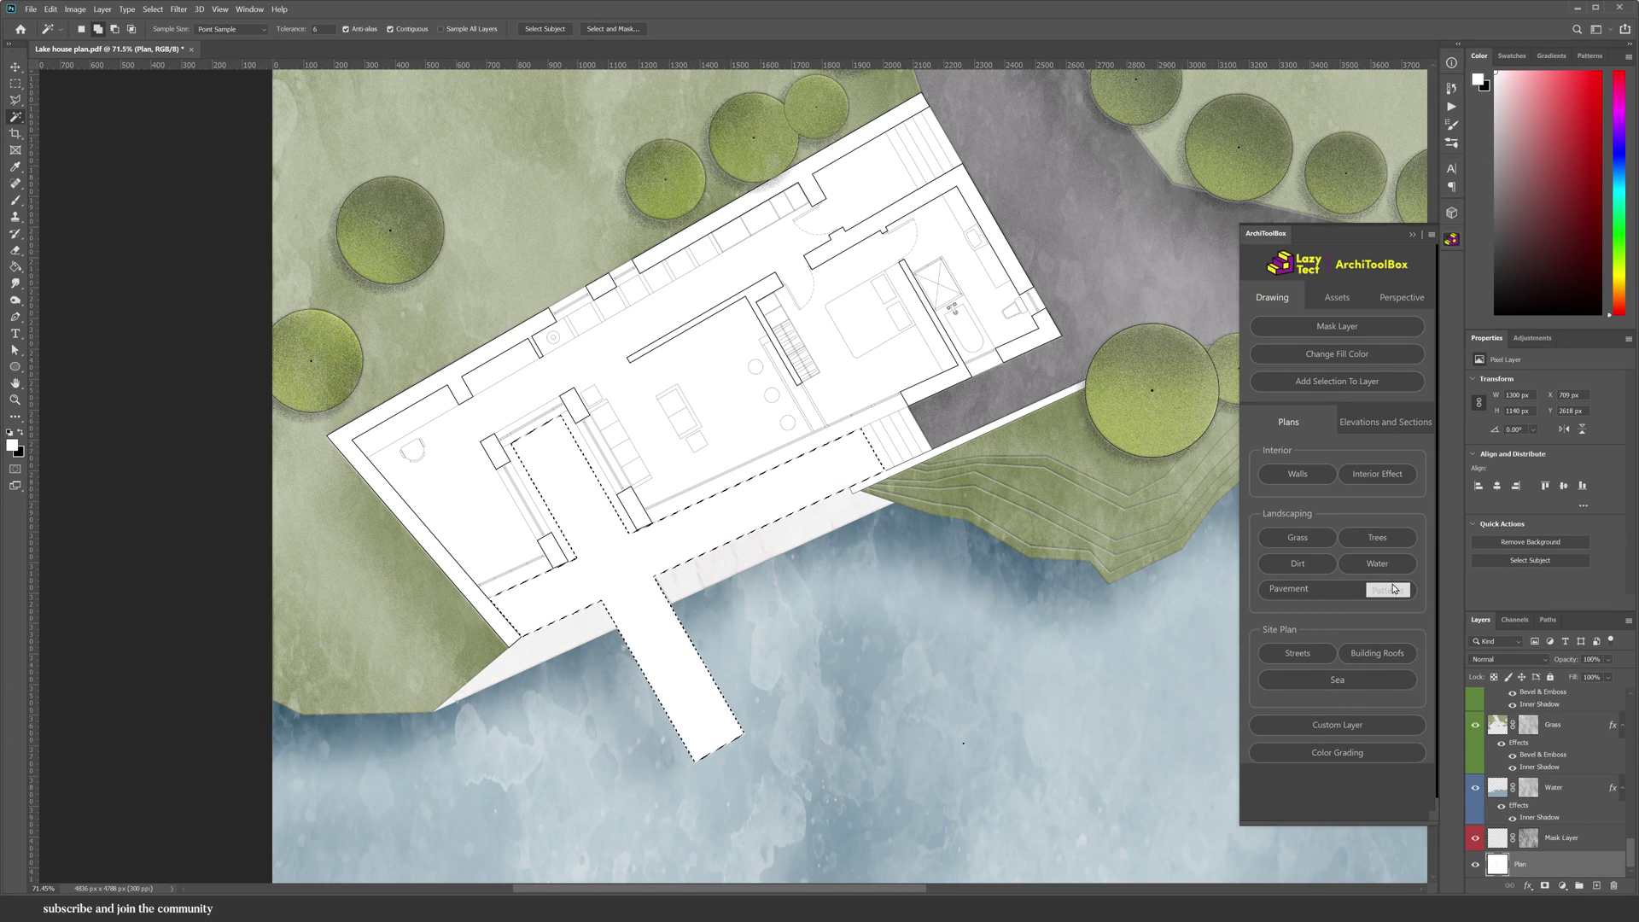
Apply a patterned Pavement to the deck and pier, with a pattern scale of about 18 and a light neutral grey colour
{"action": "left_click", "coordinate": [1388, 590]}
{"action": "left_click", "coordinate": [1375, 698]}
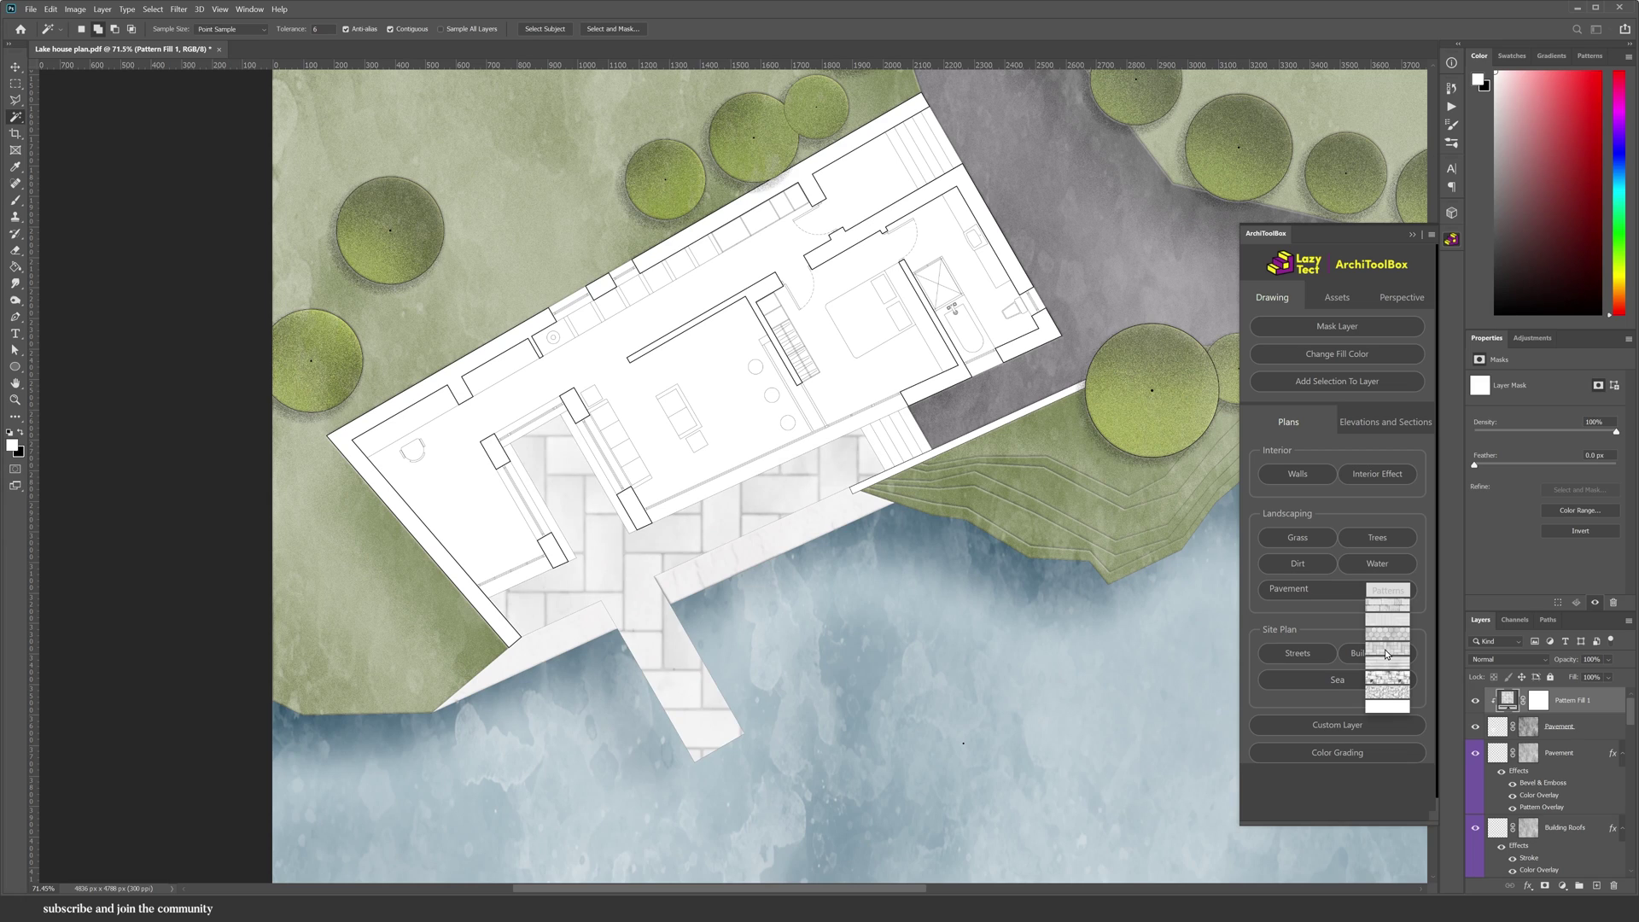
{"action": "left_click_drag", "start_coordinate": [704, 427], "coordinate": [706, 429]}
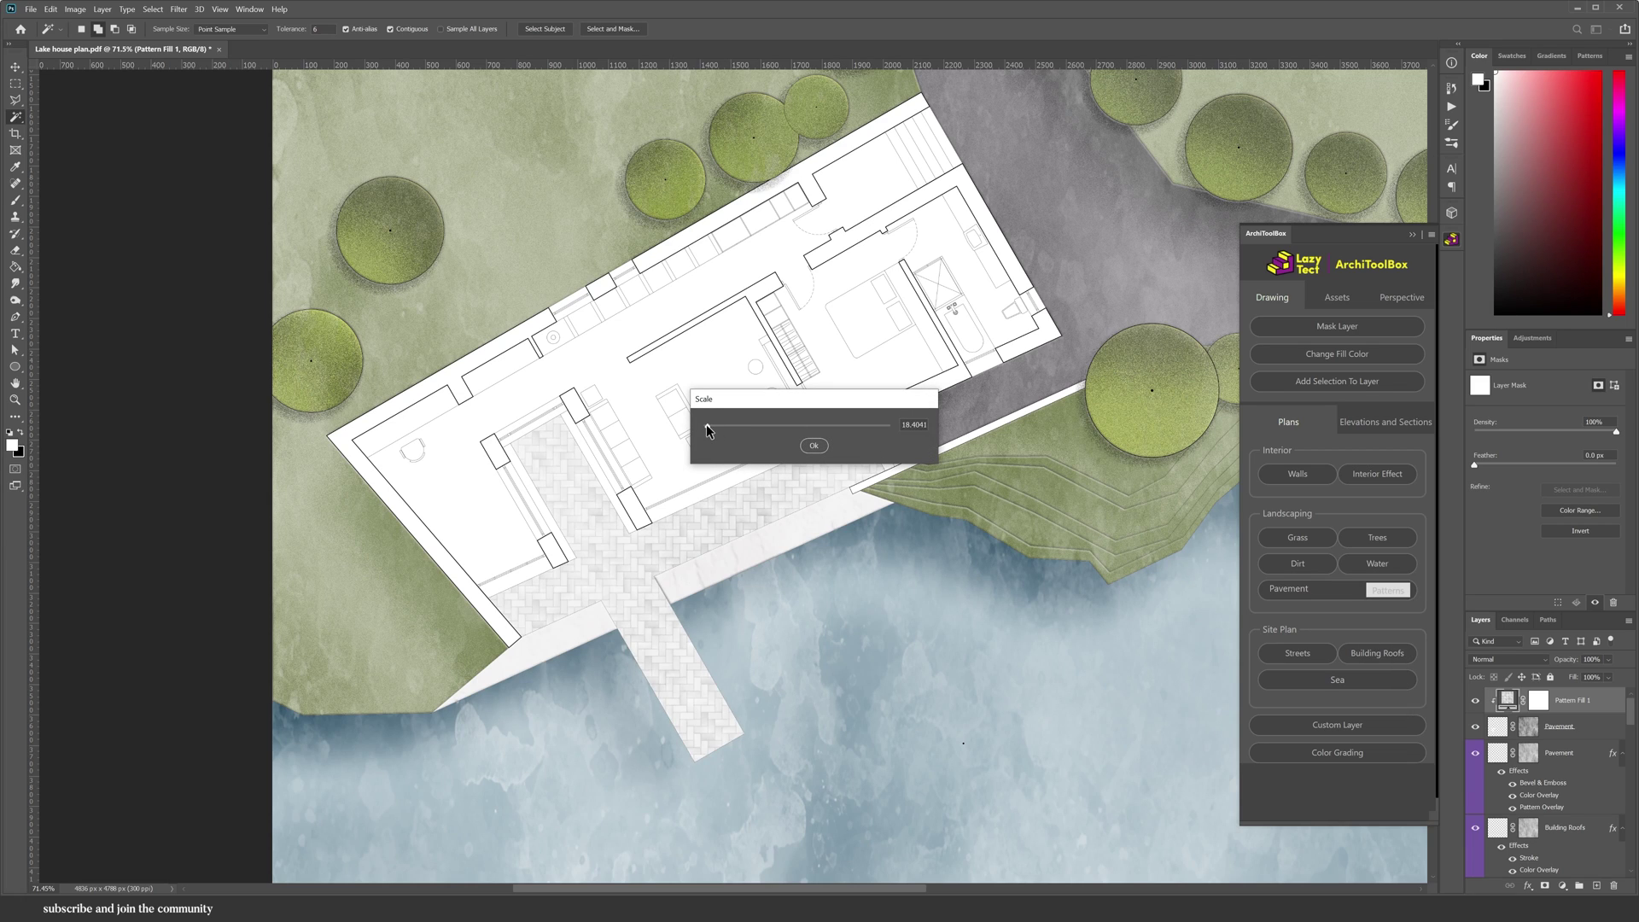
{"action": "left_click", "coordinate": [816, 446]}
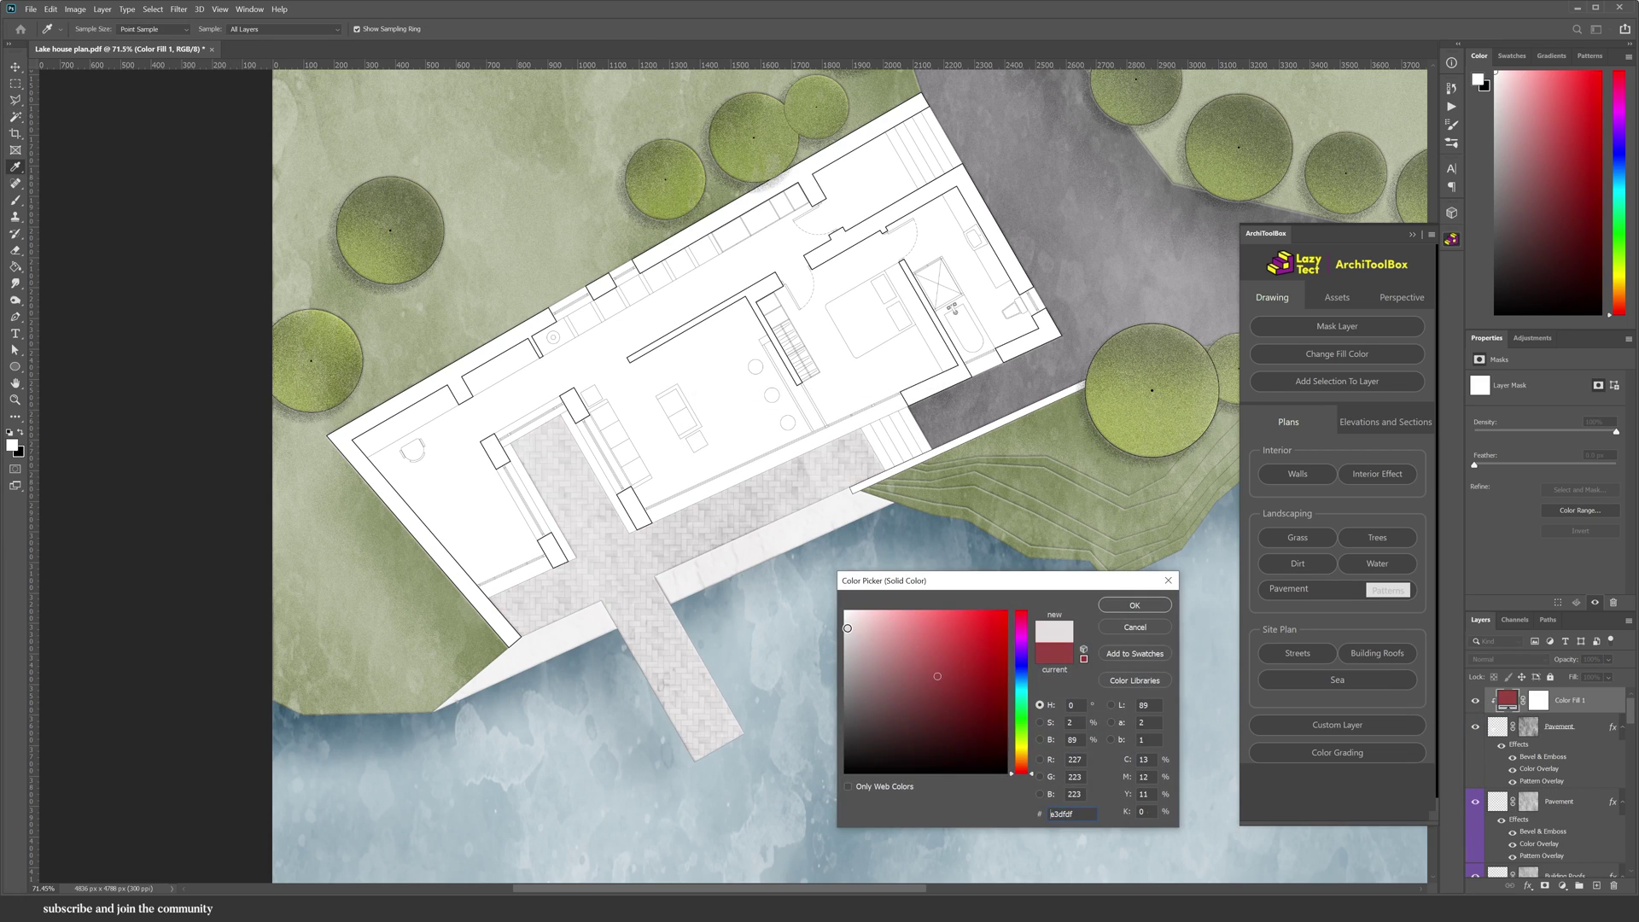
{"action": "left_click", "coordinate": [826, 631]}
{"action": "left_click", "coordinate": [1143, 607]}
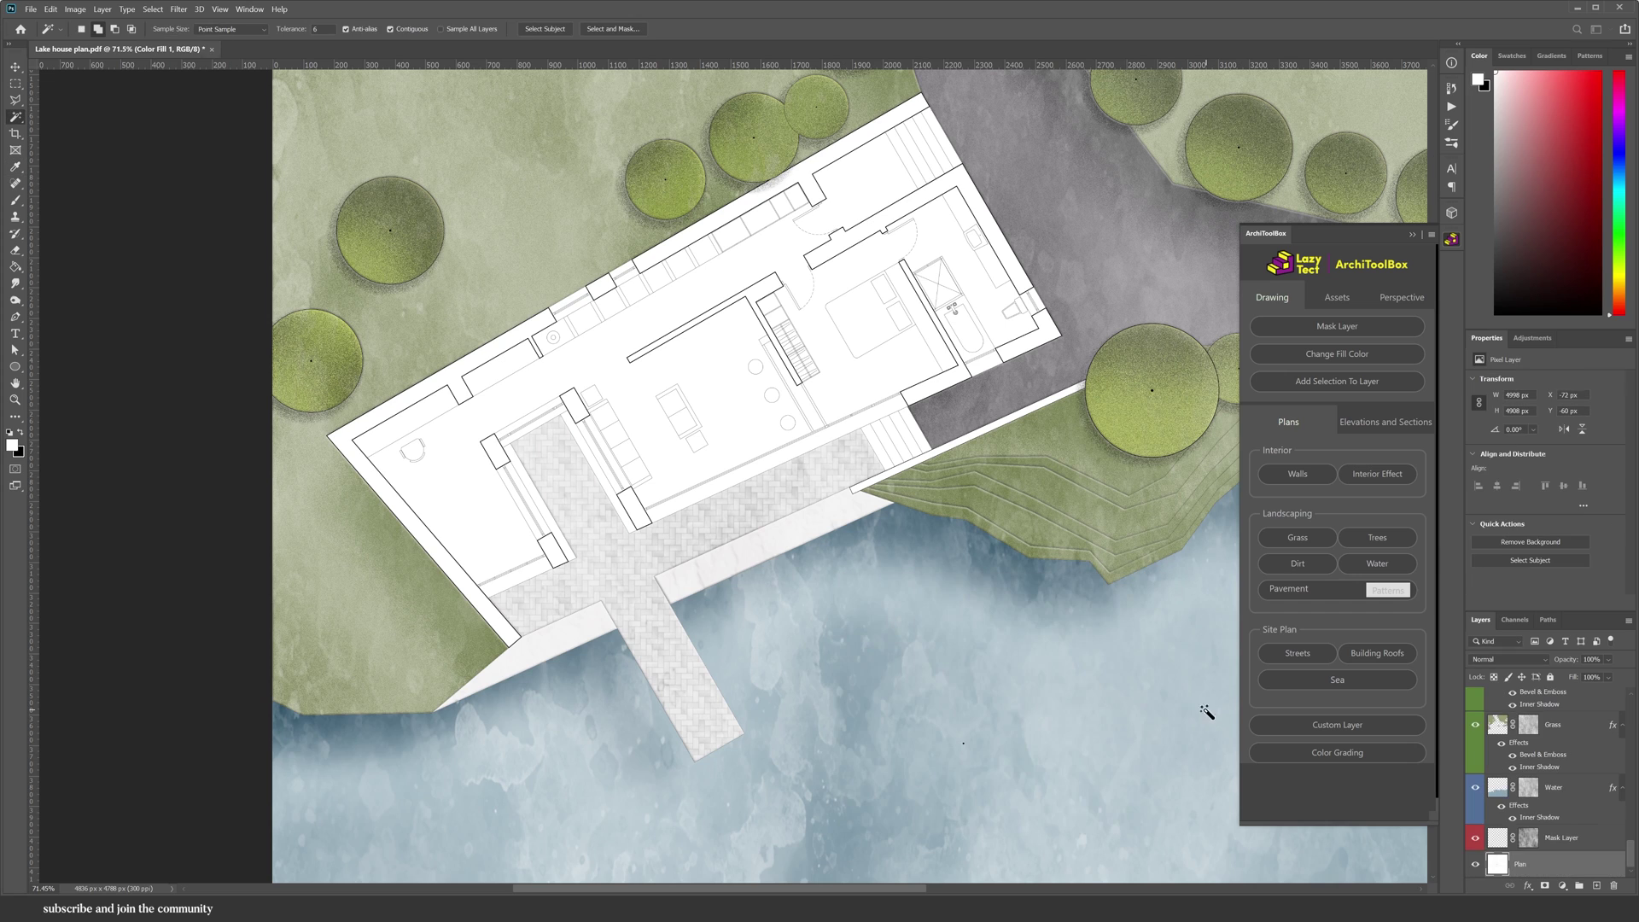
Select the outer walls, piers and interior partition walls of the house on the Plan layer
{"action": "scroll", "coordinate": [482, 487], "scroll_direction": "up", "scroll_amount": 1}
{"action": "scroll", "coordinate": [482, 577], "scroll_direction": "up", "scroll_amount": 1}
{"action": "left_click", "coordinate": [481, 651]}
{"action": "scroll", "coordinate": [649, 665], "scroll_direction": "down", "scroll_amount": 5}
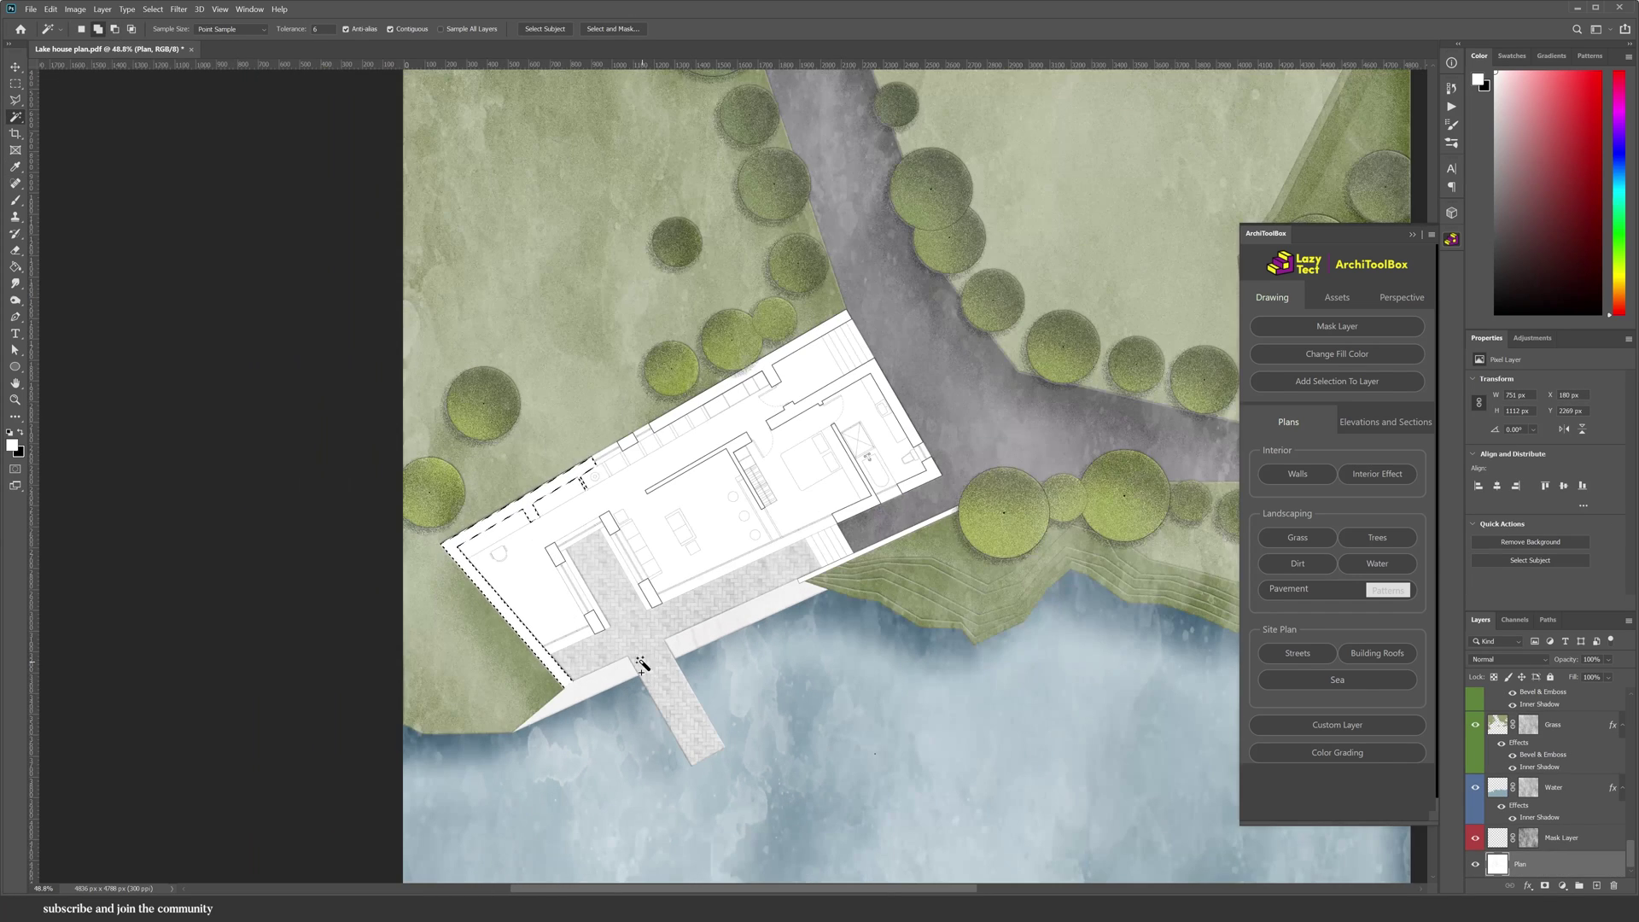
{"action": "scroll", "coordinate": [766, 373], "scroll_direction": "up", "scroll_amount": 5}
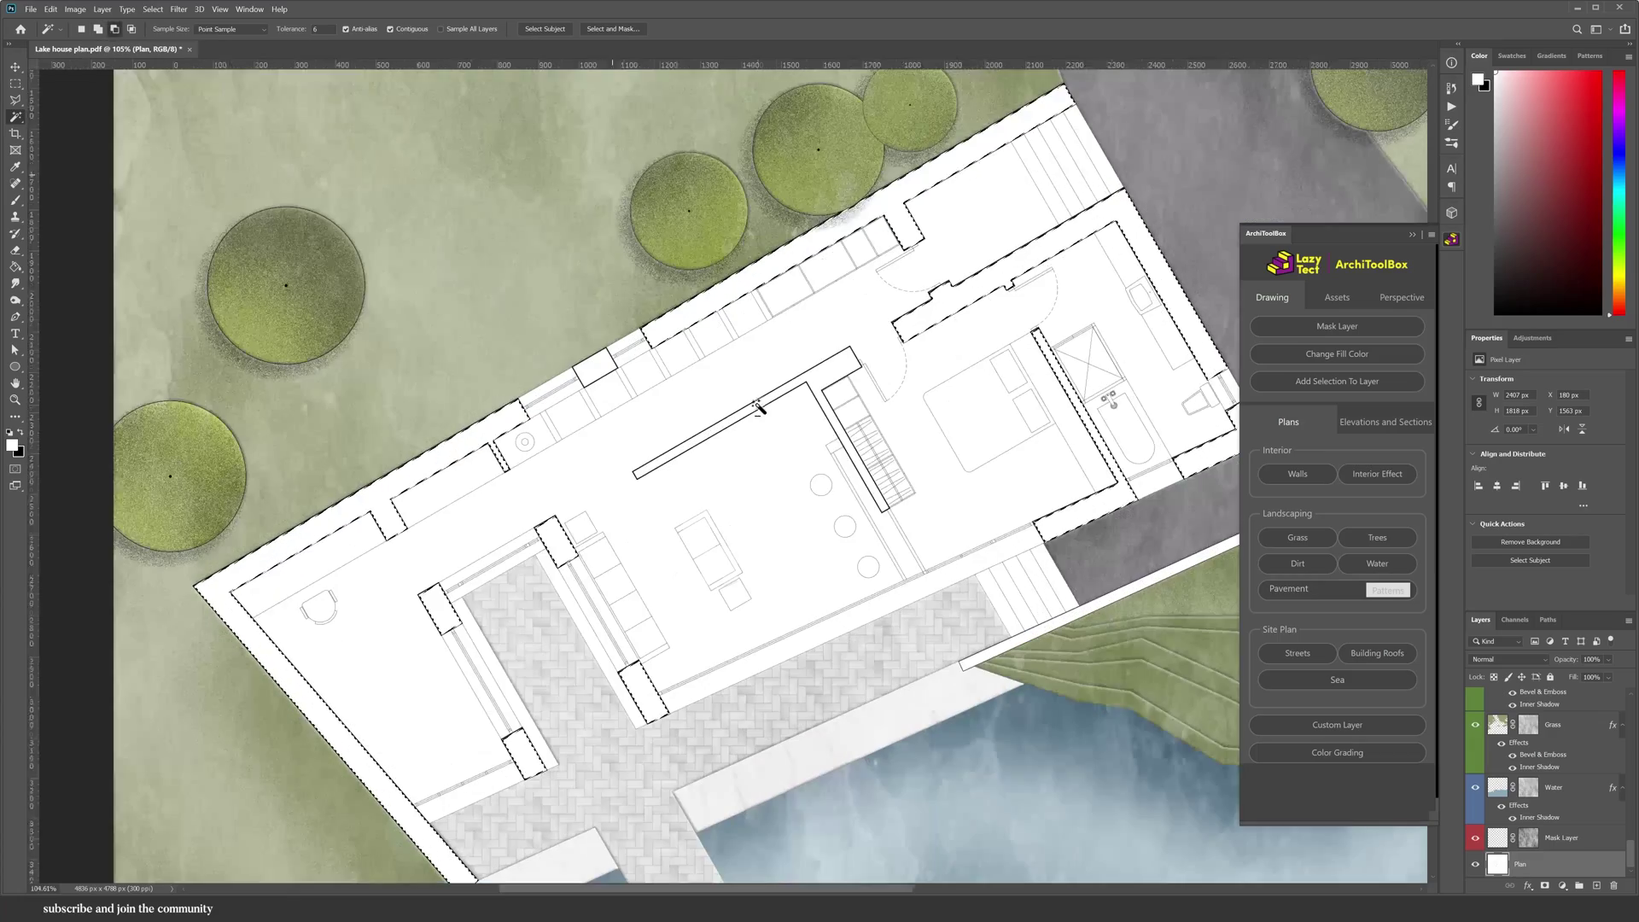
{"action": "left_click", "coordinate": [757, 406]}
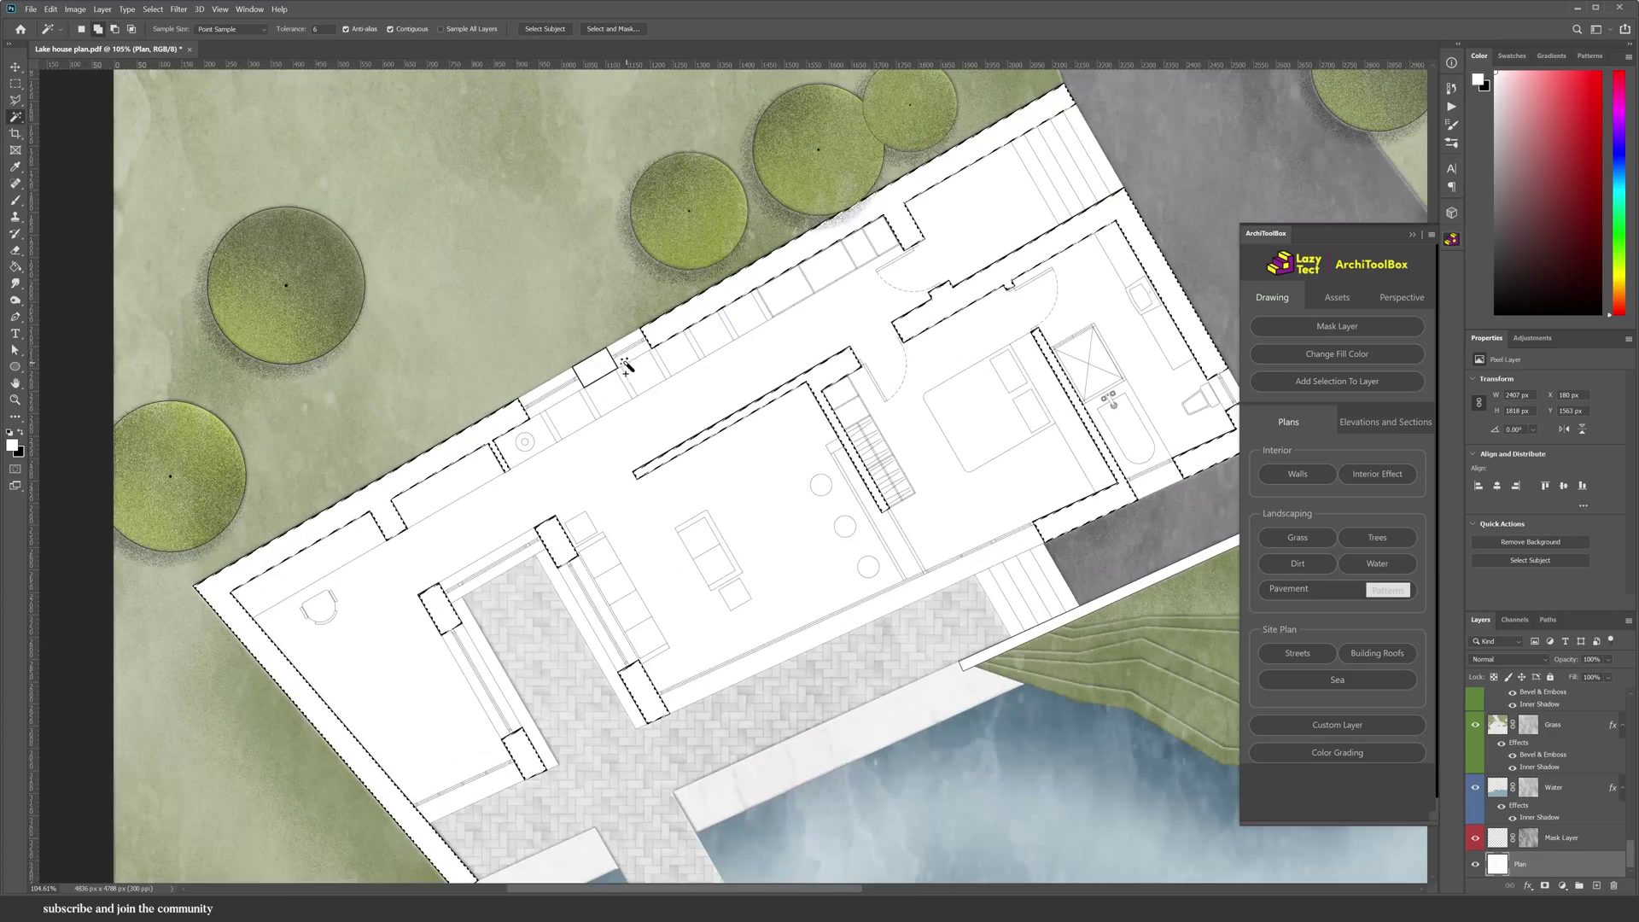
Add the short dividers of the storage units along the long outer wall to the selection and apply Walls
{"action": "left_click", "coordinate": [600, 365]}
{"action": "scroll", "coordinate": [800, 204], "scroll_direction": "up", "scroll_amount": 4}
{"action": "left_click", "coordinate": [744, 351]}
{"action": "left_click", "coordinate": [695, 381]}
{"action": "scroll", "coordinate": [651, 416], "scroll_direction": "down", "scroll_amount": 3}
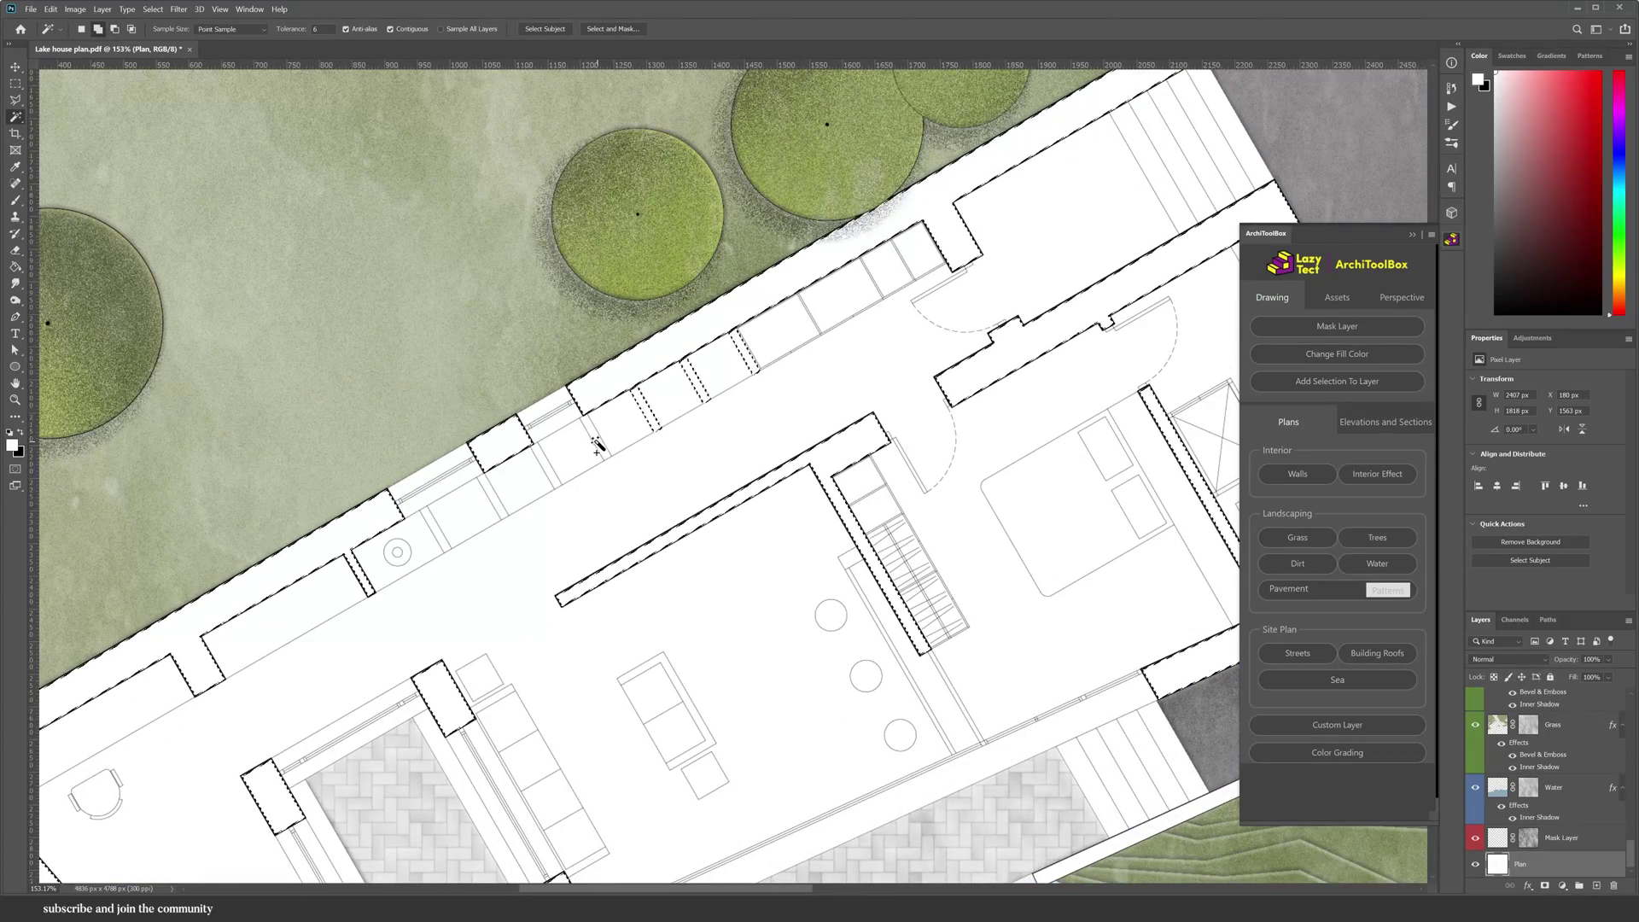
{"action": "scroll", "coordinate": [646, 458], "scroll_direction": "down", "scroll_amount": 2}
{"action": "scroll", "coordinate": [647, 459], "scroll_direction": "down", "scroll_amount": 1}
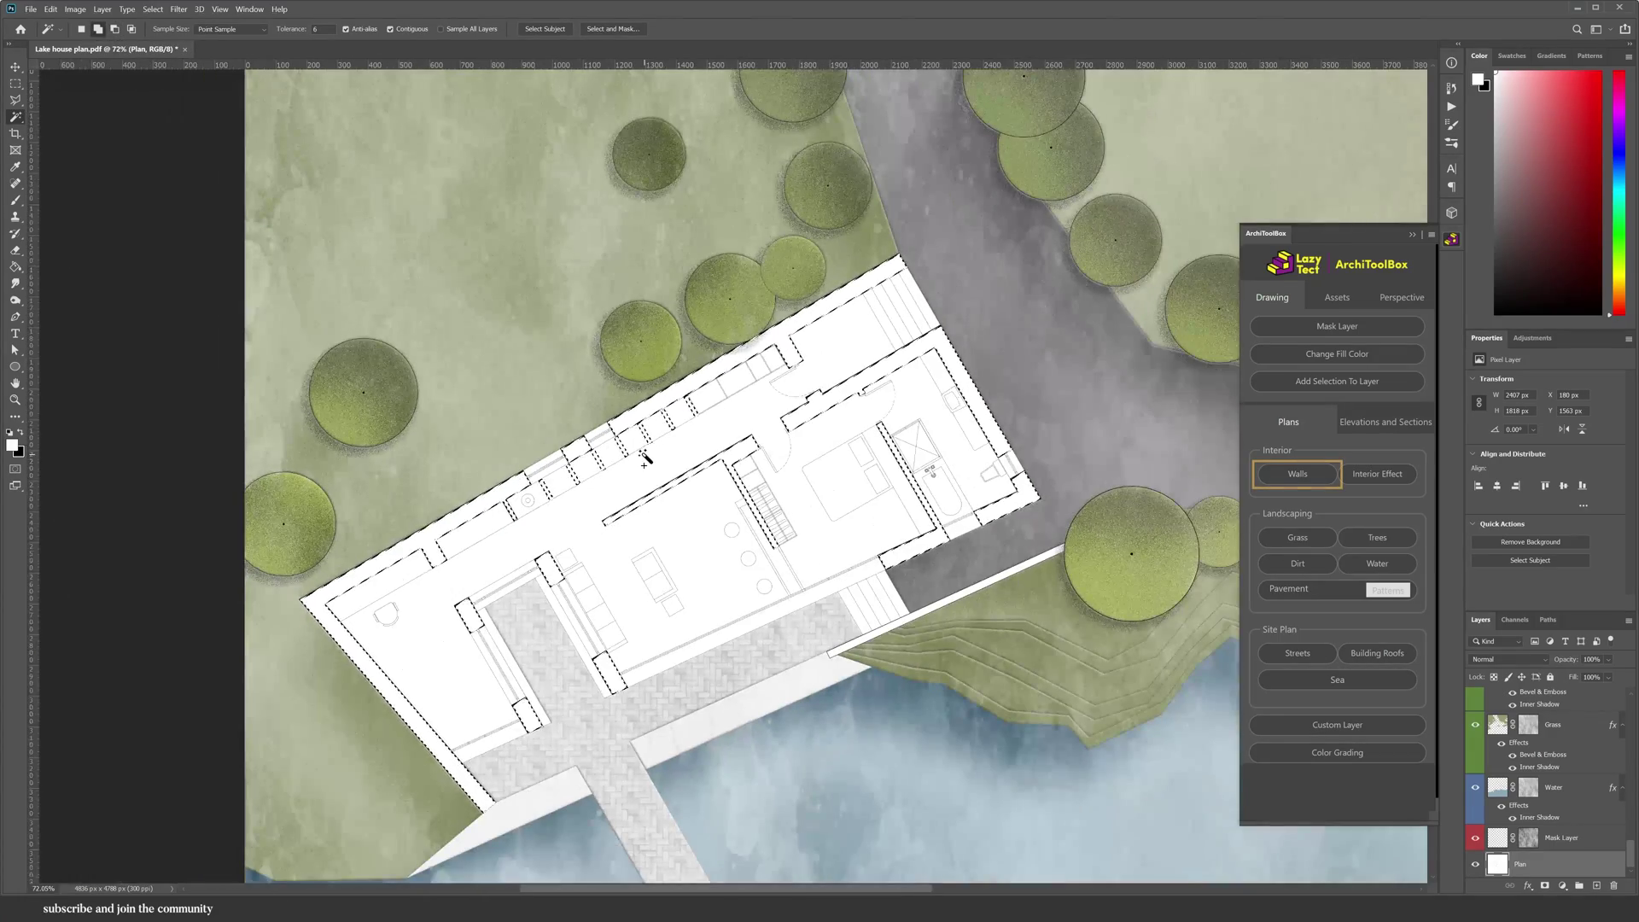
{"action": "left_click", "coordinate": [1298, 475]}
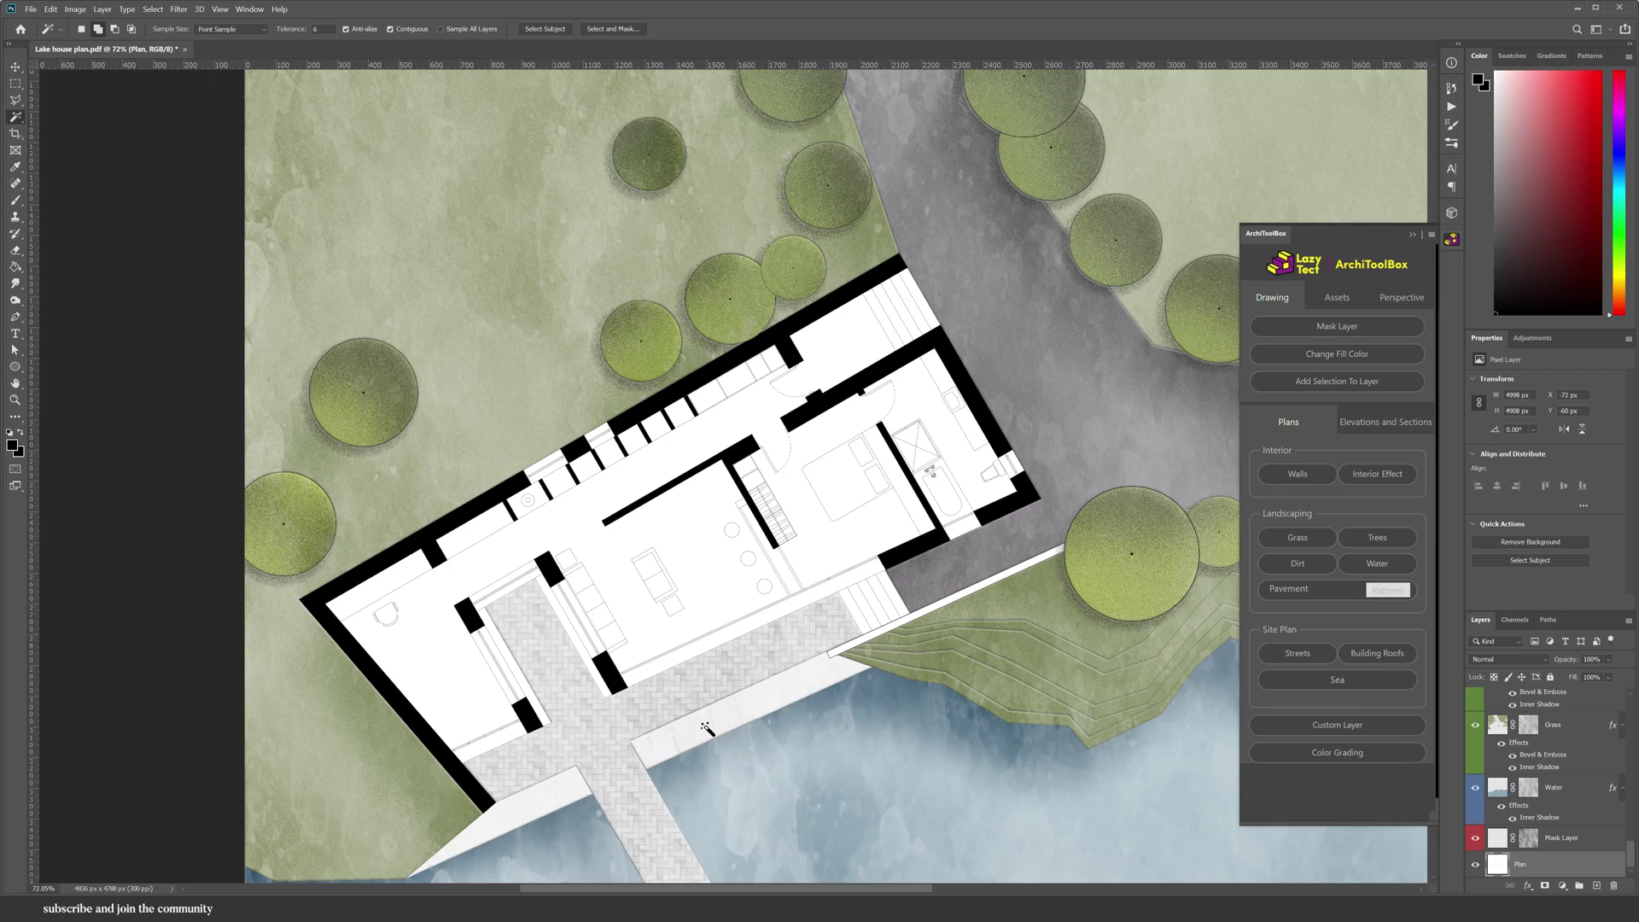
Select the house floor, window strips and the narrow strip beside the entrance on the Plan layer, and apply Interior Effect
{"action": "scroll", "coordinate": [706, 726], "scroll_direction": "up", "scroll_amount": 2}
{"action": "left_click", "coordinate": [504, 734]}
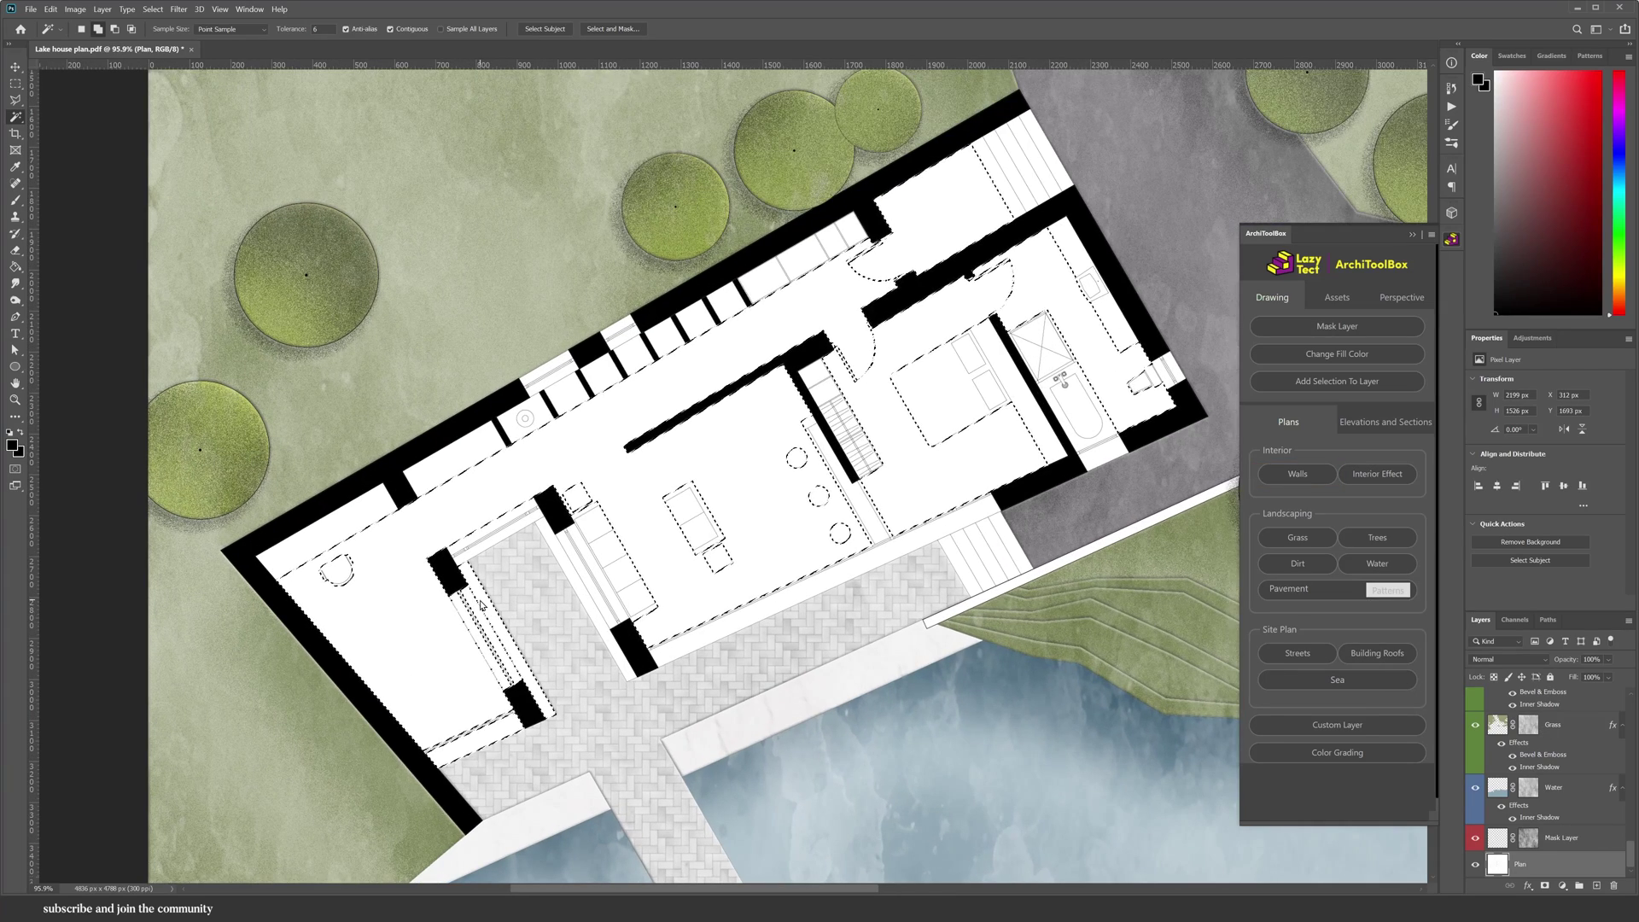
{"action": "left_click", "coordinate": [477, 553]}
{"action": "left_click", "coordinate": [490, 527]}
{"action": "left_click", "coordinate": [594, 600]}
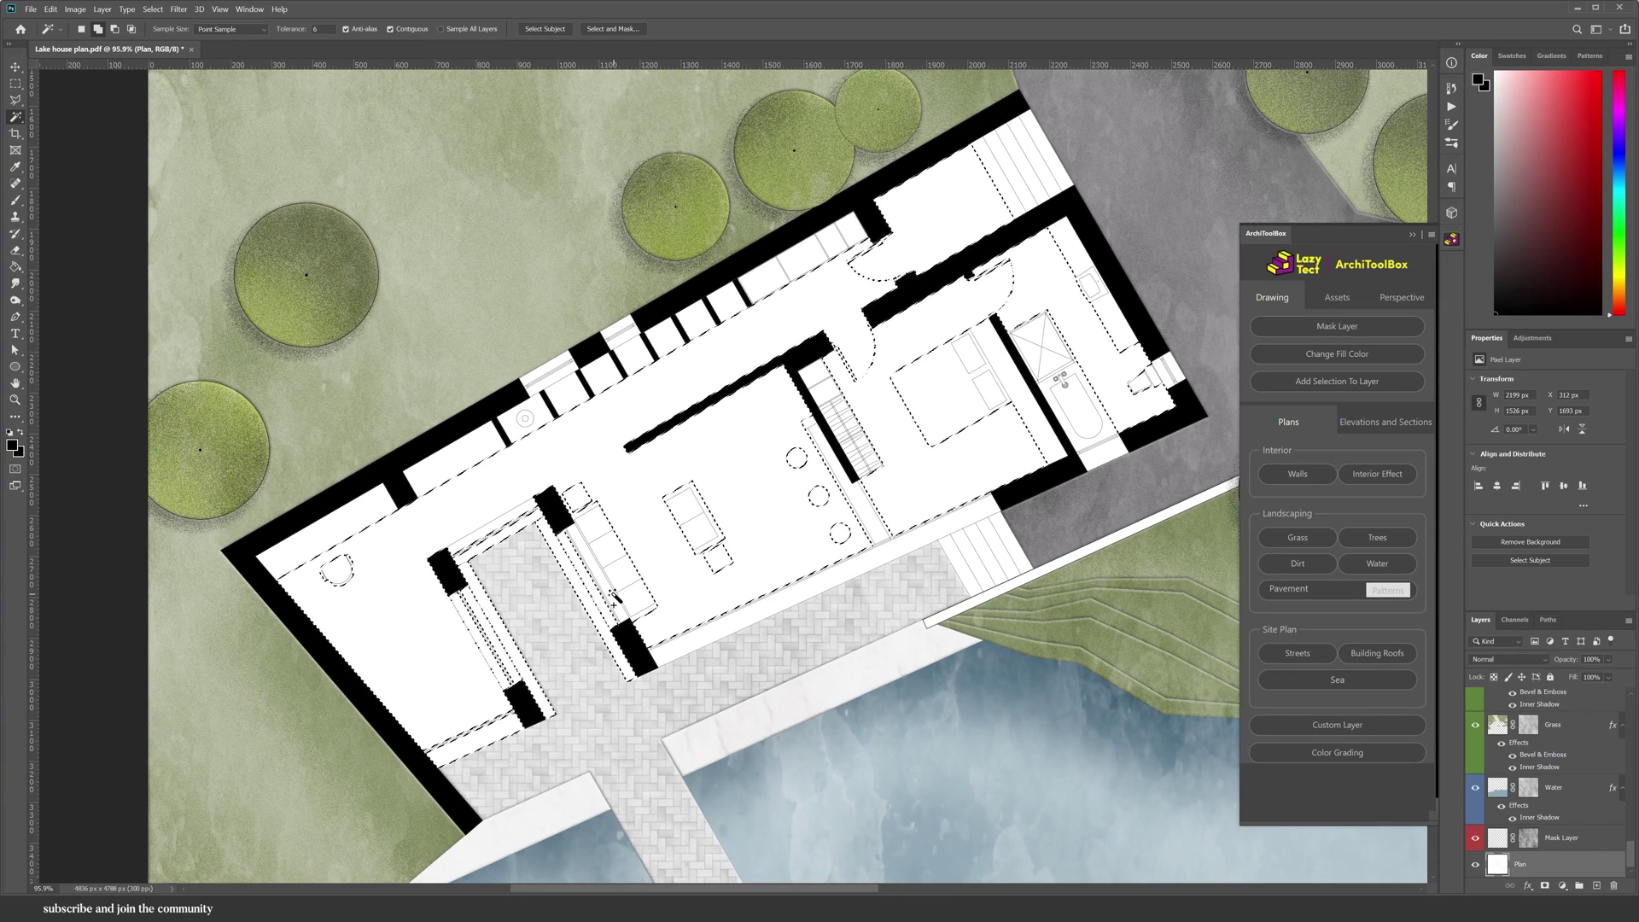
{"action": "left_click", "coordinate": [1015, 567]}
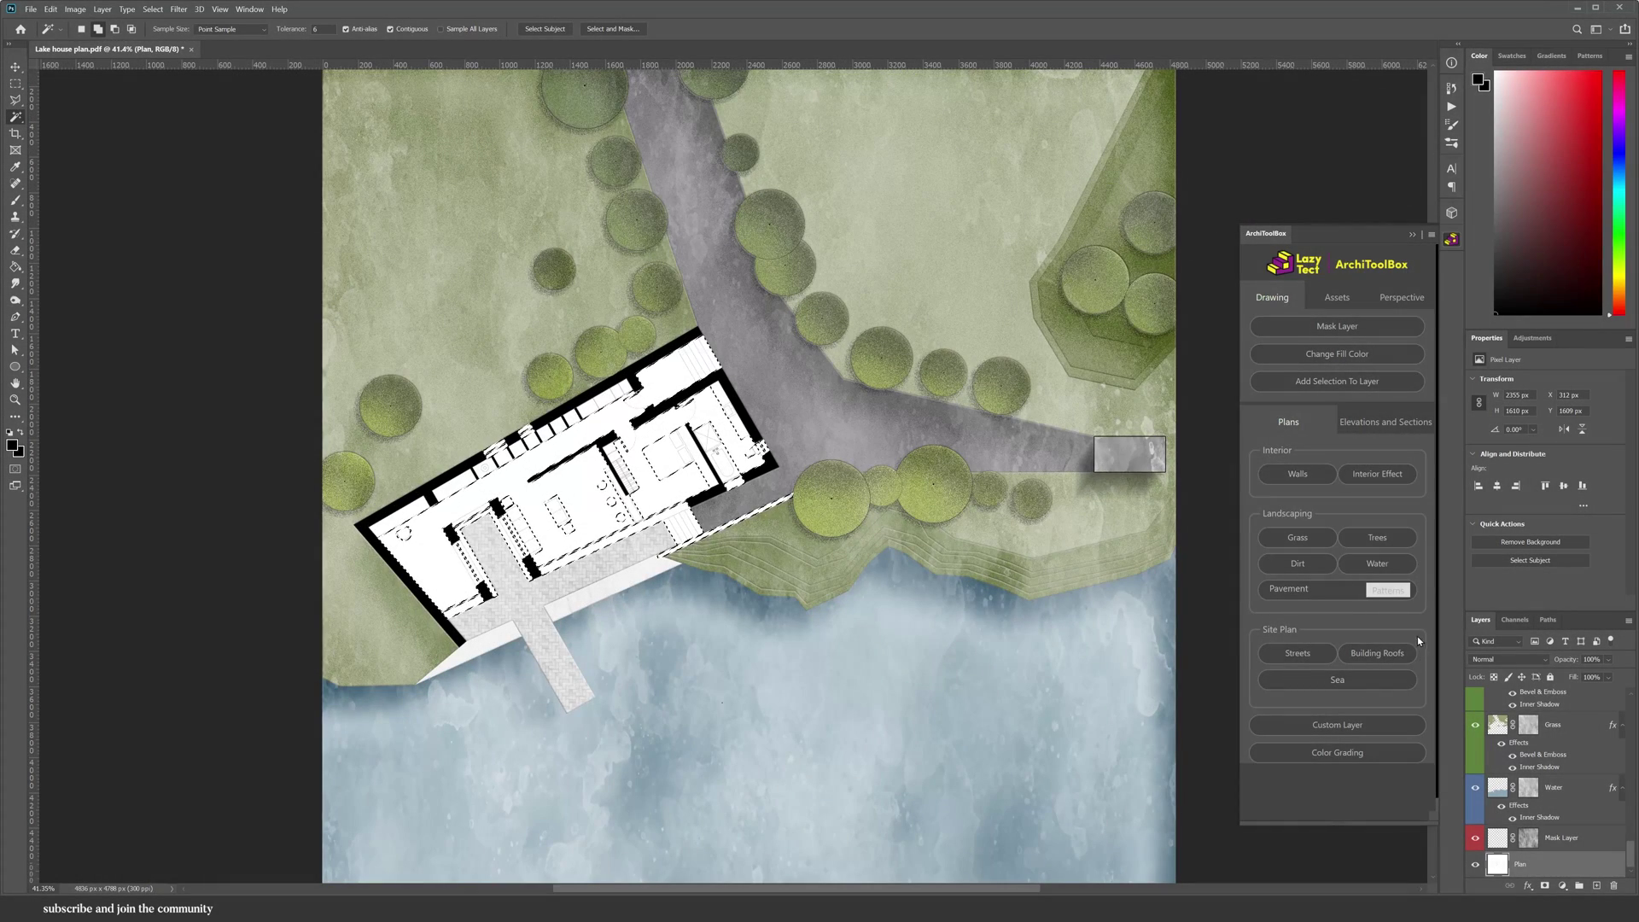
{"action": "scroll", "coordinate": [1413, 653], "scroll_direction": "down", "scroll_amount": 1}
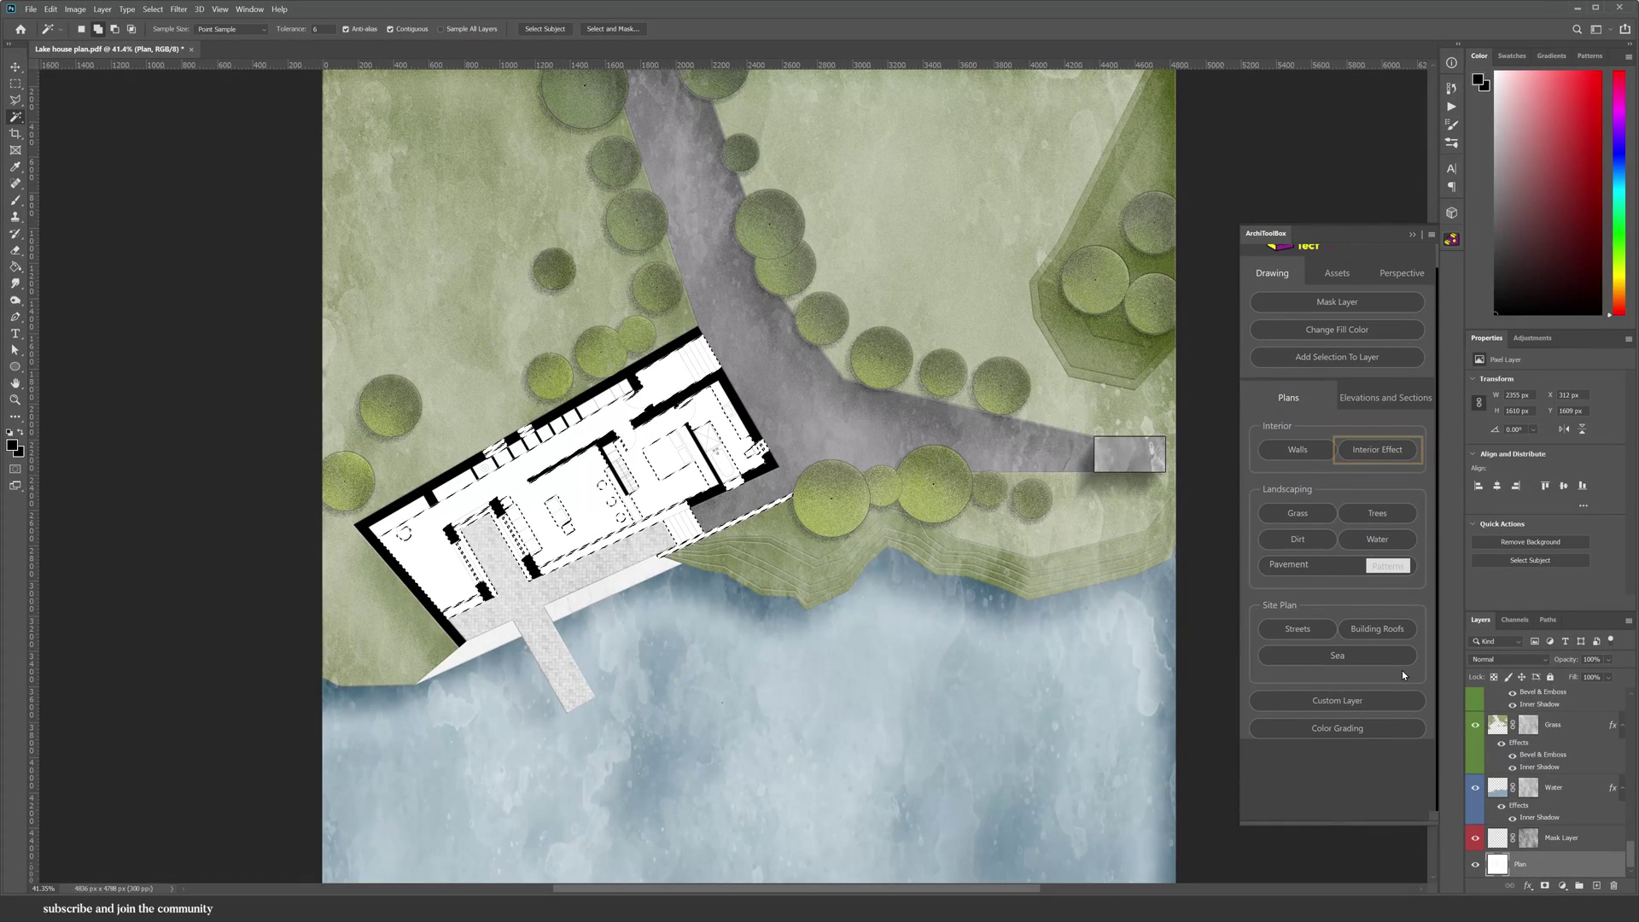
{"action": "left_click", "coordinate": [1377, 449]}
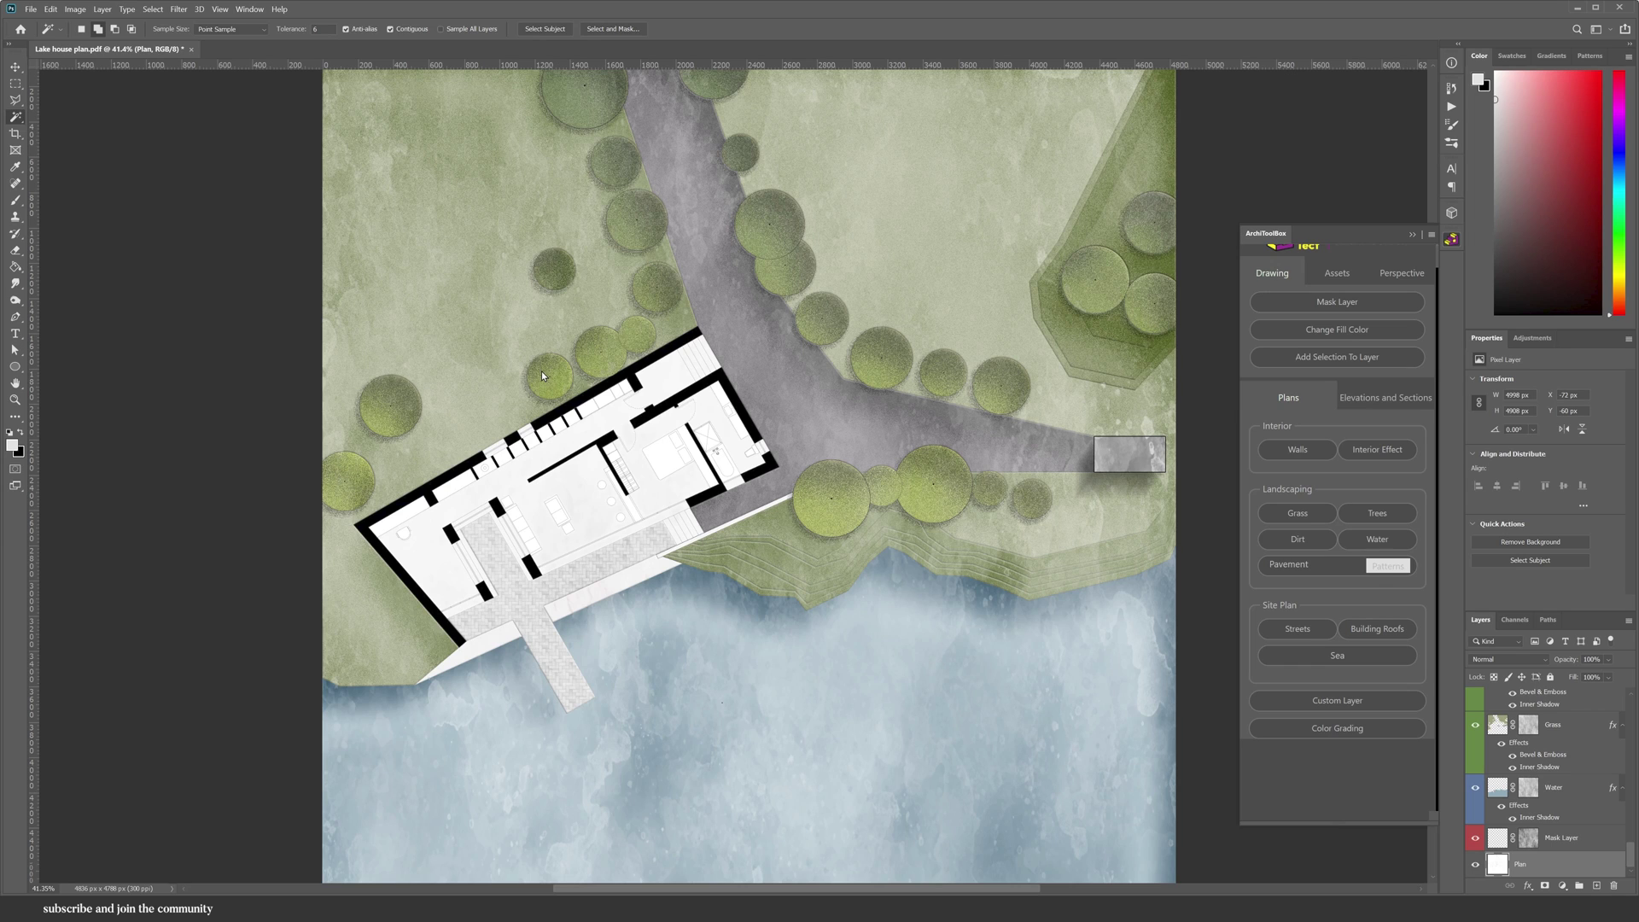
Insert the north symbol from the assets, shrink it and place it in the plan's upper-left corner
{"action": "scroll", "coordinate": [541, 370], "scroll_direction": "down", "scroll_amount": 1}
{"action": "left_click", "coordinate": [1338, 274]}
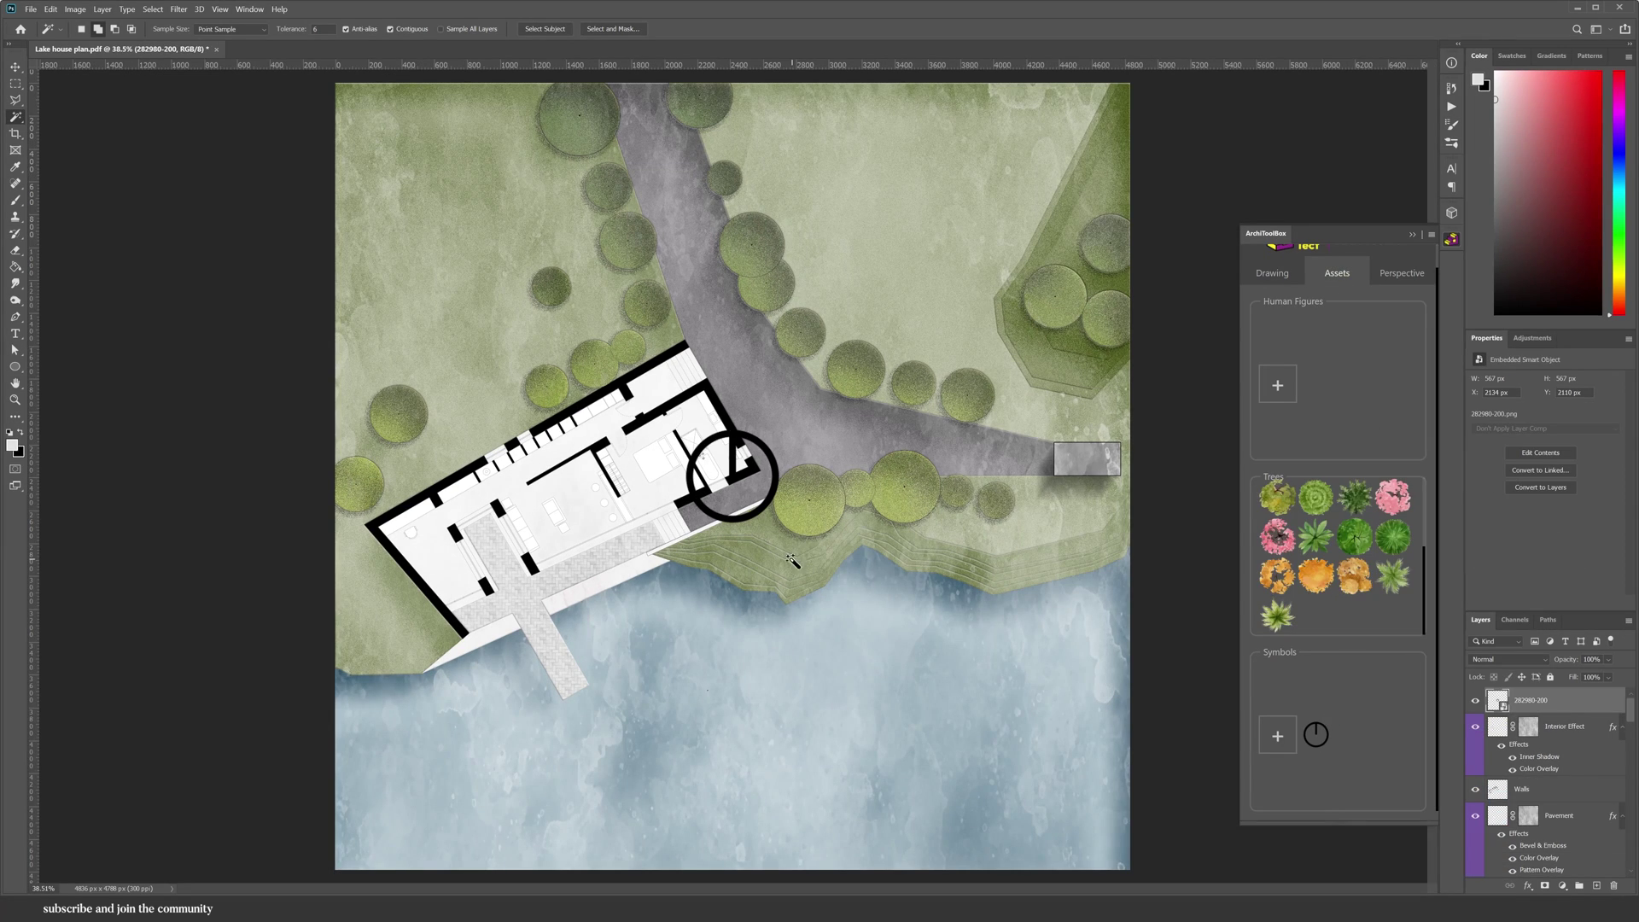
{"action": "key", "text": "ctrl+t"}
{"action": "left_click_drag", "start_coordinate": [801, 546], "coordinate": [365, 108]}
{"action": "key", "text": "Return"}
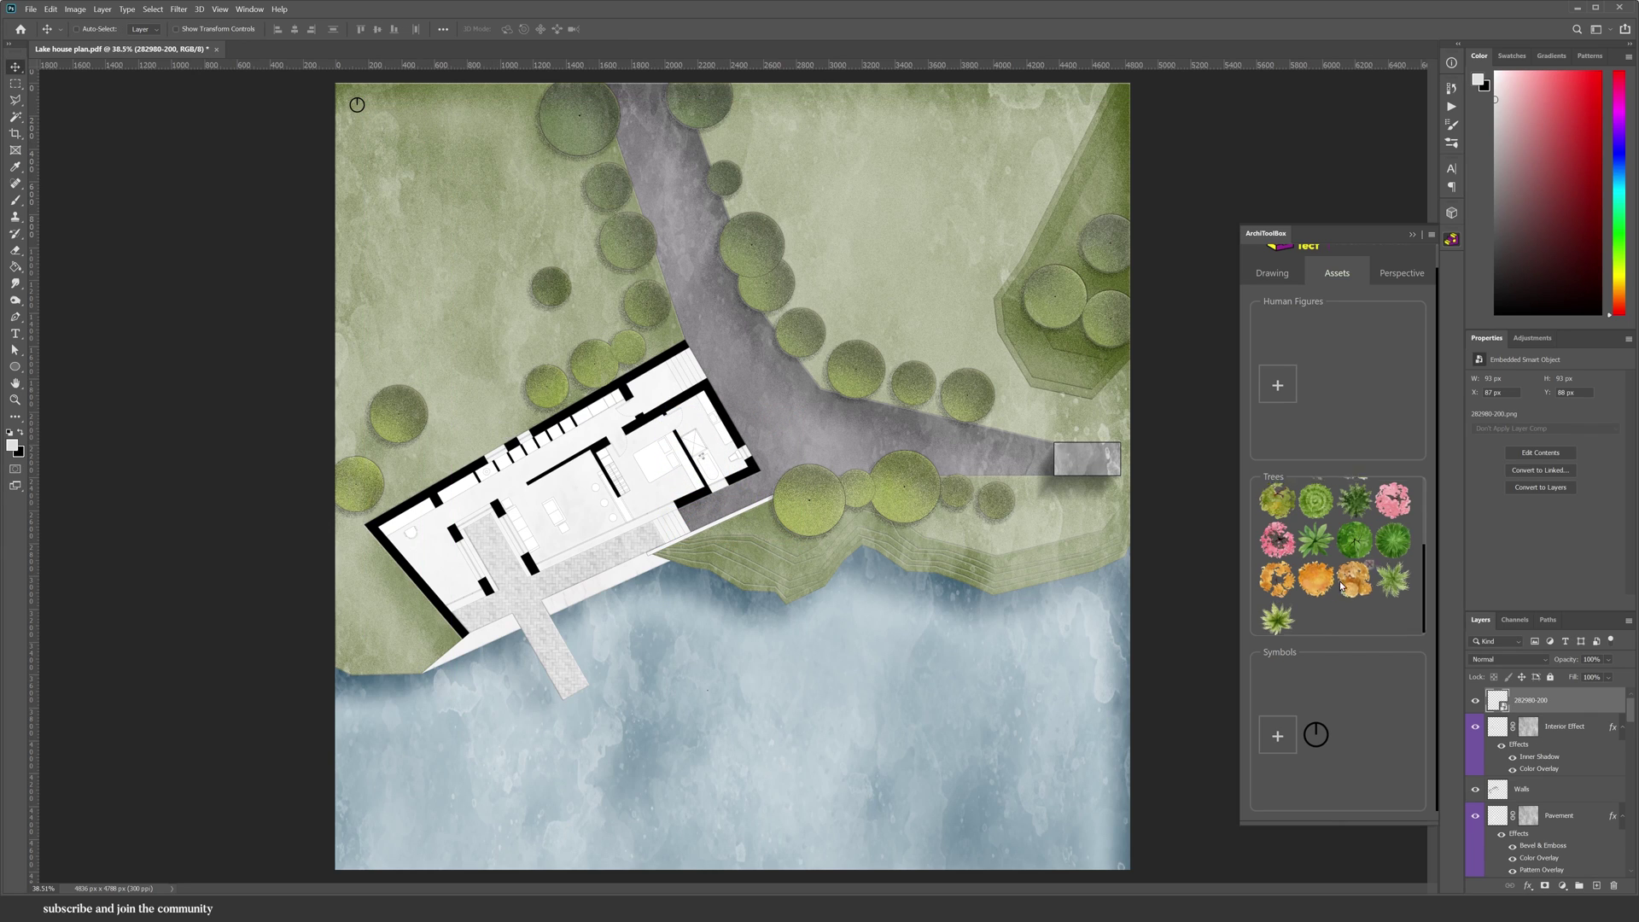
Insert the bare-branch Tree Top 12 asset and place it small beside the three trees near the site's upper-right corner
{"action": "scroll", "coordinate": [1340, 580], "scroll_direction": "up", "scroll_amount": 3}
{"action": "left_click_drag", "start_coordinate": [1392, 542], "coordinate": [1049, 265]}
{"action": "key", "text": "ctrl+t"}
{"action": "key", "text": "Return"}
Insert another Tree Top 12, scale it down and place it beside the small trees between the driveway and the shore
{"action": "scroll", "coordinate": [1361, 621], "scroll_direction": "up", "scroll_amount": 2}
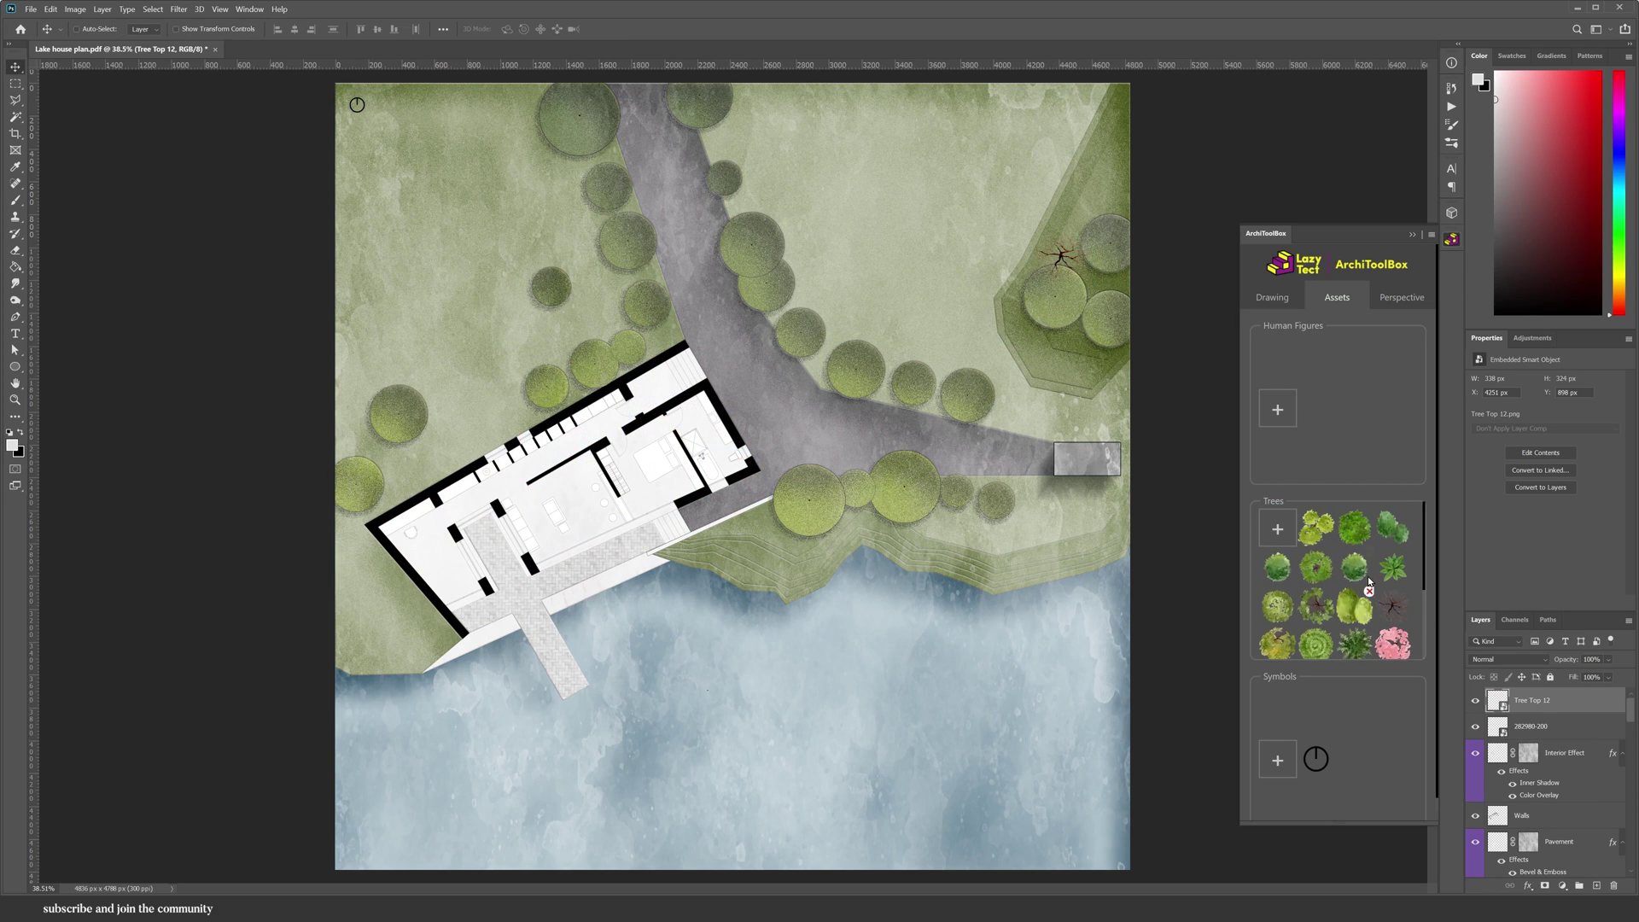
{"action": "left_click", "coordinate": [1392, 568]}
{"action": "key", "text": "ctrl+t"}
{"action": "left_click_drag", "start_coordinate": [1124, 852], "coordinate": [942, 517]}
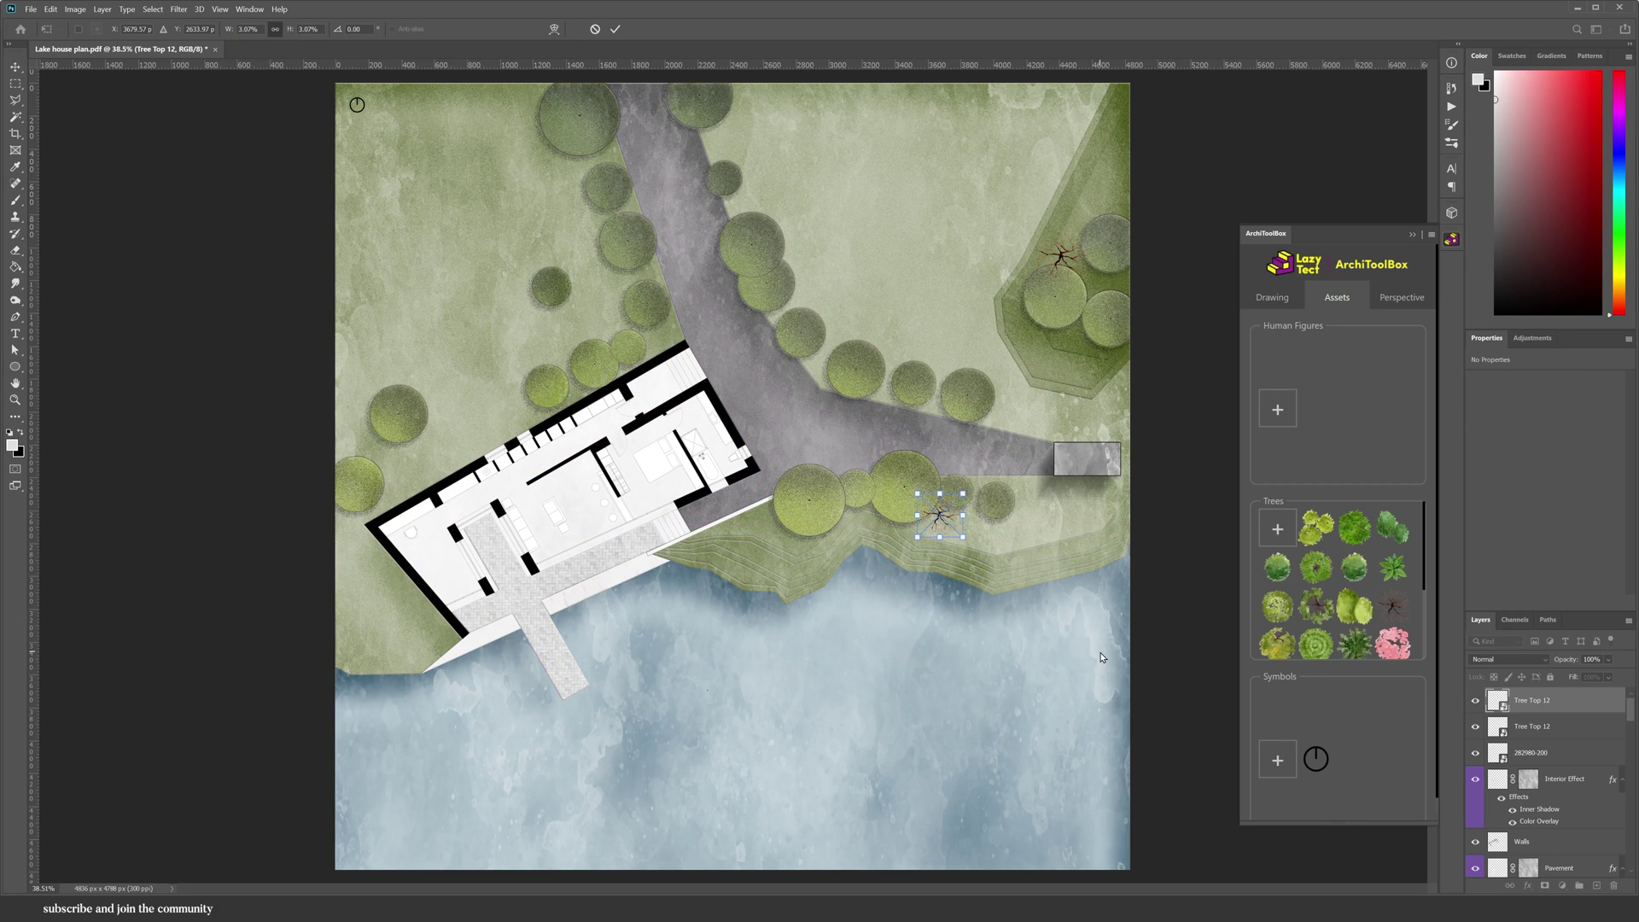
{"action": "key", "text": "Return"}
Insert a third Tree Top 12, about 467 px wide, and place it below the large tree beside the driveway's upper end
{"action": "left_click", "coordinate": [1392, 606]}
{"action": "key", "text": "ctrl+t"}
{"action": "left_click_drag", "start_coordinate": [1126, 860], "coordinate": [439, 238]}
{"action": "left_click_drag", "start_coordinate": [405, 173], "coordinate": [607, 337]}
{"action": "left_click_drag", "start_coordinate": [584, 304], "coordinate": [587, 199]}
{"action": "key", "text": "Return"}
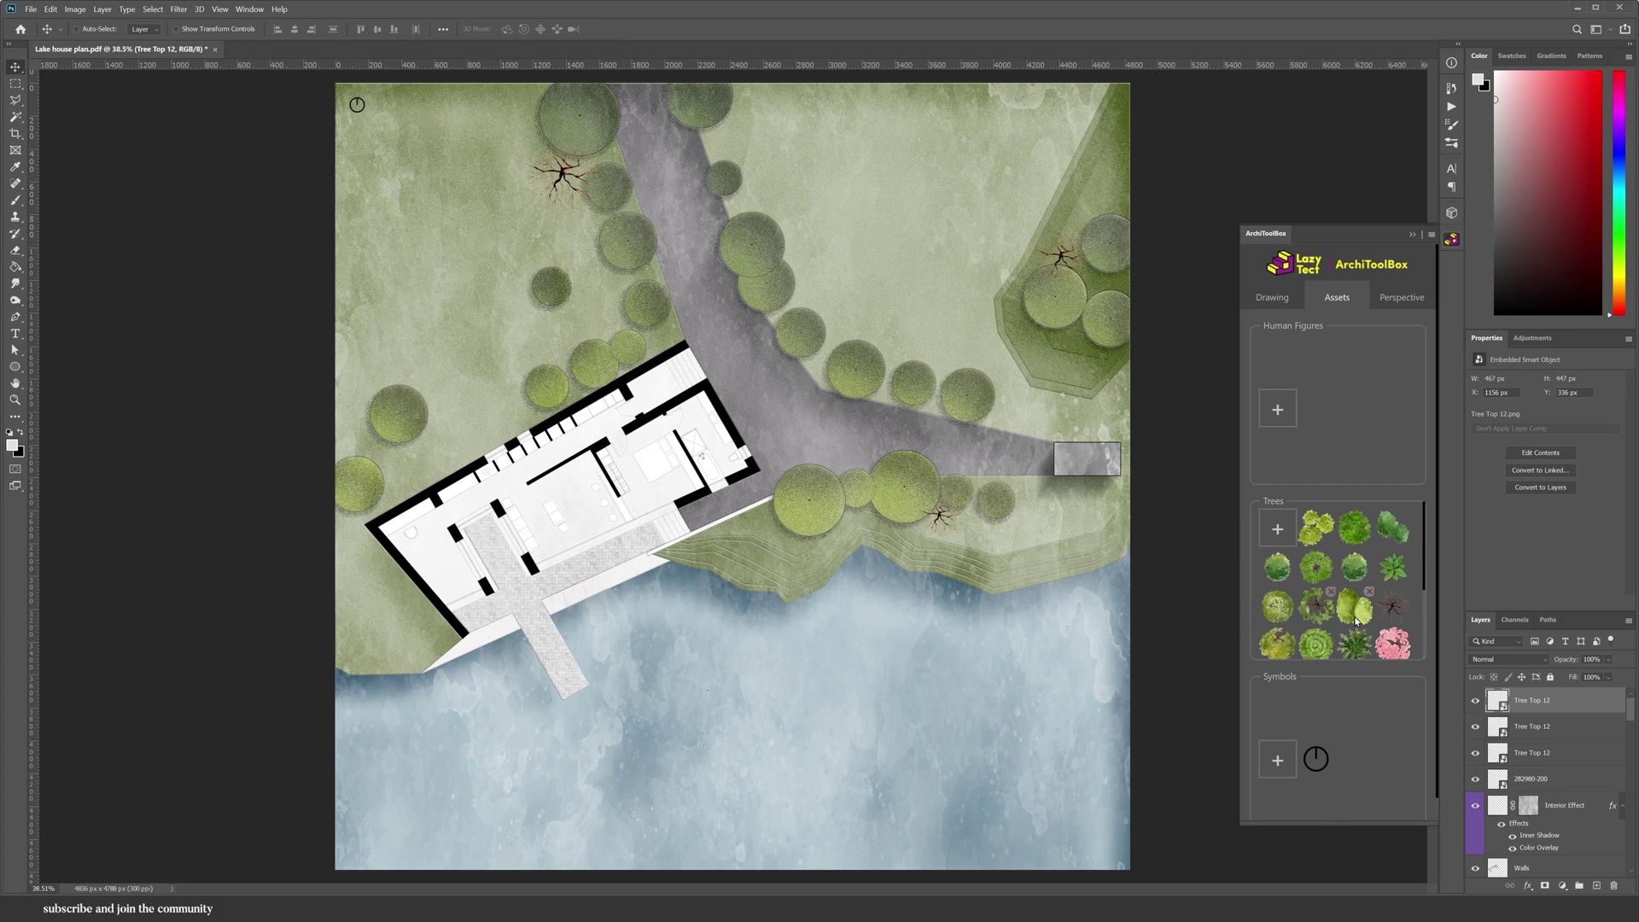
Turn on layer auto-selection, lower the Streets layer's opacity and set the Water layer's opacity to about 59%
{"action": "scroll", "coordinate": [1356, 621], "scroll_direction": "down", "scroll_amount": 3}
{"action": "scroll", "coordinate": [832, 438], "scroll_direction": "down", "scroll_amount": 1, "text": "alt"}
{"action": "left_click", "coordinate": [104, 32]}
{"action": "left_click", "coordinate": [839, 426]}
{"action": "left_click", "coordinate": [1608, 660]}
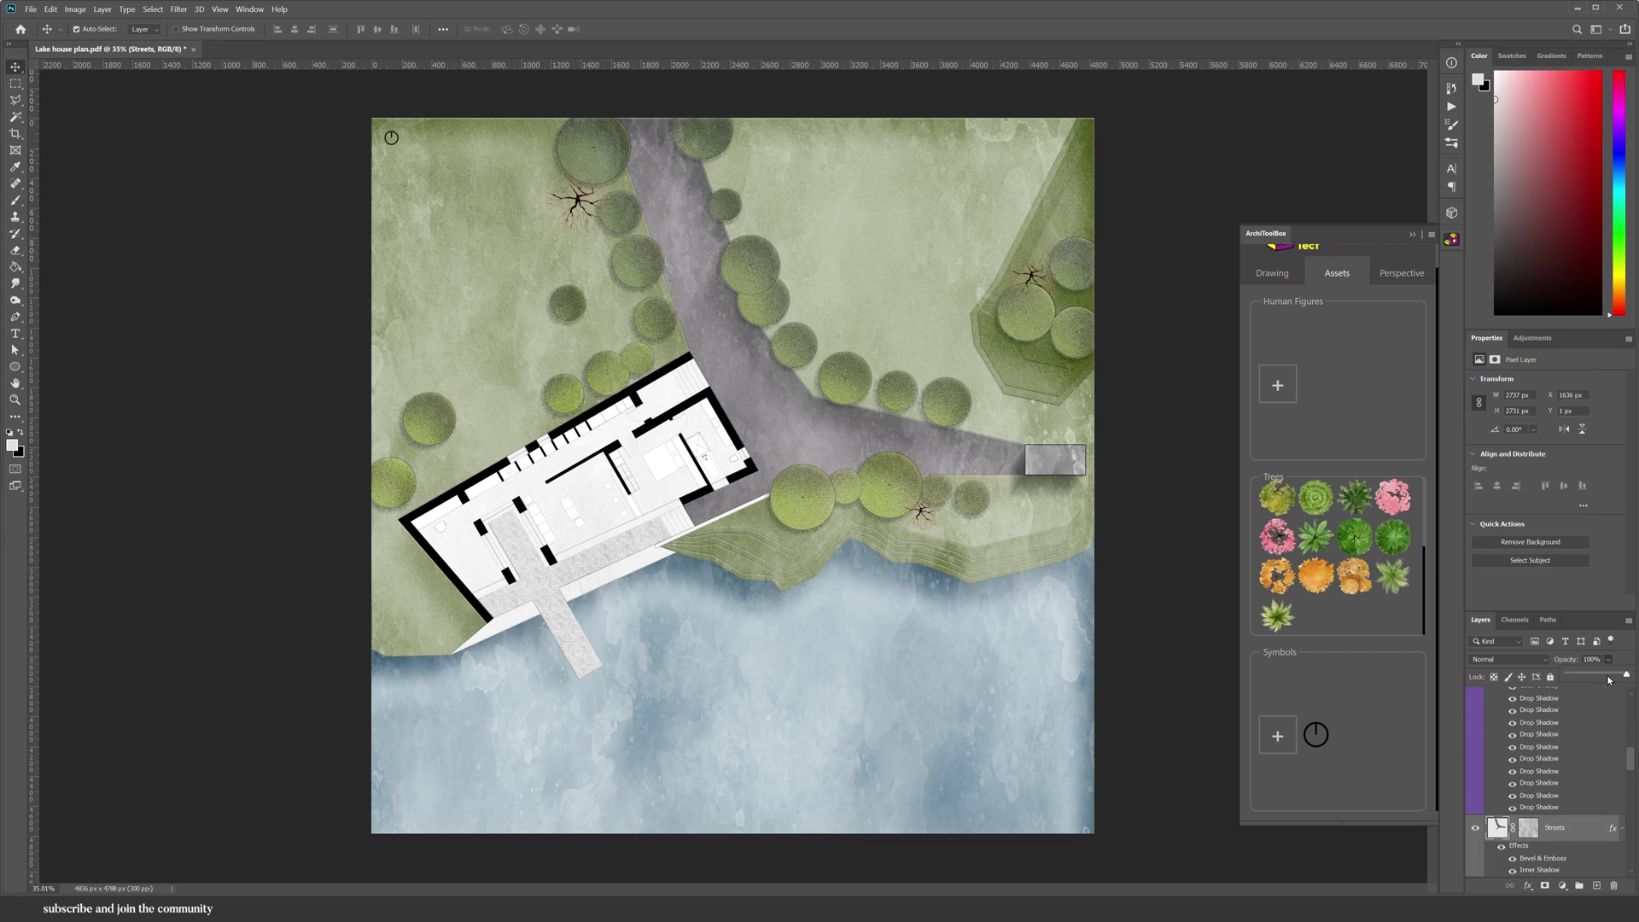
{"action": "mouse_move", "coordinate": [1582, 677]}
{"action": "left_mouse_down"}
{"action": "mouse_move", "coordinate": [1620, 676]}
{"action": "mouse_move", "coordinate": [1602, 675]}
{"action": "left_mouse_up"}
{"action": "left_click", "coordinate": [1026, 708]}
{"action": "left_click", "coordinate": [1608, 660]}
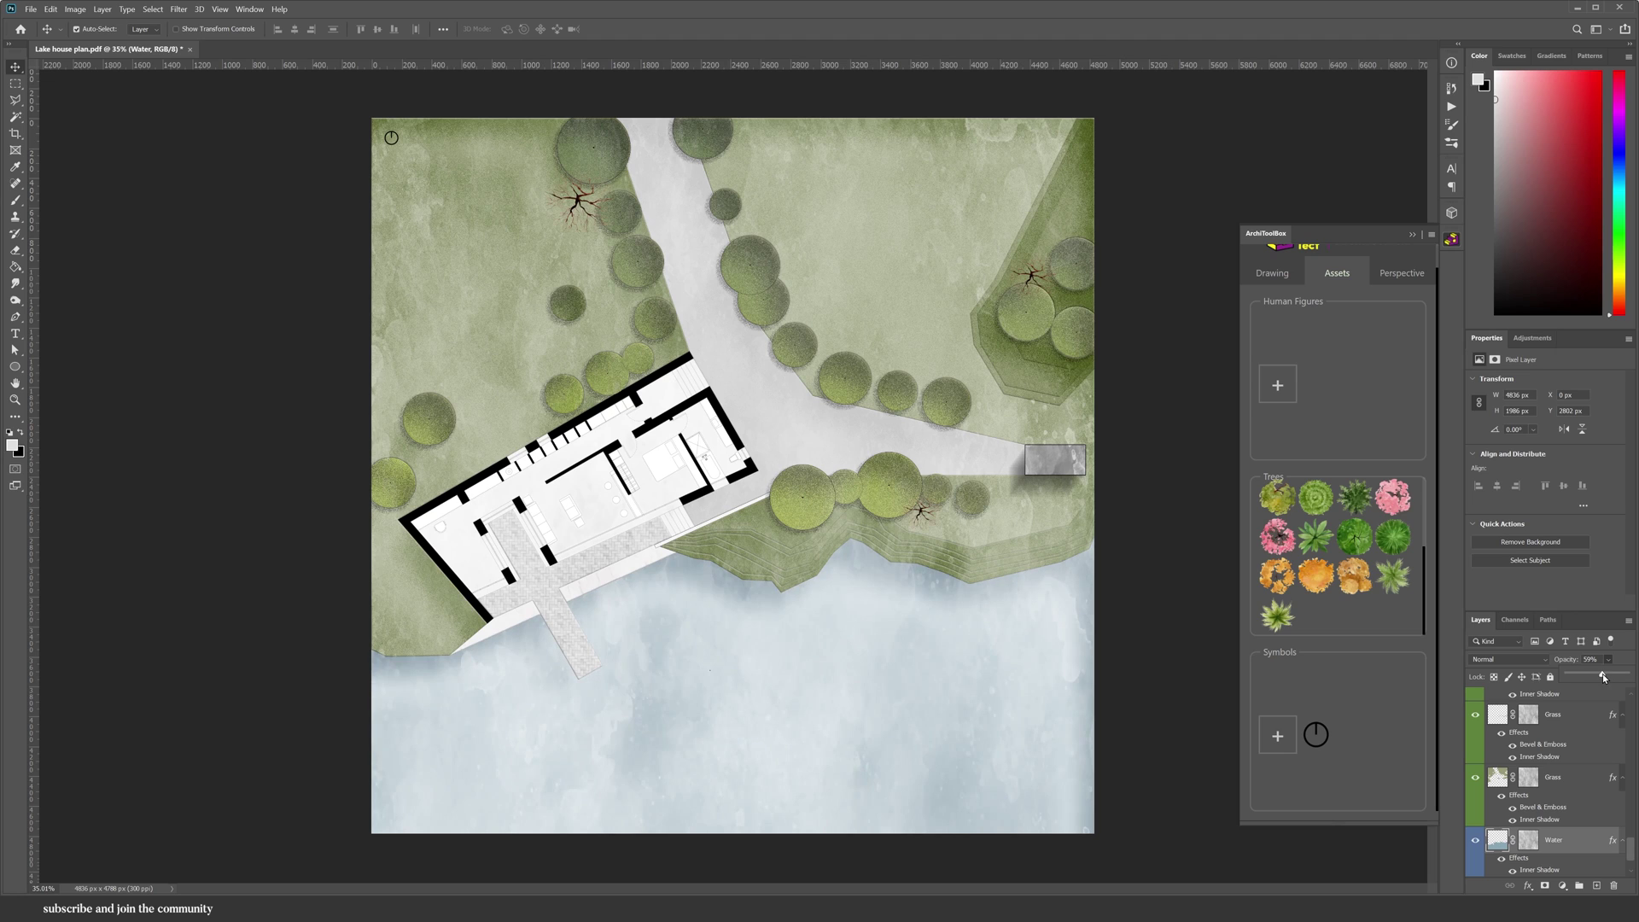
Change the global light angle in the Building Roofs layer's drop shadow to about 126°
{"action": "left_click", "coordinate": [1031, 490]}
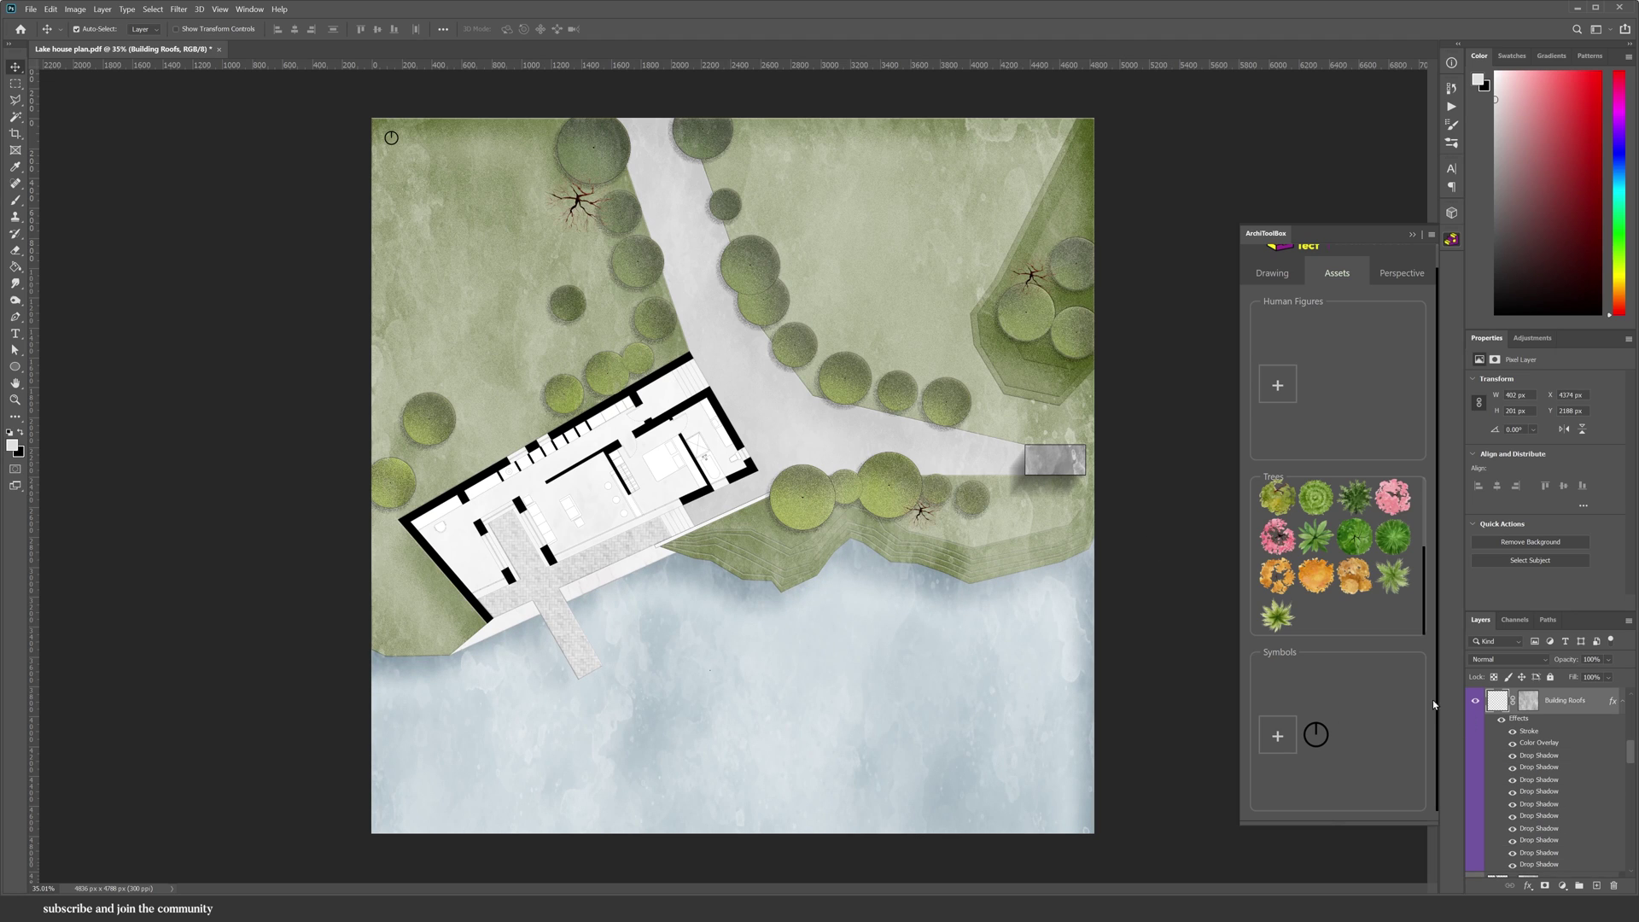
{"action": "double_click", "coordinate": [1551, 757]}
{"action": "left_click_drag", "start_coordinate": [510, 450], "coordinate": [732, 583]}
{"action": "left_click", "coordinate": [942, 603]}
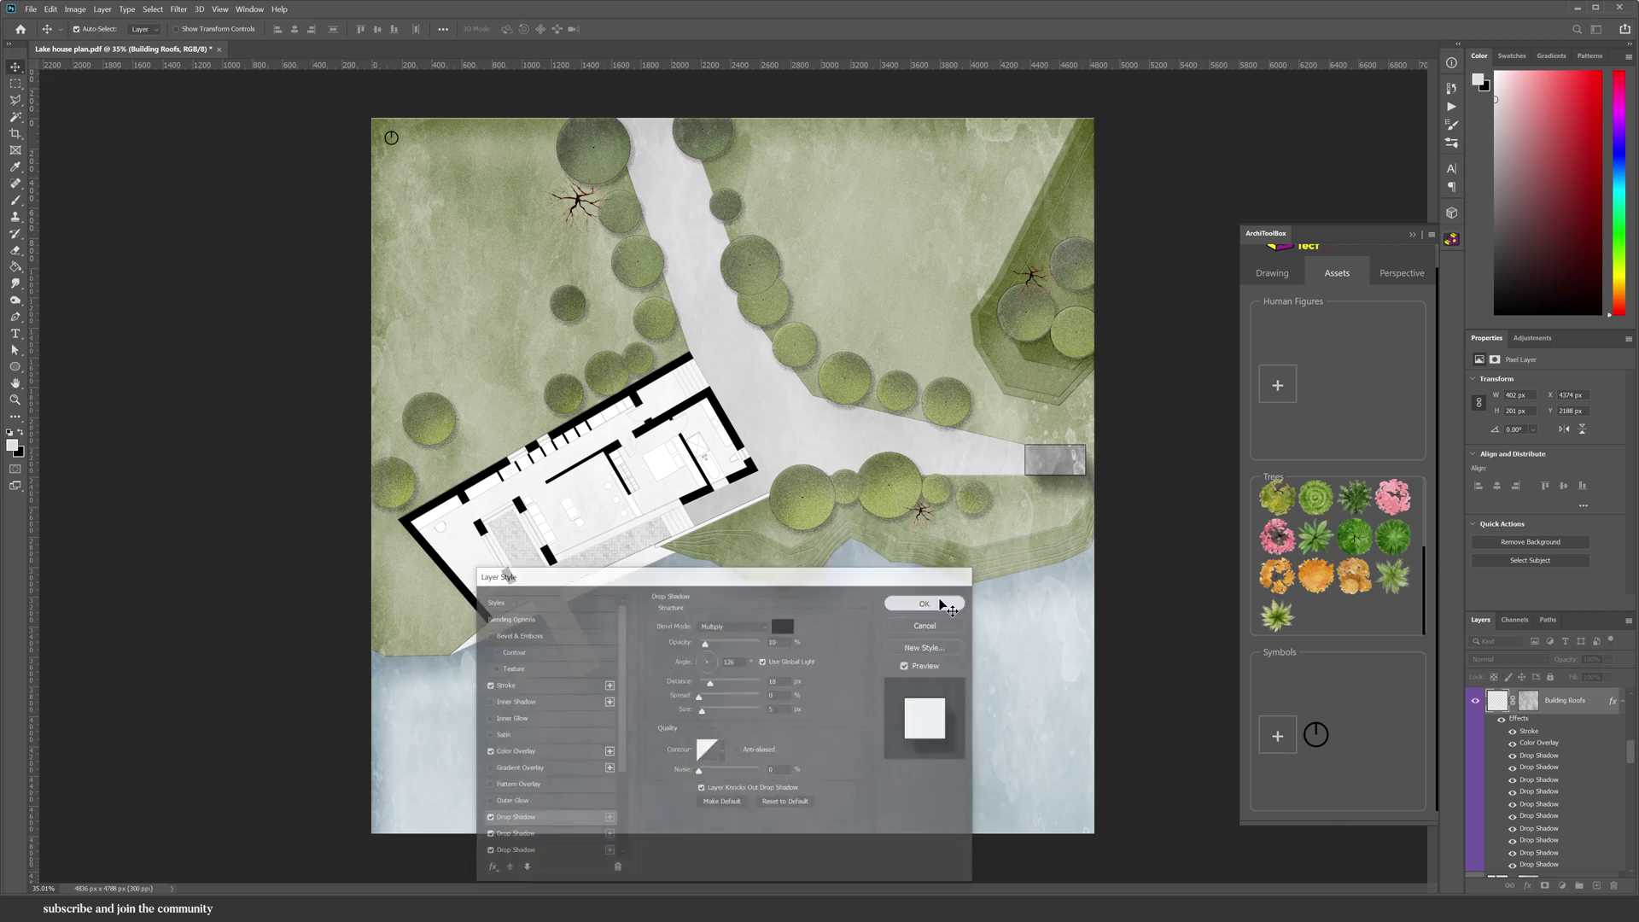
Select the stacked Grass terrace layers in the plan's upper-right corner and set their opacity to 50%
{"action": "scroll", "coordinate": [978, 659], "scroll_direction": "down", "scroll_amount": 1}
{"action": "scroll", "coordinate": [1075, 396], "scroll_direction": "up", "scroll_amount": 3}
{"action": "left_click", "coordinate": [1076, 402]}
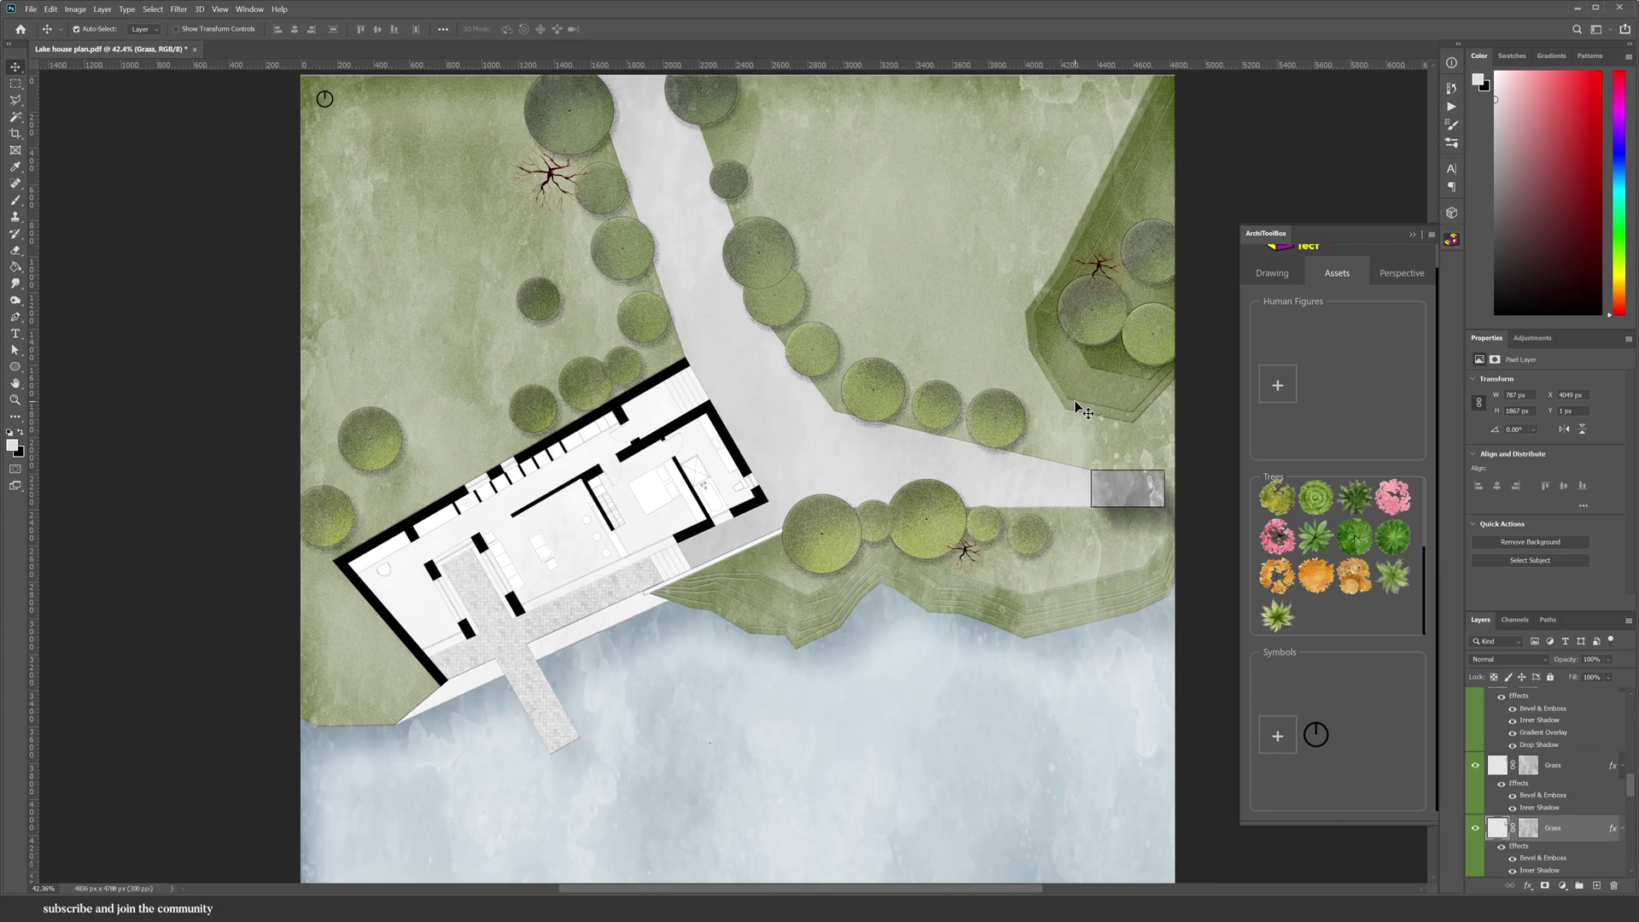
{"action": "left_click", "coordinate": [1475, 765]}
{"action": "left_click", "coordinate": [1476, 765]}
{"action": "left_click", "coordinate": [1588, 773]}
{"action": "scroll", "coordinate": [1579, 804], "scroll_direction": "down", "scroll_amount": 2}
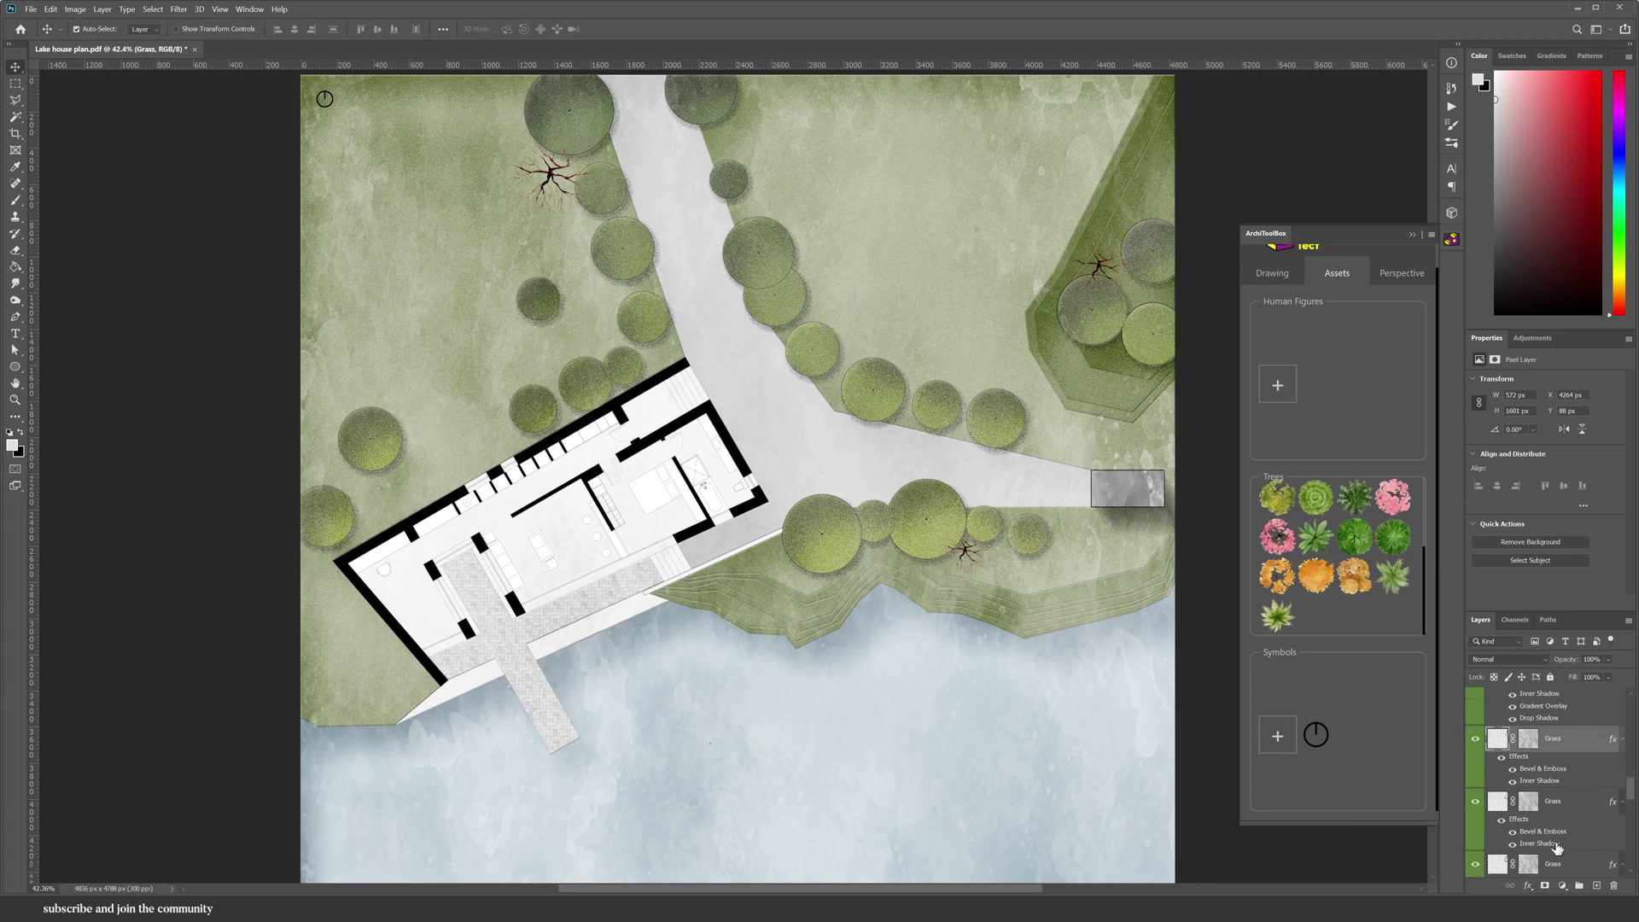
{"action": "left_click", "coordinate": [1558, 845], "text": "shift"}
{"action": "left_click", "coordinate": [1609, 659]}
{"action": "left_click_drag", "start_coordinate": [1626, 674], "coordinate": [1589, 673]}
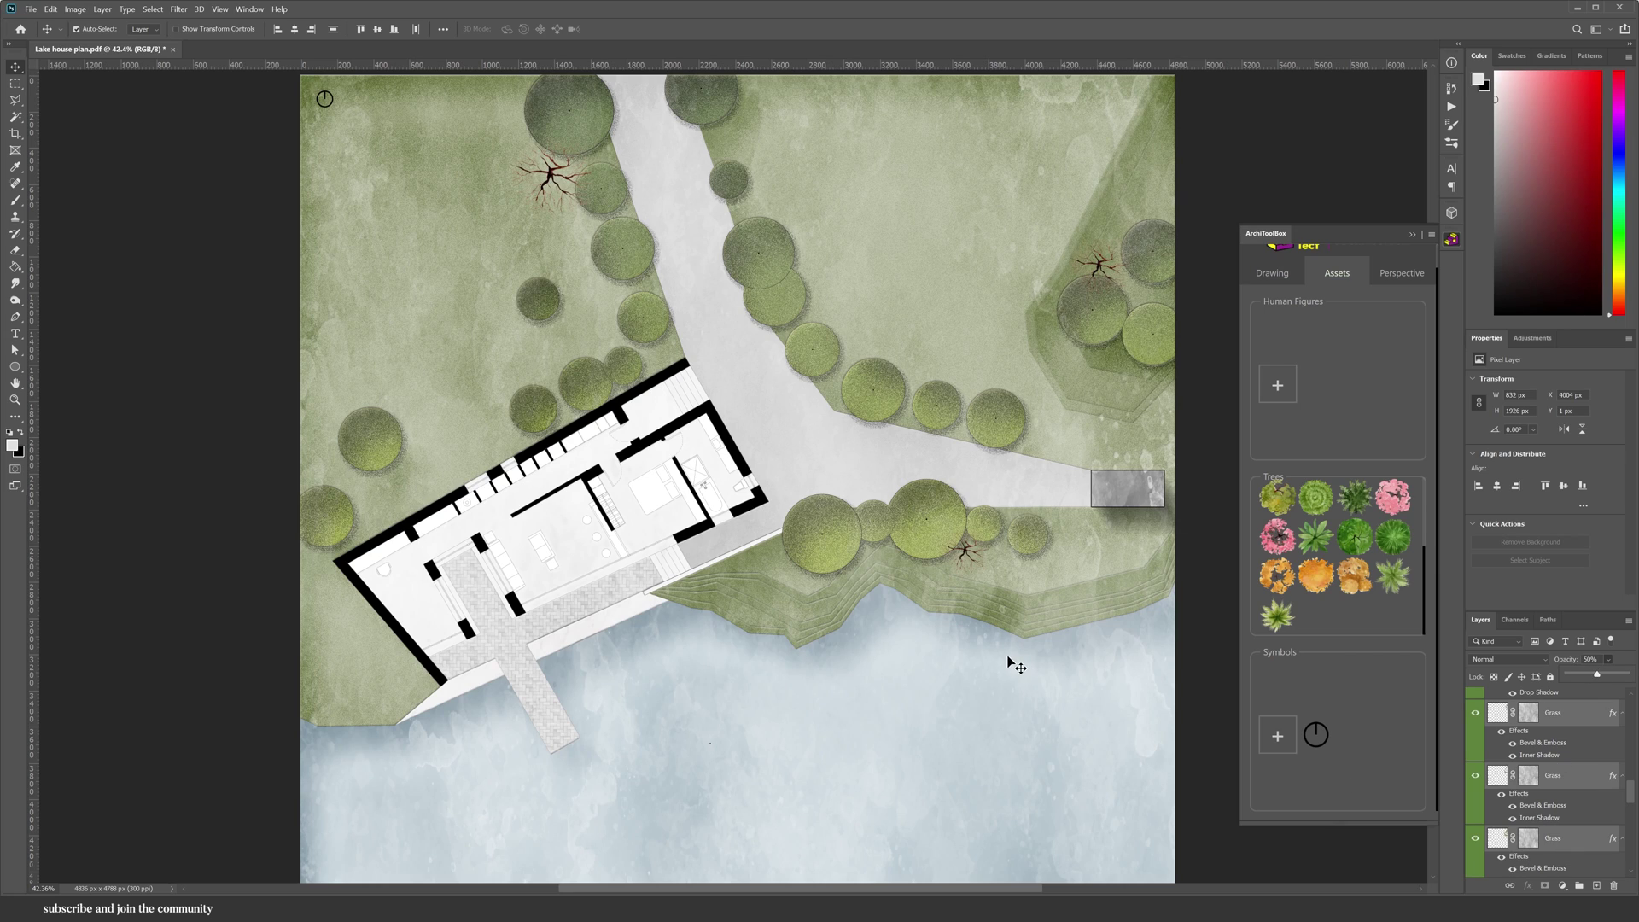
Lower the opacity of the first few shoreline Grass terrace layers, one layer at a time
{"action": "left_click", "coordinate": [952, 581]}
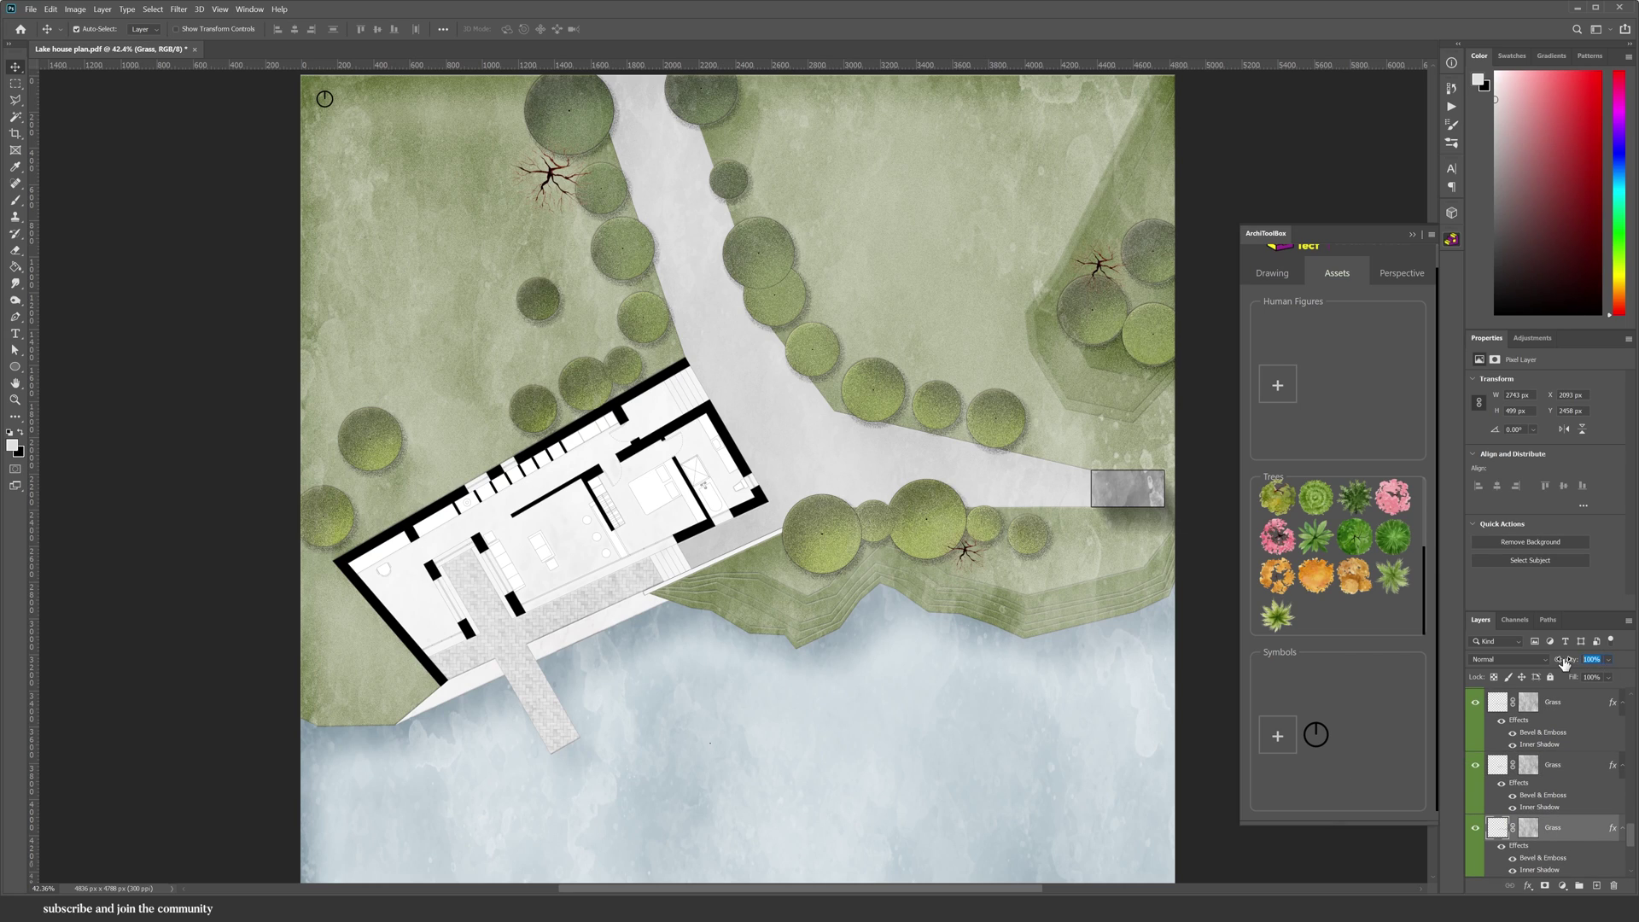
{"action": "type", "text": "60"}
{"action": "left_click", "coordinate": [836, 605]}
{"action": "left_click", "coordinate": [1565, 661]}
{"action": "type", "text": "60"}
{"action": "left_click", "coordinate": [1563, 696]}
{"action": "left_click", "coordinate": [1566, 661]}
{"action": "type", "text": "60"}
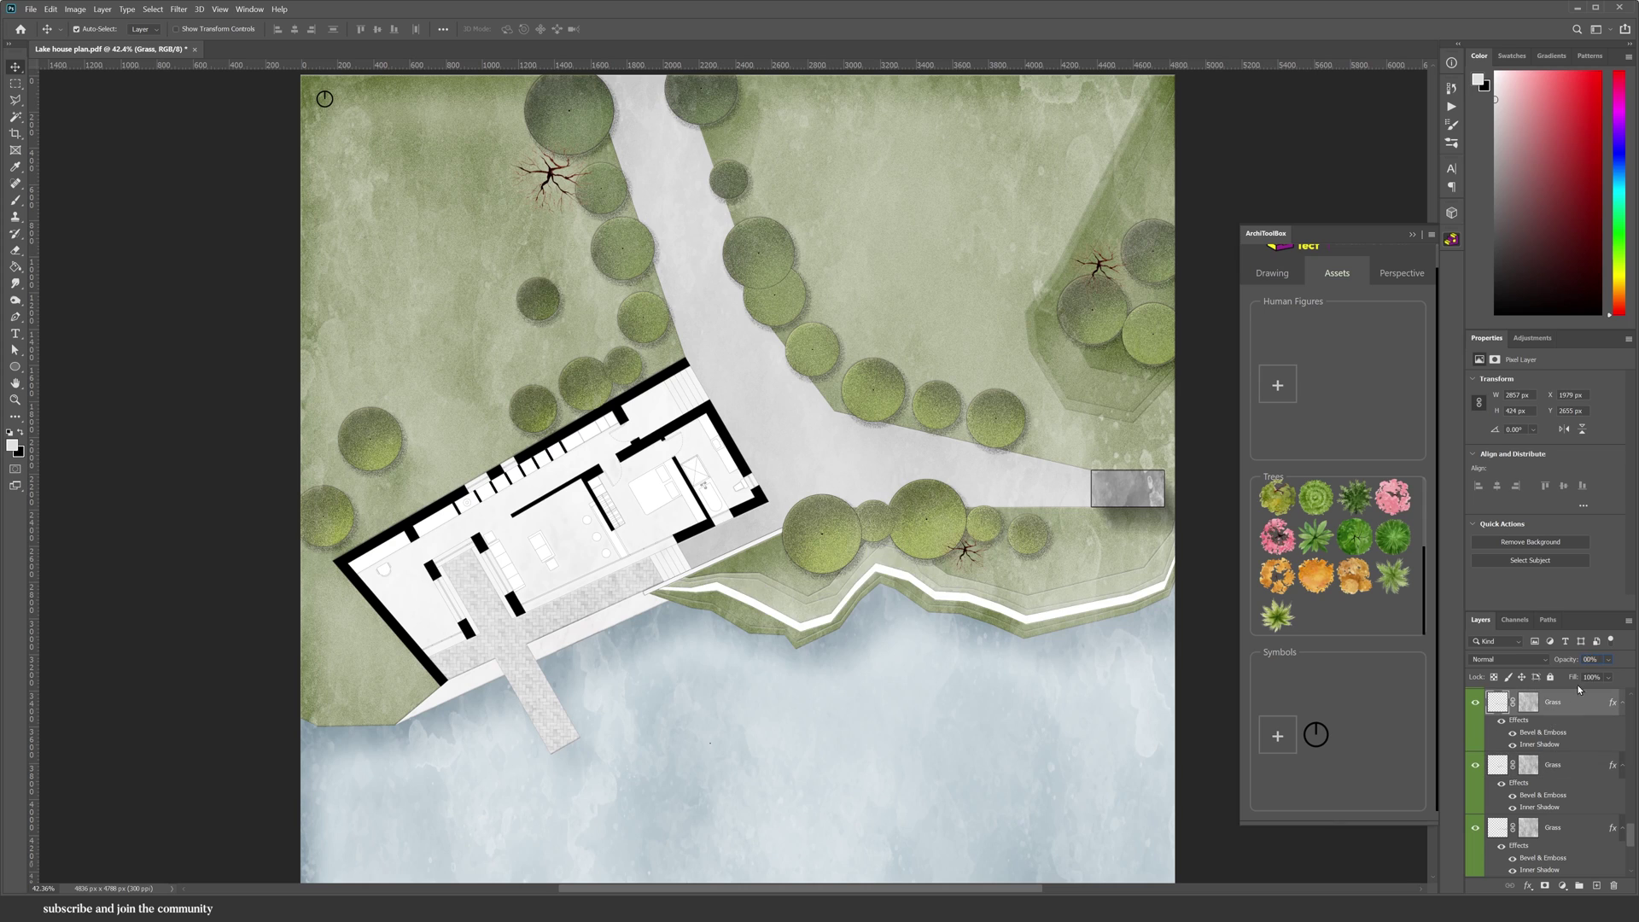
{"action": "type", "text": "0"}
Set the opacity of the next shoreline Grass terrace layer up to 50% and reduce the one above it
{"action": "scroll", "coordinate": [1579, 706], "scroll_direction": "up", "scroll_amount": 2}
{"action": "left_click", "coordinate": [1578, 714]}
{"action": "left_click", "coordinate": [1594, 662]}
{"action": "type", "text": "50"}
{"action": "scroll", "coordinate": [1579, 709], "scroll_direction": "up", "scroll_amount": 2}
{"action": "left_click", "coordinate": [1579, 707]}
{"action": "left_click", "coordinate": [1596, 662]}
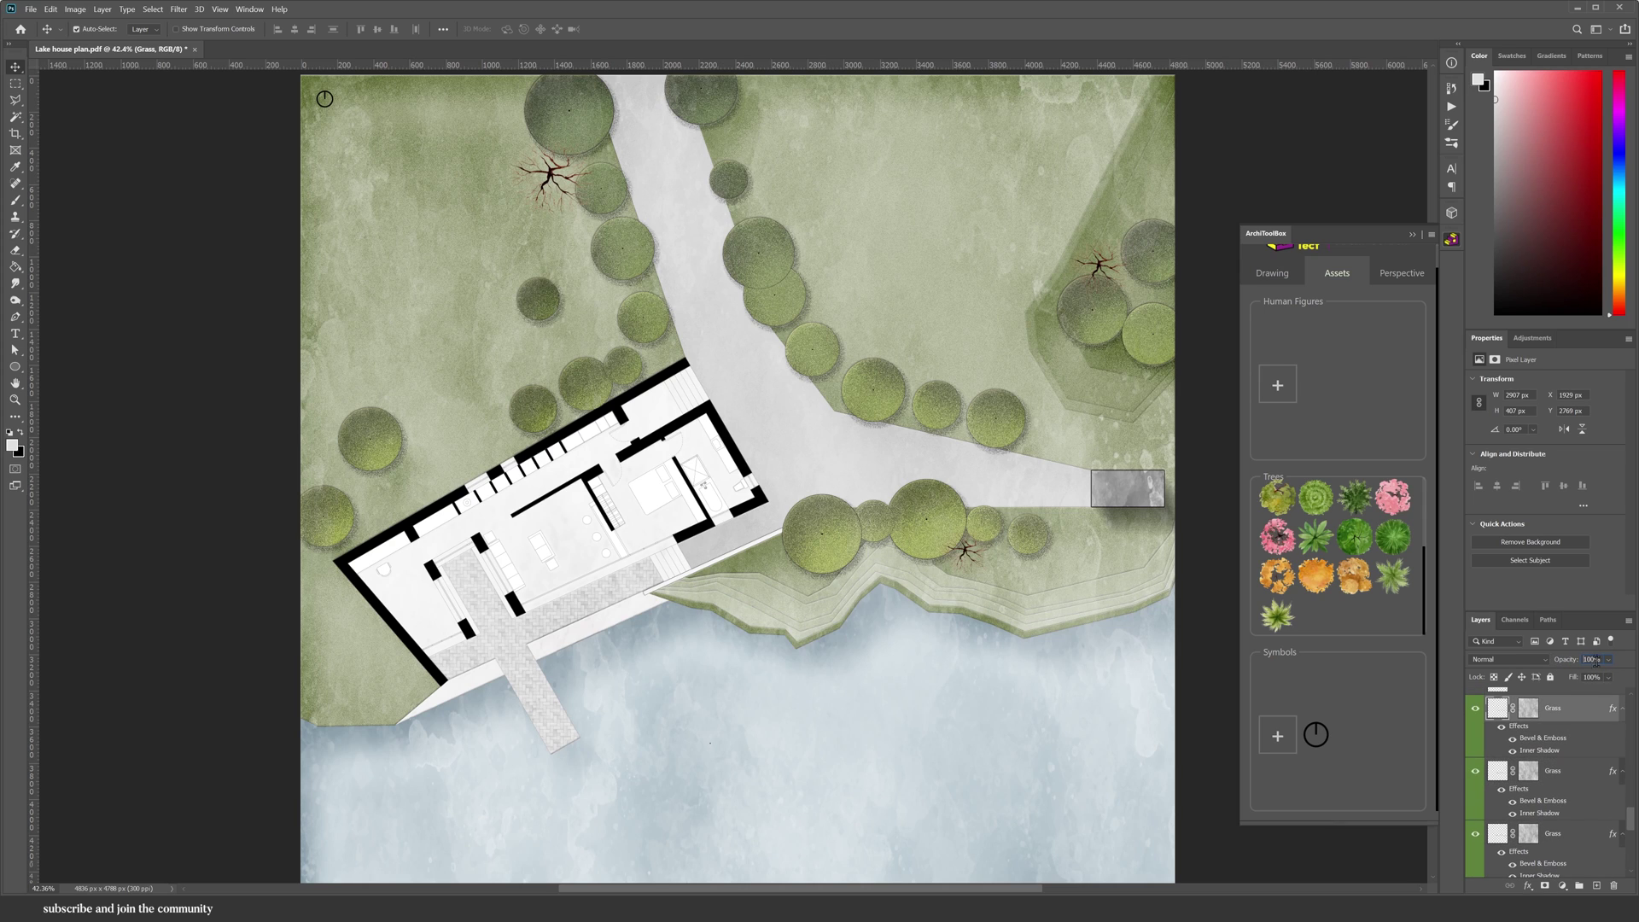
{"action": "left_click", "coordinate": [880, 732]}
{"action": "left_click", "coordinate": [1198, 774]}
{"action": "scroll", "coordinate": [862, 681], "scroll_direction": "down", "scroll_amount": 2}
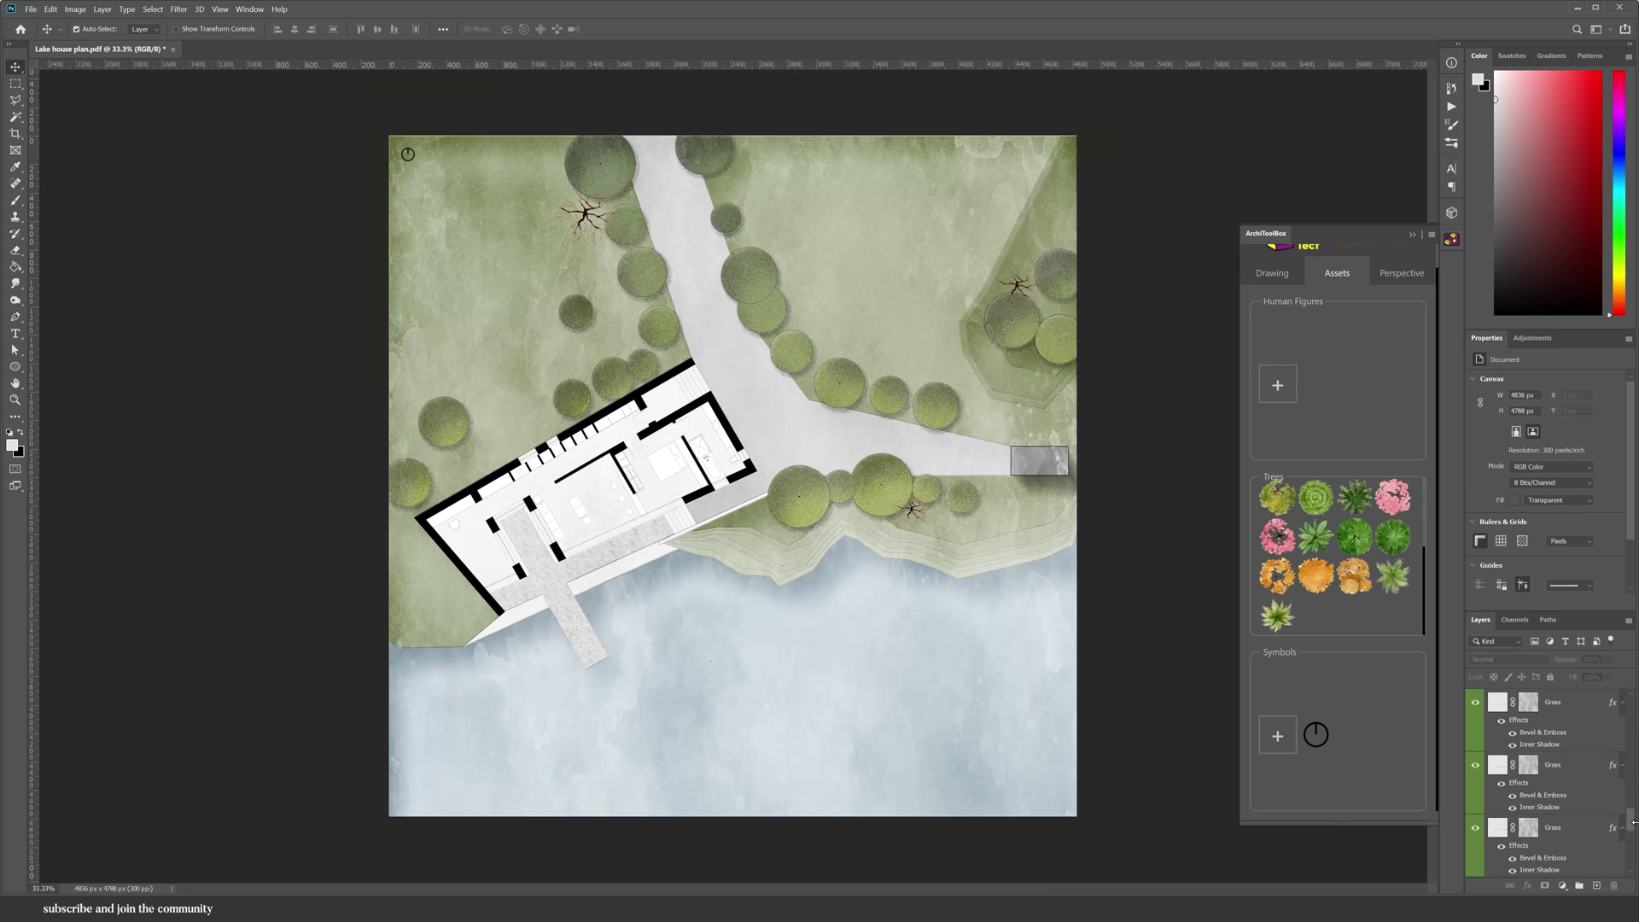
{"action": "scroll", "coordinate": [1599, 812], "scroll_direction": "down", "scroll_amount": 5}
{"action": "left_click", "coordinate": [491, 907]}
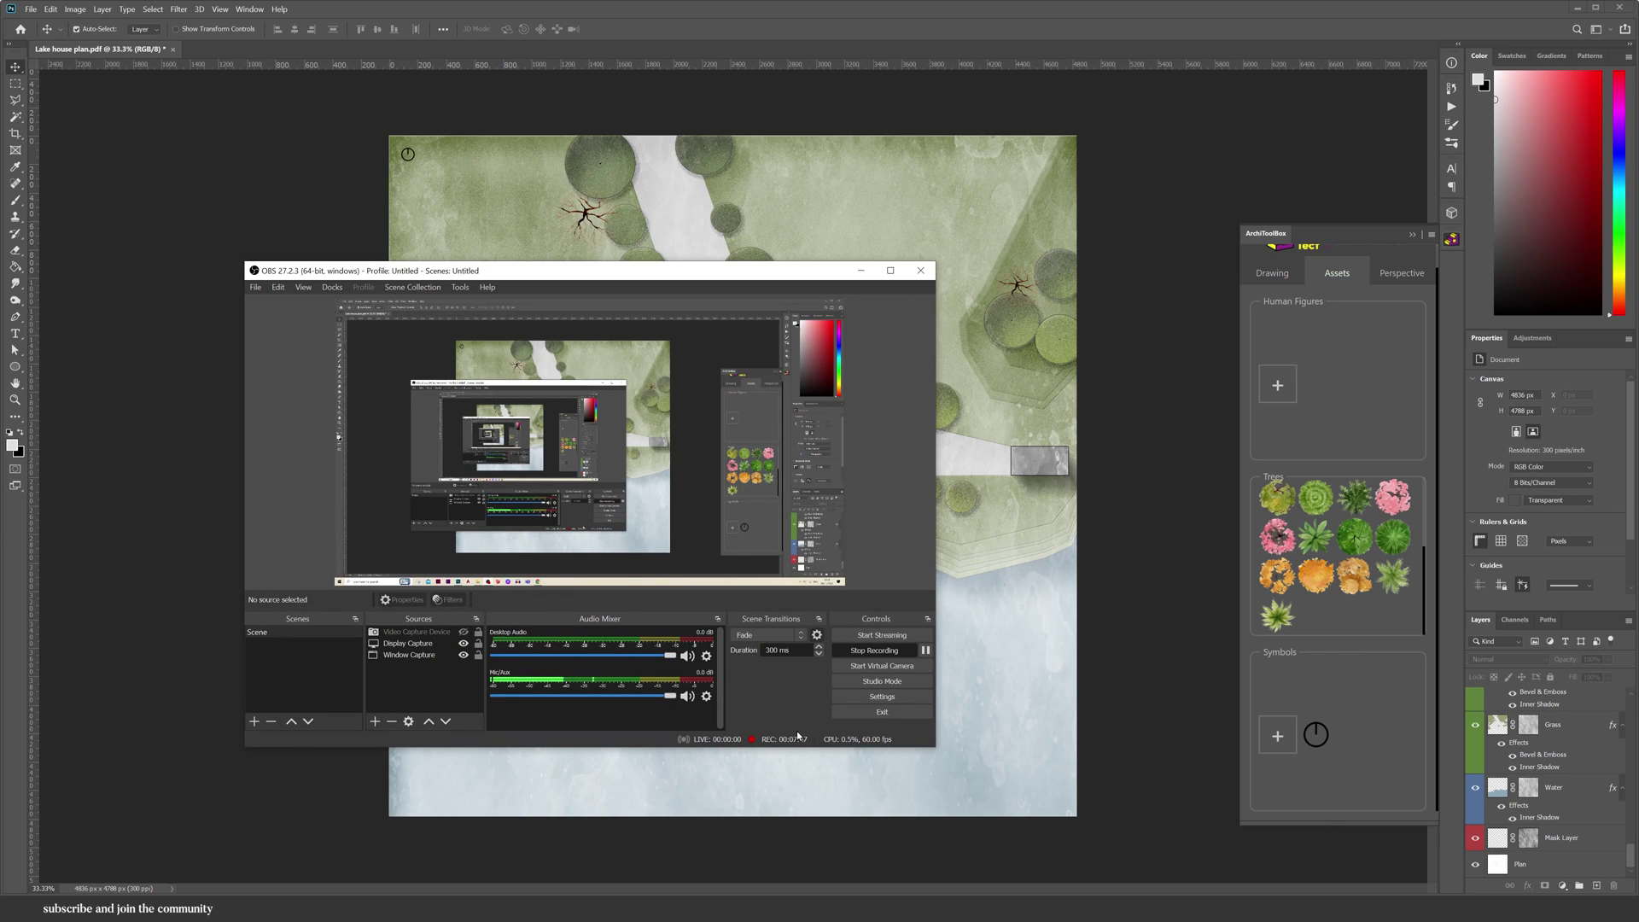
{"action": "left_click", "coordinate": [861, 271]}
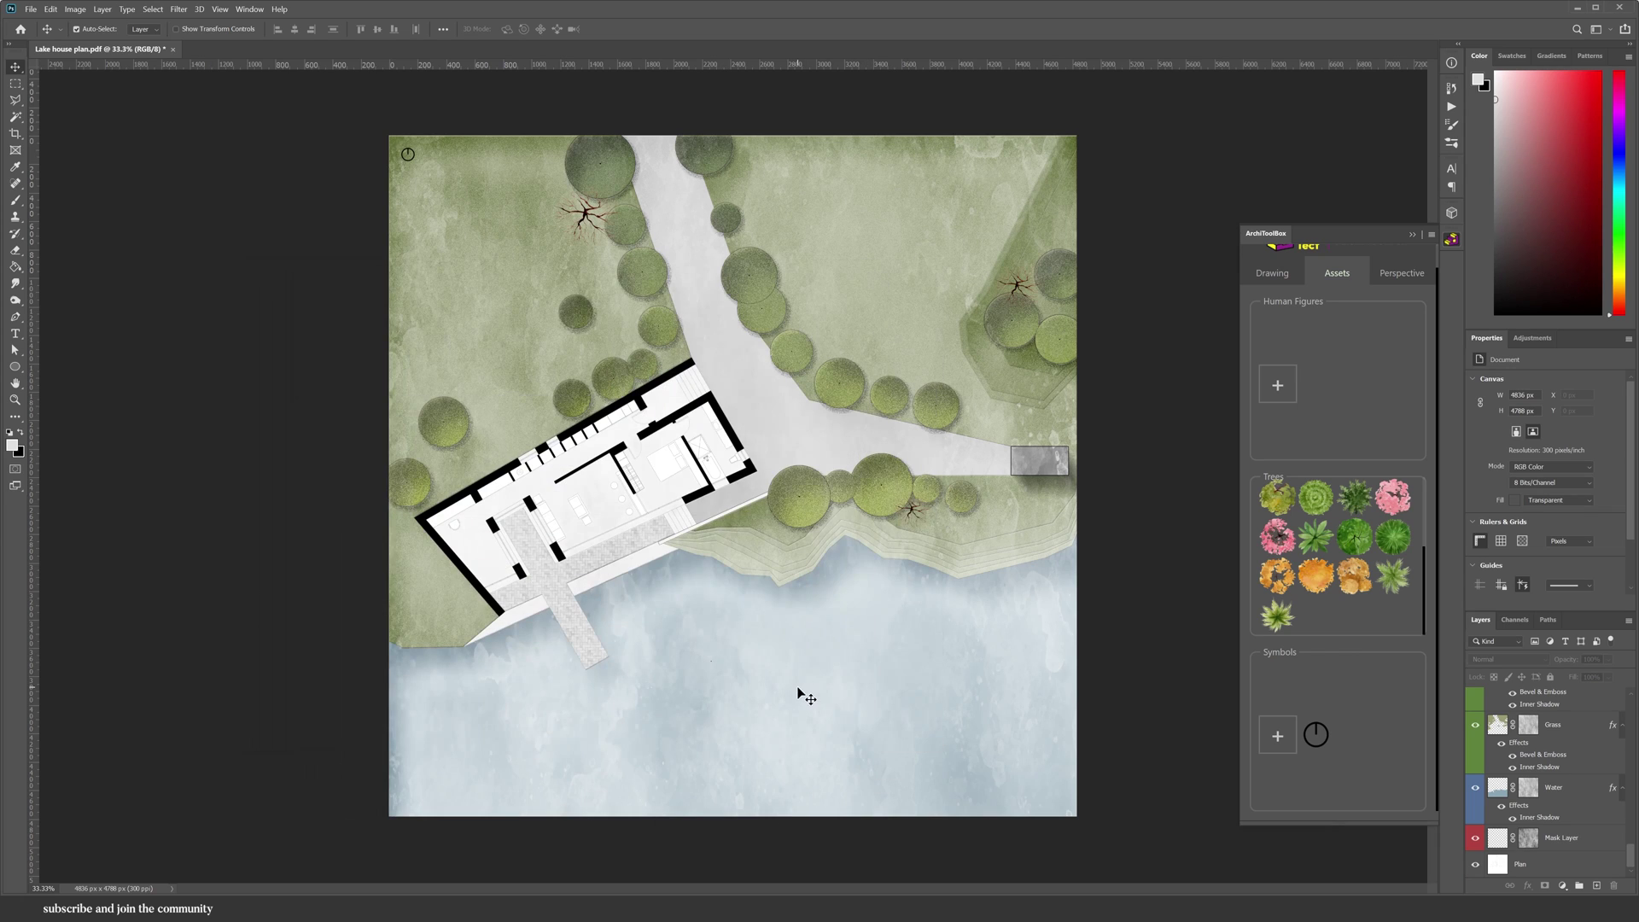
On the Plan layer, select all the cabinet compartments along the house's long upper wall with the Magic Wand
{"action": "left_click", "coordinate": [1534, 873]}
{"action": "key", "text": "w"}
{"action": "scroll", "coordinate": [473, 641], "scroll_direction": "up", "scroll_amount": 8}
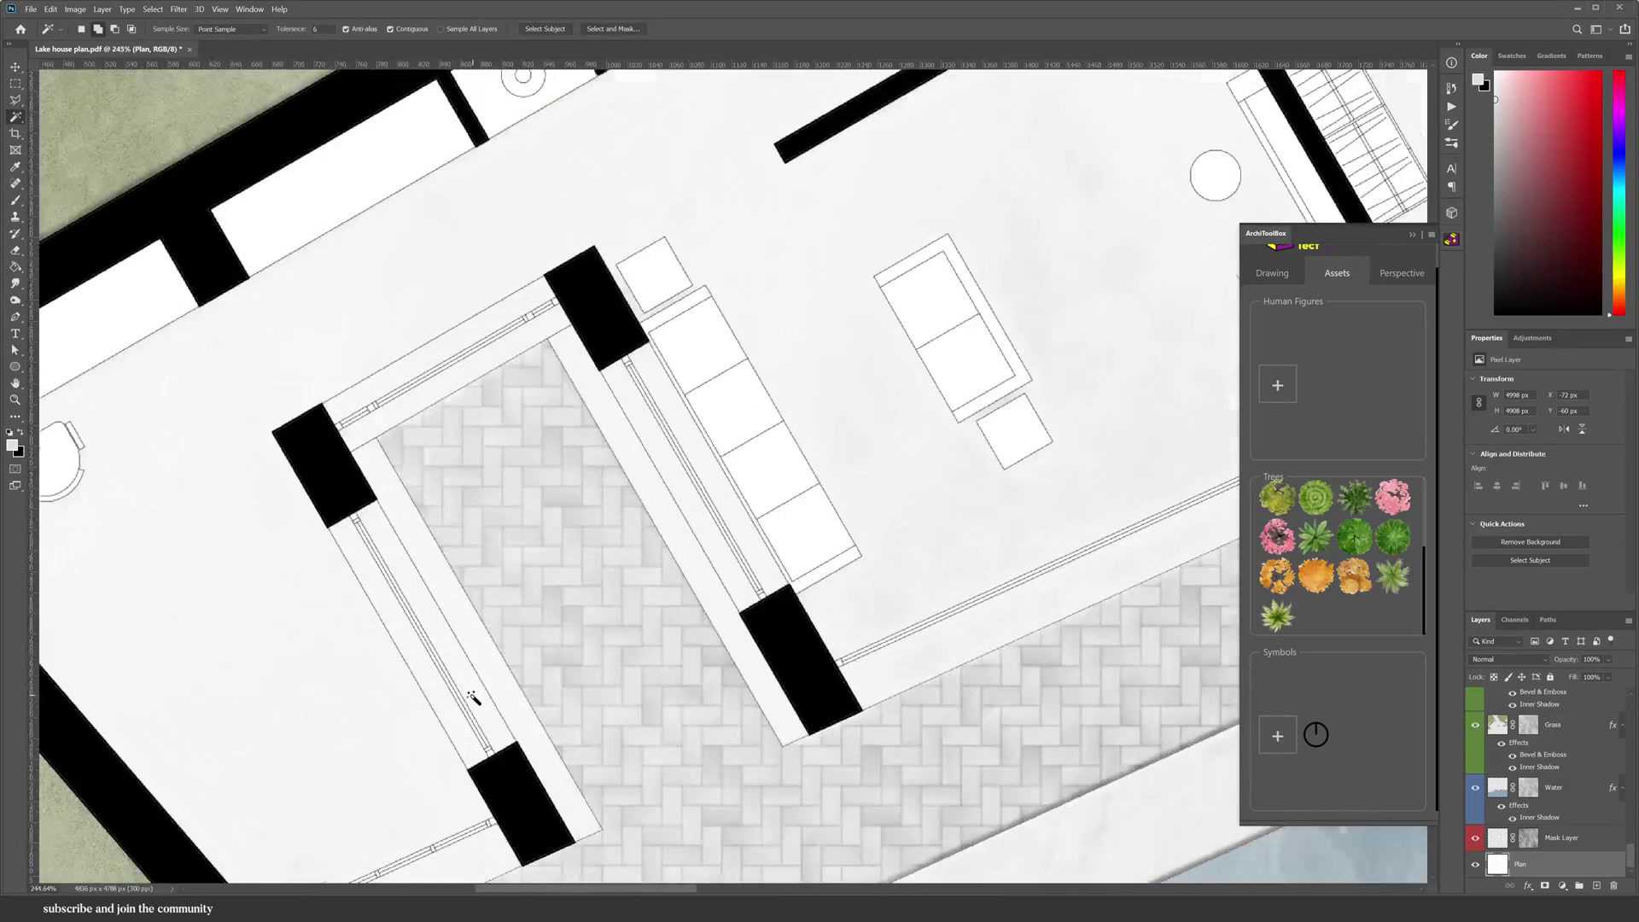
{"action": "scroll", "coordinate": [481, 698], "scroll_direction": "down", "scroll_amount": 5}
{"action": "left_click", "coordinate": [322, 535]}
{"action": "left_click", "coordinate": [458, 458]}
{"action": "left_click", "coordinate": [514, 424]}
{"action": "scroll", "coordinate": [590, 373], "scroll_direction": "up", "scroll_amount": 3}
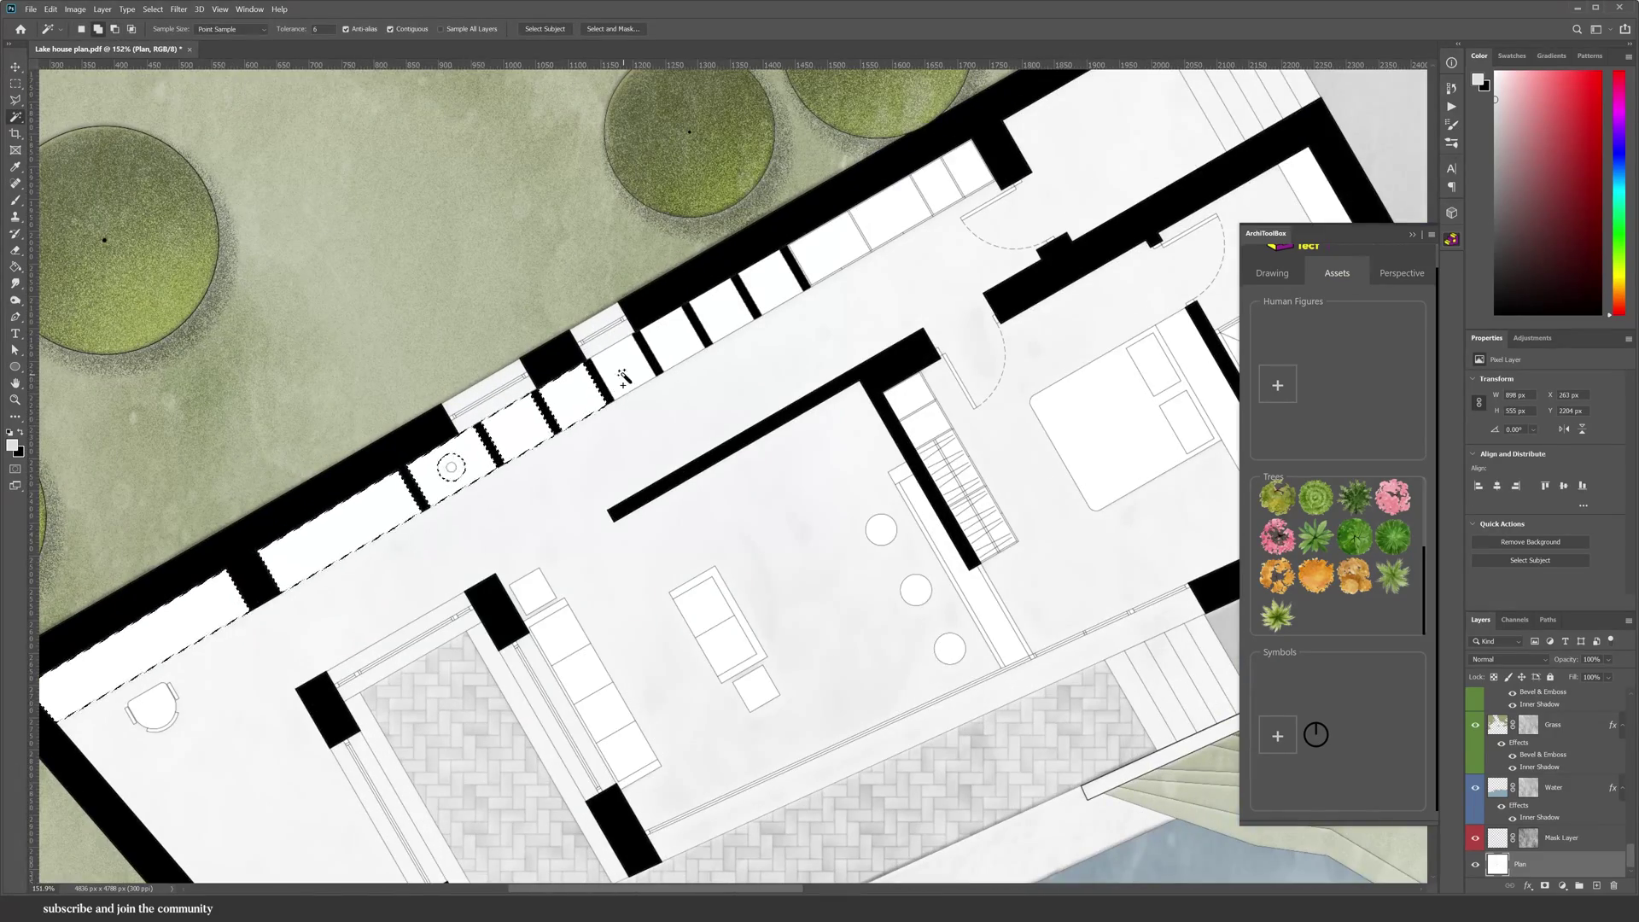
{"action": "left_click", "coordinate": [673, 339]}
{"action": "left_click", "coordinate": [723, 309]}
{"action": "left_click", "coordinate": [773, 282]}
{"action": "scroll", "coordinate": [811, 529], "scroll_direction": "down", "scroll_amount": 4}
{"action": "scroll", "coordinate": [811, 533], "scroll_direction": "up", "scroll_amount": 4}
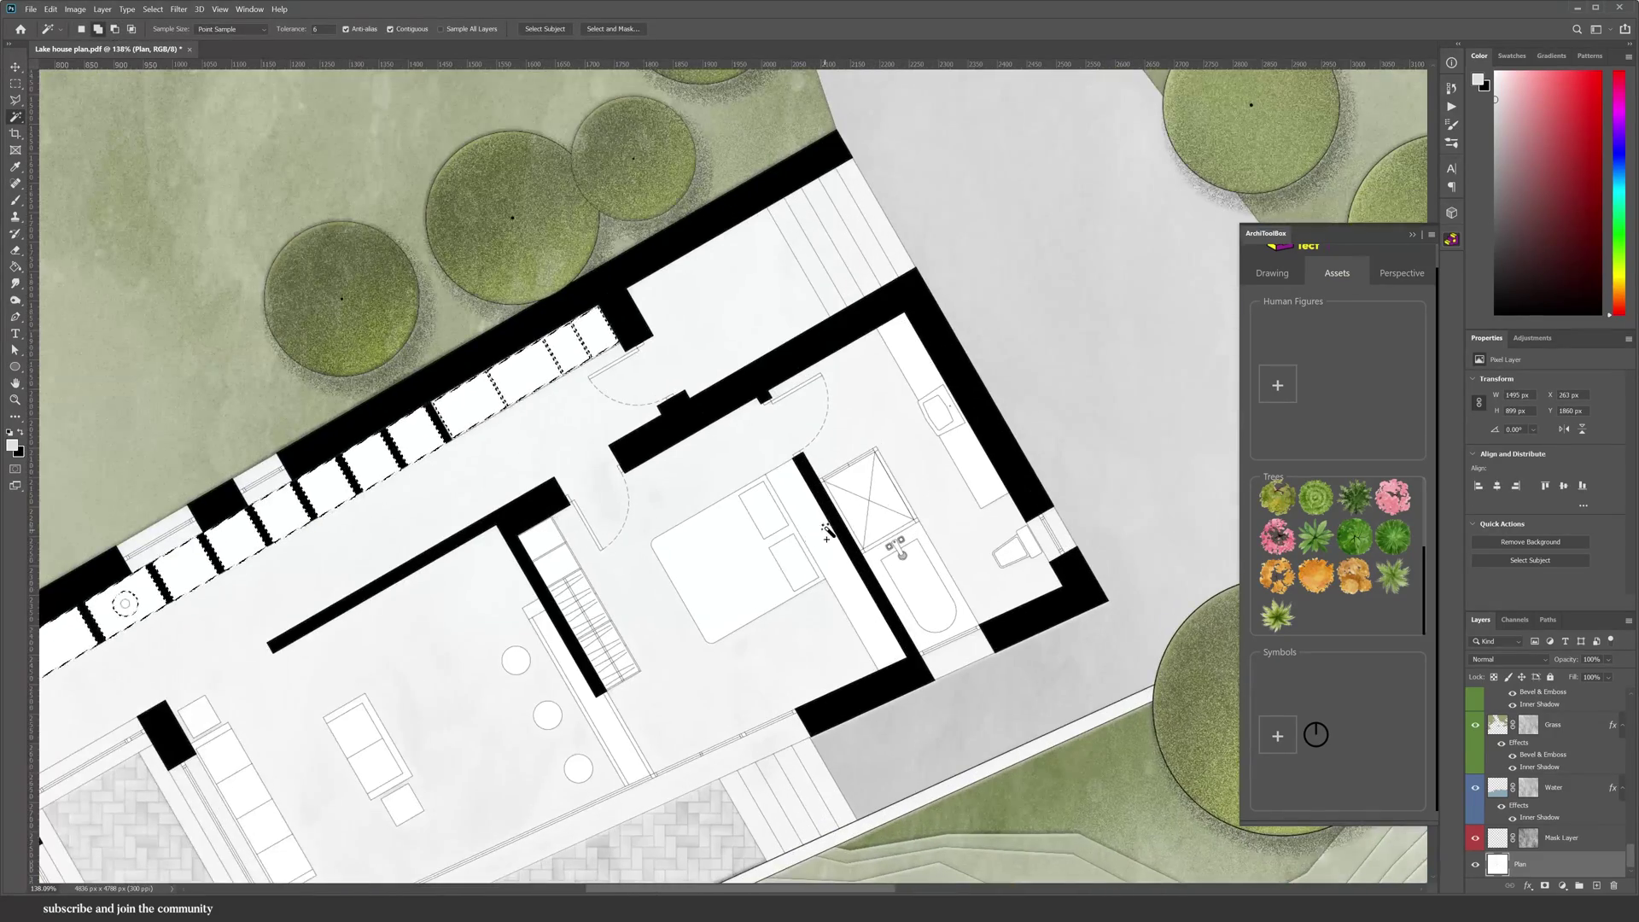
Add the cabinet strip behind the bed and the wardrobe opposite it to the selection, outlining the hatched part with the Polygonal Lasso
{"action": "left_click", "coordinate": [811, 538]}
{"action": "scroll", "coordinate": [523, 734], "scroll_direction": "up", "scroll_amount": 5}
{"action": "left_click", "coordinate": [555, 395]}
{"action": "left_click", "coordinate": [585, 434]}
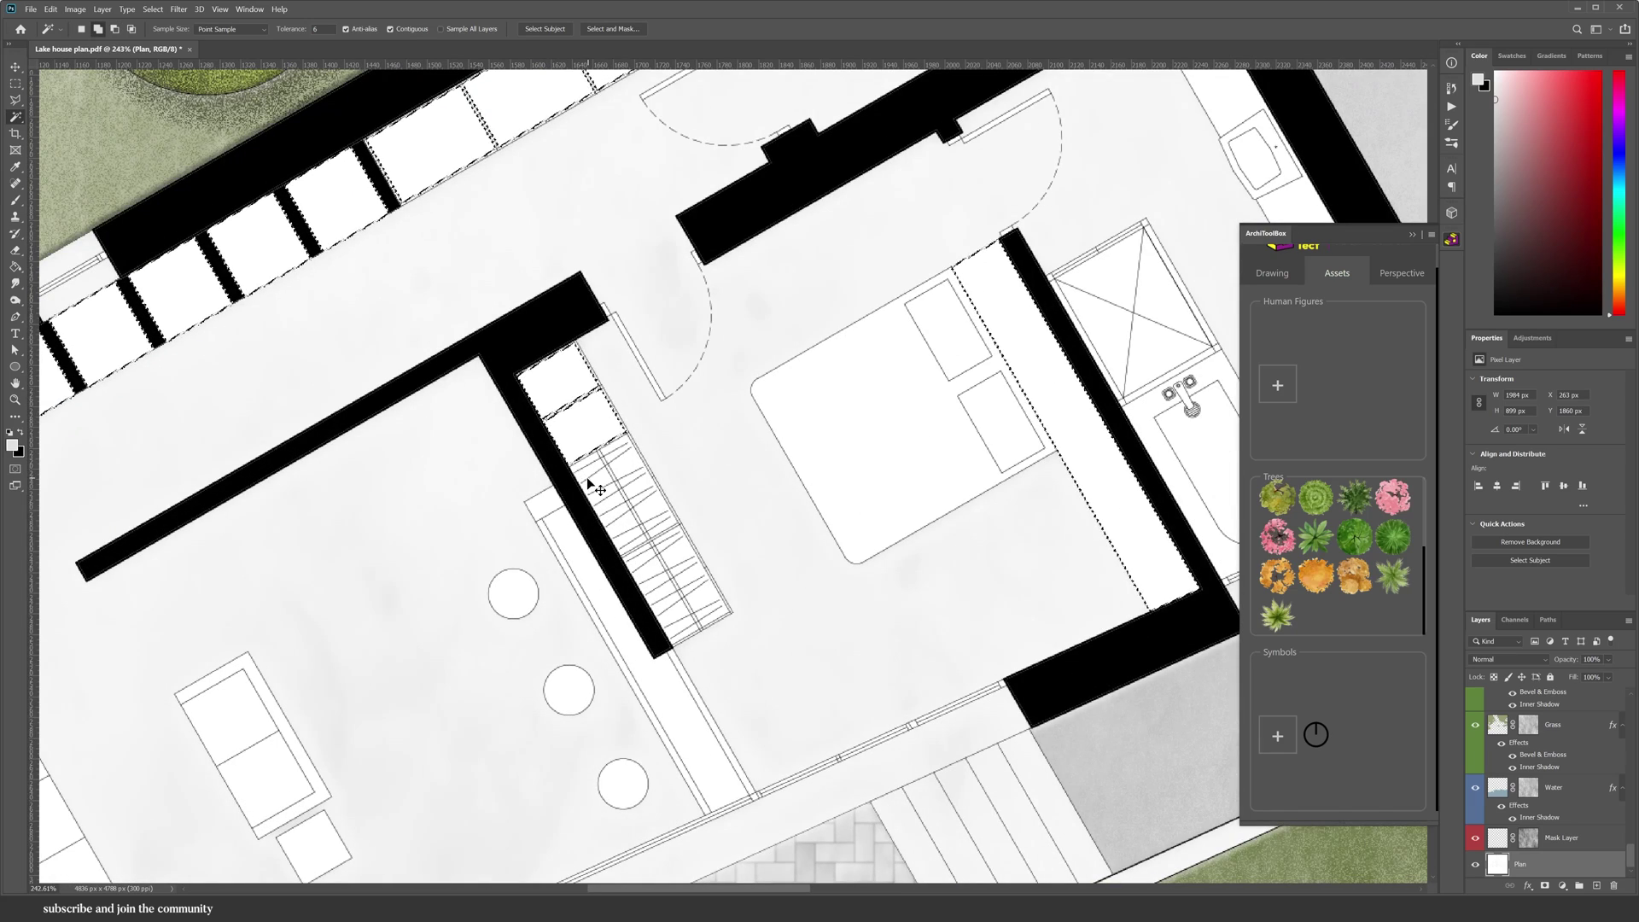
{"action": "left_click", "coordinate": [12, 100]}
{"action": "scroll", "coordinate": [709, 508], "scroll_direction": "up", "scroll_amount": 2}
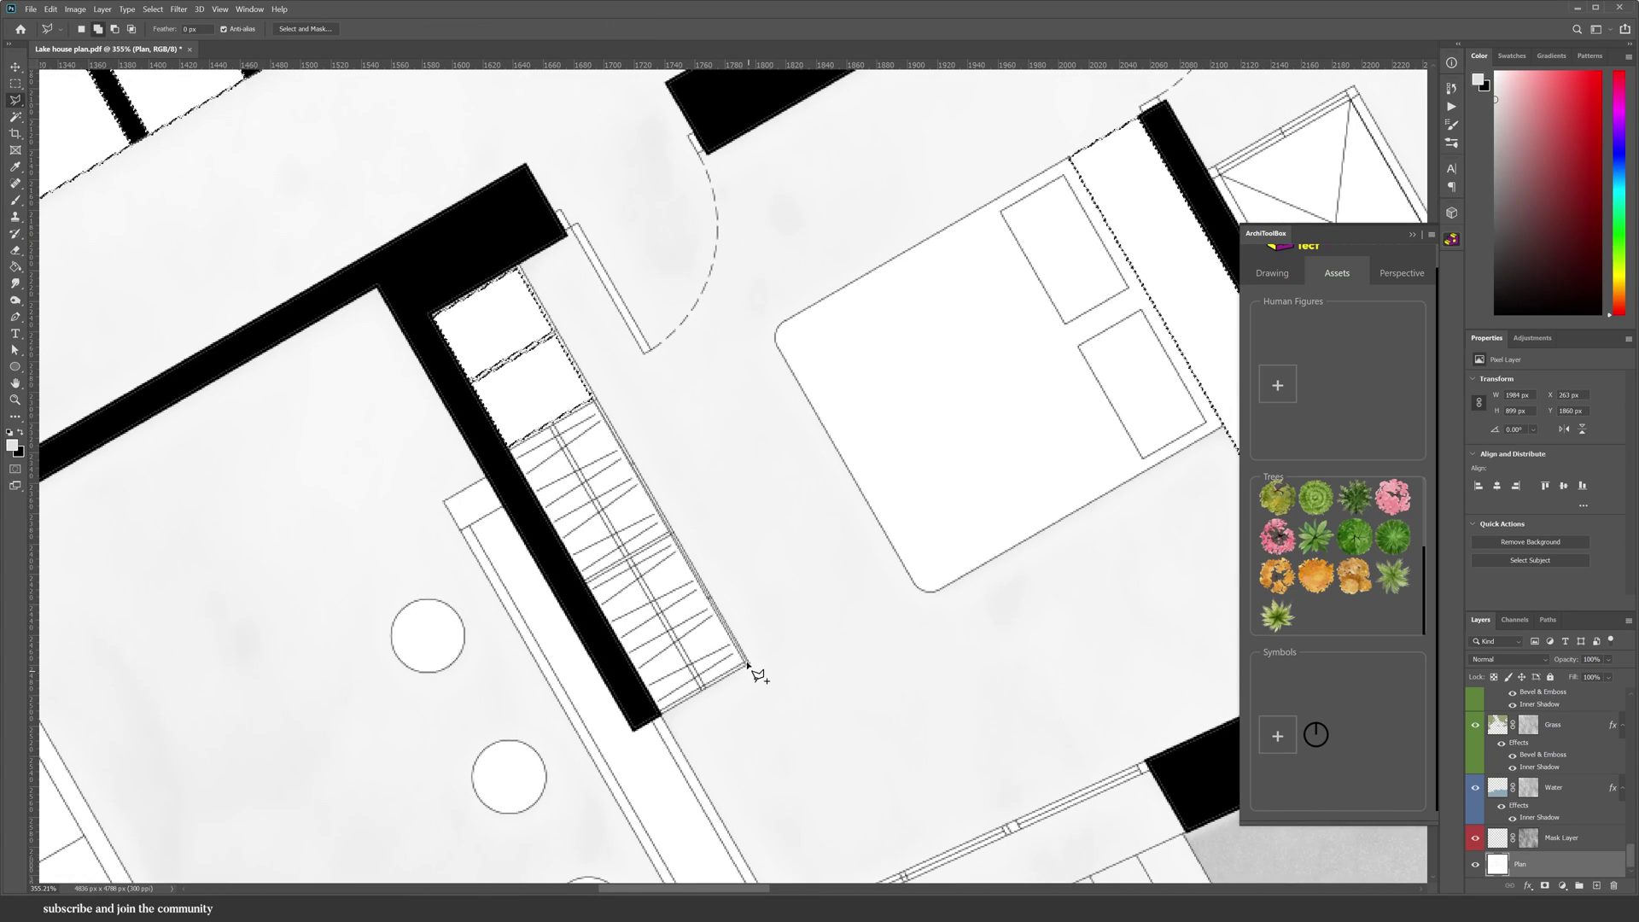
{"action": "scroll", "coordinate": [688, 710], "scroll_direction": "down", "scroll_amount": 1}
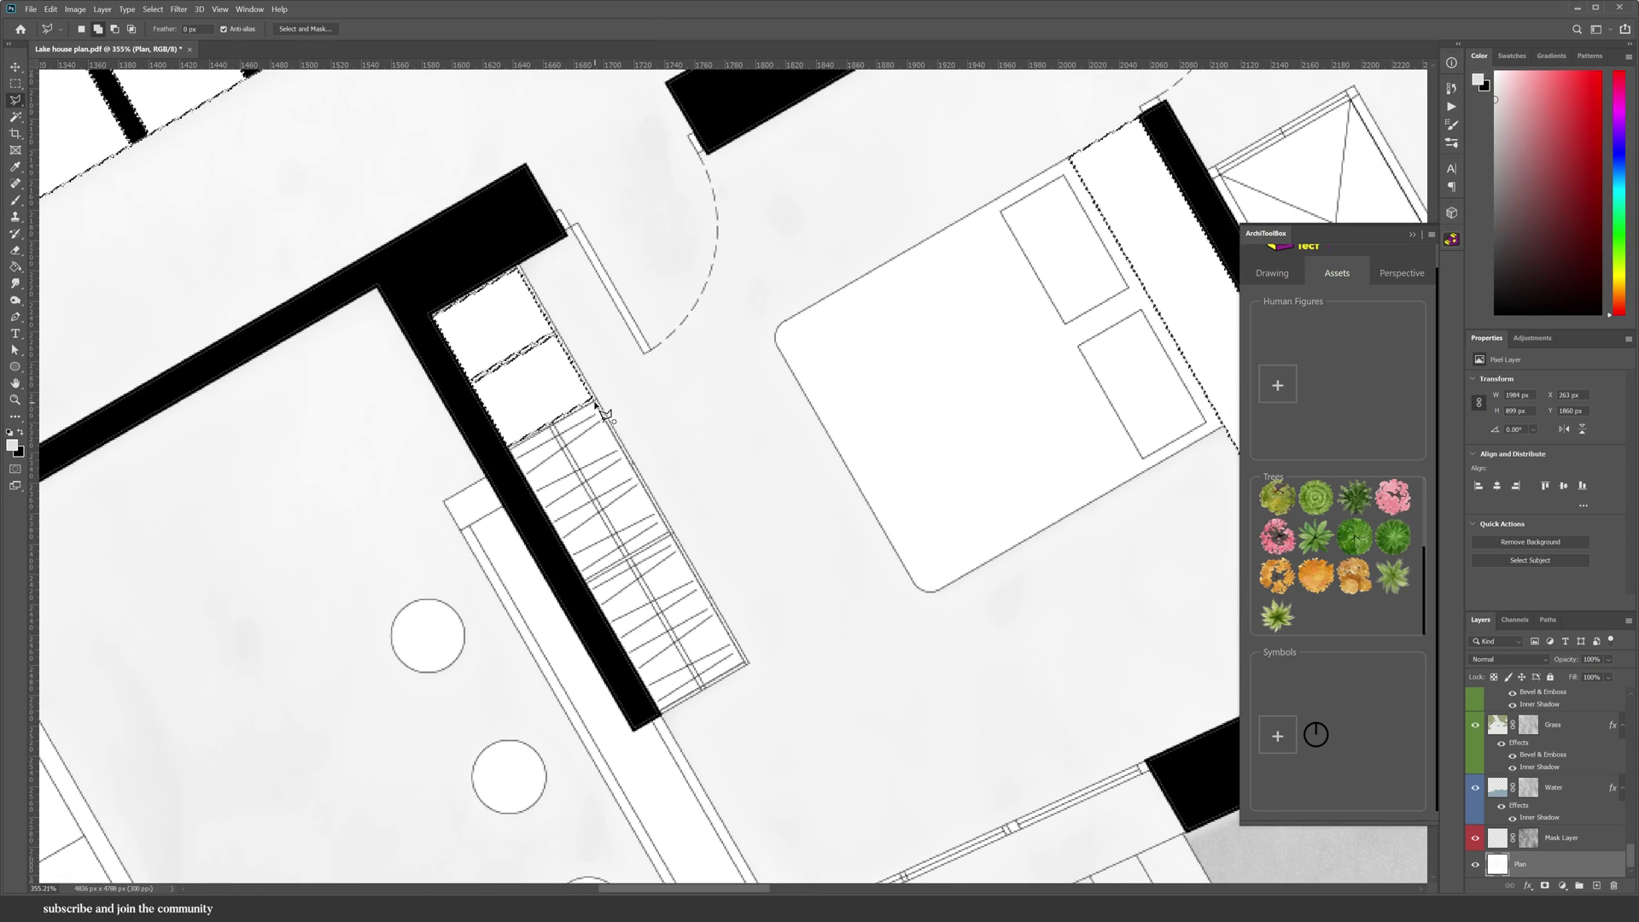
{"action": "scroll", "coordinate": [742, 658], "scroll_direction": "down", "scroll_amount": 2}
Add the counter strip behind the wardrobe wall and the two square living room side tables to the selection
{"action": "key", "text": "w"}
{"action": "left_click", "coordinate": [748, 668]}
{"action": "scroll", "coordinate": [748, 667], "scroll_direction": "down", "scroll_amount": 2}
{"action": "scroll", "coordinate": [640, 717], "scroll_direction": "up", "scroll_amount": 2}
{"action": "left_click", "coordinate": [662, 695]}
{"action": "left_click", "coordinate": [448, 604]}
{"action": "scroll", "coordinate": [449, 605], "scroll_direction": "down", "scroll_amount": 2}
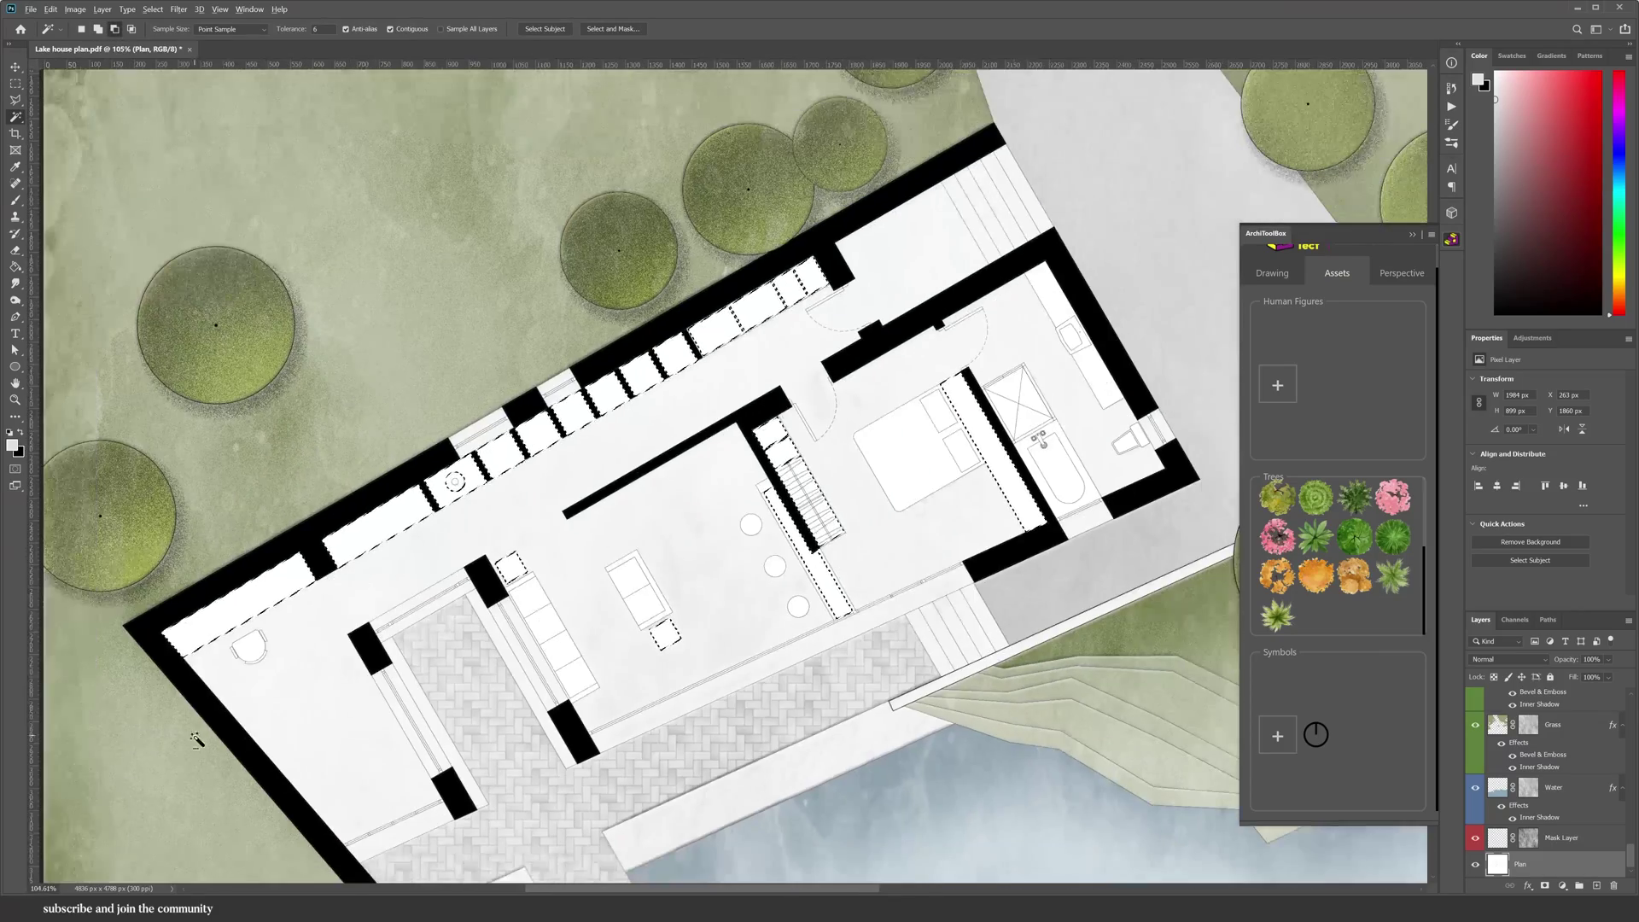
{"action": "scroll", "coordinate": [516, 525], "scroll_direction": "down", "scroll_amount": 2}
{"action": "scroll", "coordinate": [314, 690], "scroll_direction": "up", "scroll_amount": 3}
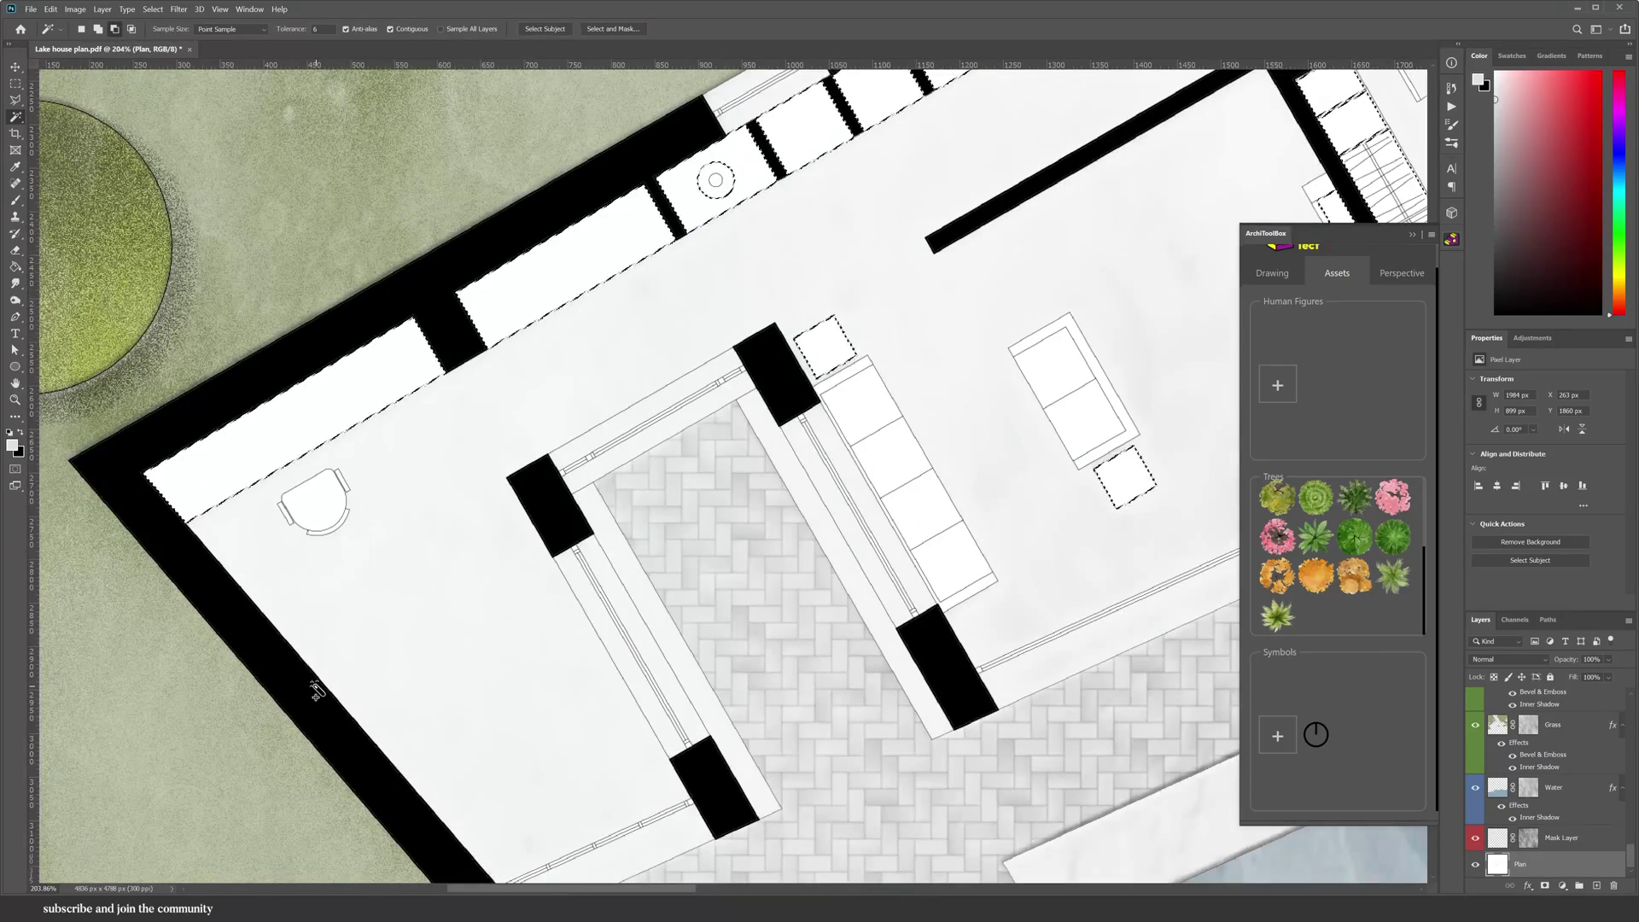
{"action": "scroll", "coordinate": [315, 691], "scroll_direction": "down", "scroll_amount": 1}
{"action": "scroll", "coordinate": [315, 690], "scroll_direction": "down", "scroll_amount": 3}
Apply the Custom Layer effect to the selected cabinets with a light beige-grey fill, about RGB 204, 203, 188
{"action": "left_click", "coordinate": [1272, 274]}
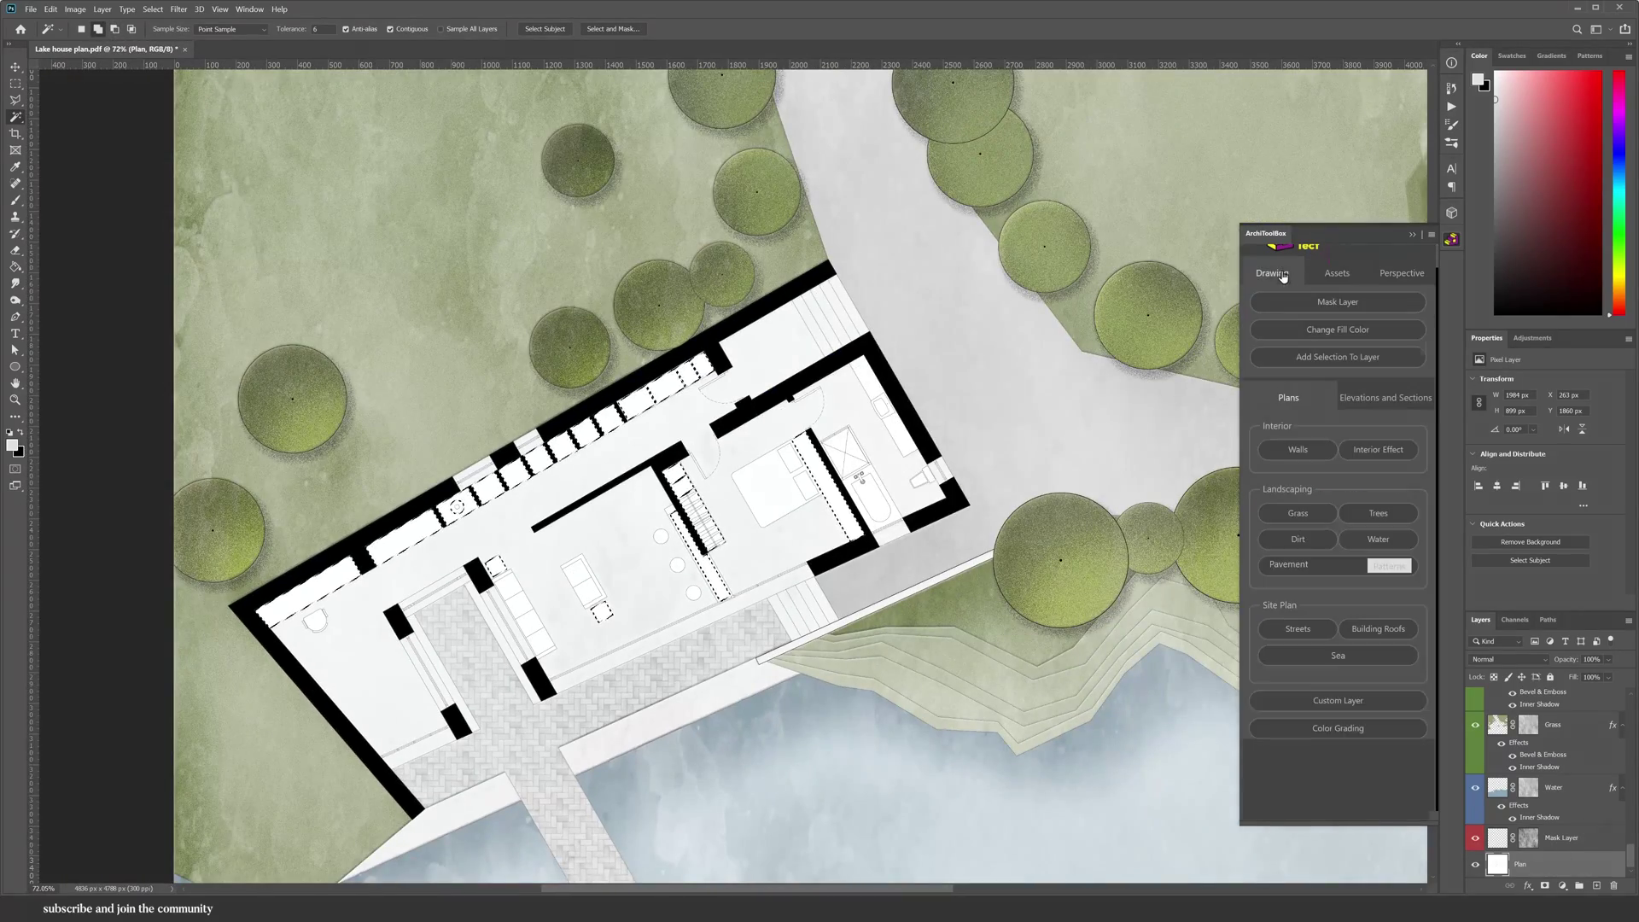
{"action": "left_click", "coordinate": [1326, 708]}
{"action": "left_click", "coordinate": [1021, 748]}
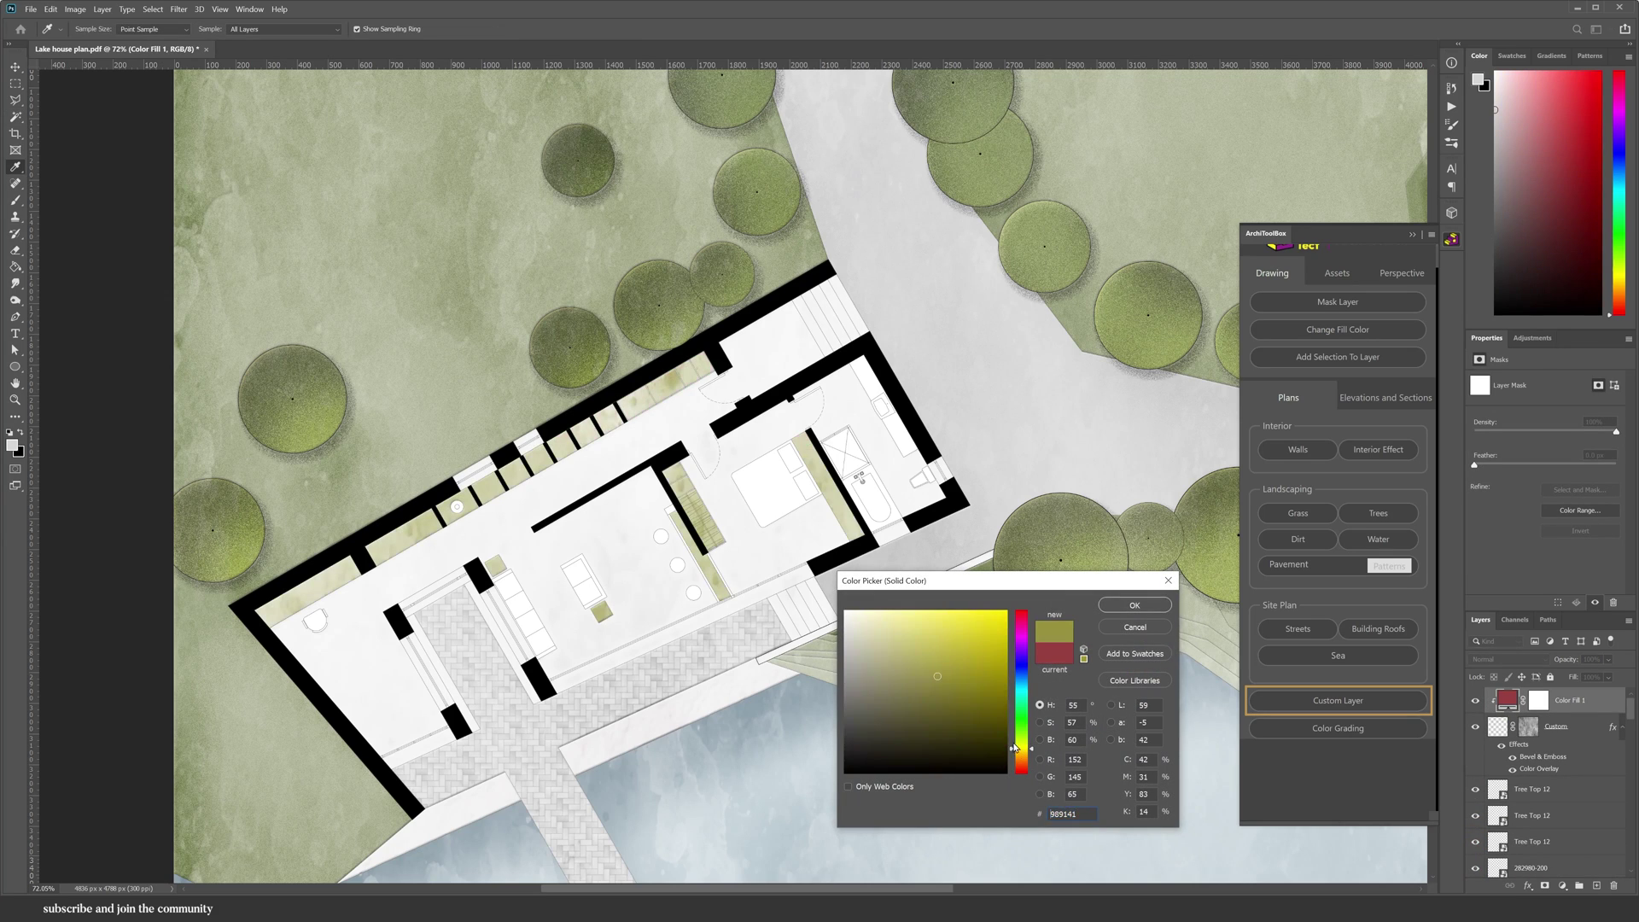
{"action": "left_click_drag", "start_coordinate": [843, 626], "coordinate": [860, 637]}
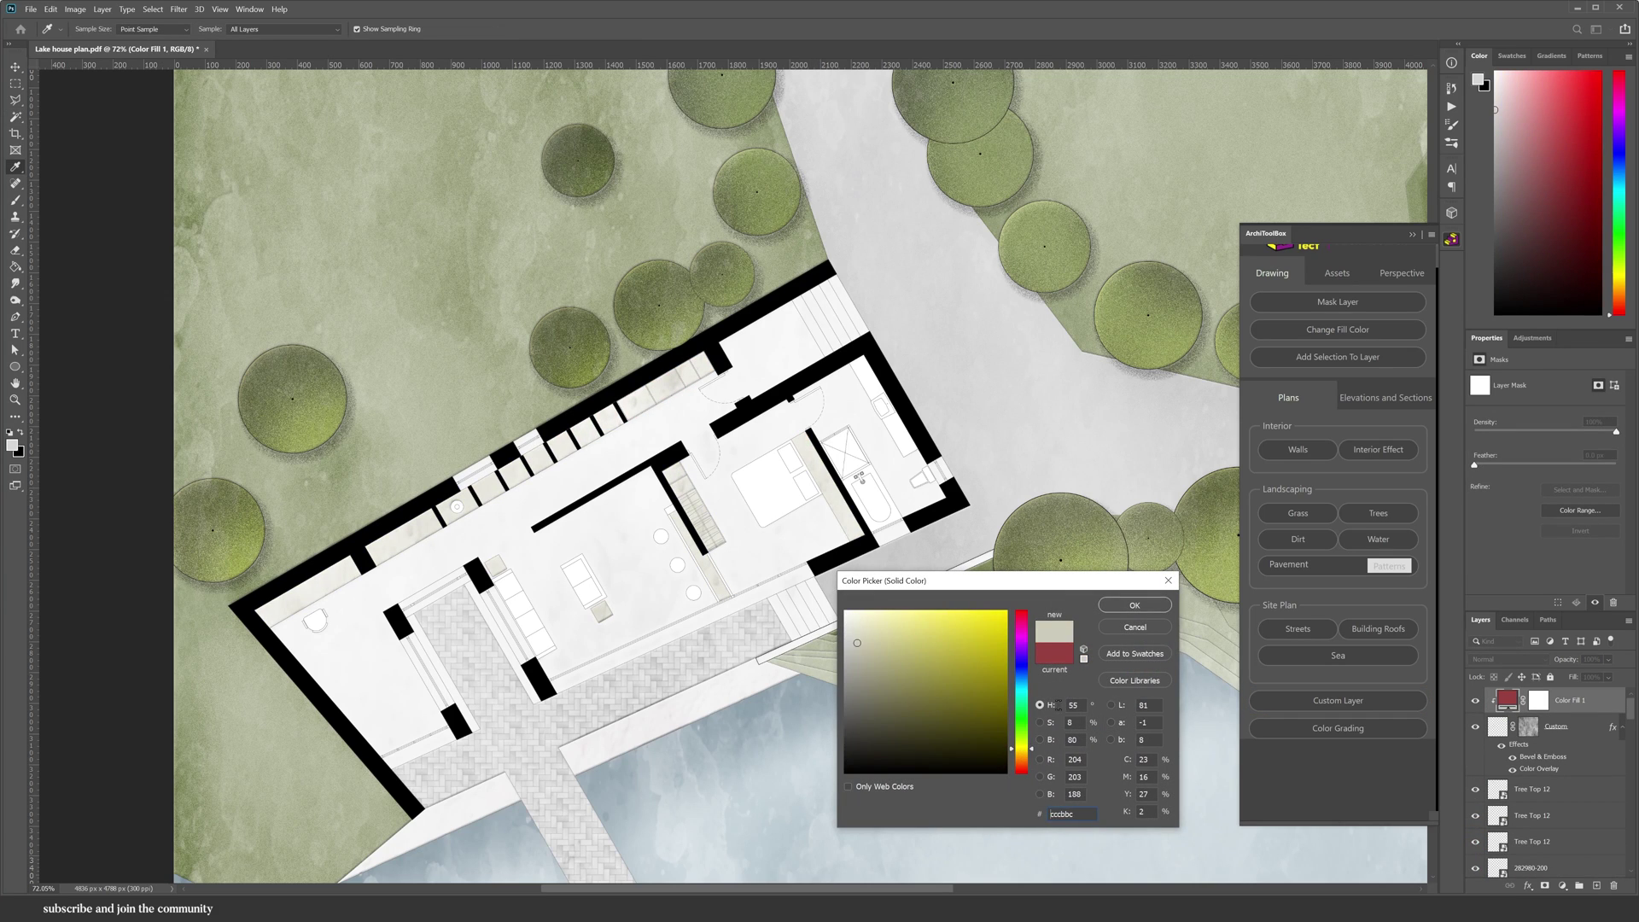
{"action": "left_click_drag", "start_coordinate": [1034, 753], "coordinate": [1036, 756]}
{"action": "left_click", "coordinate": [1139, 632]}
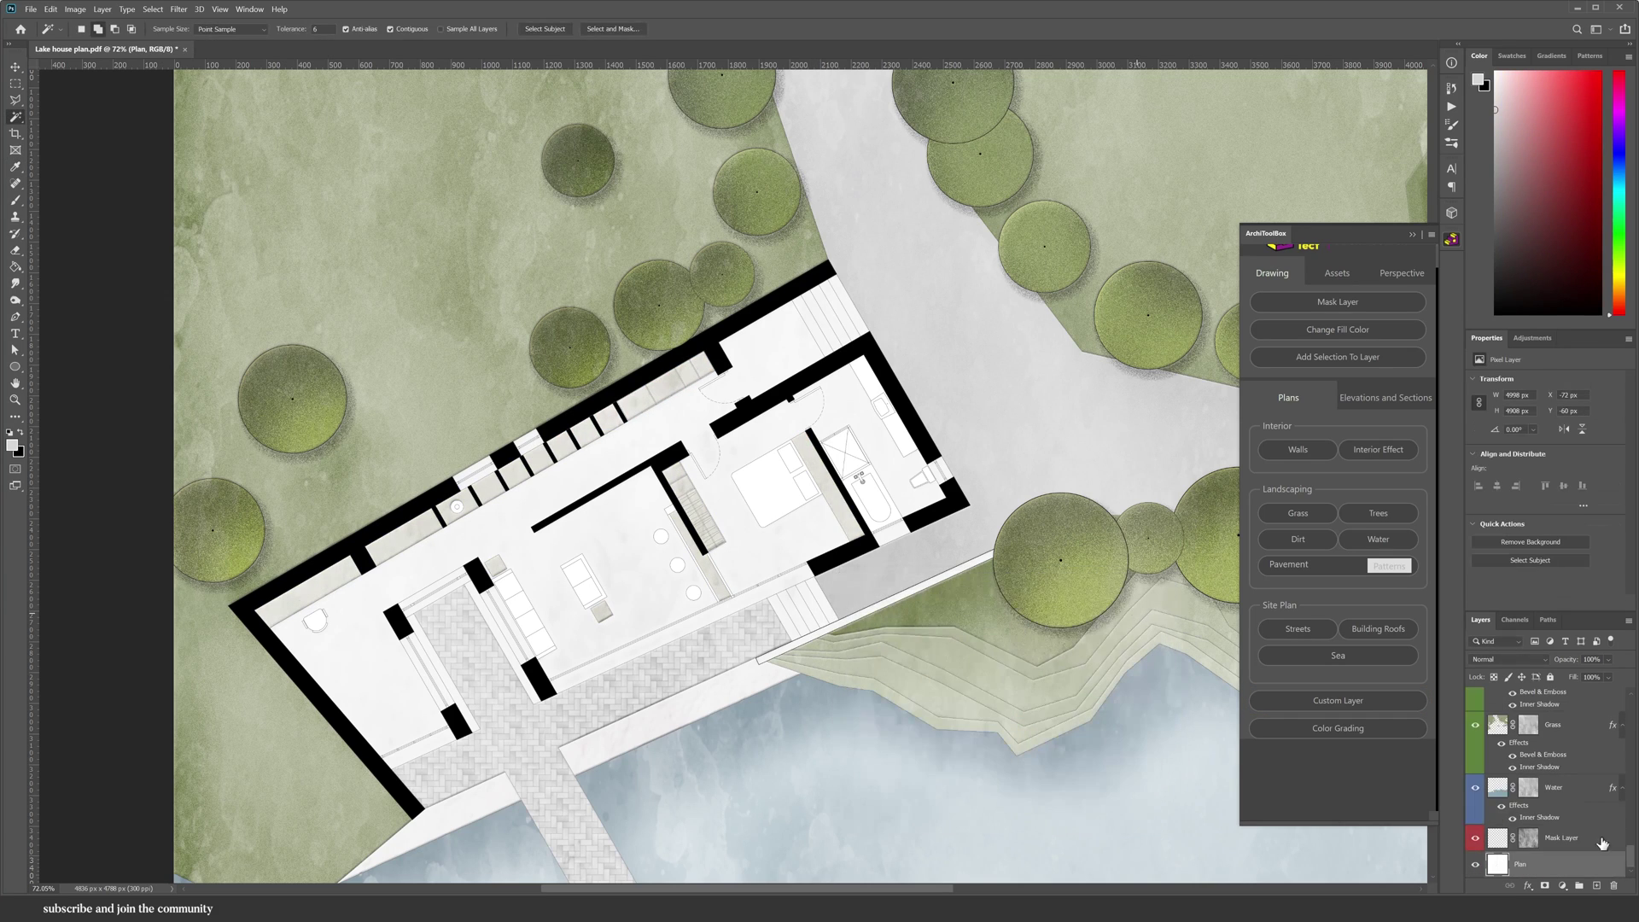
On the Plan layer, select the desk chair, the long sofa, the small sofa and the three round stools with the Magic Wand
{"action": "scroll", "coordinate": [348, 664], "scroll_direction": "up", "scroll_amount": 6}
{"action": "left_click", "coordinate": [322, 651]}
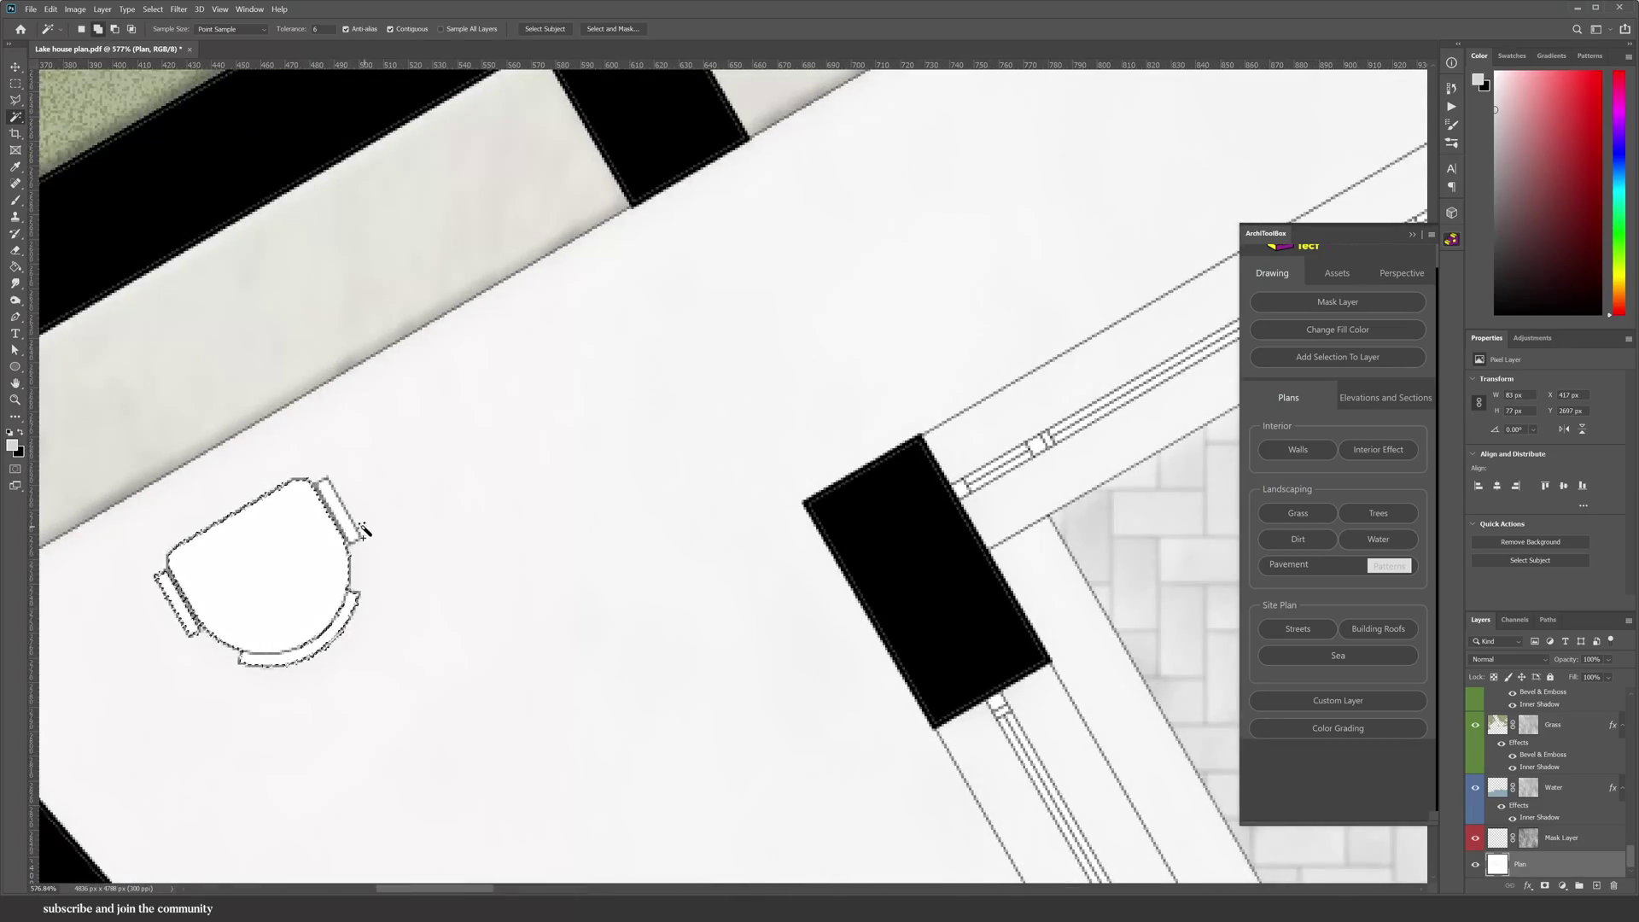
{"action": "scroll", "coordinate": [545, 669], "scroll_direction": "down", "scroll_amount": 4}
{"action": "scroll", "coordinate": [503, 684], "scroll_direction": "up", "scroll_amount": 6}
{"action": "left_click", "coordinate": [371, 597], "text": "shift"}
{"action": "left_click", "coordinate": [339, 531], "text": "shift"}
{"action": "left_click", "coordinate": [602, 340], "text": "shift"}
{"action": "left_click", "coordinate": [933, 251], "text": "shift"}
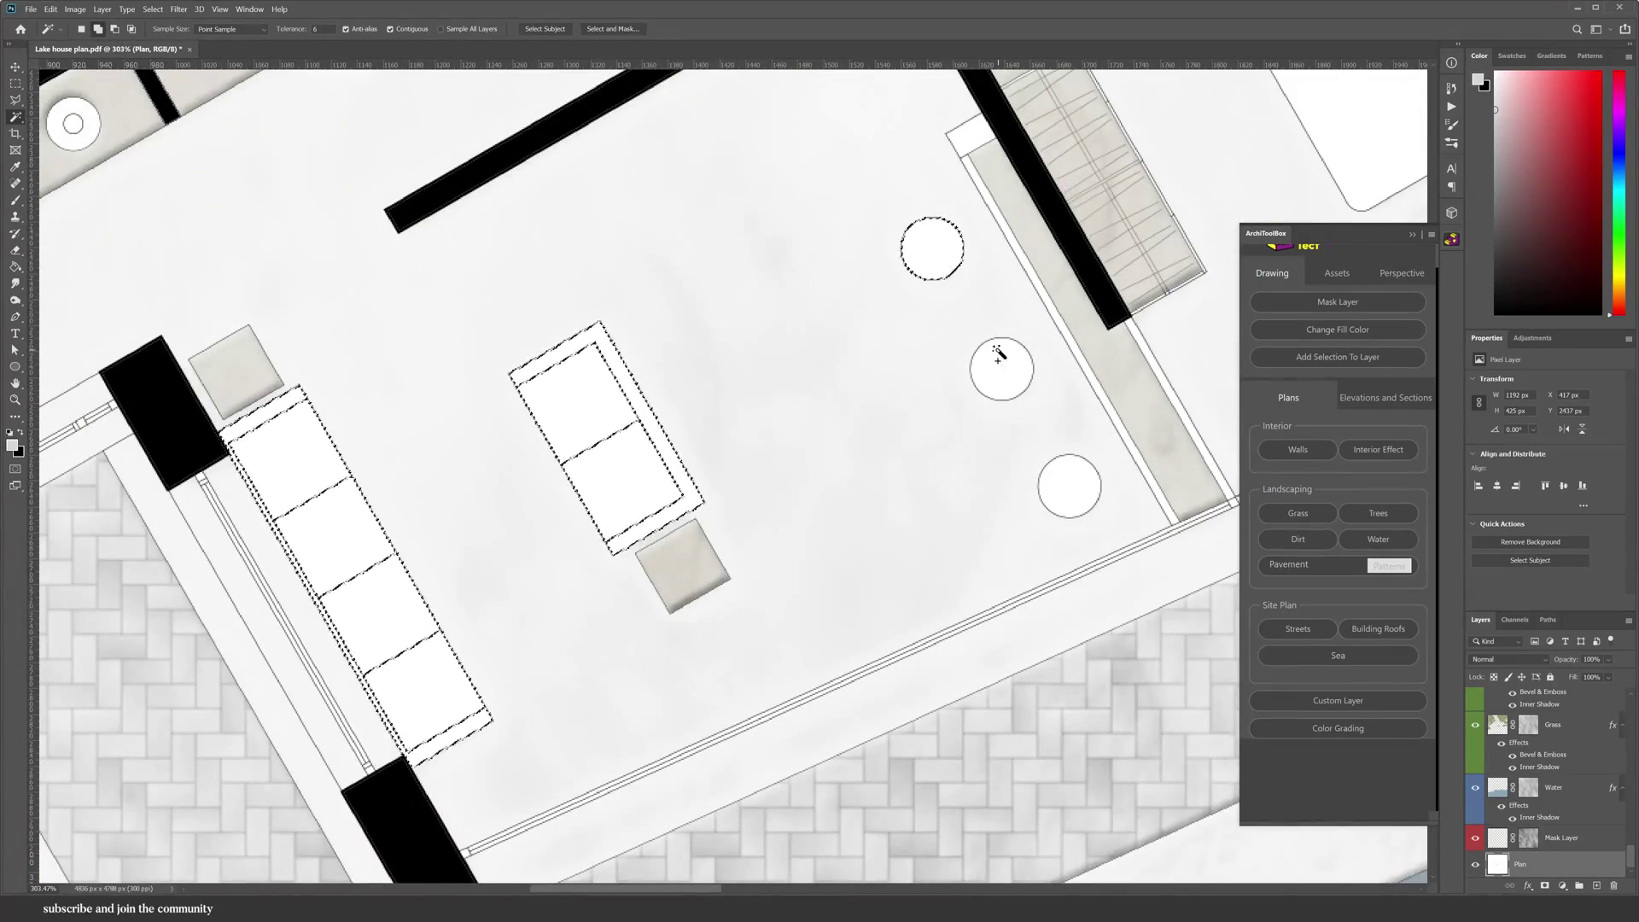
{"action": "left_click", "coordinate": [1000, 362], "text": "shift"}
{"action": "left_click", "coordinate": [1067, 485], "text": "shift"}
Add the outer edge of the living room counter, the bed and its two pillows to the selection
{"action": "scroll", "coordinate": [971, 135], "scroll_direction": "up", "scroll_amount": 1}
{"action": "left_click", "coordinate": [972, 135], "text": "shift"}
{"action": "scroll", "coordinate": [617, 560], "scroll_direction": "down", "scroll_amount": 5}
{"action": "scroll", "coordinate": [1045, 539], "scroll_direction": "up", "scroll_amount": 4}
{"action": "left_click", "coordinate": [894, 556], "text": "shift"}
{"action": "scroll", "coordinate": [802, 640], "scroll_direction": "down", "scroll_amount": 6}
{"action": "left_click", "coordinate": [781, 546], "text": "shift"}
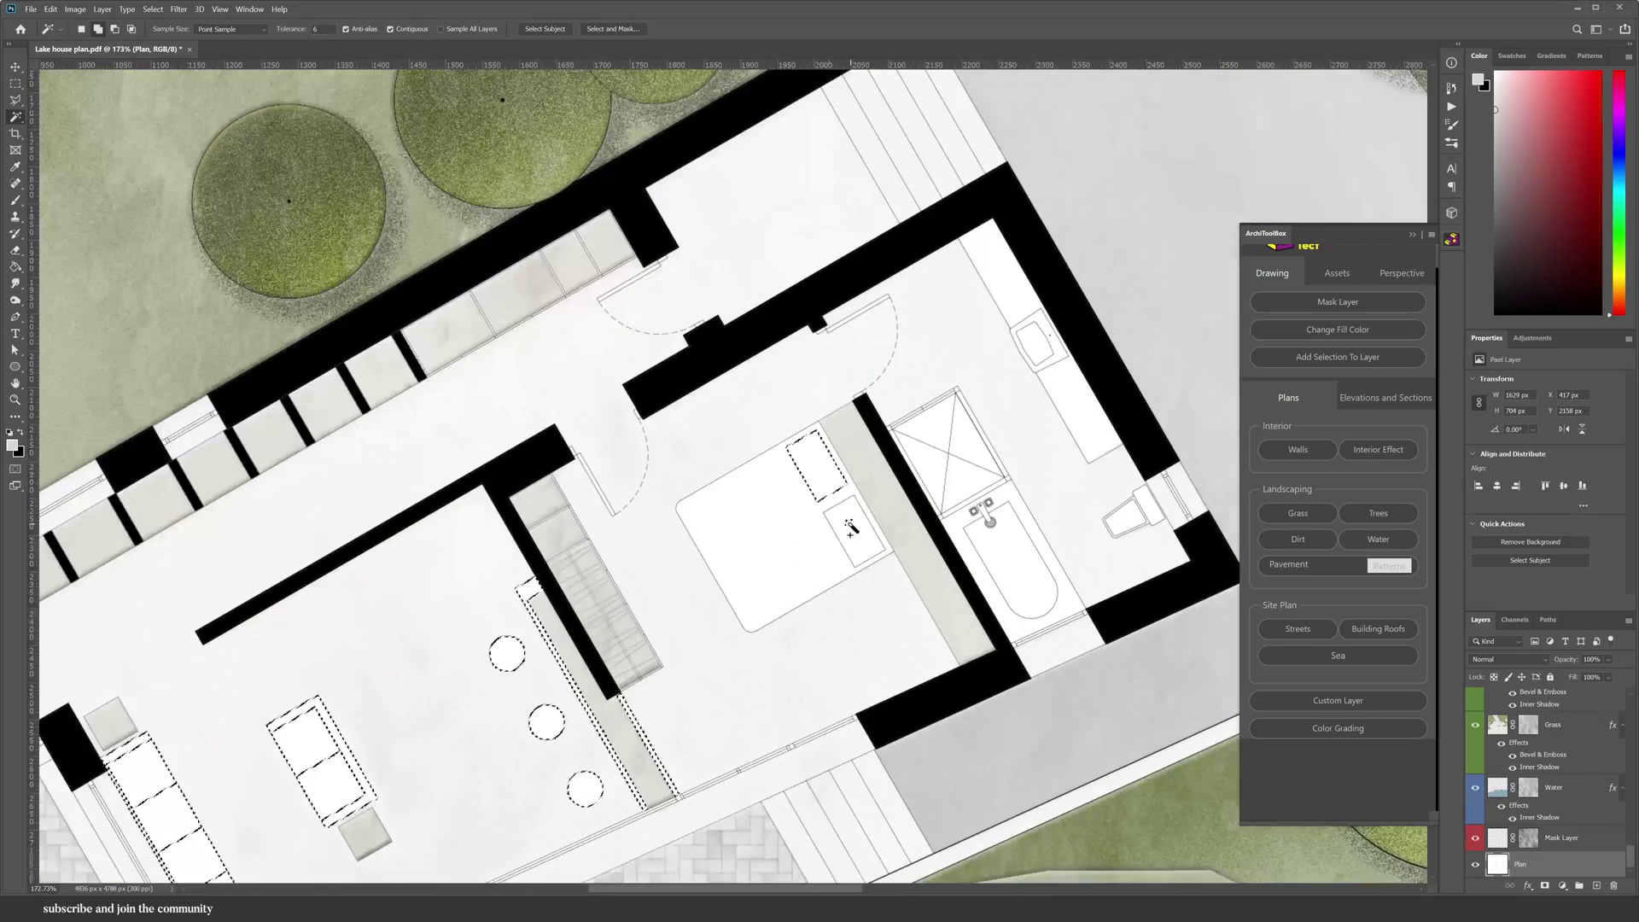
{"action": "left_click", "coordinate": [854, 530], "text": "shift"}
Add the bathroom's toilet and the washbasin counter to the selection
{"action": "scroll", "coordinate": [1144, 521], "scroll_direction": "up", "scroll_amount": 5}
{"action": "scroll", "coordinate": [1154, 503], "scroll_direction": "down", "scroll_amount": 2}
{"action": "scroll", "coordinate": [1135, 513], "scroll_direction": "up", "scroll_amount": 4}
{"action": "left_click", "coordinate": [1110, 512], "text": "shift"}
{"action": "scroll", "coordinate": [1110, 512], "scroll_direction": "down", "scroll_amount": 4}
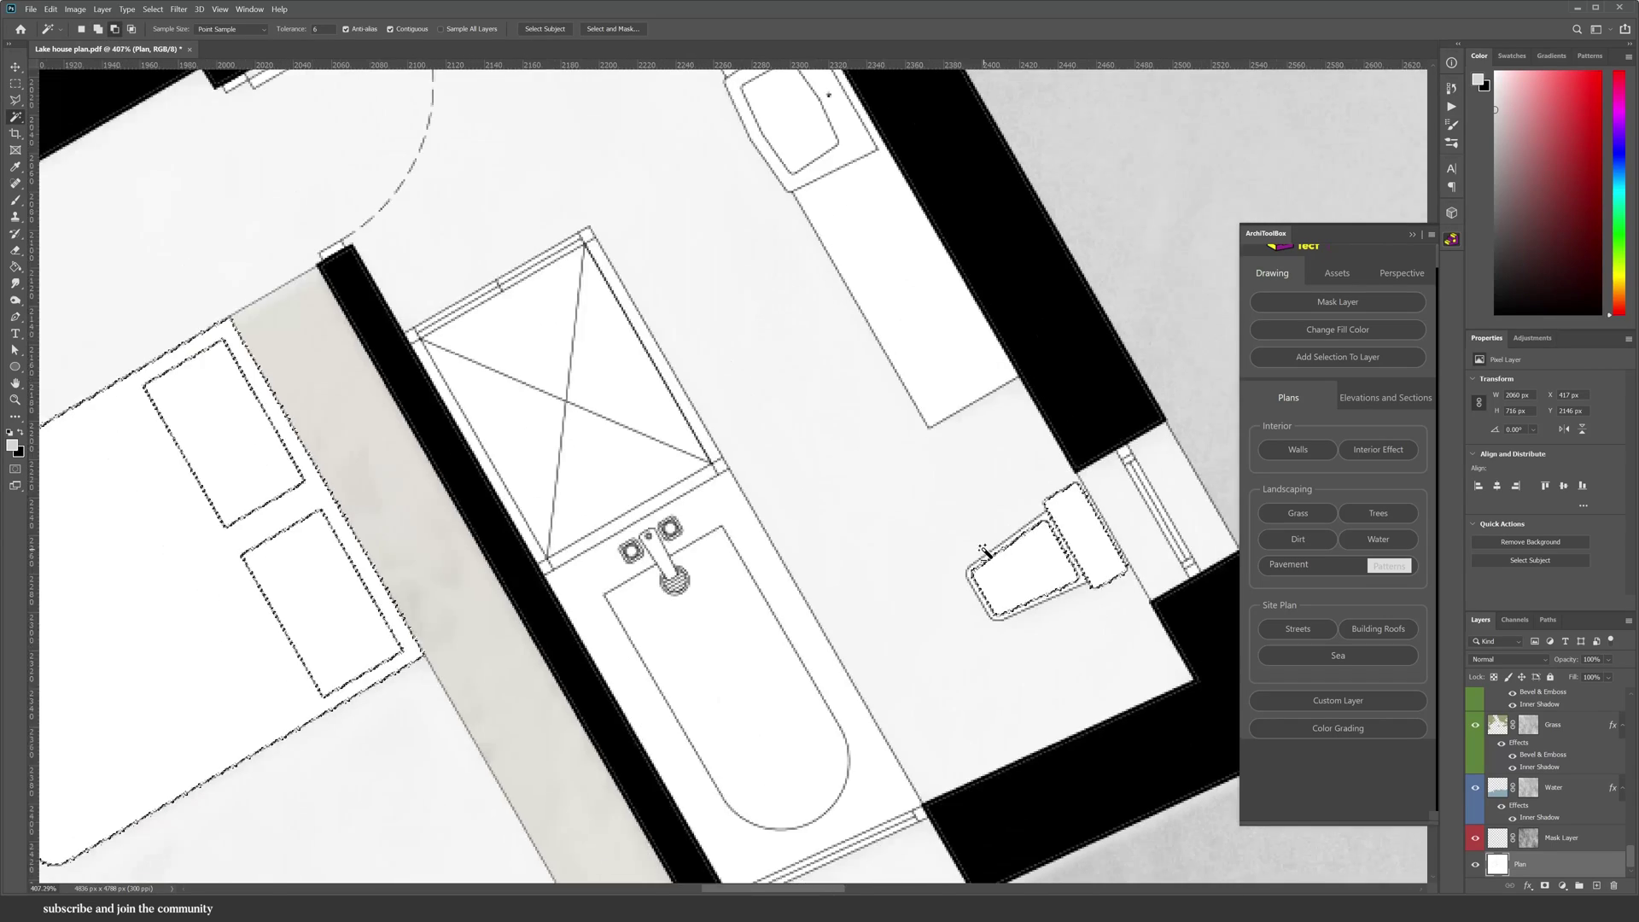
{"action": "scroll", "coordinate": [905, 320], "scroll_direction": "up", "scroll_amount": 1}
{"action": "left_click", "coordinate": [905, 320], "text": "shift"}
{"action": "left_click", "coordinate": [879, 301]}
Add the shower and bathtub area with the Polygonal Lasso and apply a Custom Layer effect with a light grey fill, about #dadada
{"action": "scroll", "coordinate": [1148, 602], "scroll_direction": "up", "scroll_amount": 3}
{"action": "key", "text": "l"}
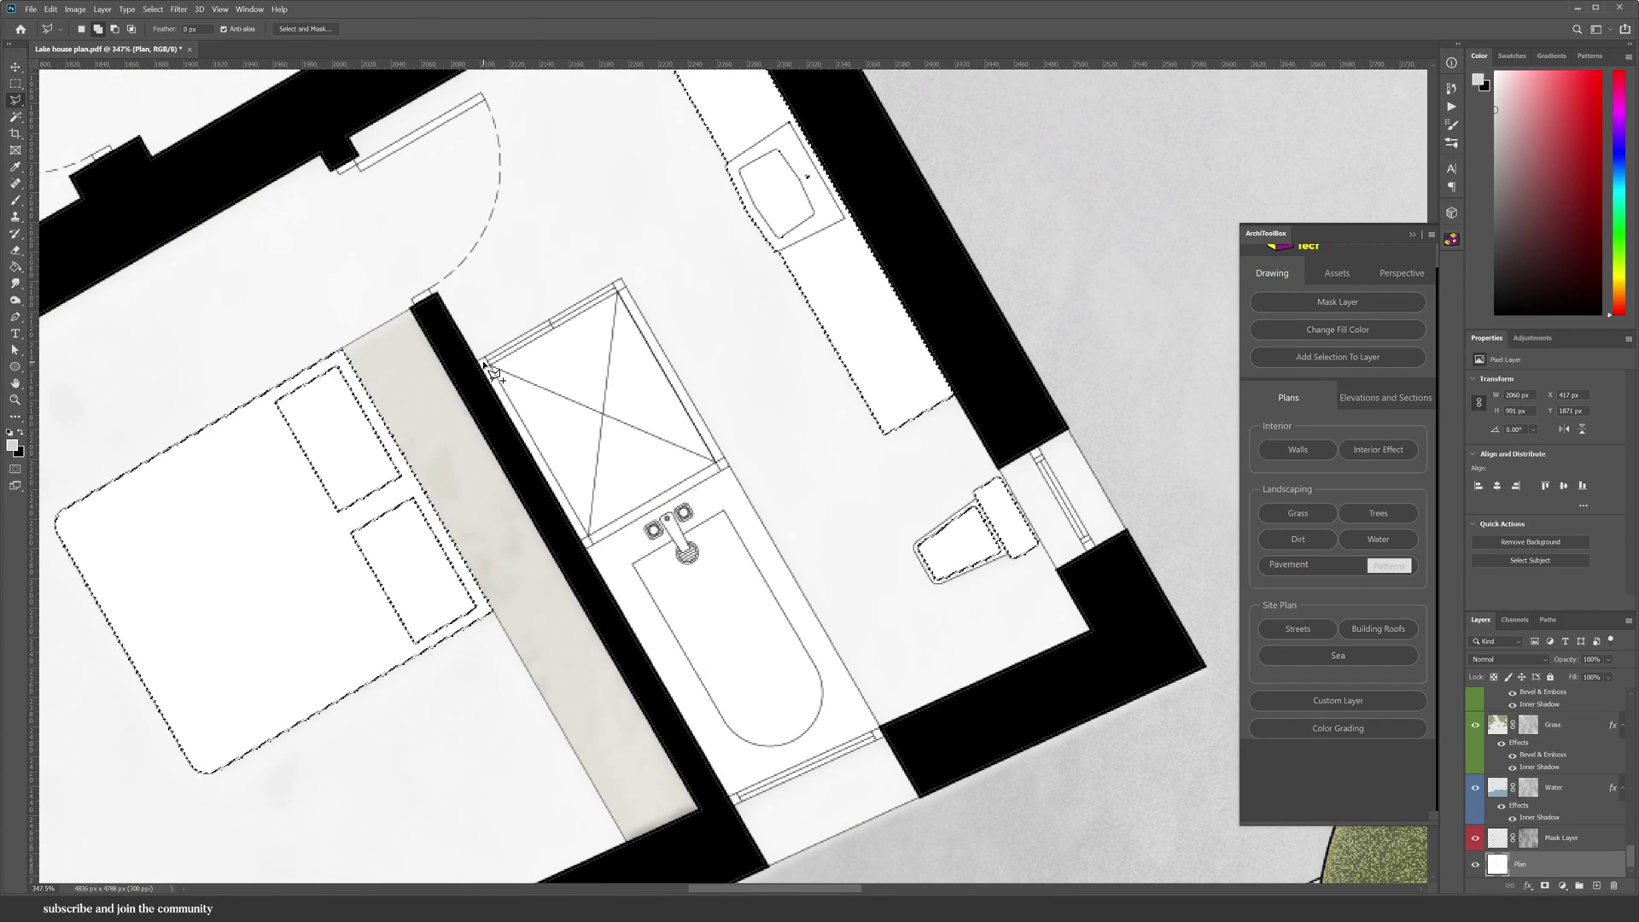
{"action": "left_click", "coordinate": [479, 362]}
{"action": "left_click", "coordinate": [621, 279]}
{"action": "left_click", "coordinate": [881, 728]}
{"action": "left_click", "coordinate": [731, 798]}
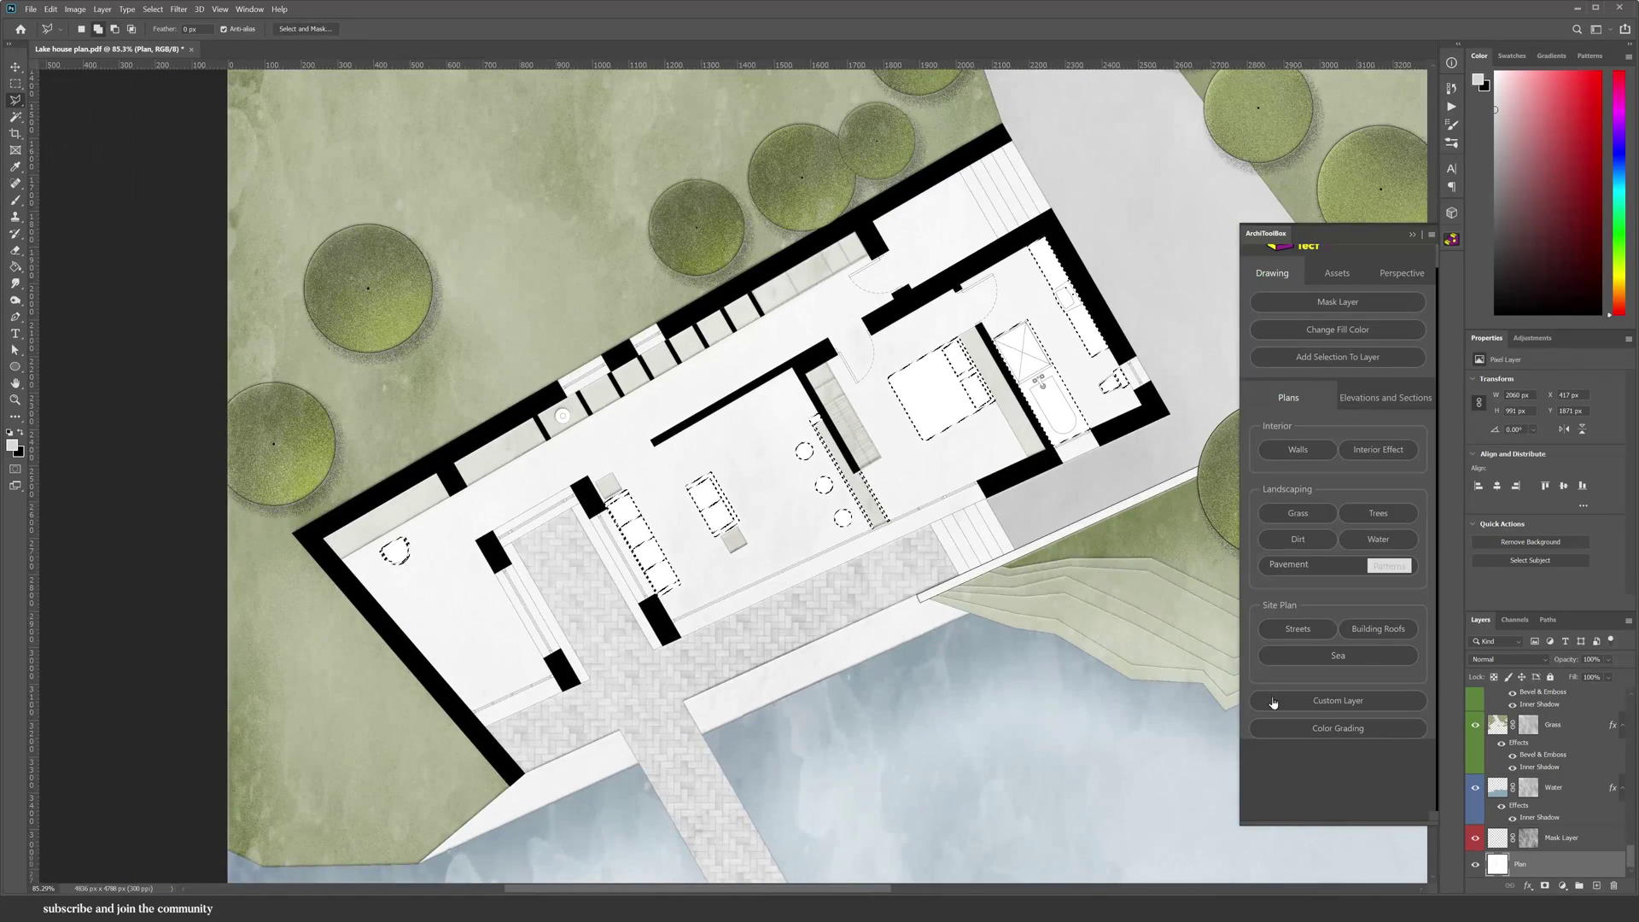
{"action": "left_click", "coordinate": [821, 633]}
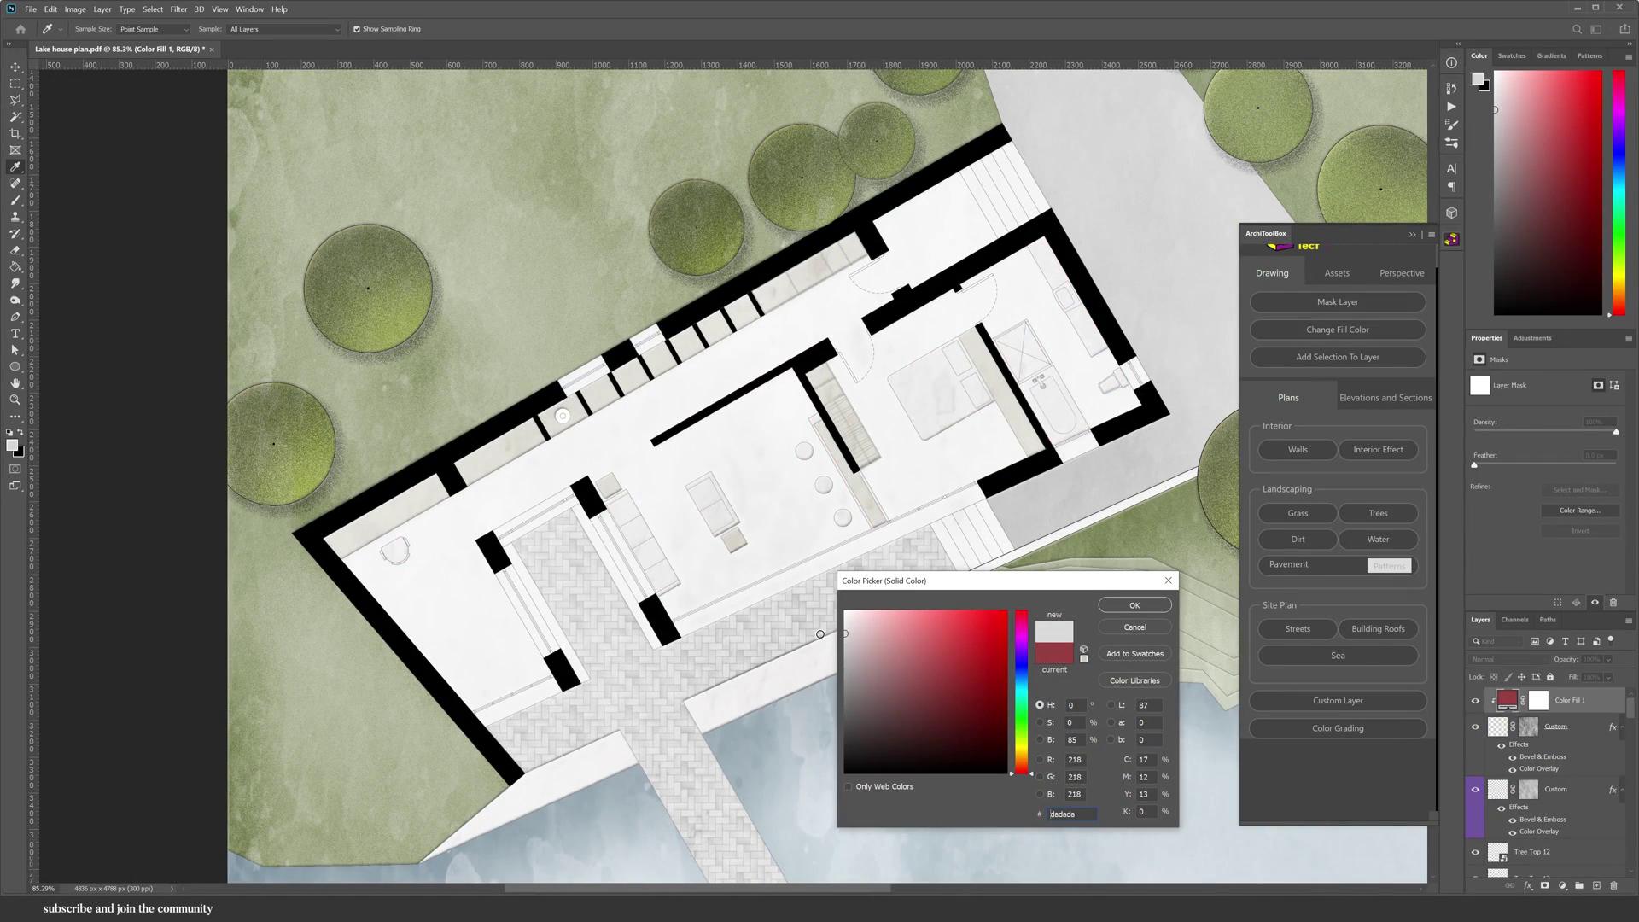
{"action": "left_click", "coordinate": [817, 637]}
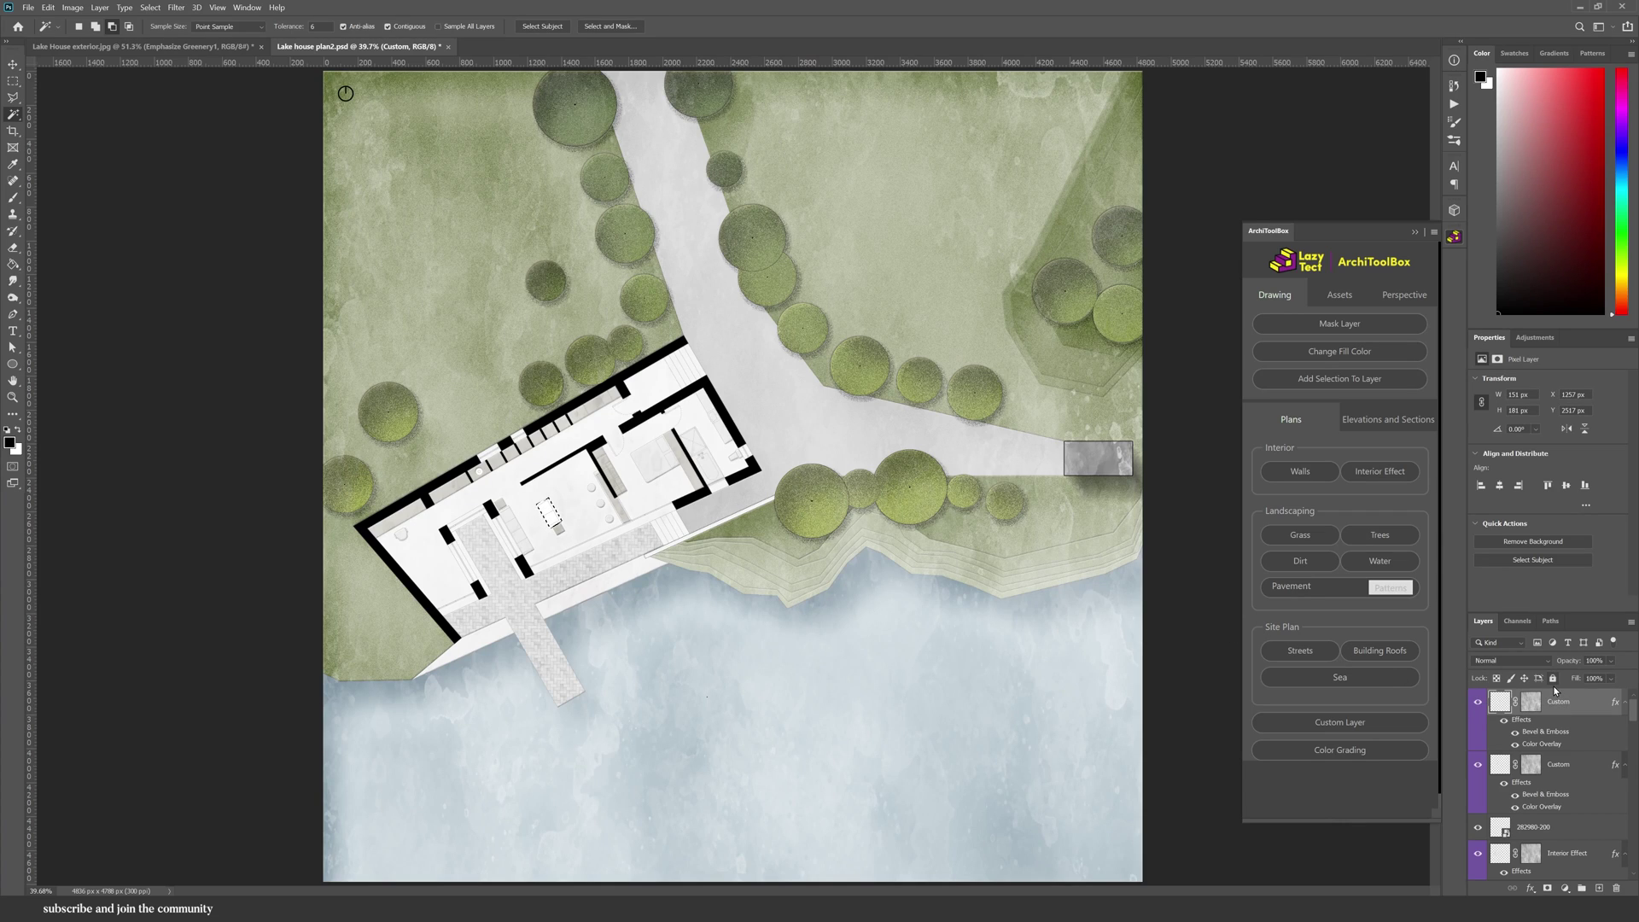
Identify the cabinets' Custom layer by toggling its visibility and add the selected small sofa area to that layer
{"action": "left_click", "coordinate": [1547, 764]}
{"action": "left_click", "coordinate": [1480, 766]}
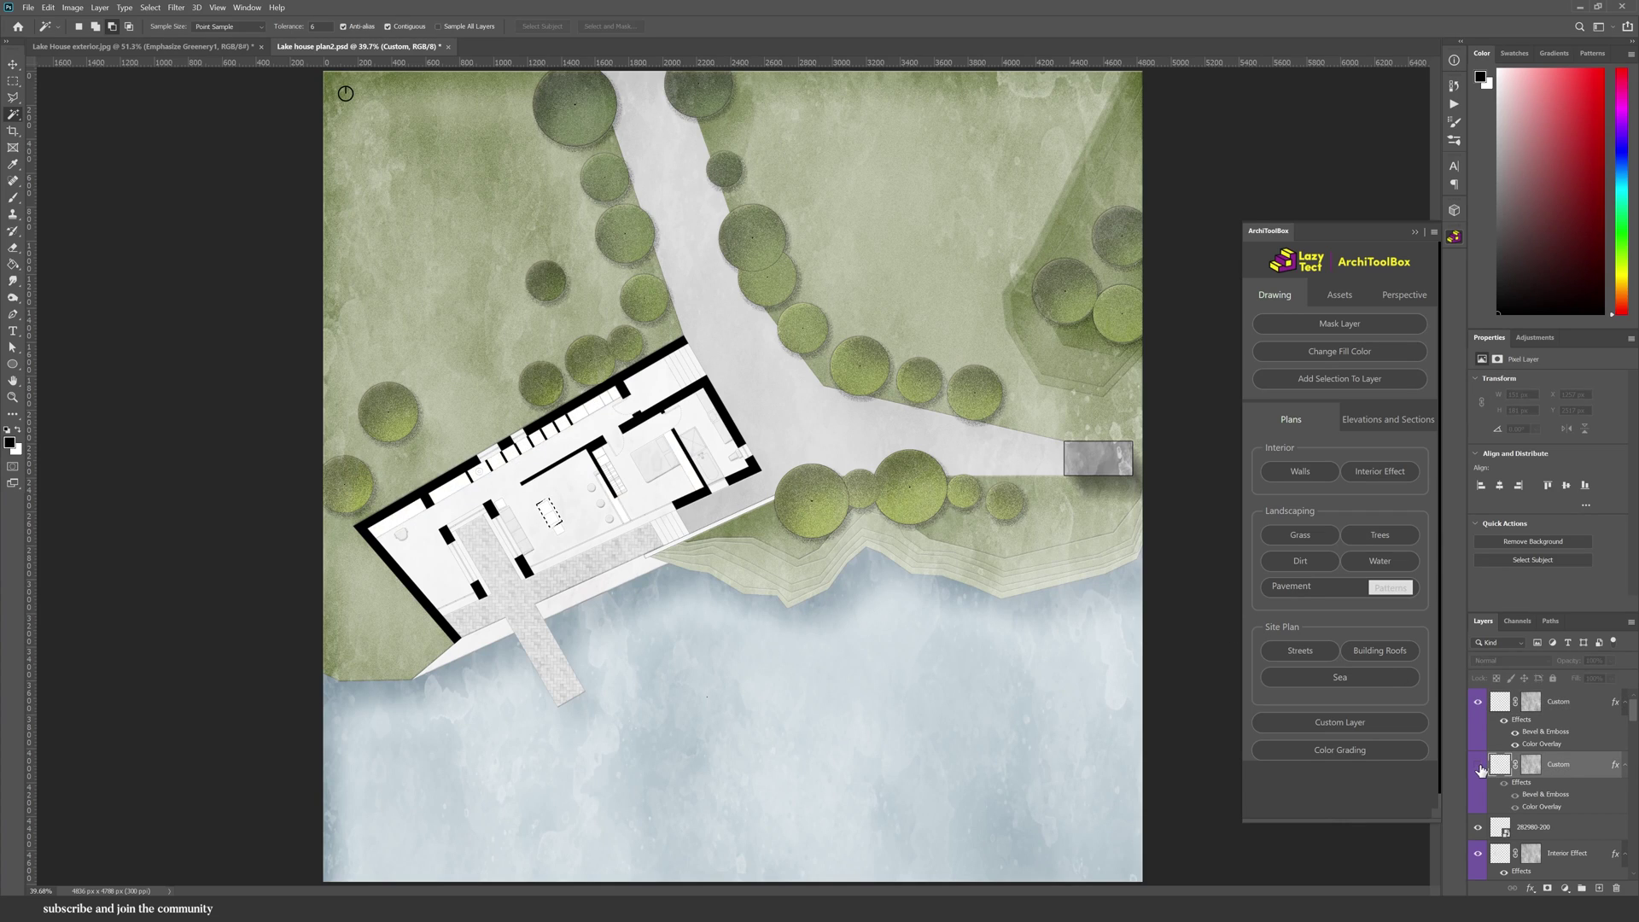
{"action": "left_click", "coordinate": [1479, 765]}
{"action": "left_click", "coordinate": [1479, 766]}
{"action": "left_click", "coordinate": [1479, 766]}
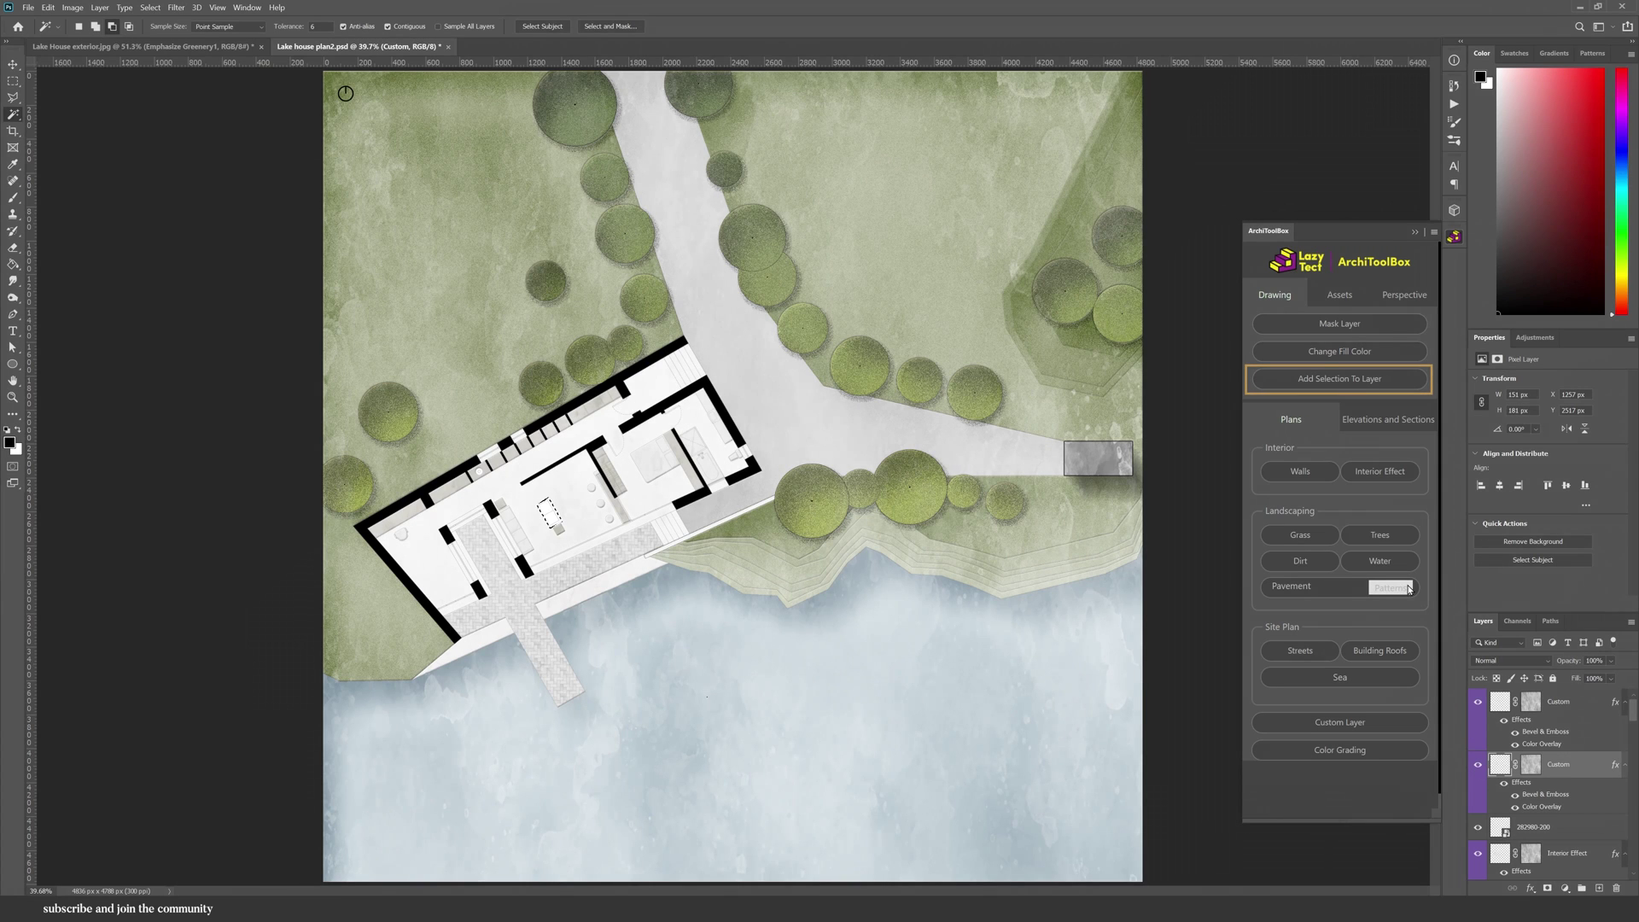
{"action": "left_click", "coordinate": [1319, 381]}
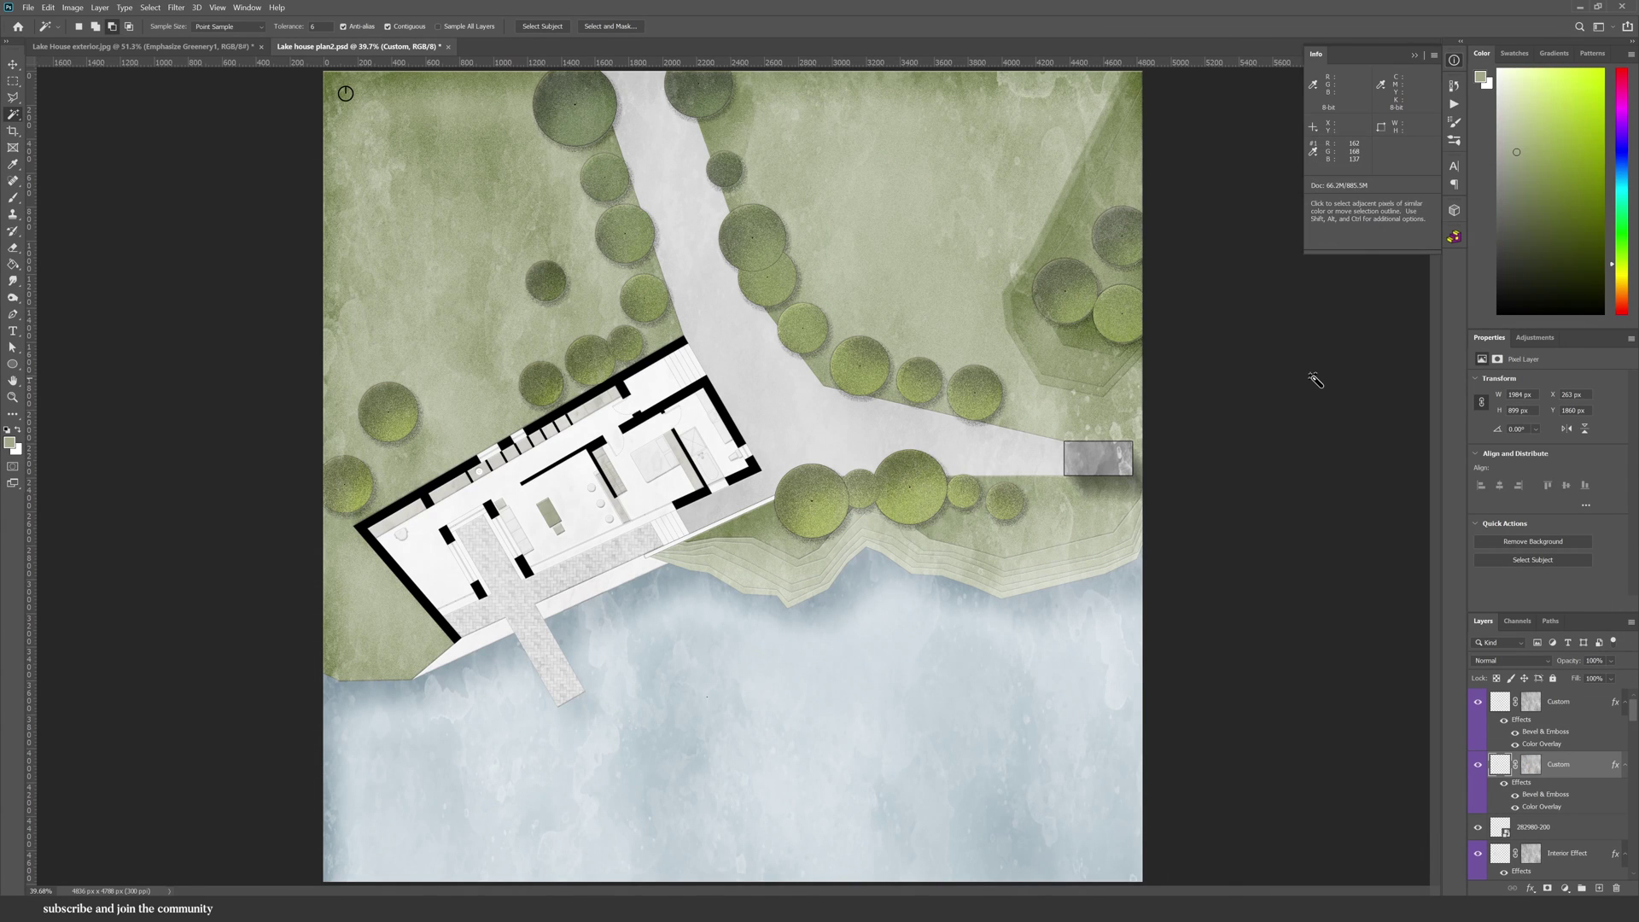
Change the fill color of the cabinets' Custom layer by picking a new shade in the color picker
{"action": "left_click", "coordinate": [1453, 237]}
{"action": "left_click", "coordinate": [1348, 350]}
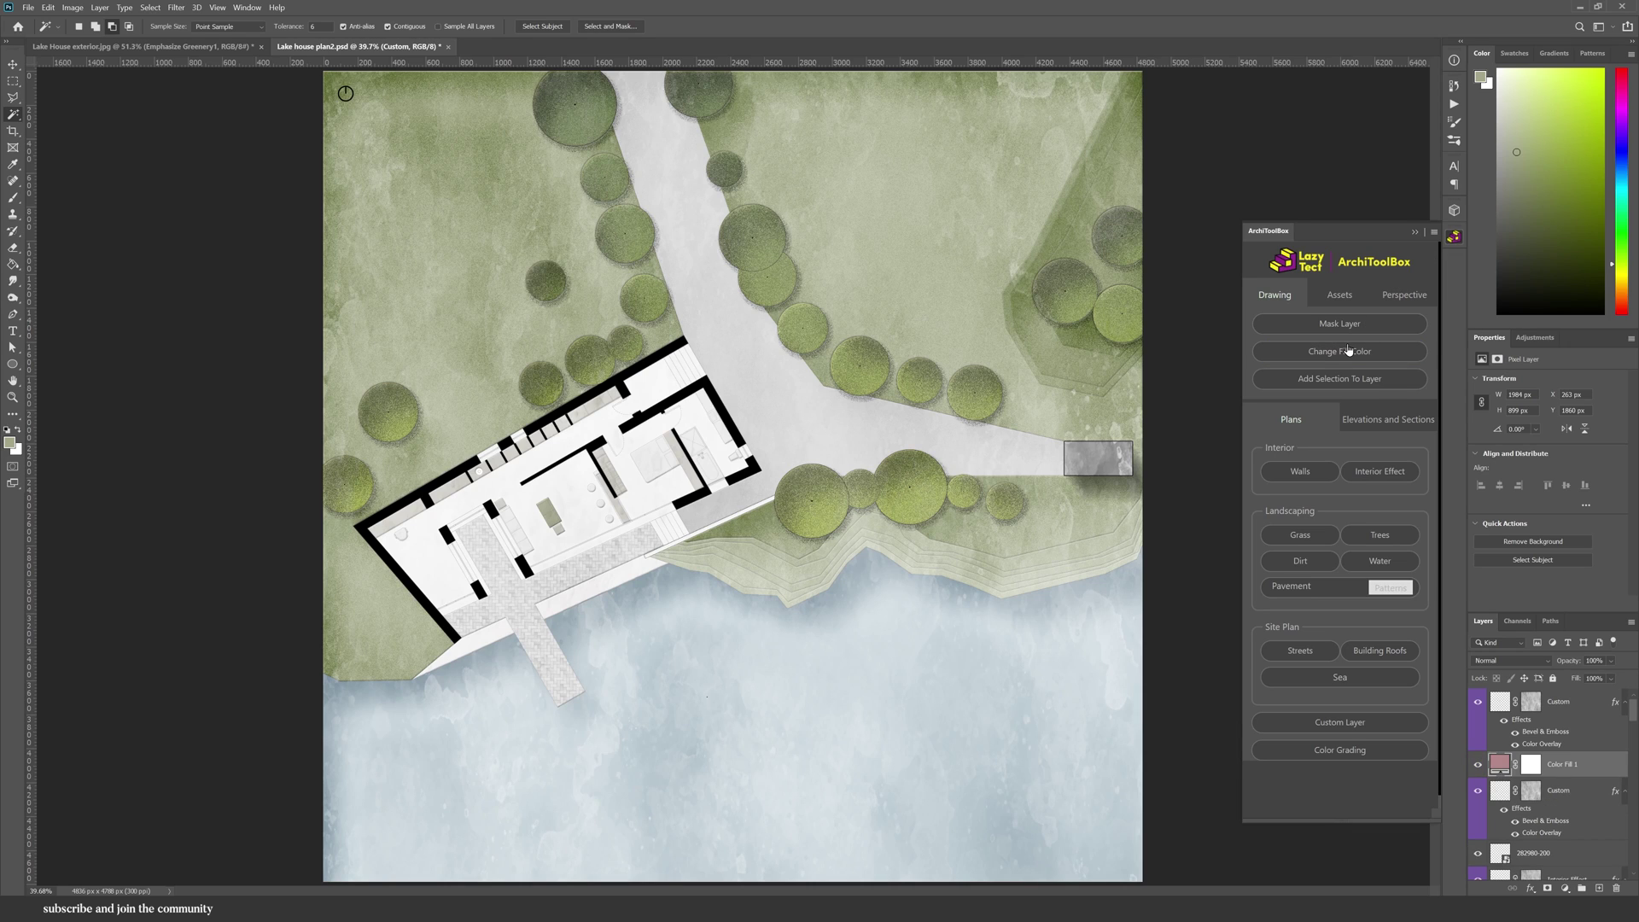
{"action": "left_click_drag", "start_coordinate": [619, 496], "coordinate": [1032, 493]}
{"action": "mouse_move", "coordinate": [840, 550]}
{"action": "left_mouse_down"}
{"action": "mouse_move", "coordinate": [826, 559]}
{"action": "mouse_move", "coordinate": [841, 536]}
{"action": "mouse_move", "coordinate": [822, 530]}
{"action": "mouse_move", "coordinate": [825, 556]}
{"action": "mouse_move", "coordinate": [823, 540]}
{"action": "left_mouse_up"}
{"action": "left_click", "coordinate": [1113, 509]}
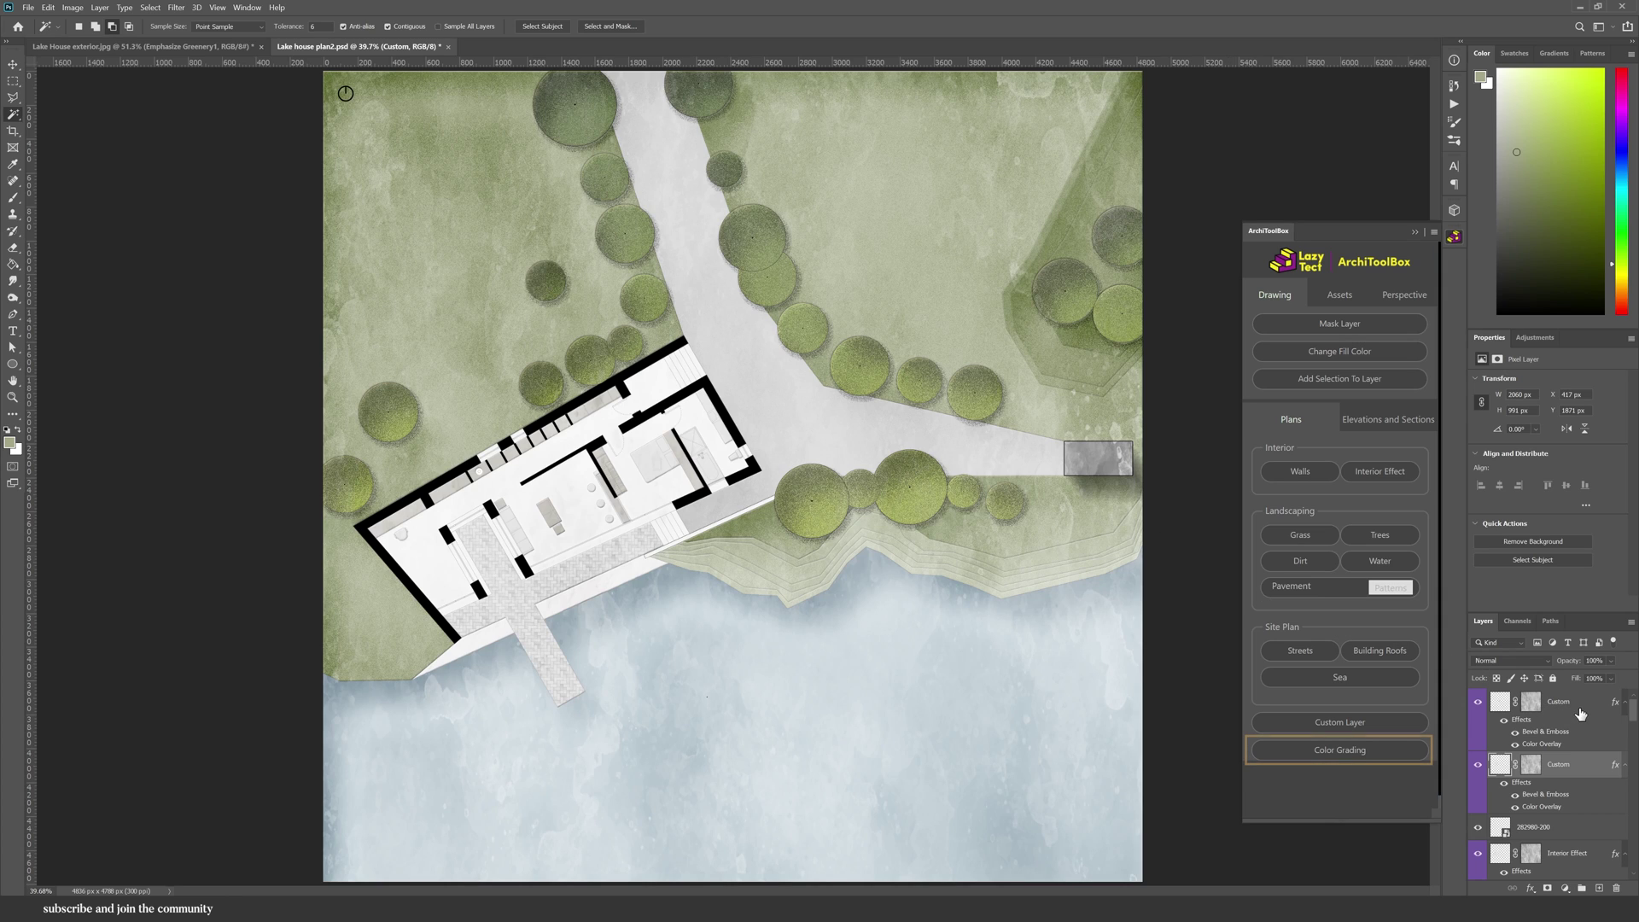
Apply the Color Grading effect to the finished plan and toggle the Color Lookup layer's visibility to compare the result
{"action": "left_click", "coordinate": [1384, 755]}
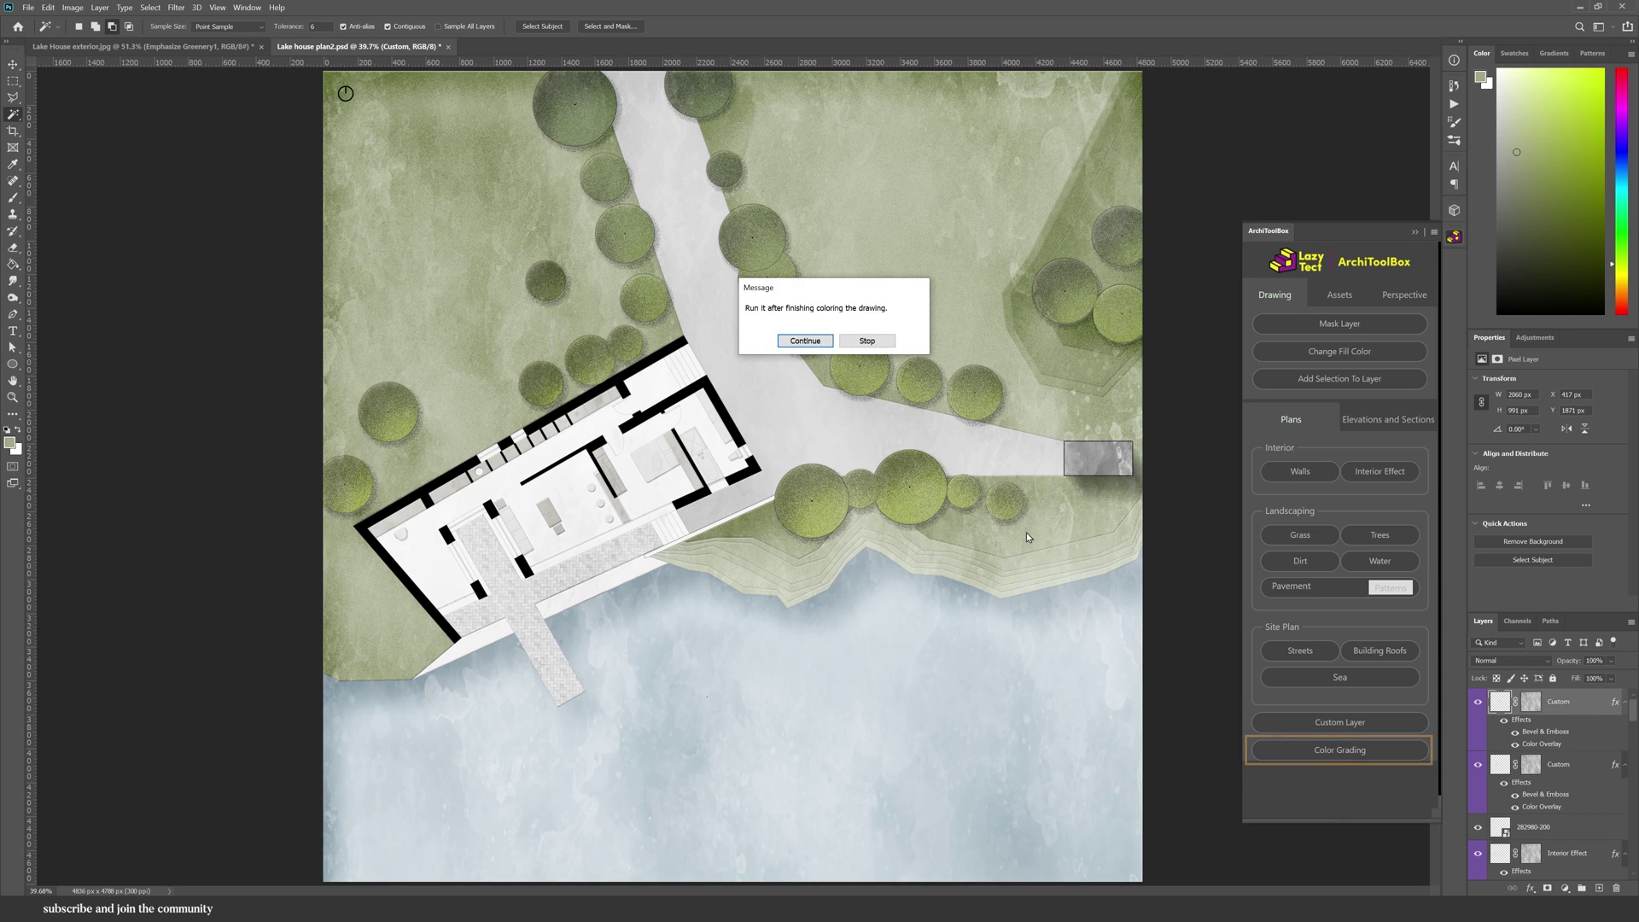
{"action": "left_click", "coordinate": [805, 340]}
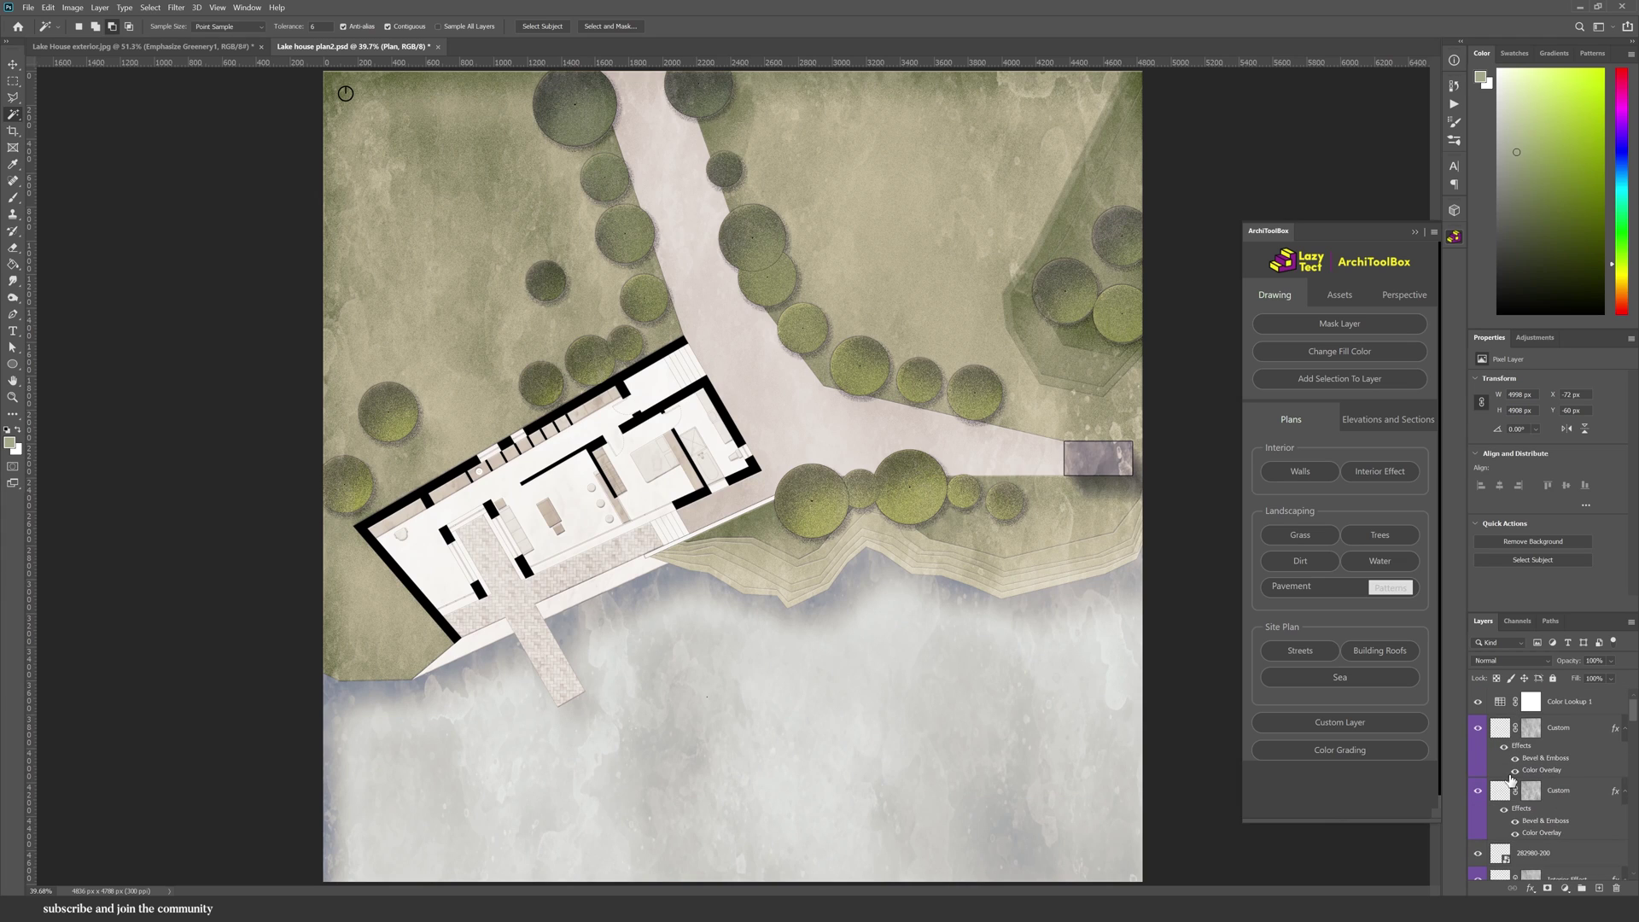
{"action": "left_click", "coordinate": [1479, 703]}
{"action": "left_click", "coordinate": [1479, 703]}
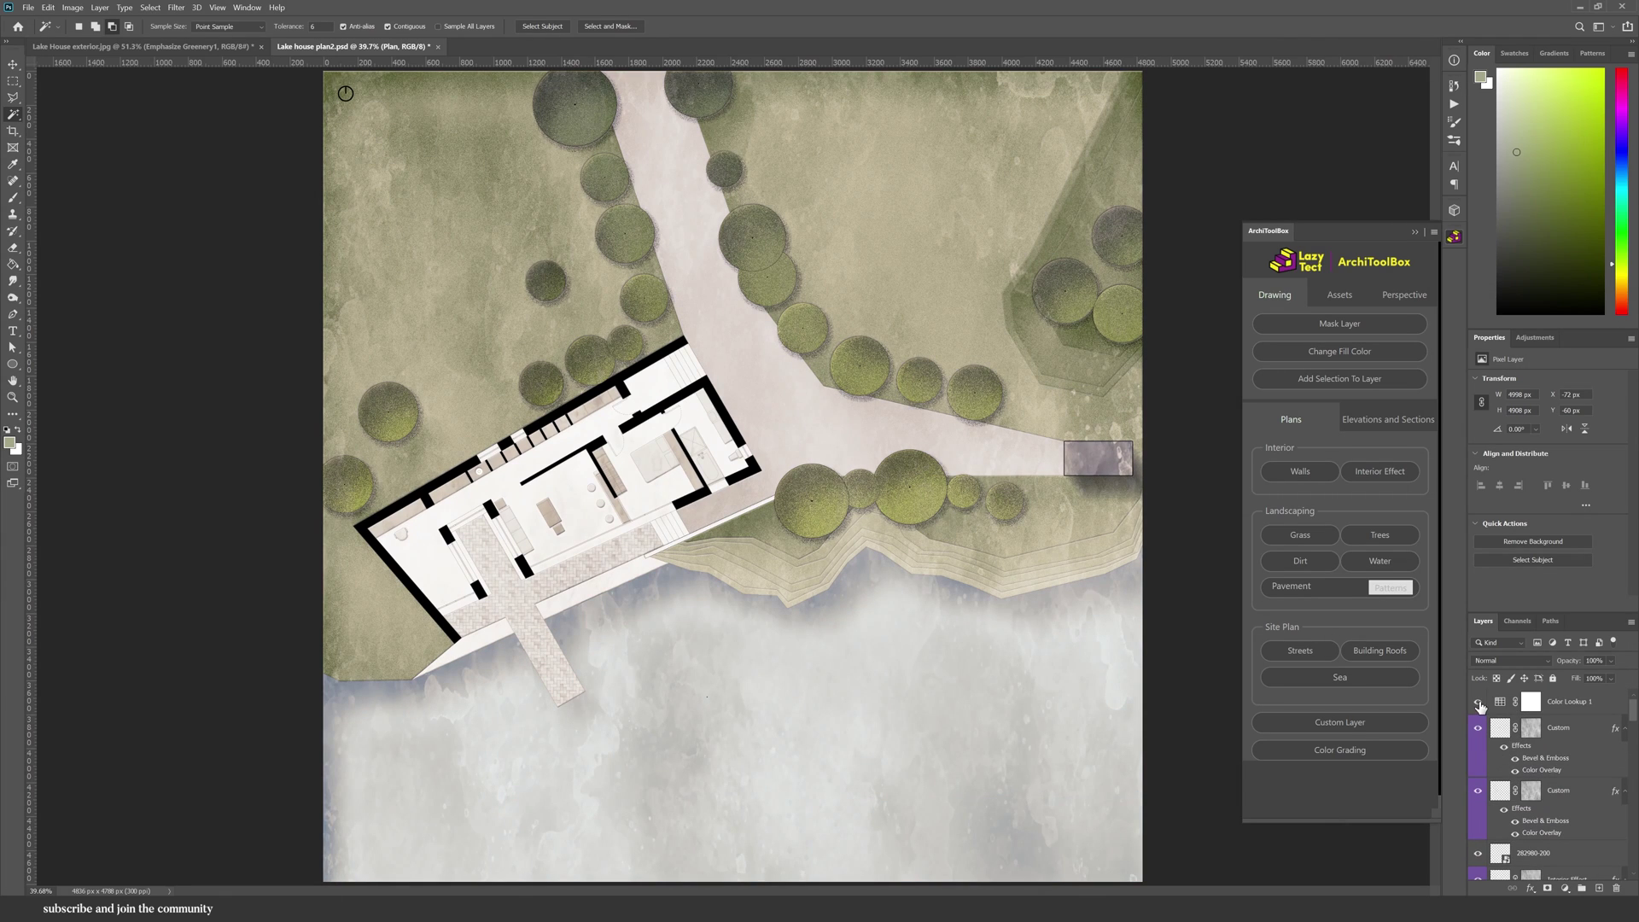
Try other 3D LUT presets on the Color Lookup layer, starting with Candlelight.CUBE and moving on to the following one
{"action": "left_click", "coordinate": [1532, 705]}
{"action": "left_click", "coordinate": [1500, 707]}
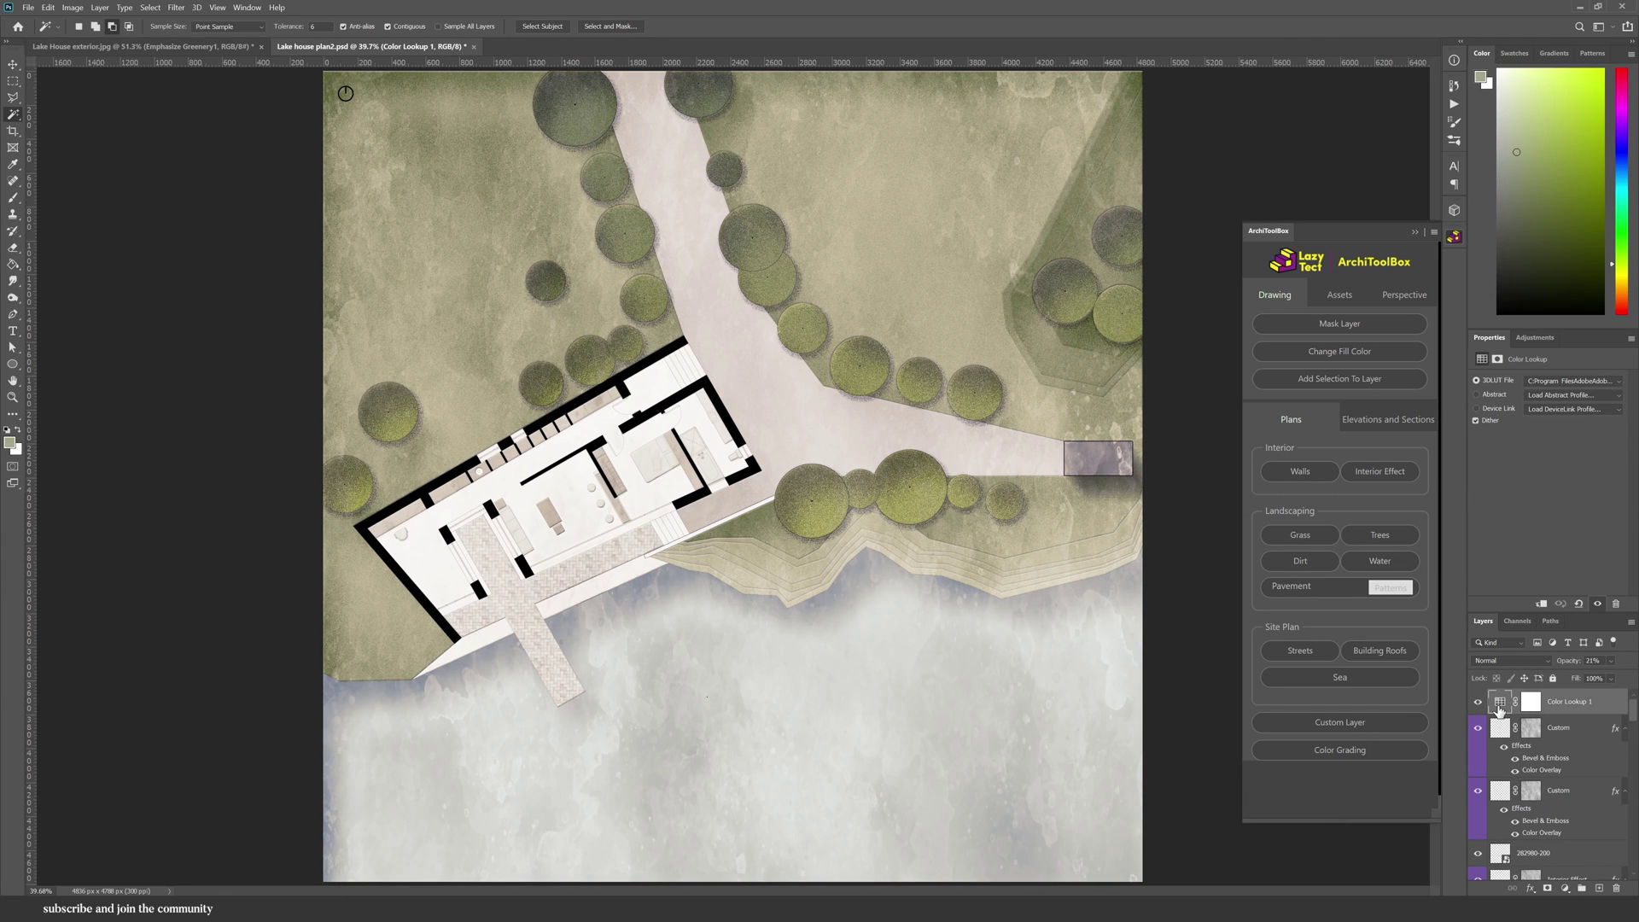
{"action": "left_click", "coordinate": [1545, 384]}
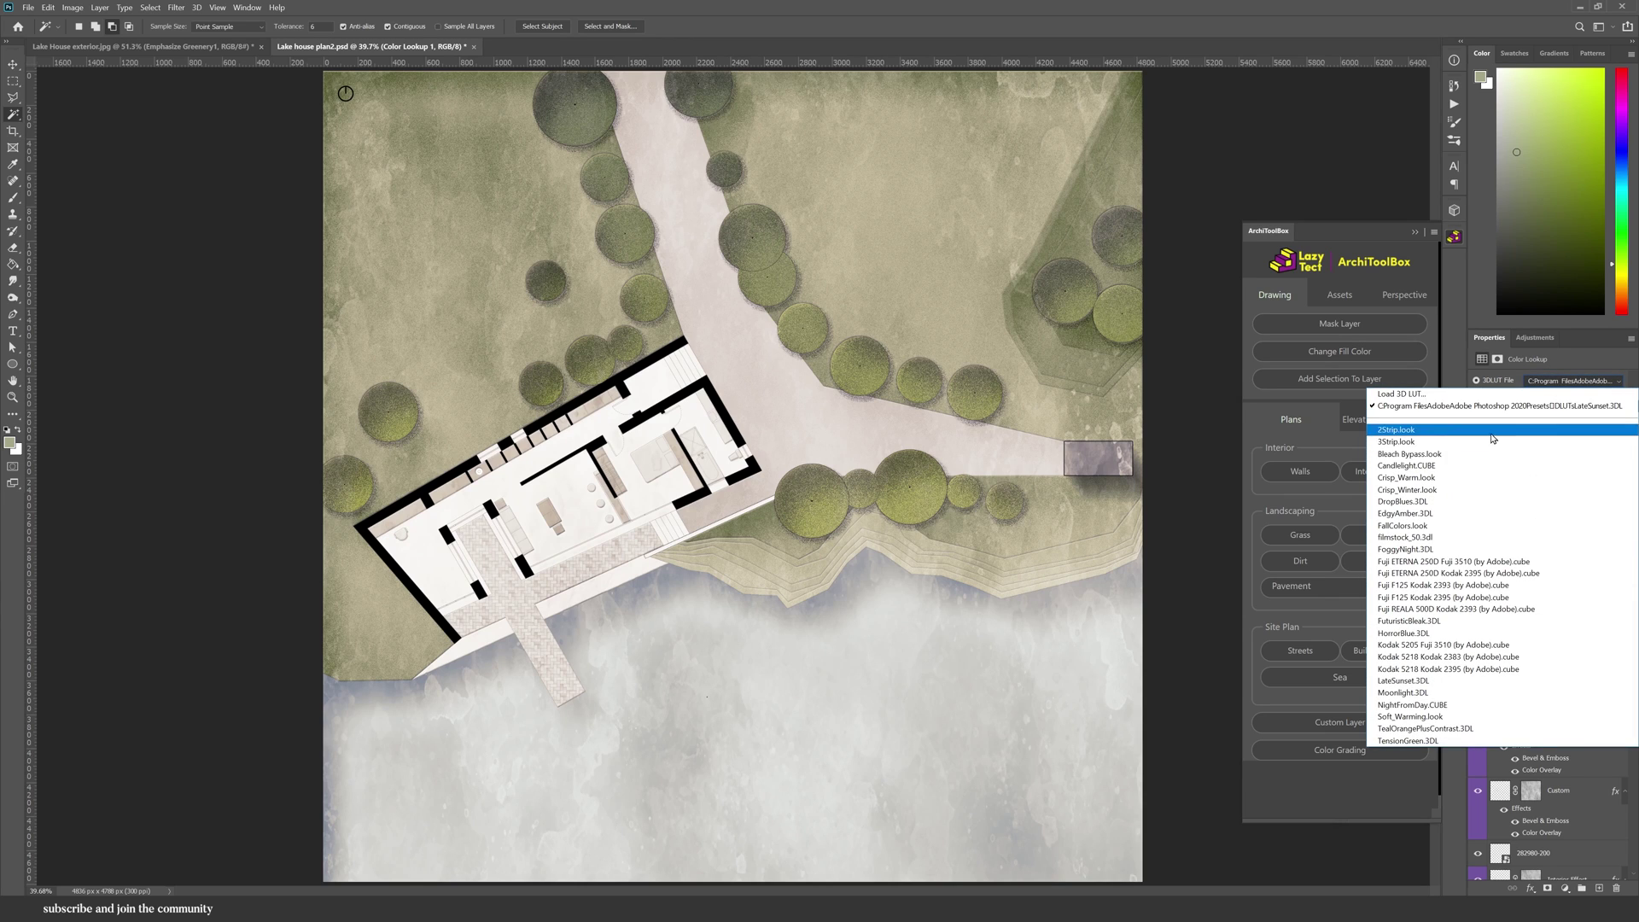
{"action": "left_click", "coordinate": [1494, 466]}
{"action": "key", "text": "Down"}
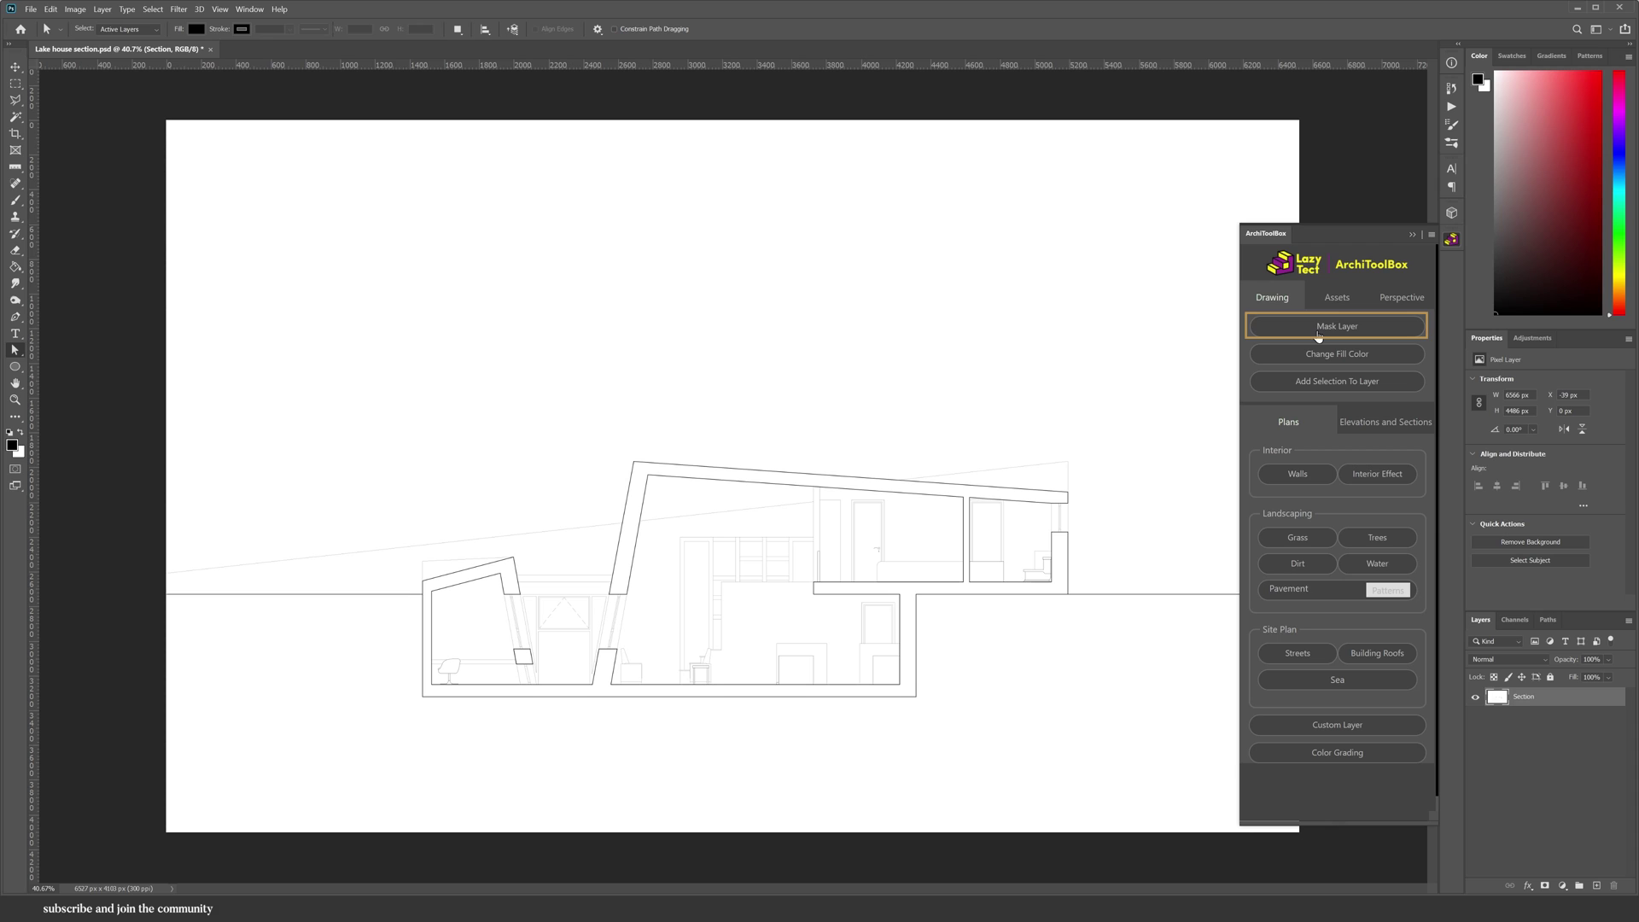
Create a mask layer for the section drawing and apply the Elevations and Sections Ground Fill effect to the area below ground
{"action": "left_click", "coordinate": [1318, 333]}
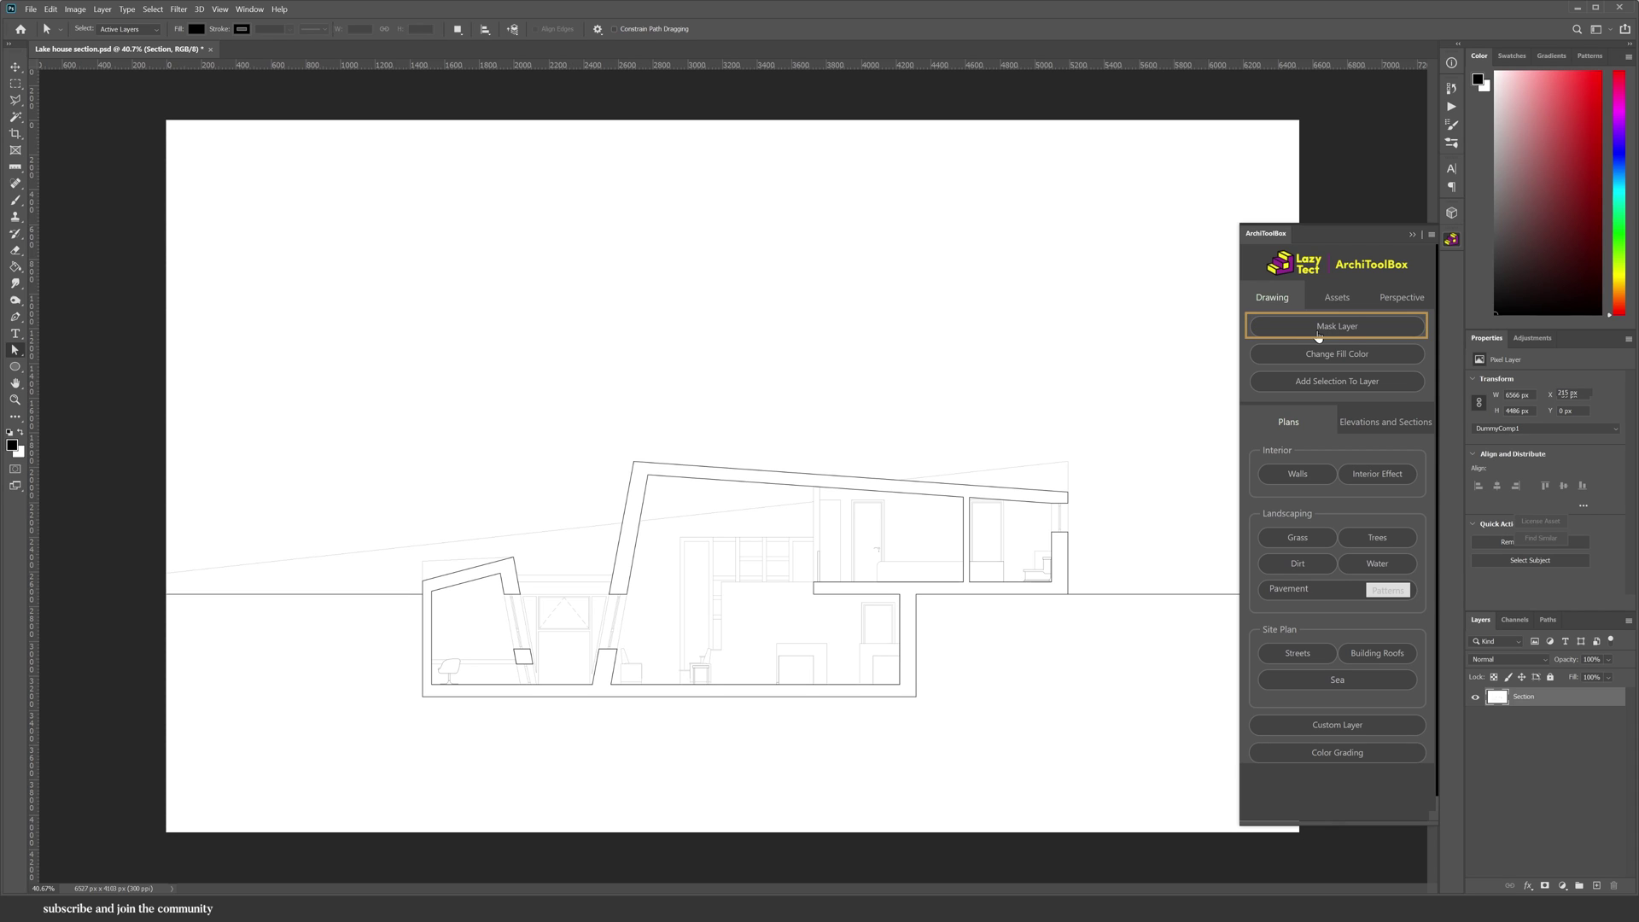
{"action": "left_click", "coordinate": [1367, 423]}
{"action": "key", "text": "w"}
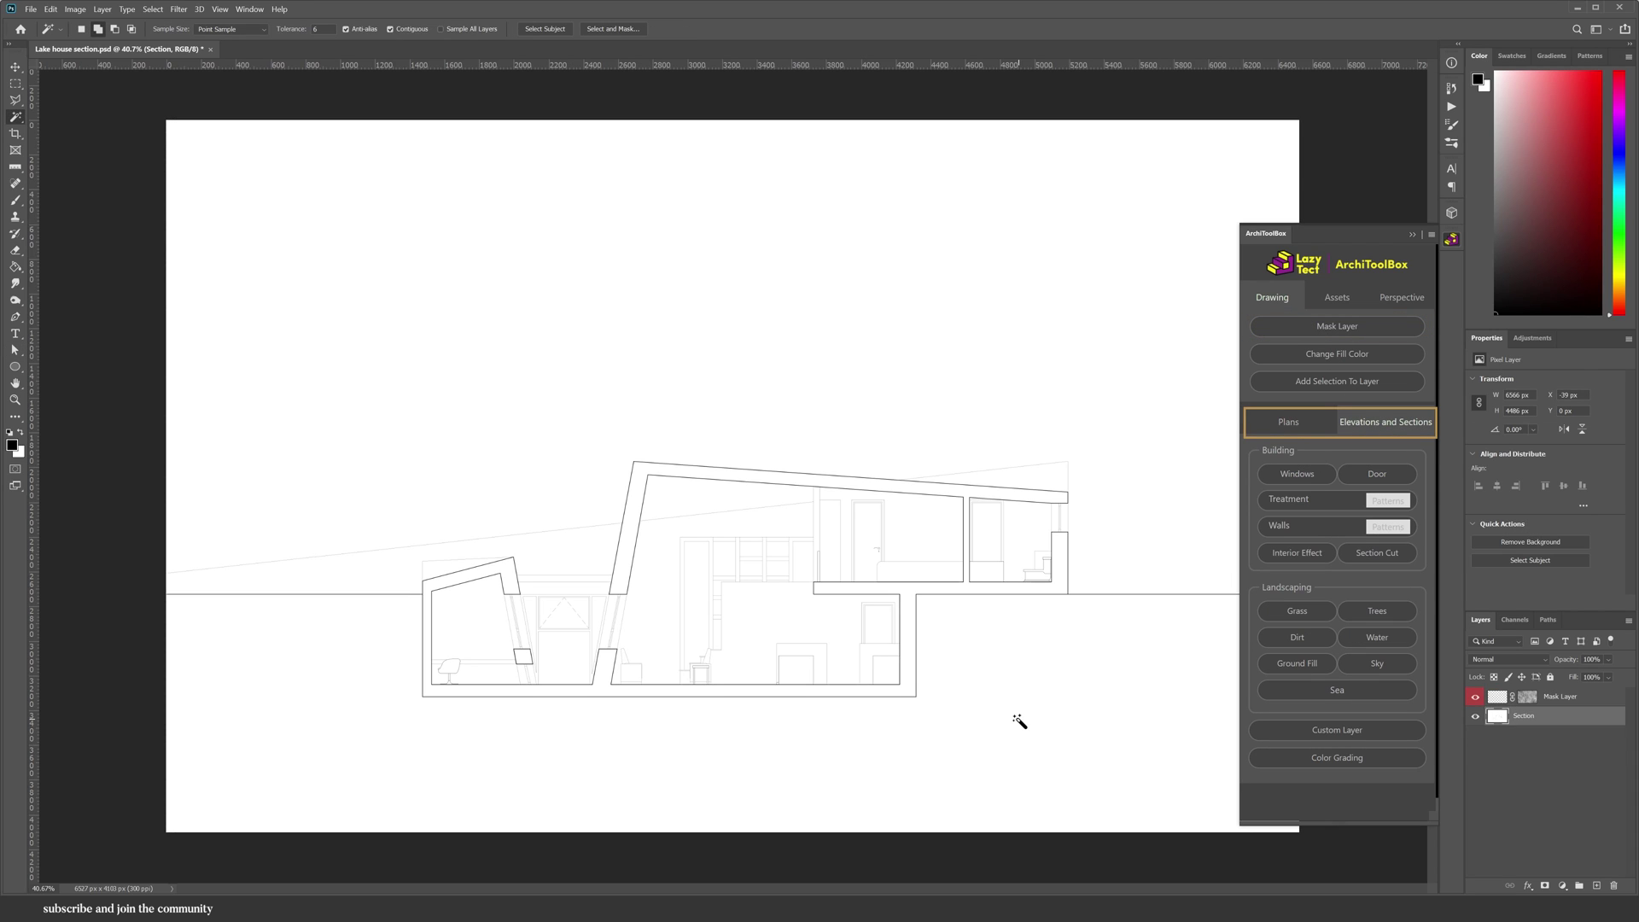
{"action": "left_click", "coordinate": [942, 724]}
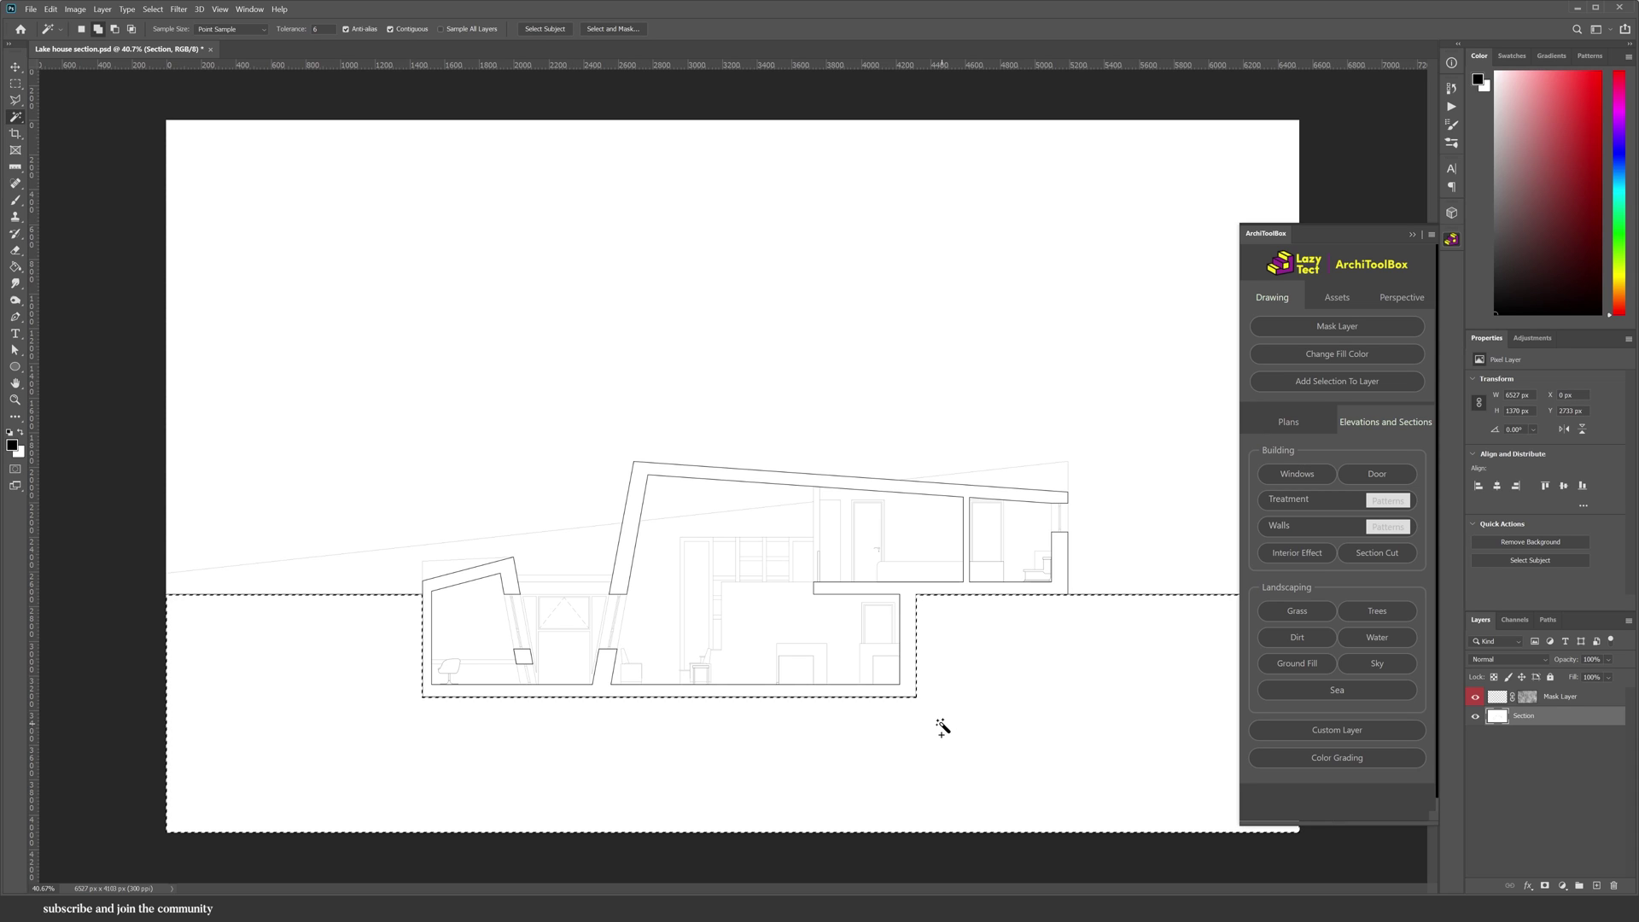
{"action": "left_click", "coordinate": [1313, 668]}
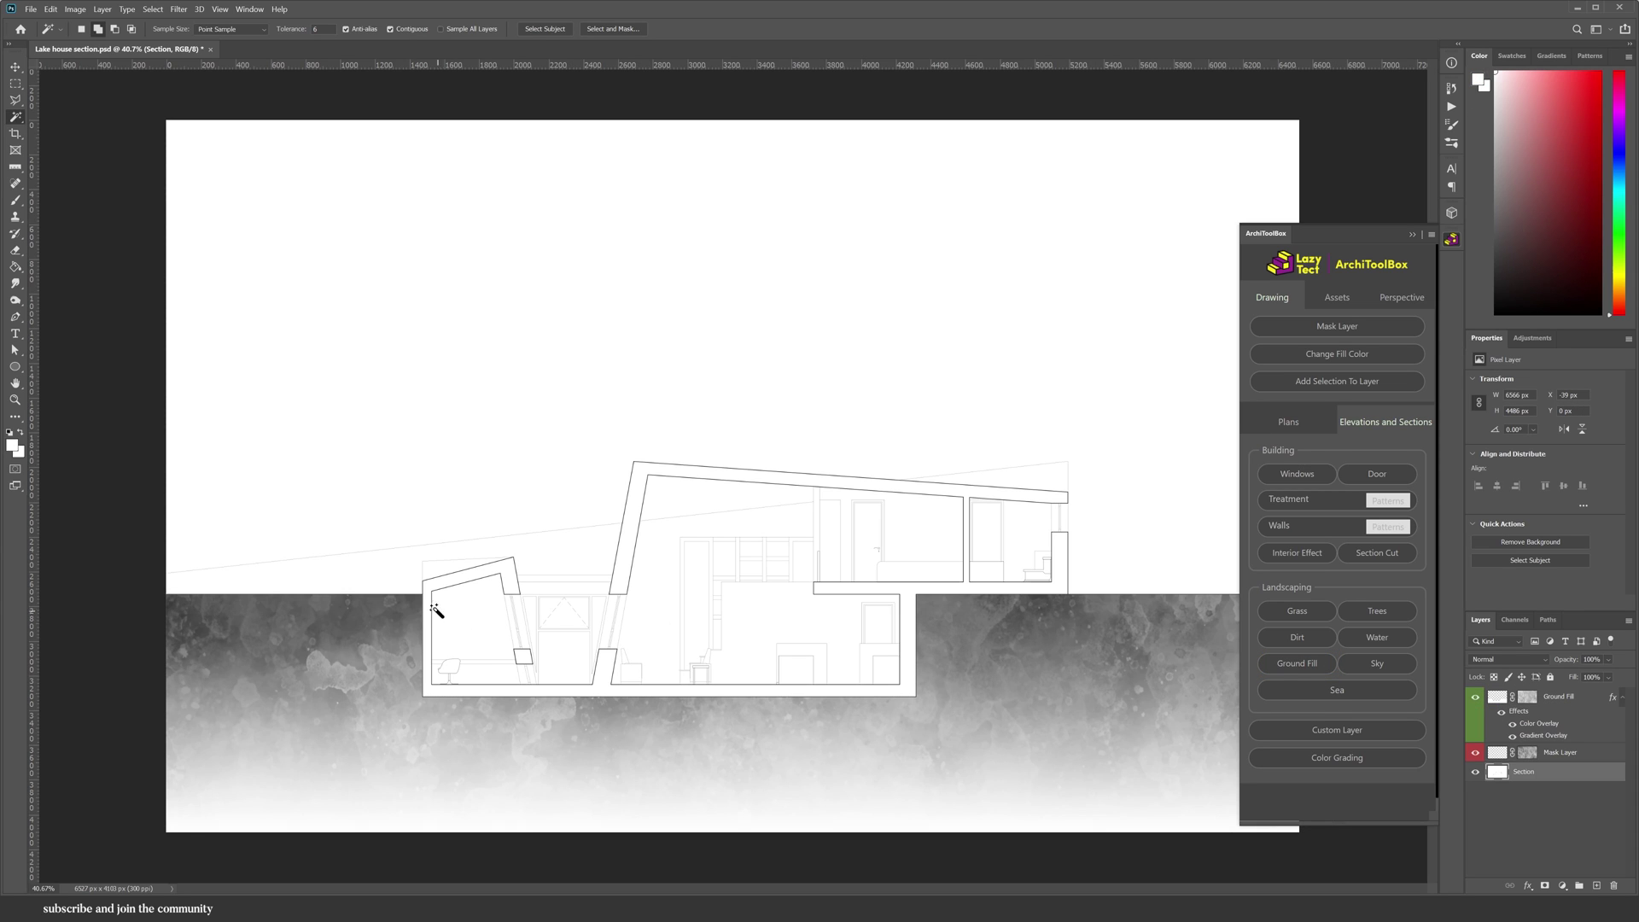
Apply the Grass effect to the sloping hill beside the house and the Sky effect to the area above the section
{"action": "left_click", "coordinate": [387, 587]}
{"action": "left_click", "coordinate": [1315, 614]}
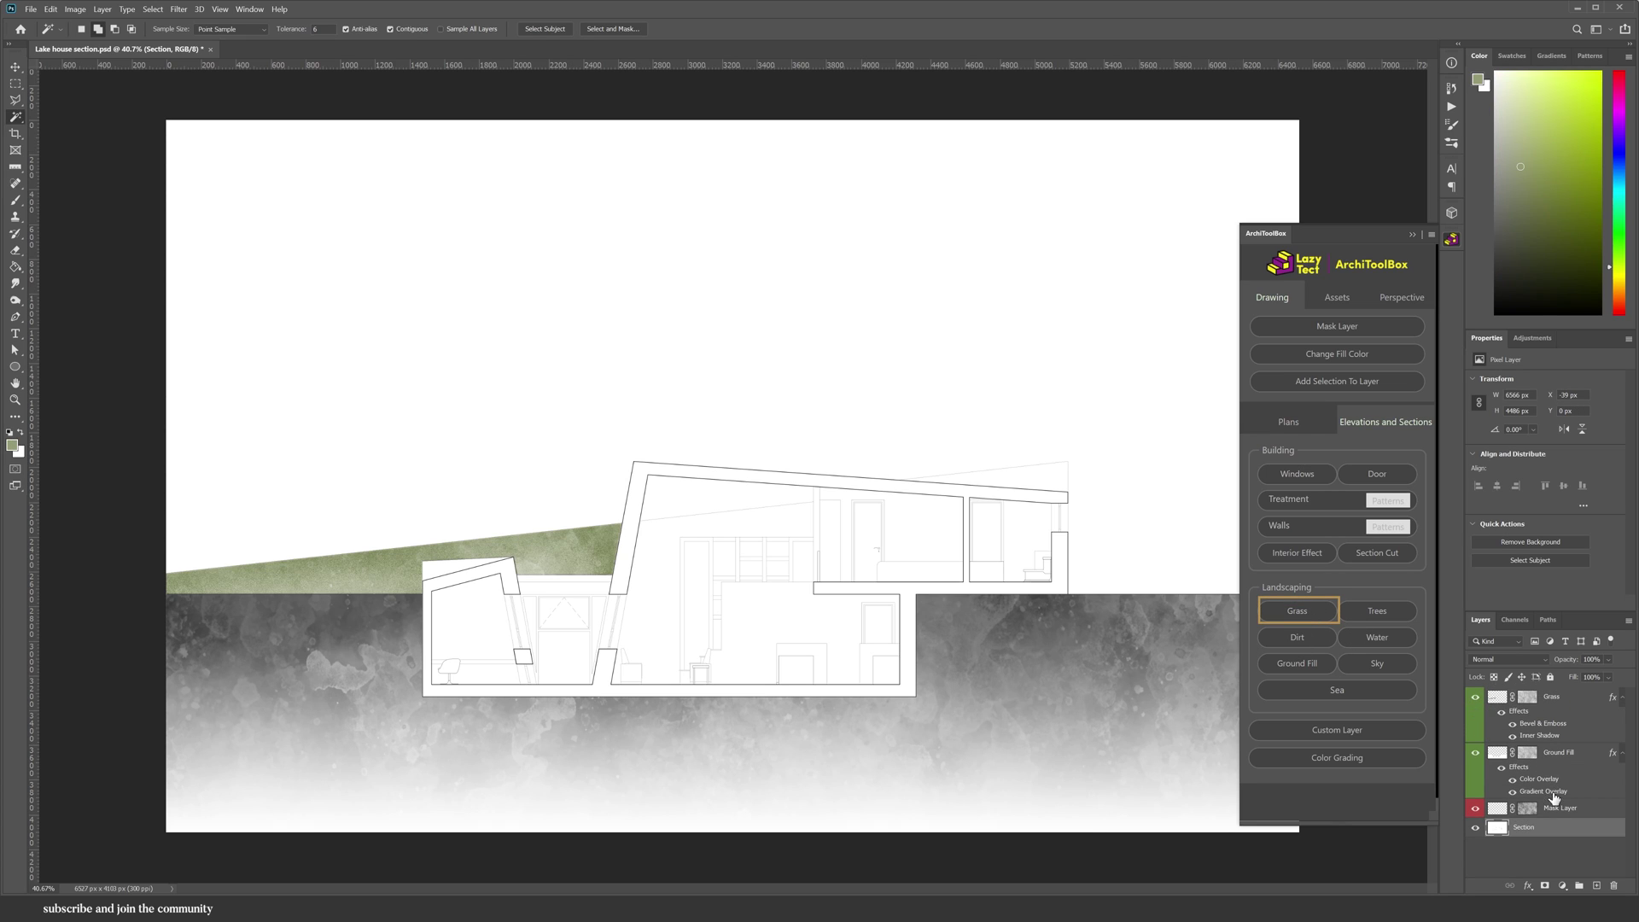
{"action": "left_click", "coordinate": [1117, 504]}
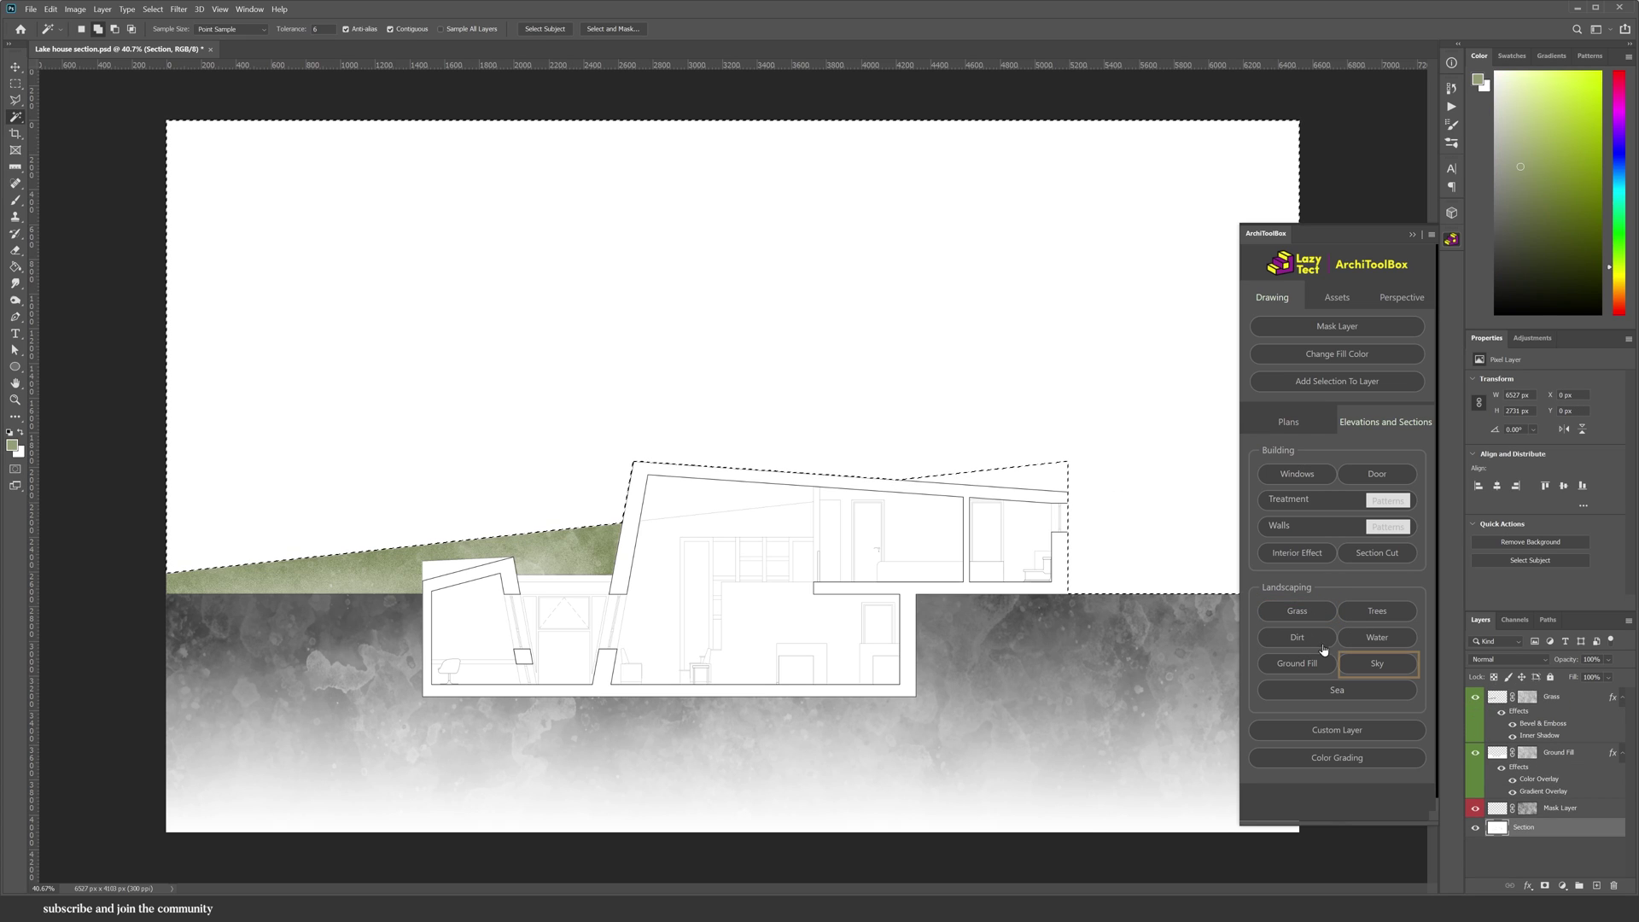
{"action": "left_click", "coordinate": [1377, 664]}
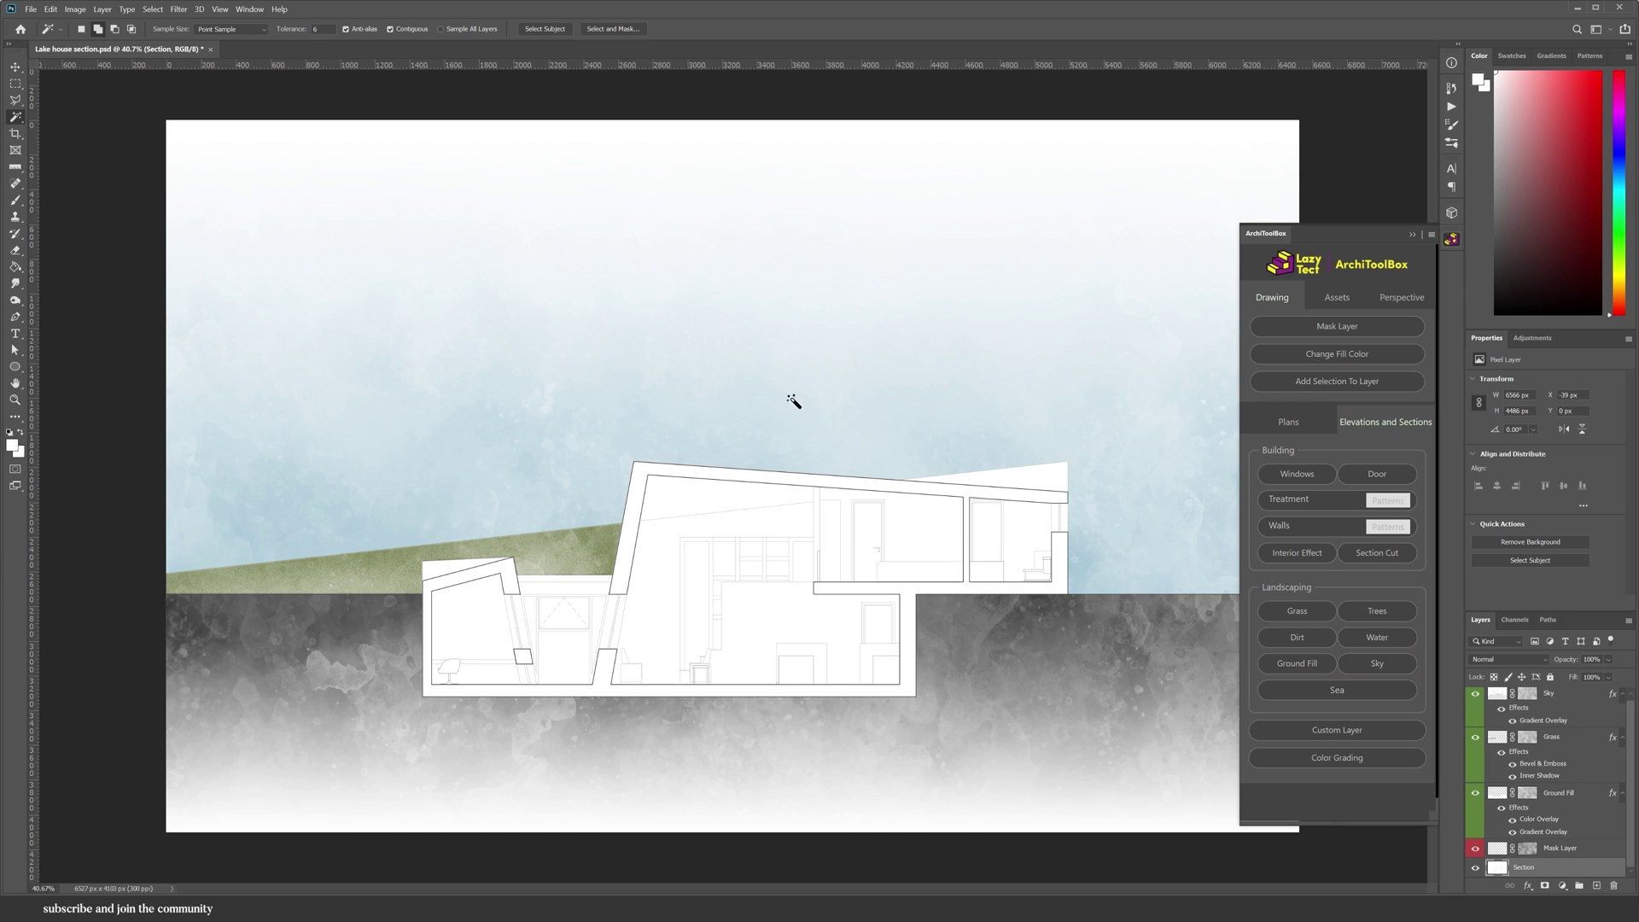
Hide the Sky layer and cover the same sky area with a Walls effect using the plain pattern and a white fill
{"action": "scroll", "coordinate": [930, 554], "scroll_direction": "down", "scroll_amount": 2}
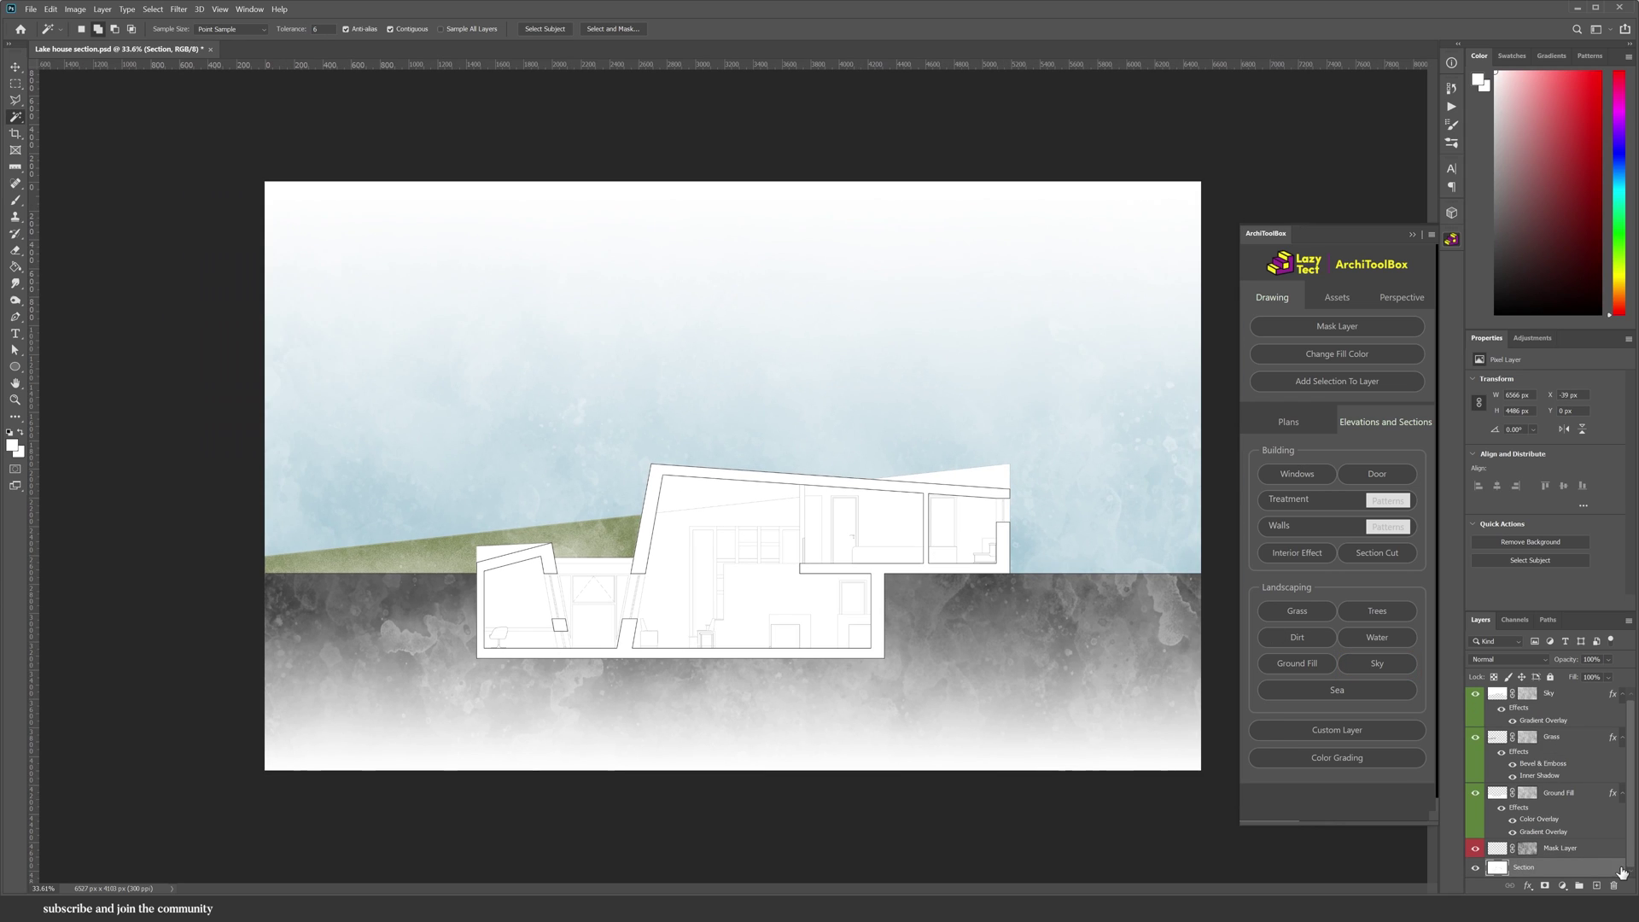
{"action": "left_click", "coordinate": [1476, 695]}
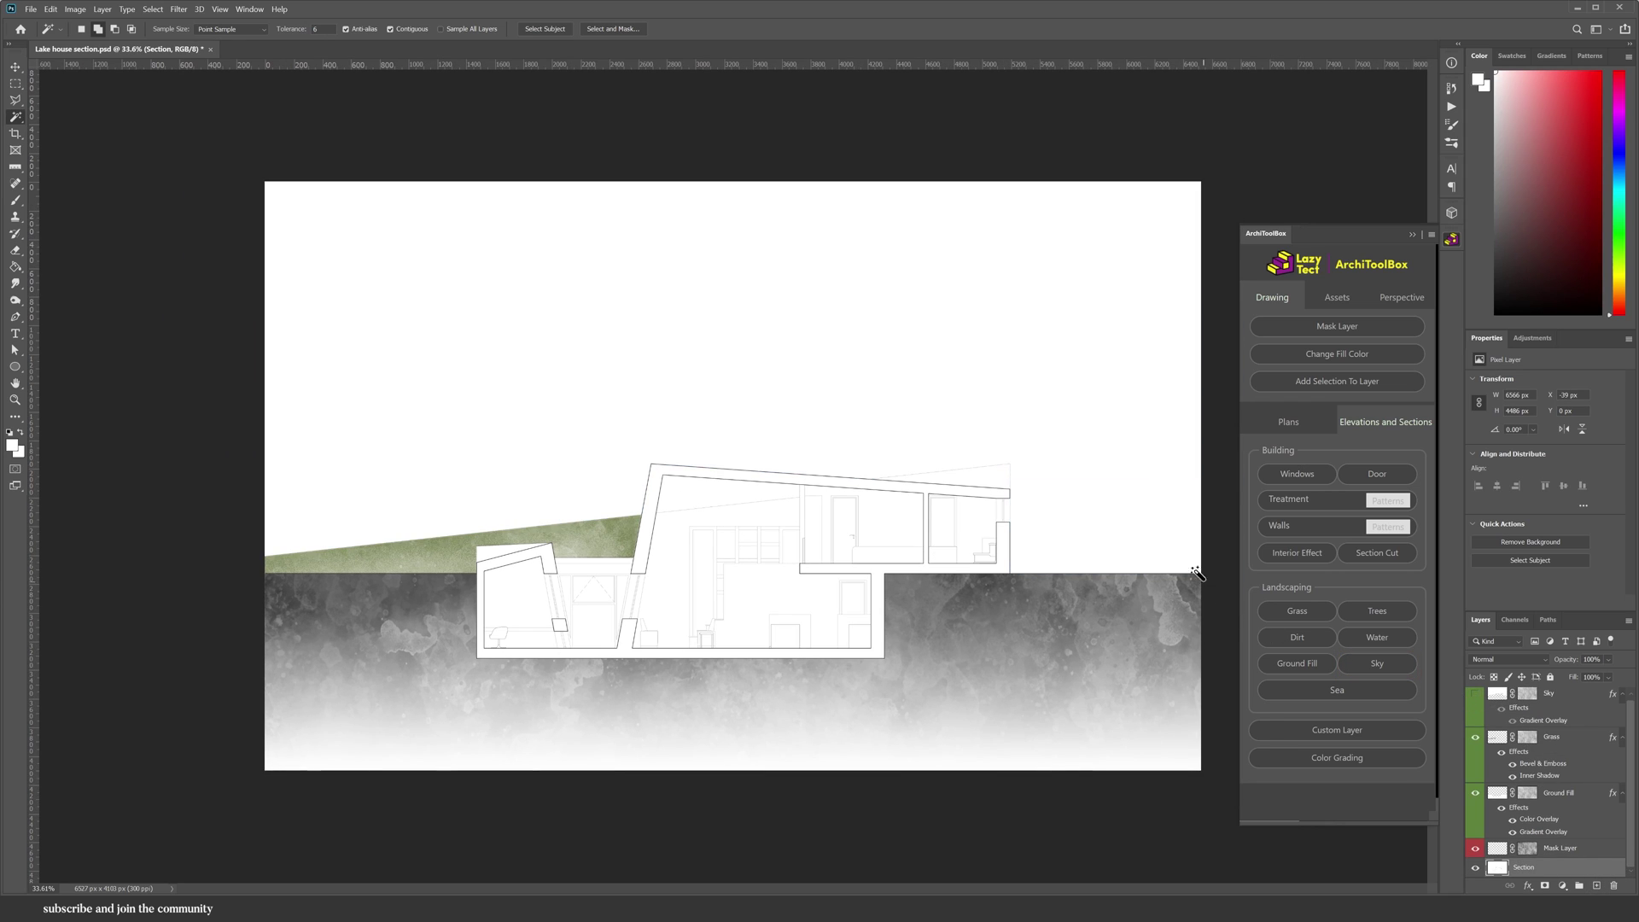
{"action": "left_click", "coordinate": [1163, 531]}
{"action": "left_click", "coordinate": [1323, 500]}
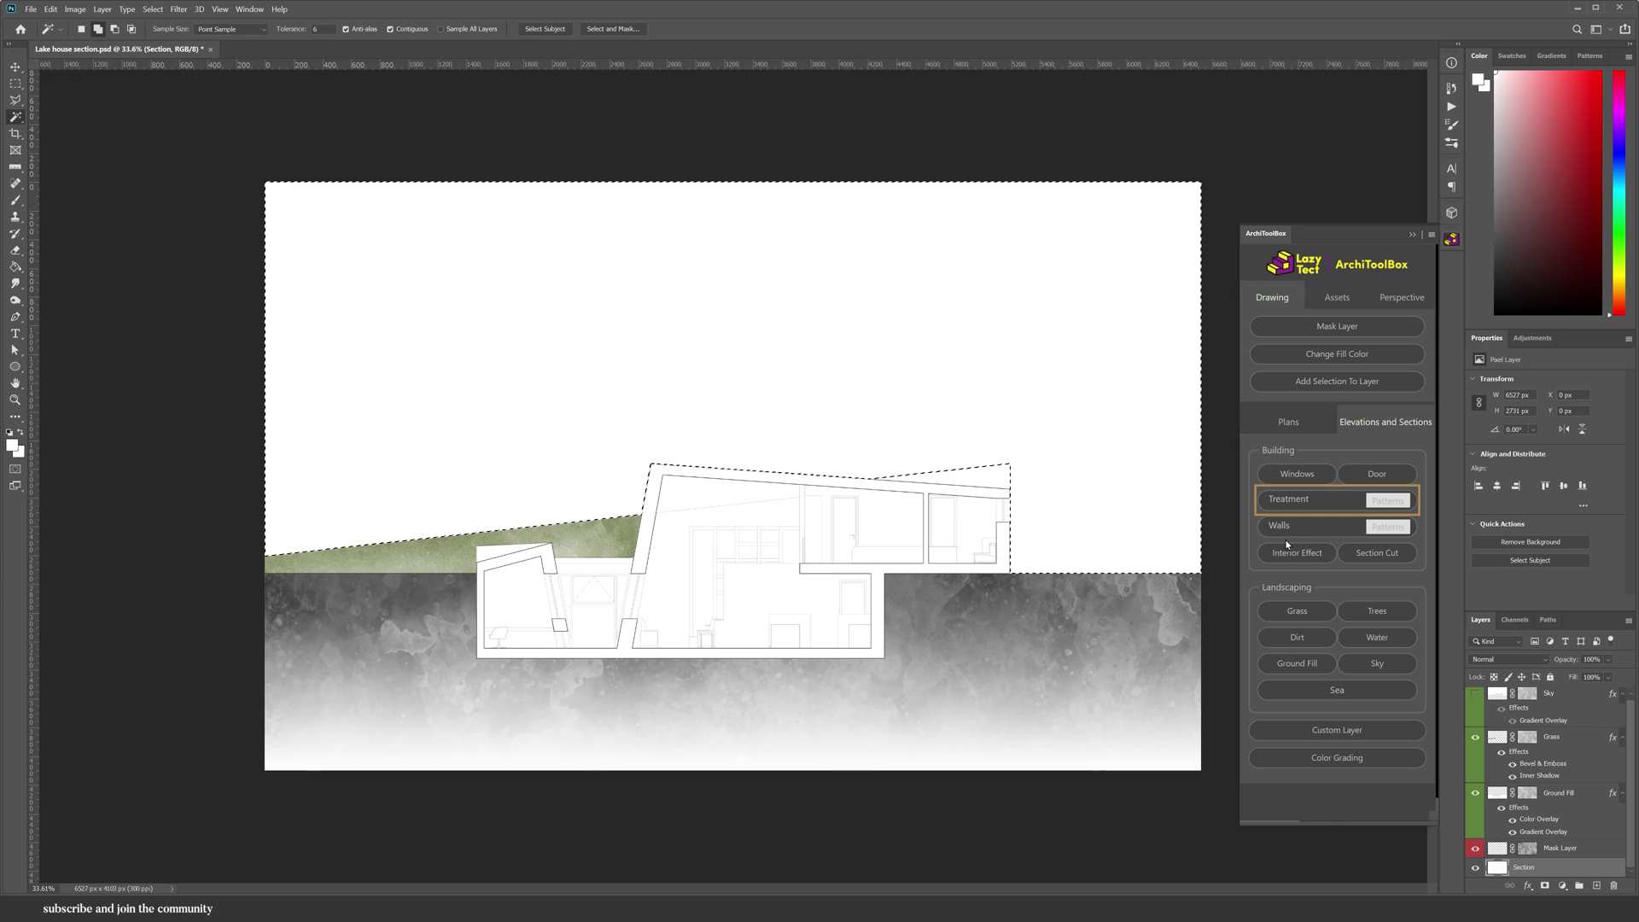
{"action": "left_click", "coordinate": [1392, 526]}
{"action": "left_click", "coordinate": [1385, 646]}
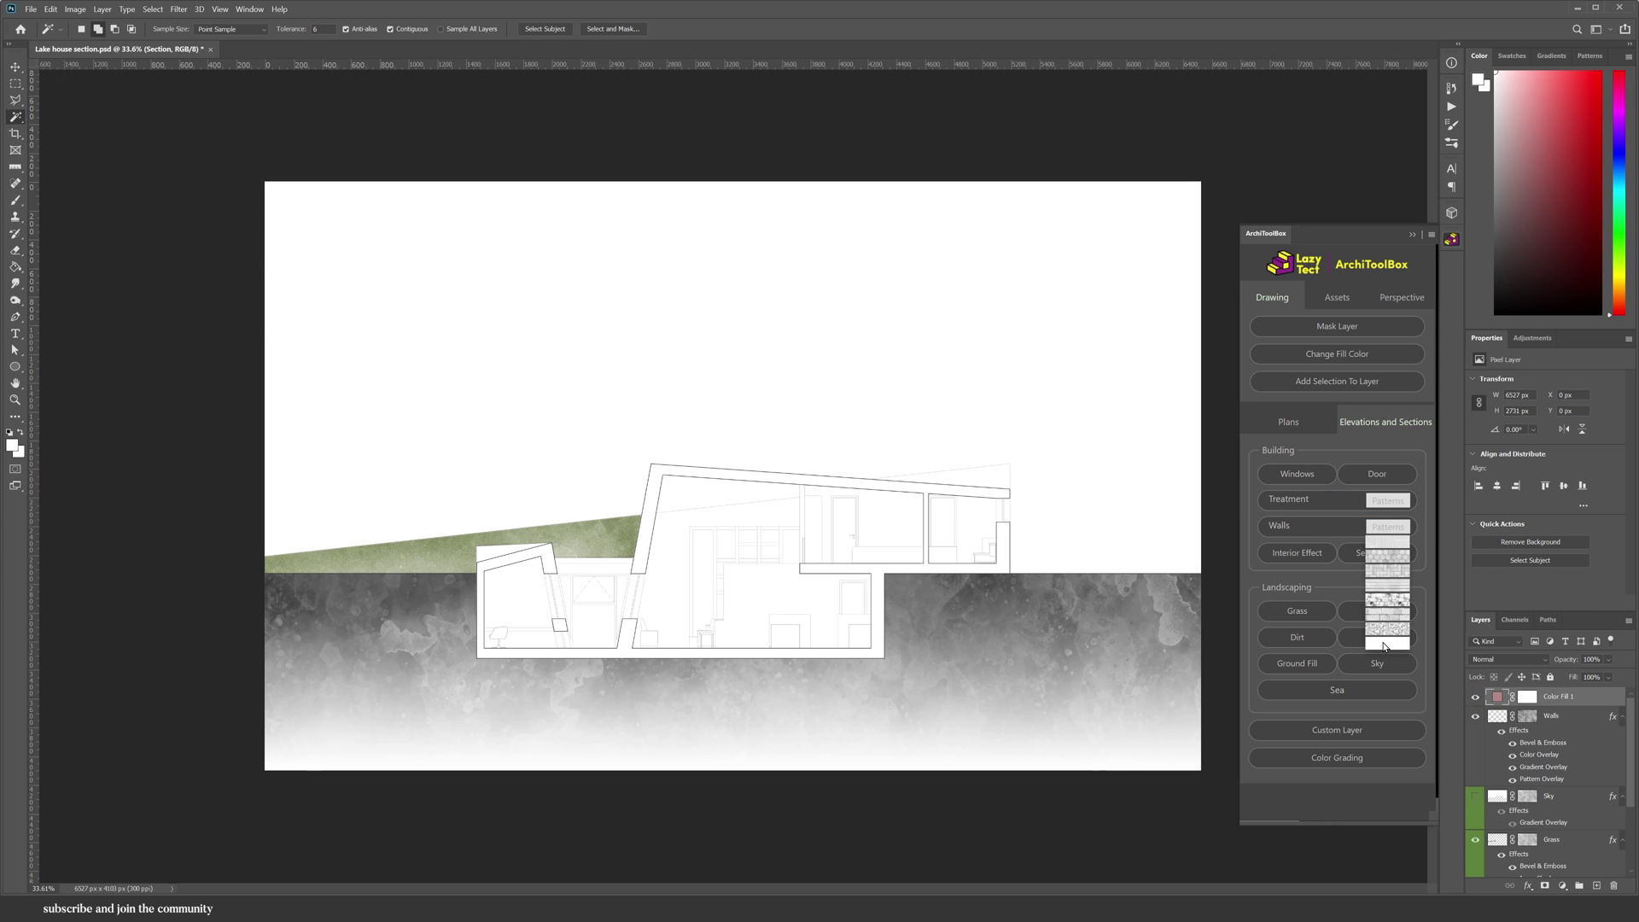
{"action": "left_click_drag", "start_coordinate": [888, 655], "coordinate": [762, 633]}
{"action": "left_click", "coordinate": [1098, 634]}
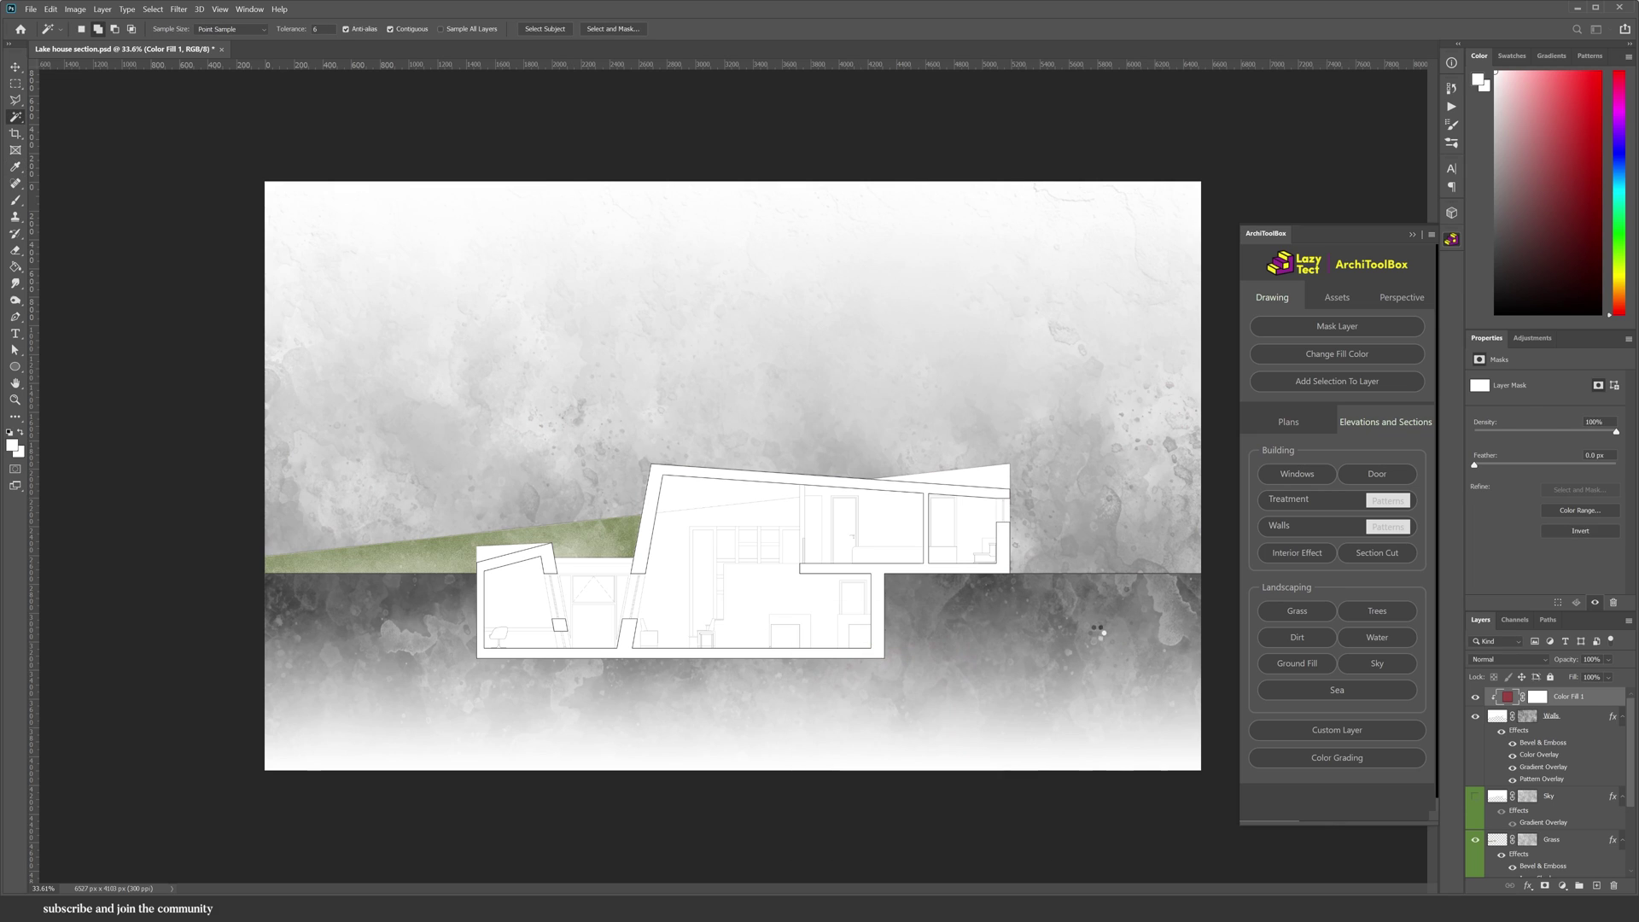
Lower the sky area's Walls layer opacity to 29% and rename the layer Grey Sky
{"action": "left_click", "coordinate": [1609, 660]}
{"action": "left_click_drag", "start_coordinate": [1593, 675], "coordinate": [1586, 685]}
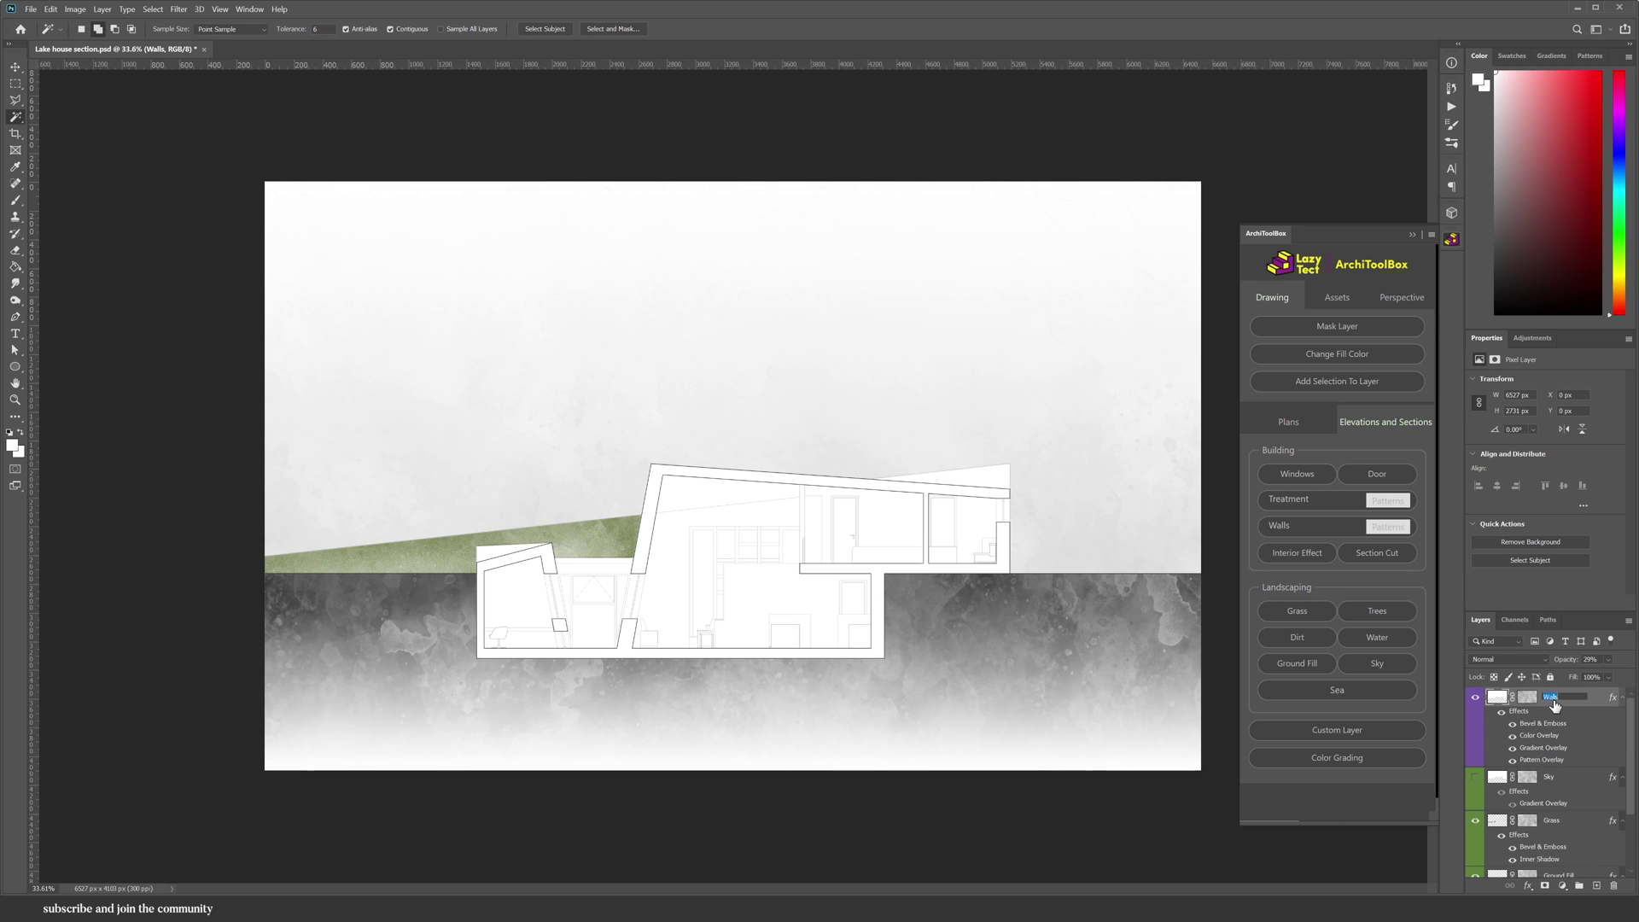
Clip a Hue/Saturation adjustment to the Grass layer with saturation -68 and lightness +9
{"action": "left_click", "coordinate": [1551, 820]}
{"action": "left_click", "coordinate": [1562, 887]}
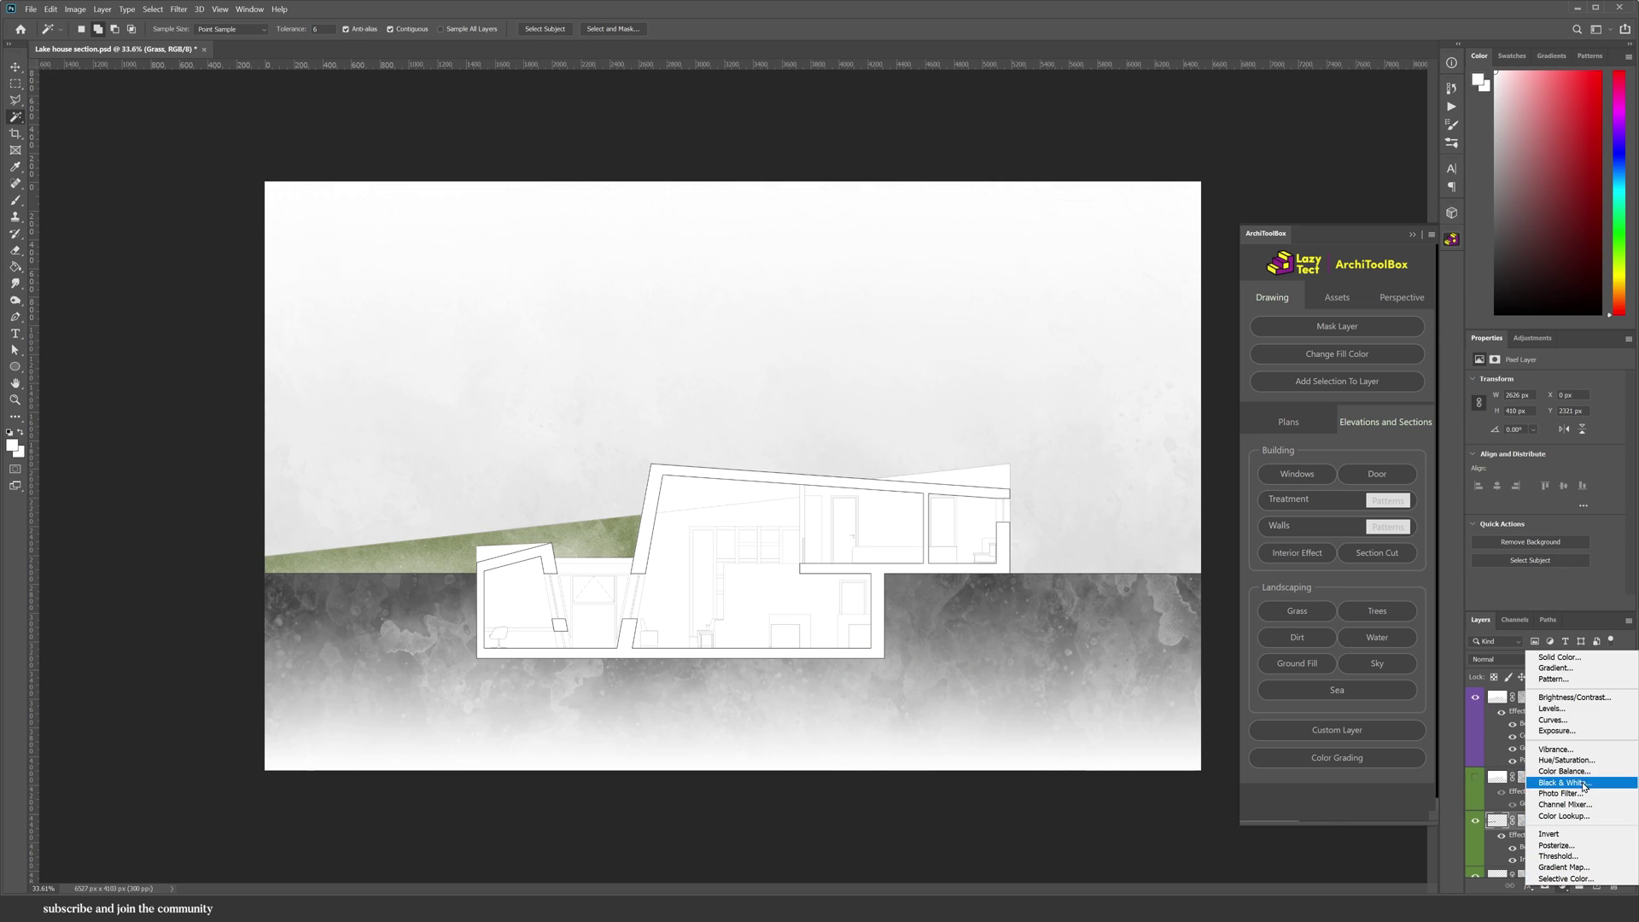
{"action": "left_click", "coordinate": [1568, 761]}
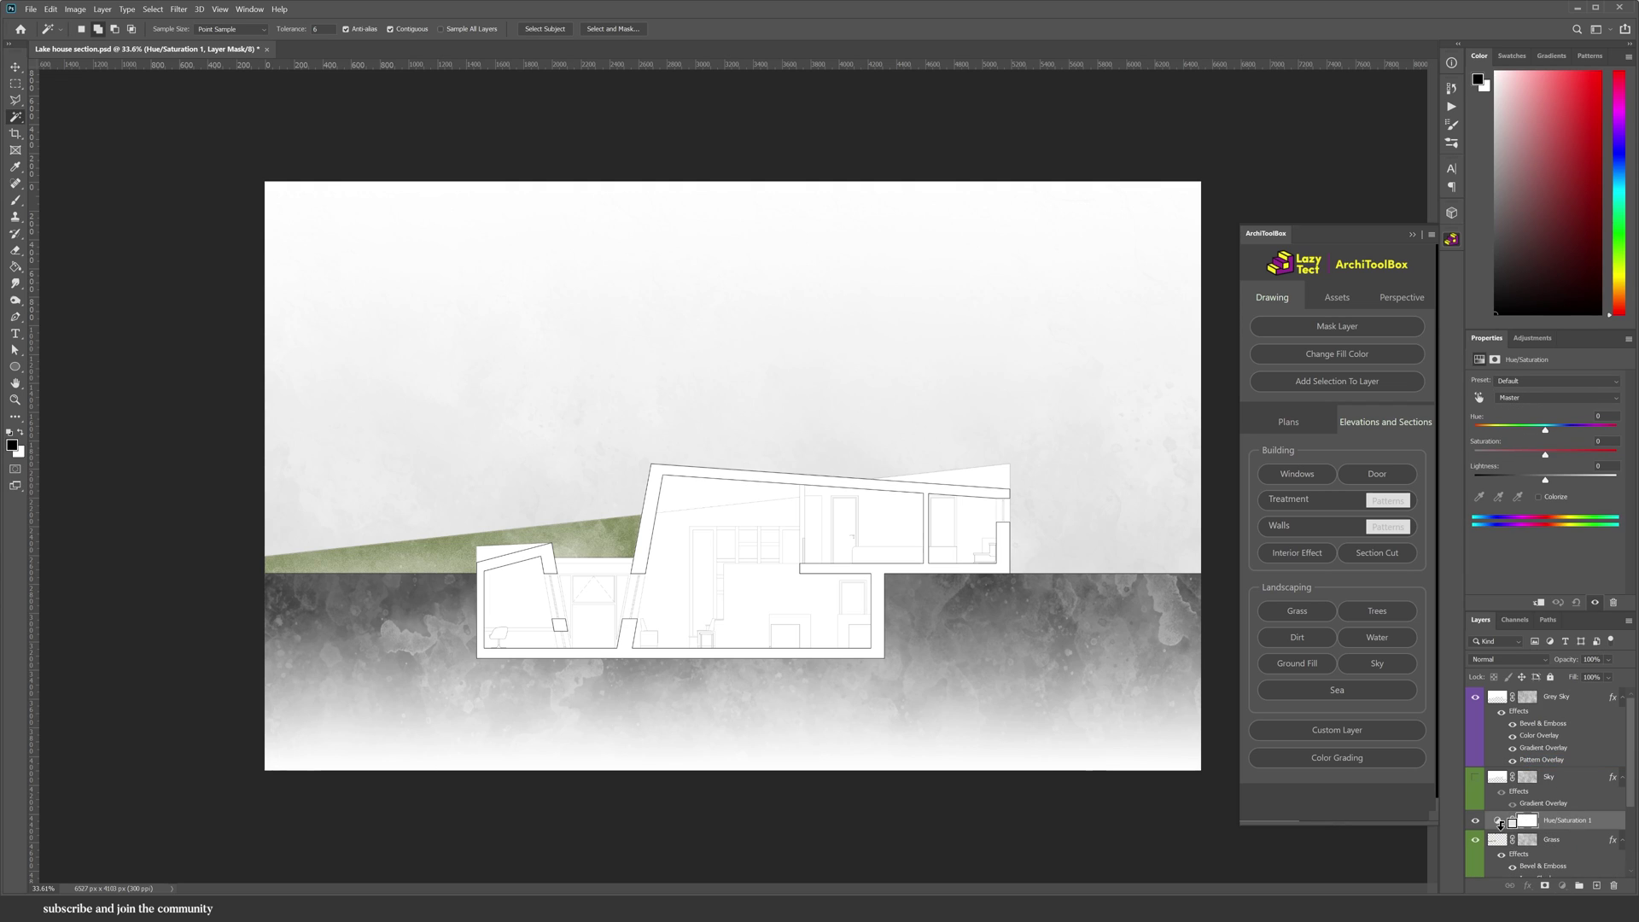
{"action": "left_click", "coordinate": [1500, 824], "text": "alt"}
{"action": "left_click_drag", "start_coordinate": [1545, 455], "coordinate": [1498, 453]}
Select the cut walls, roof and floor slabs on the Section layer and apply the Section Cut effect
{"action": "scroll", "coordinate": [1567, 820], "scroll_direction": "down", "scroll_amount": 3}
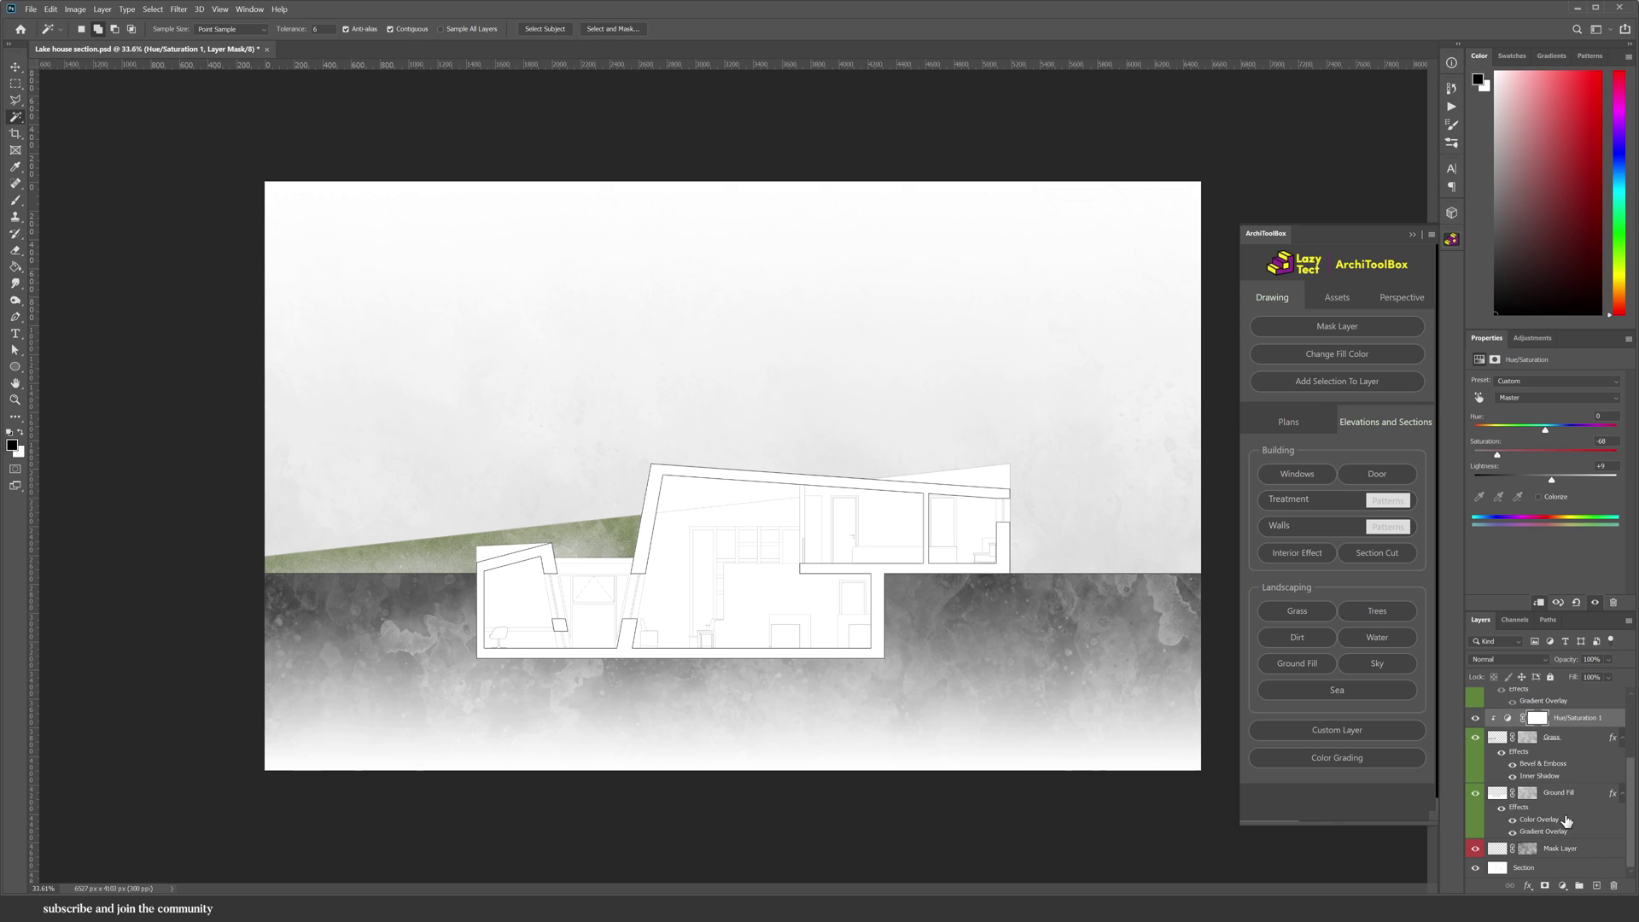
{"action": "left_click", "coordinate": [1548, 870]}
{"action": "scroll", "coordinate": [659, 541], "scroll_direction": "up", "scroll_amount": 3}
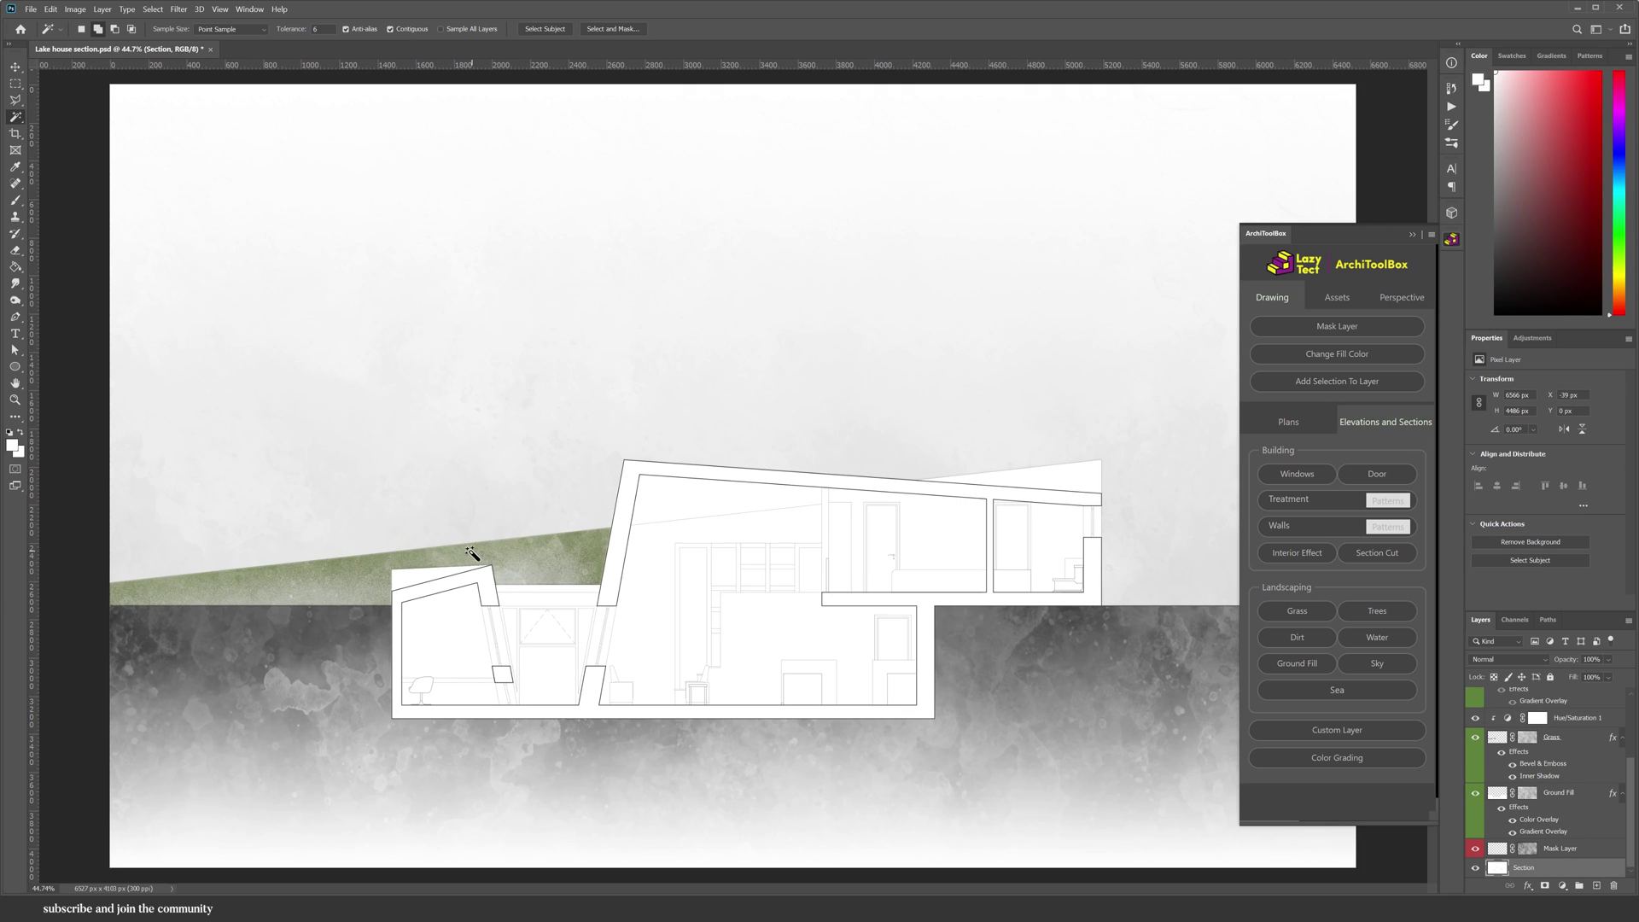
{"action": "left_click", "coordinate": [481, 577]}
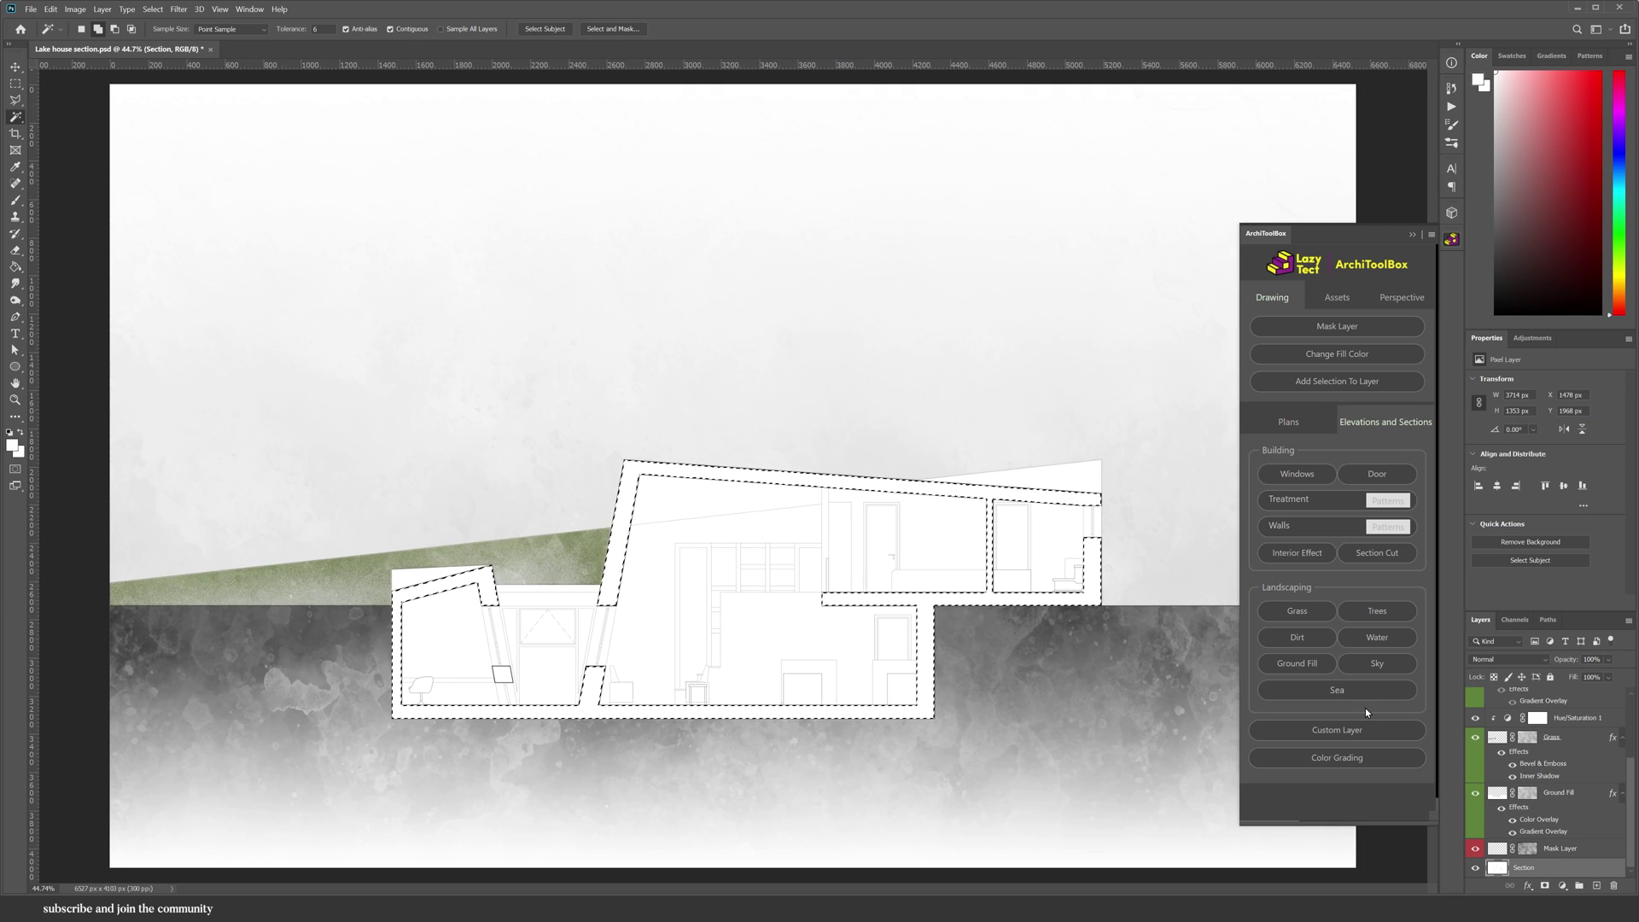
{"action": "left_click", "coordinate": [1377, 552]}
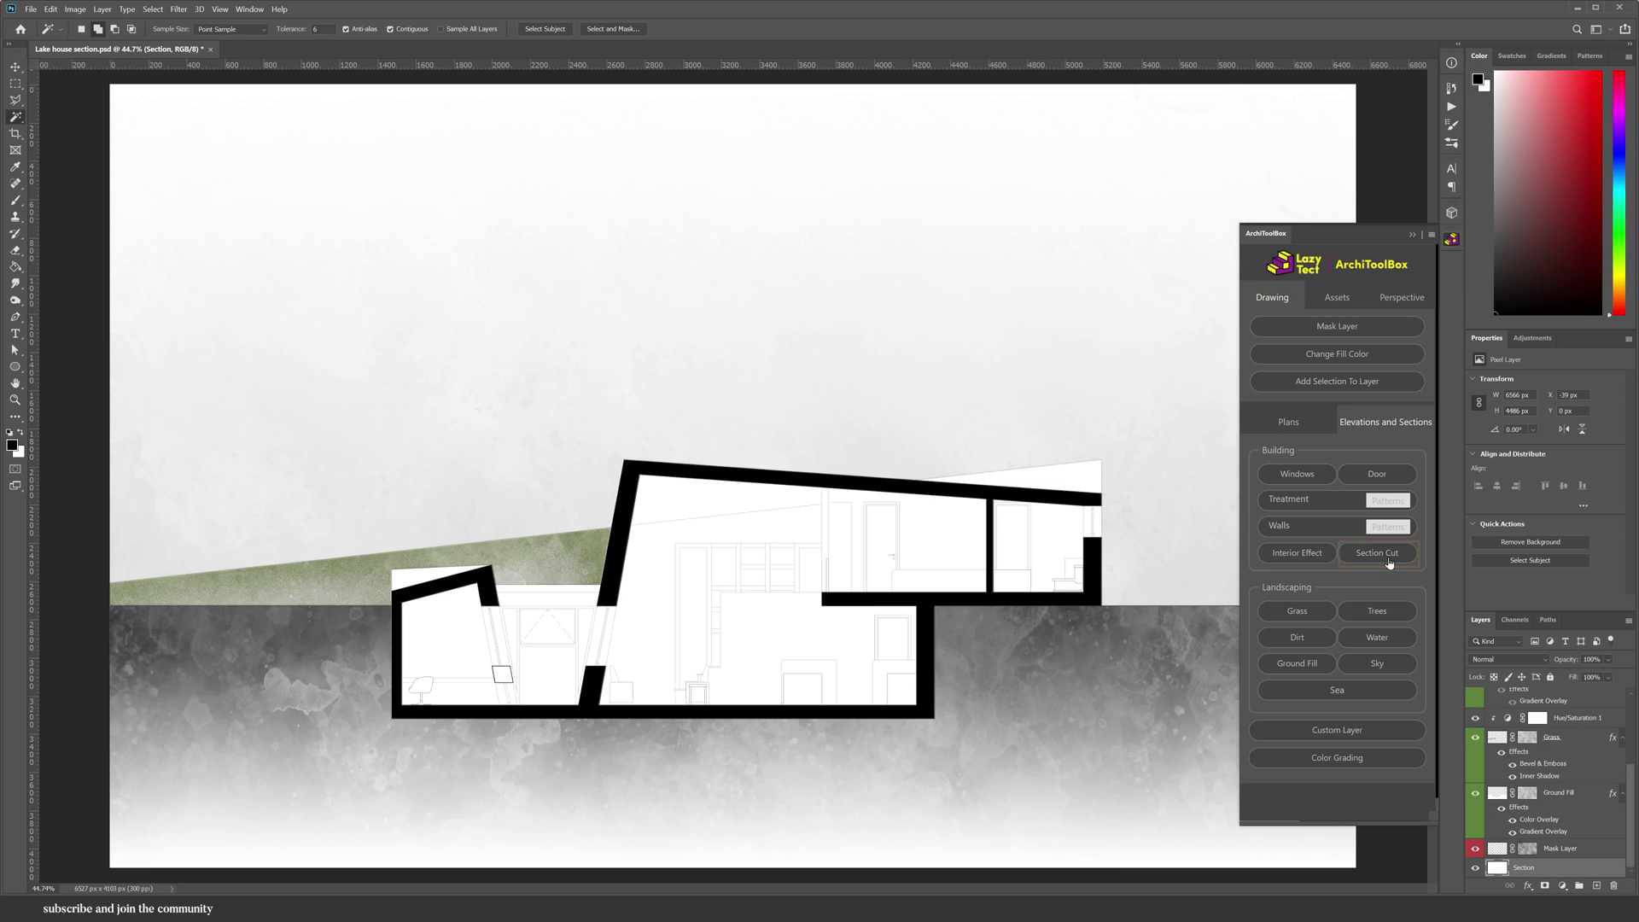
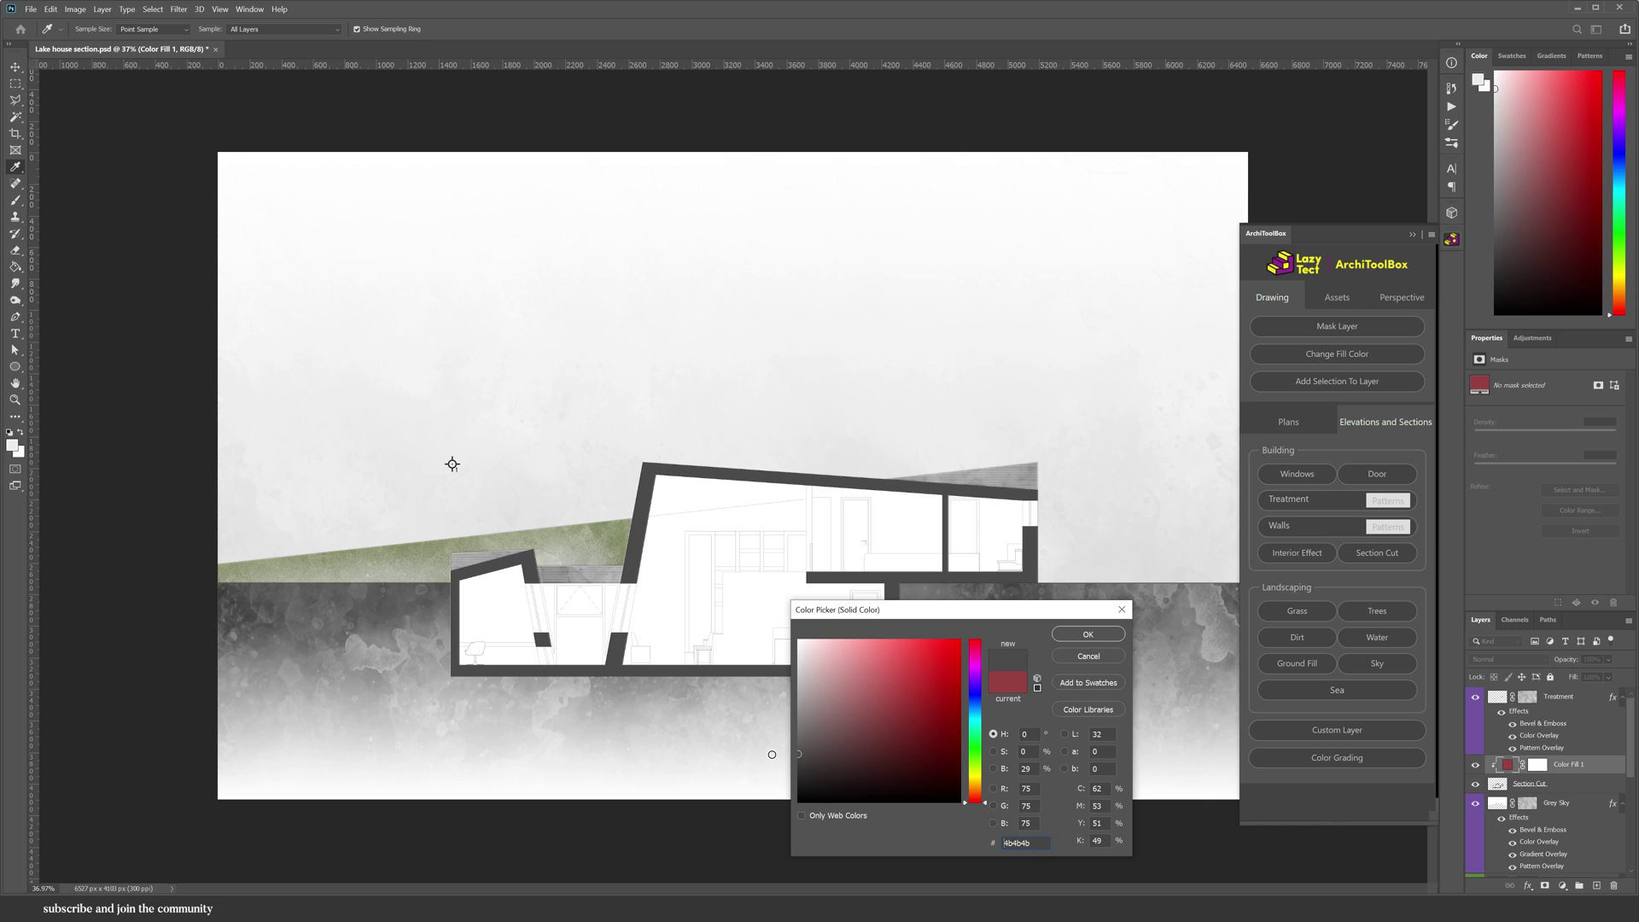
Set the section cut's fill color to dark grey #4b4b4b and make the Section layer active again
{"action": "left_click", "coordinate": [1106, 639]}
{"action": "scroll", "coordinate": [1553, 794], "scroll_direction": "down", "scroll_amount": 10}
{"action": "left_click", "coordinate": [1525, 868]}
Select the small room's back wall, the slanted strips beside the central glazing and the tall living room's wall
{"action": "scroll", "coordinate": [551, 611], "scroll_direction": "up", "scroll_amount": 5}
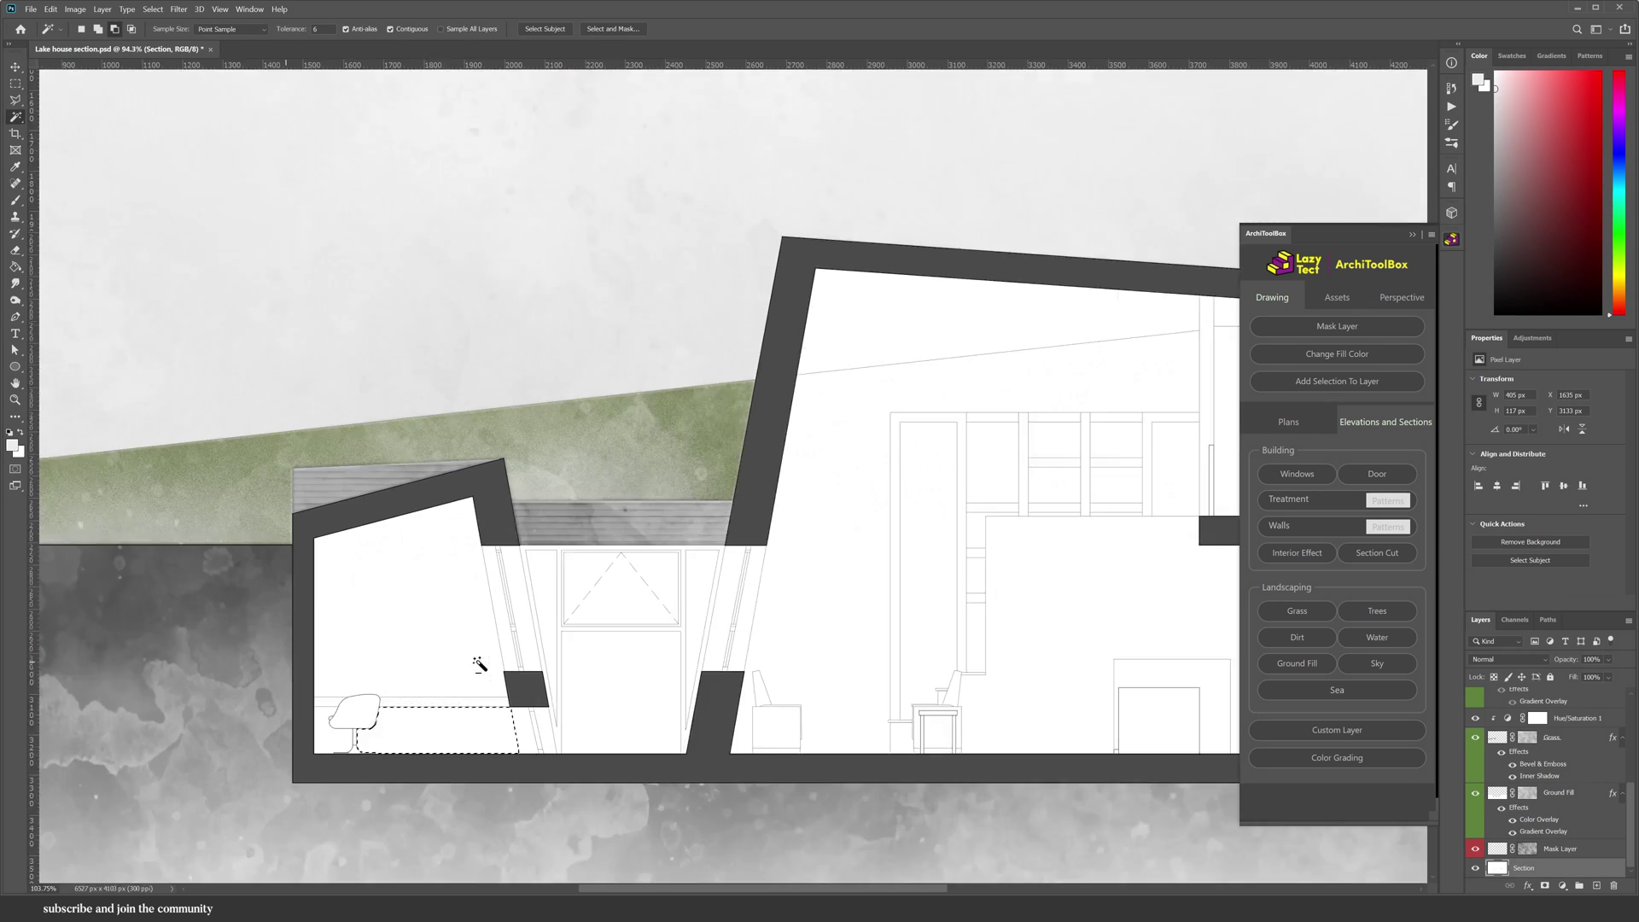
{"action": "left_click", "coordinate": [475, 662]}
{"action": "scroll", "coordinate": [597, 675], "scroll_direction": "down", "scroll_amount": 3}
{"action": "scroll", "coordinate": [408, 730], "scroll_direction": "up", "scroll_amount": 2}
{"action": "scroll", "coordinate": [405, 729], "scroll_direction": "up", "scroll_amount": 4}
{"action": "left_click", "coordinate": [346, 672], "text": "shift"}
{"action": "left_click", "coordinate": [627, 602], "text": "shift"}
{"action": "left_click", "coordinate": [508, 683], "text": "shift"}
{"action": "scroll", "coordinate": [328, 762], "scroll_direction": "down", "scroll_amount": 5}
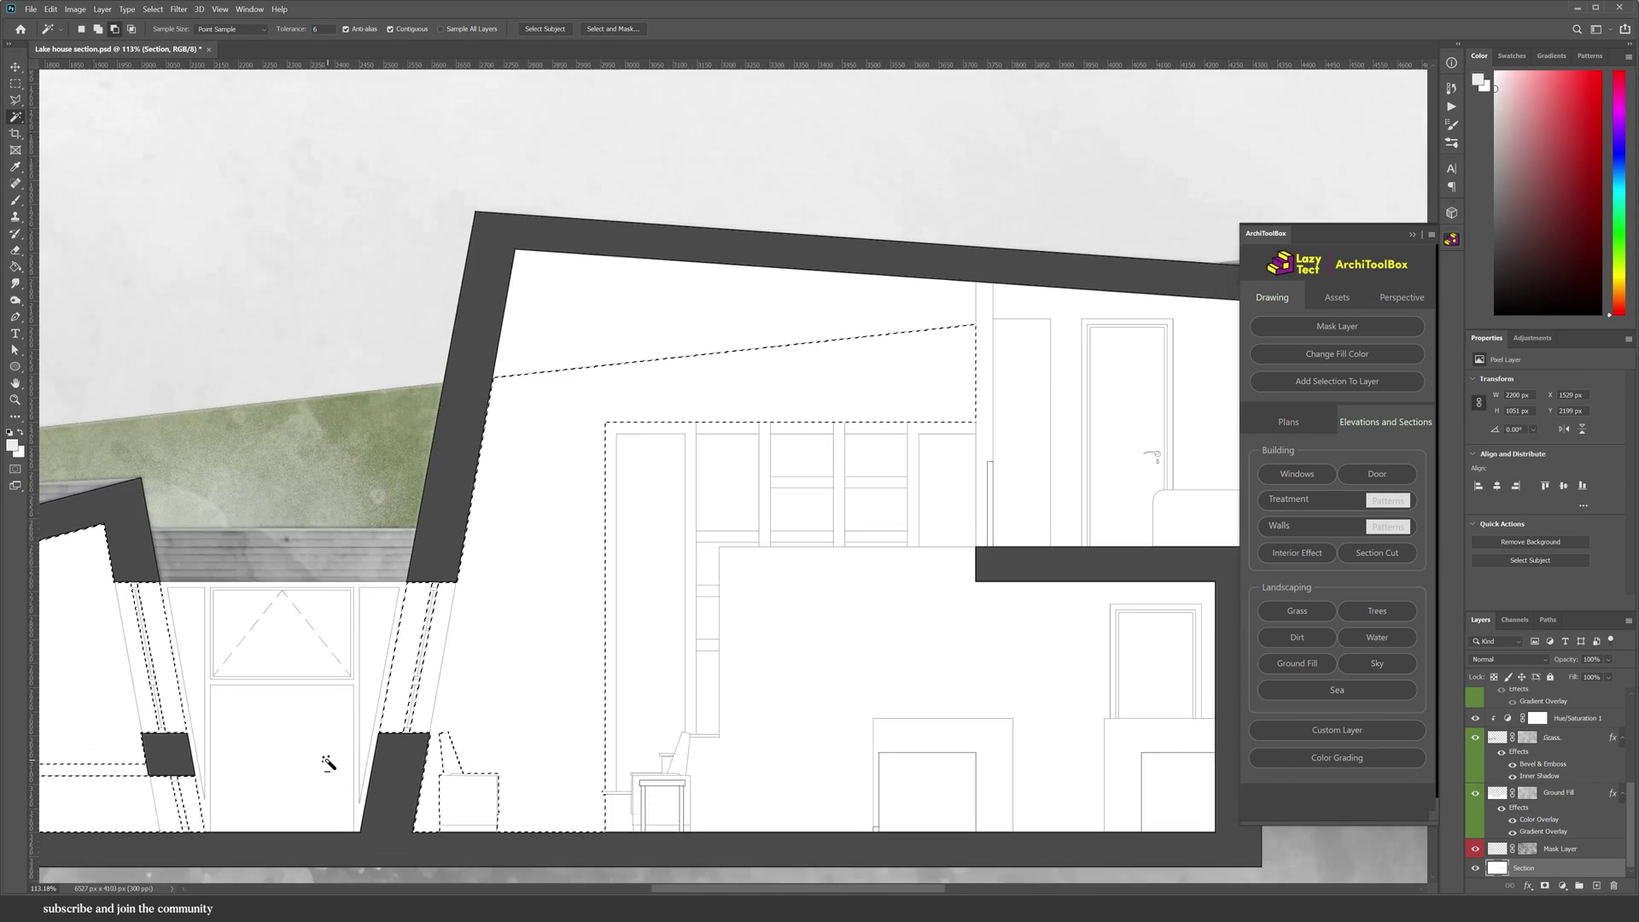
Add the living room's upper wall area and the back walls of the upper-floor rooms to the selection
{"action": "left_click", "coordinate": [555, 396], "text": "shift"}
{"action": "left_click", "coordinate": [854, 465], "text": "shift"}
{"action": "scroll", "coordinate": [939, 589], "scroll_direction": "down", "scroll_amount": 3}
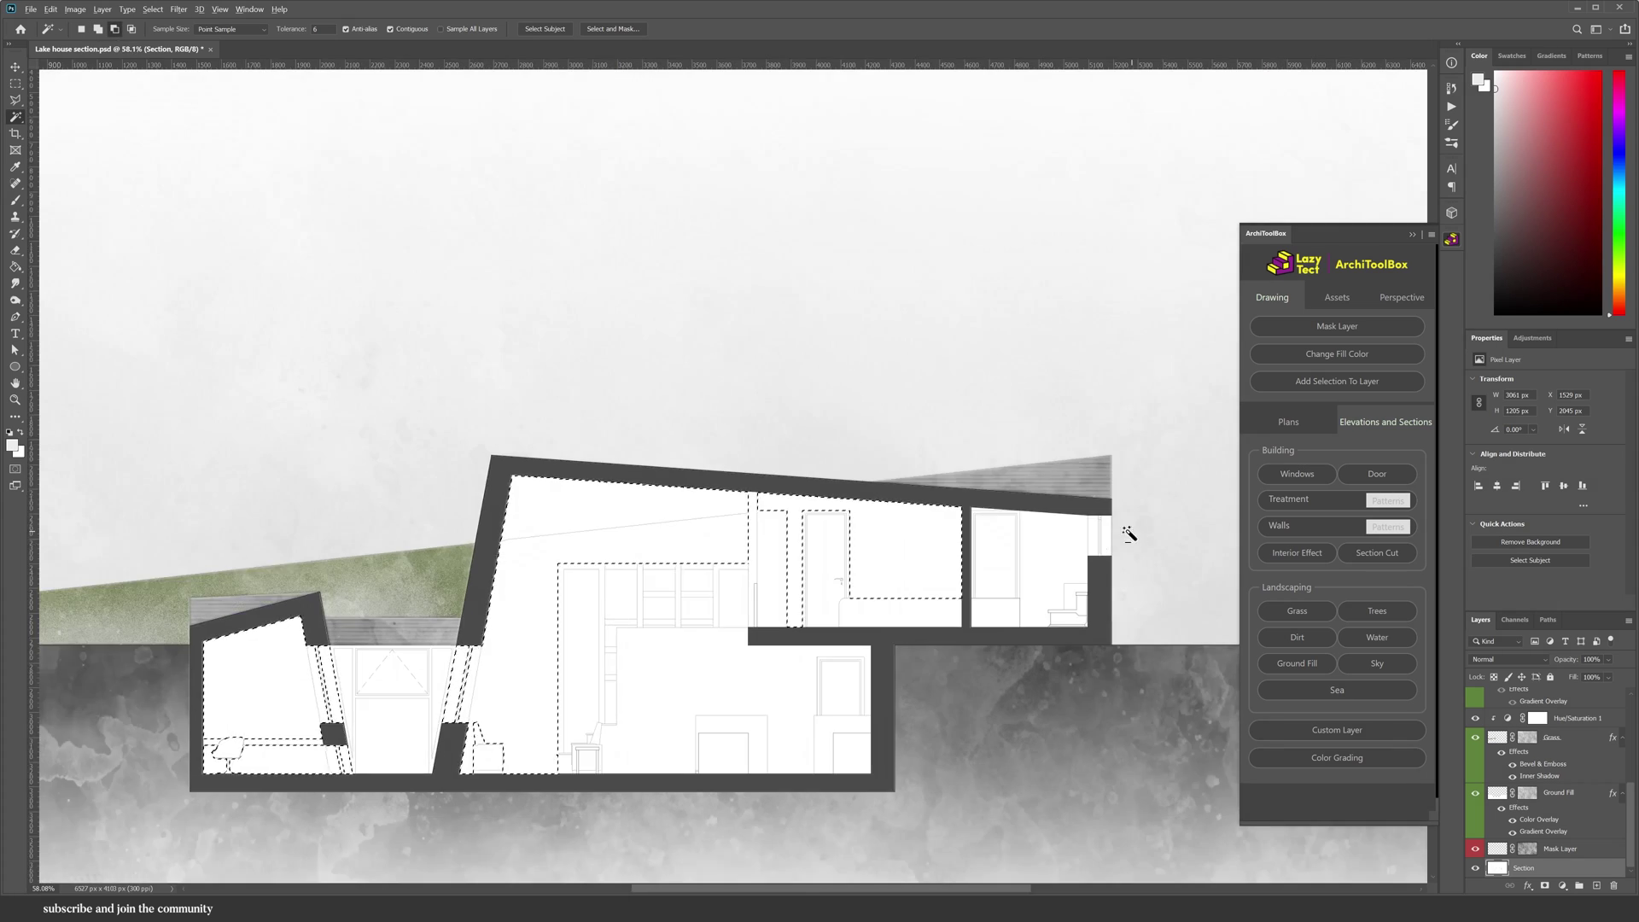
{"action": "scroll", "coordinate": [1113, 529], "scroll_direction": "up", "scroll_amount": 8}
{"action": "left_click", "coordinate": [1096, 534]}
{"action": "left_click", "coordinate": [981, 533]}
{"action": "left_click", "coordinate": [825, 479]}
{"action": "scroll", "coordinate": [828, 483], "scroll_direction": "down", "scroll_amount": 10}
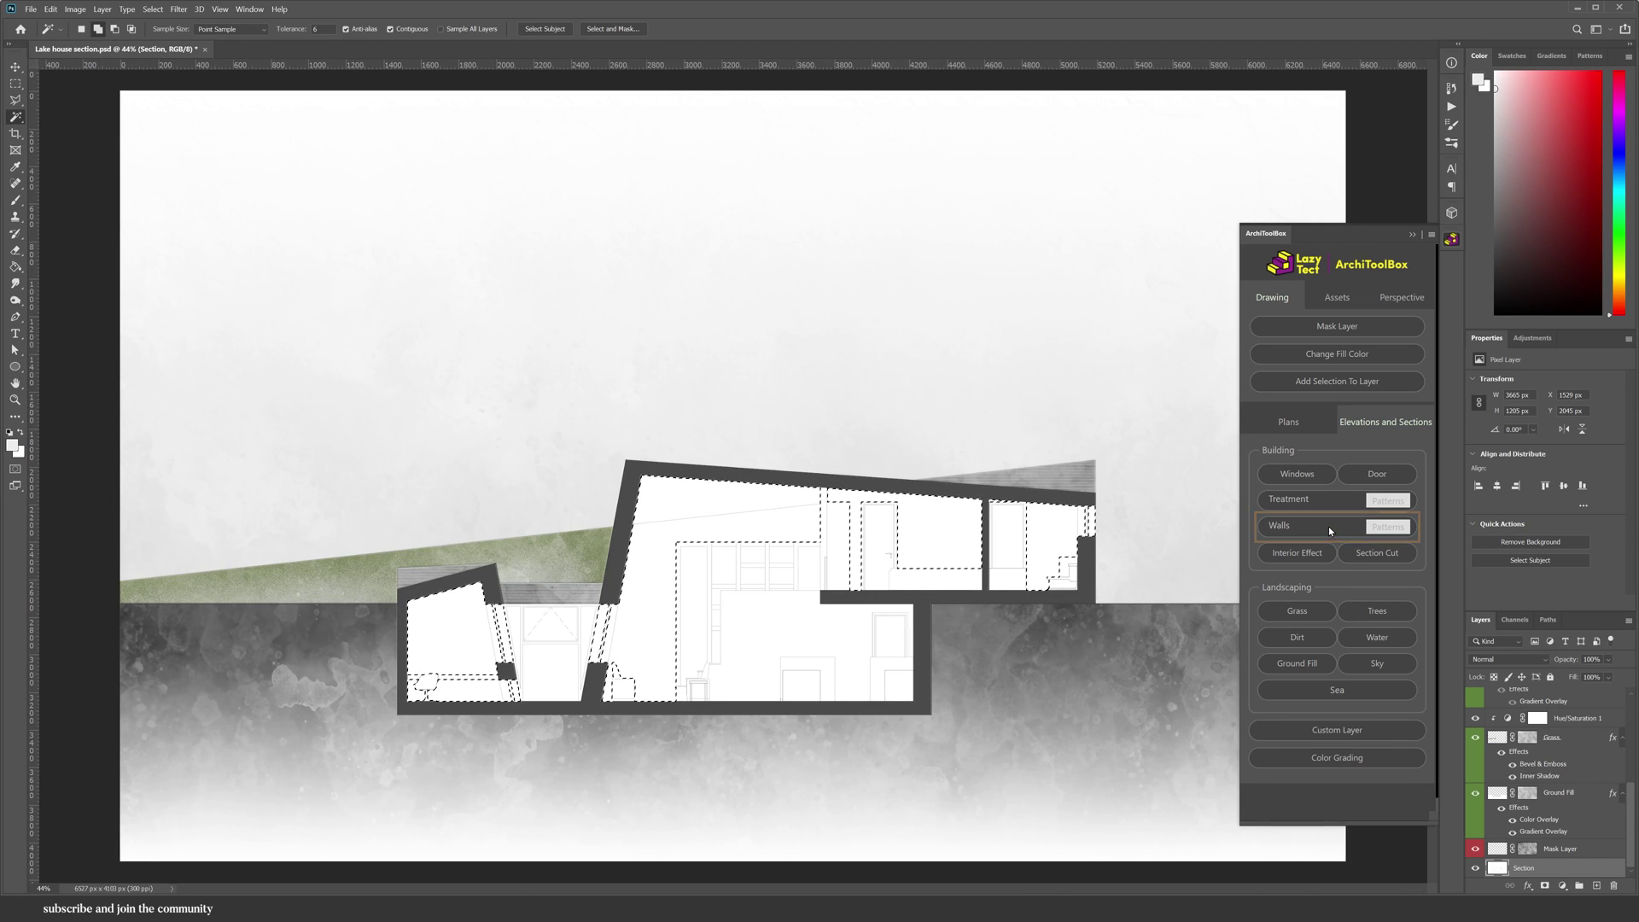
Apply a Walls effect with a white #ffffff fill to the selected interior walls and lower the layer's opacity to about 40%
{"action": "left_click", "coordinate": [1387, 527]}
{"action": "left_click", "coordinate": [1394, 624]}
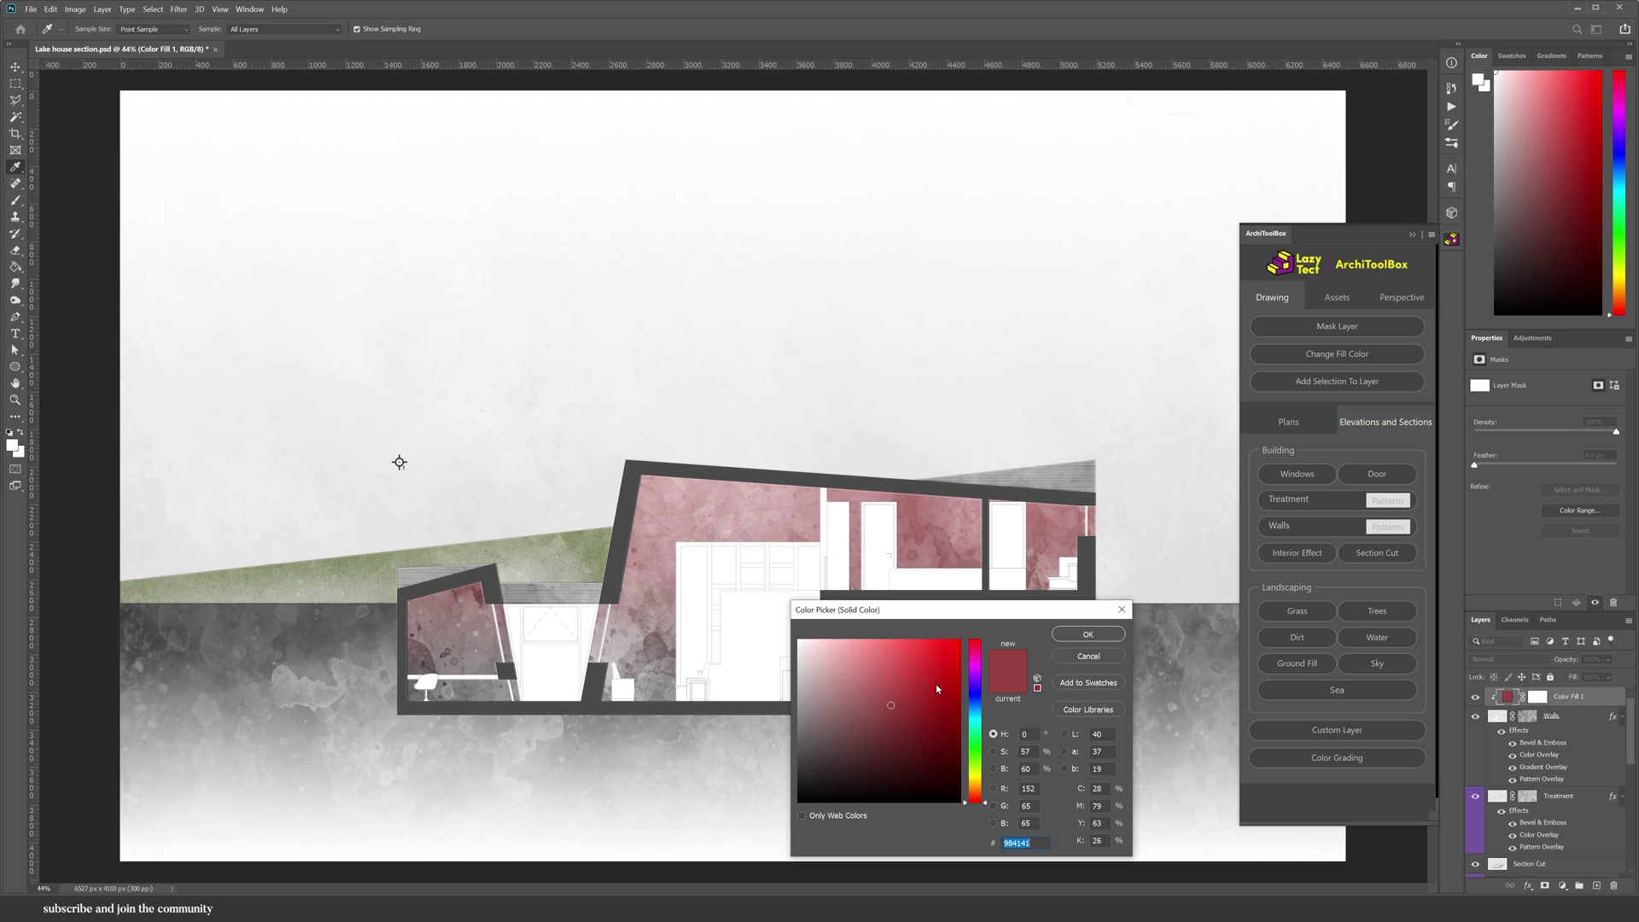
{"action": "type", "text": "ffffff"}
{"action": "left_click", "coordinate": [1072, 654]}
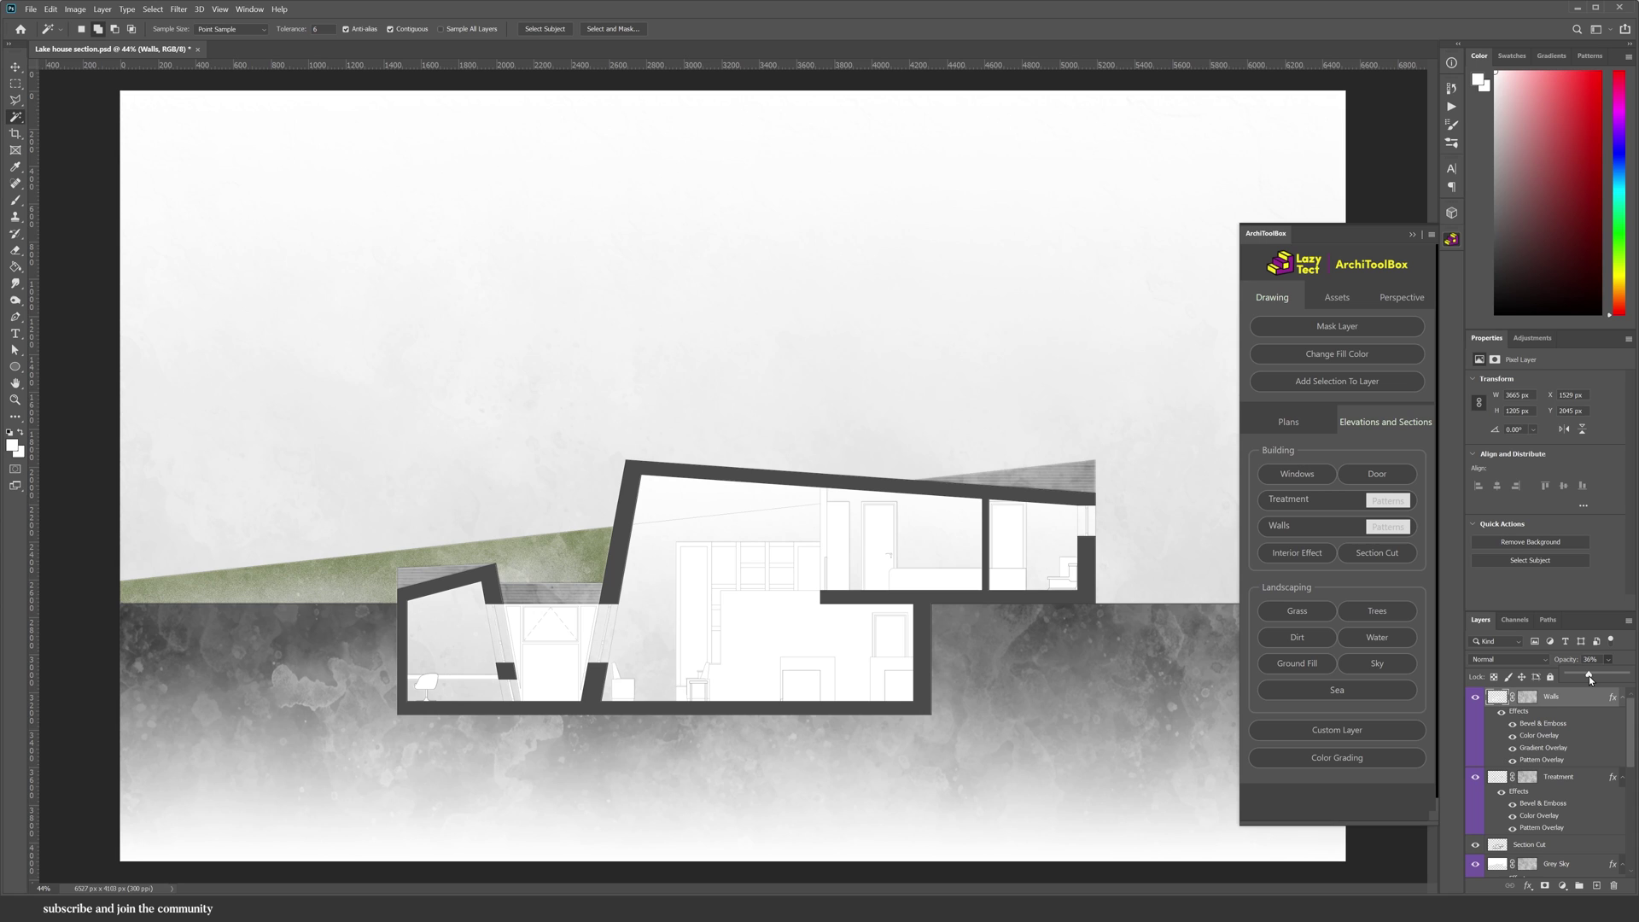
Make the Section layer active and select the glass panels of the central glazing
{"action": "scroll", "coordinate": [1569, 846], "scroll_direction": "down", "scroll_amount": 5}
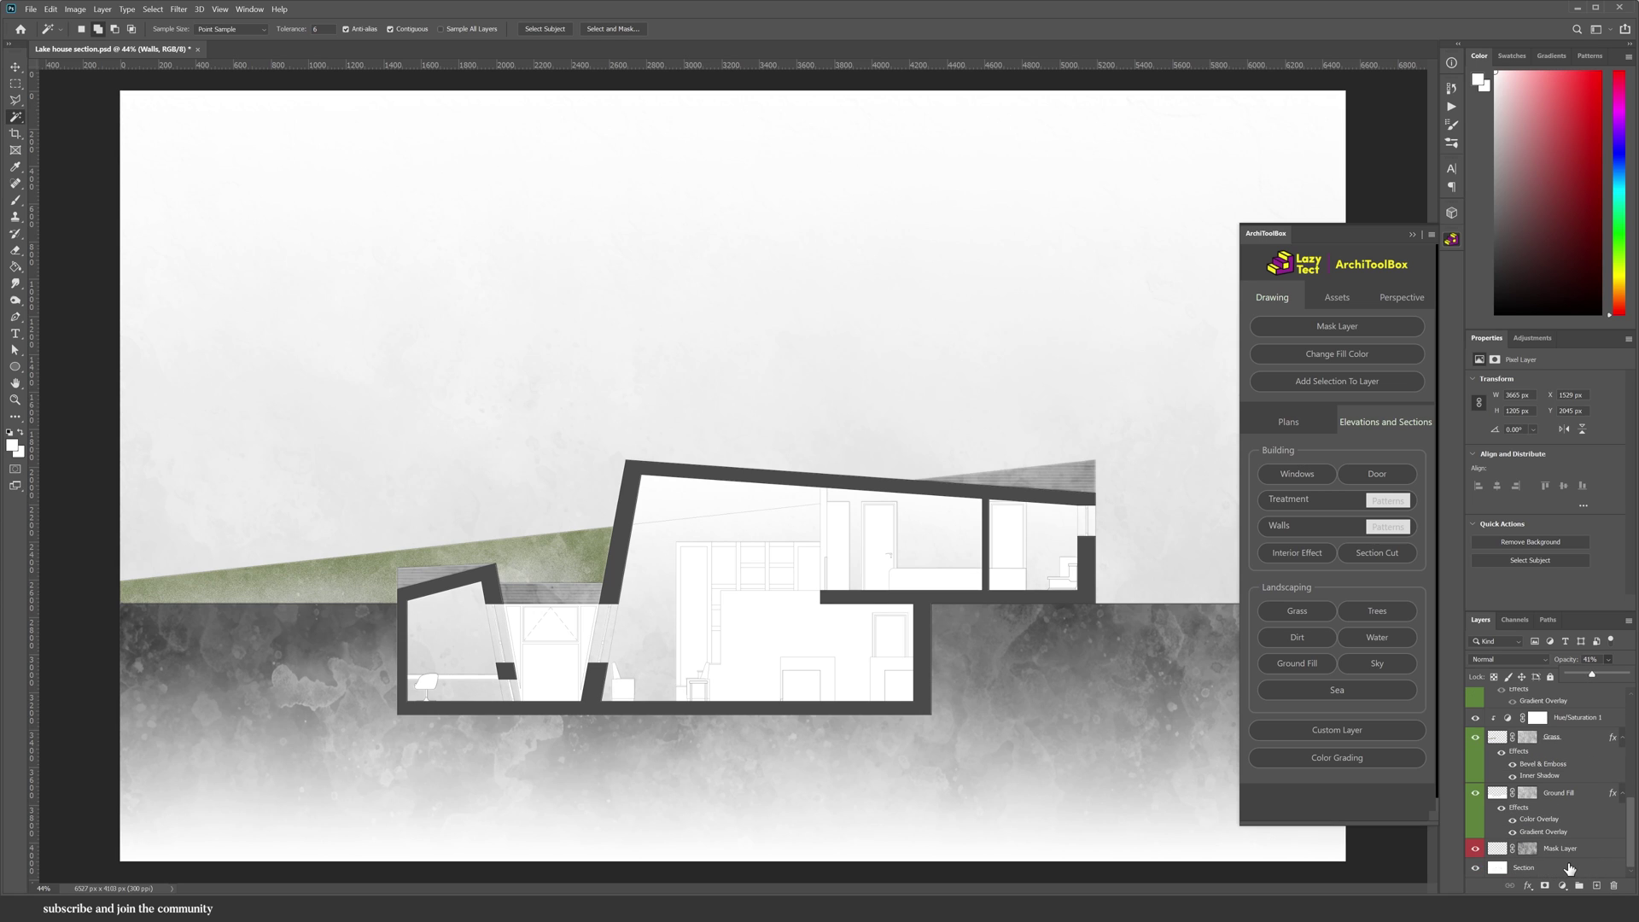
{"action": "scroll", "coordinate": [658, 652], "scroll_direction": "up", "scroll_amount": 3}
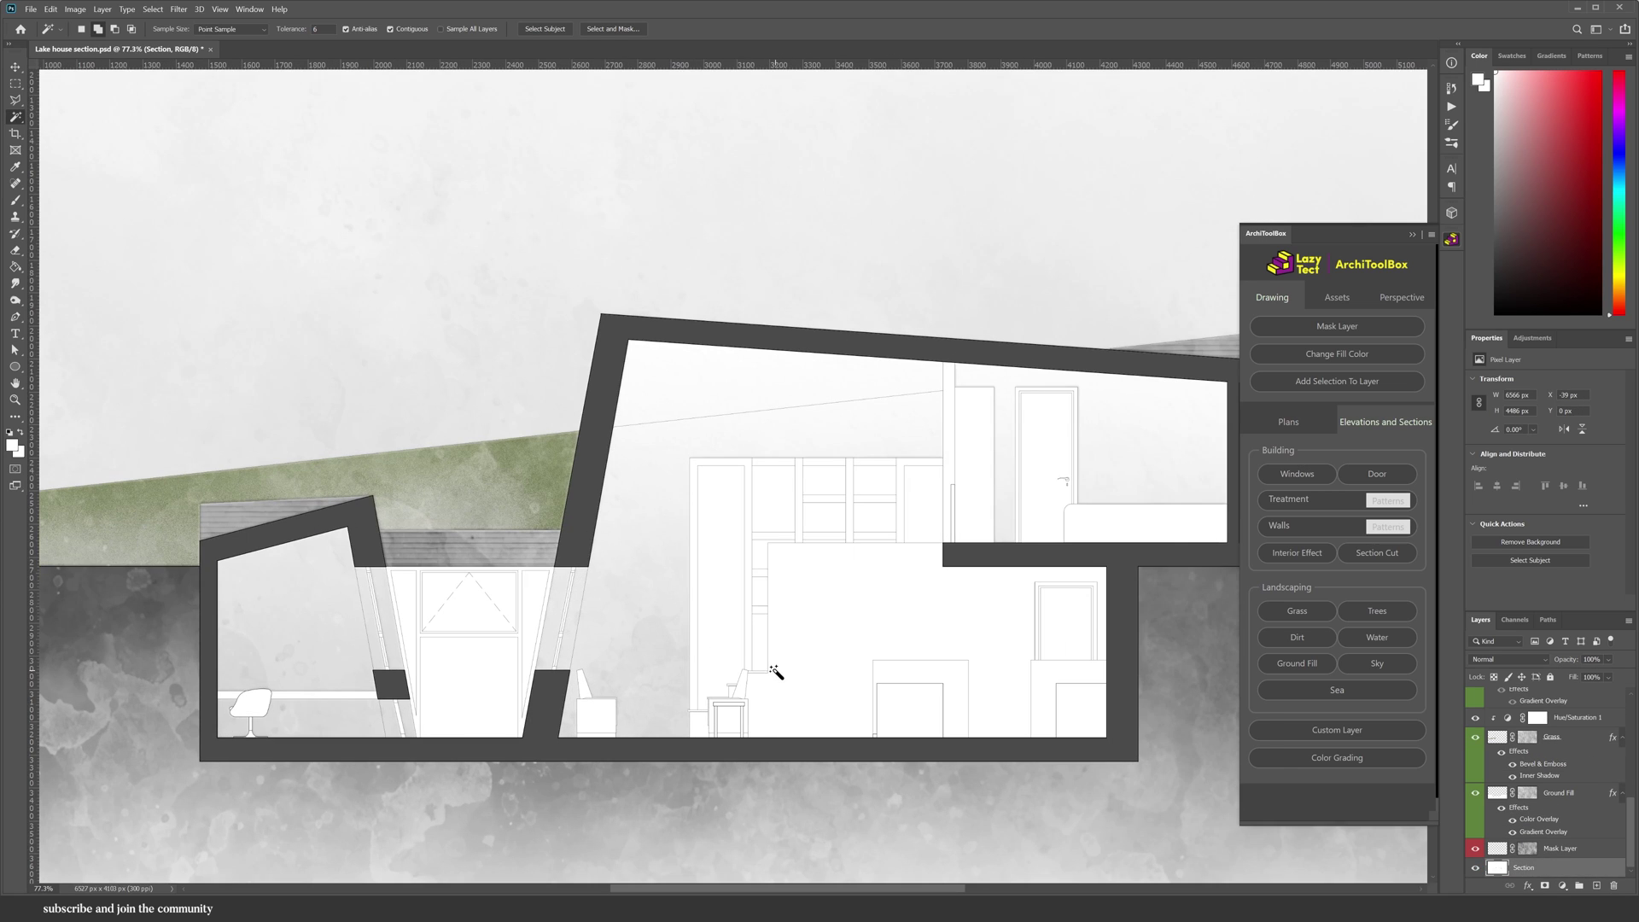
{"action": "scroll", "coordinate": [432, 632], "scroll_direction": "up", "scroll_amount": 8}
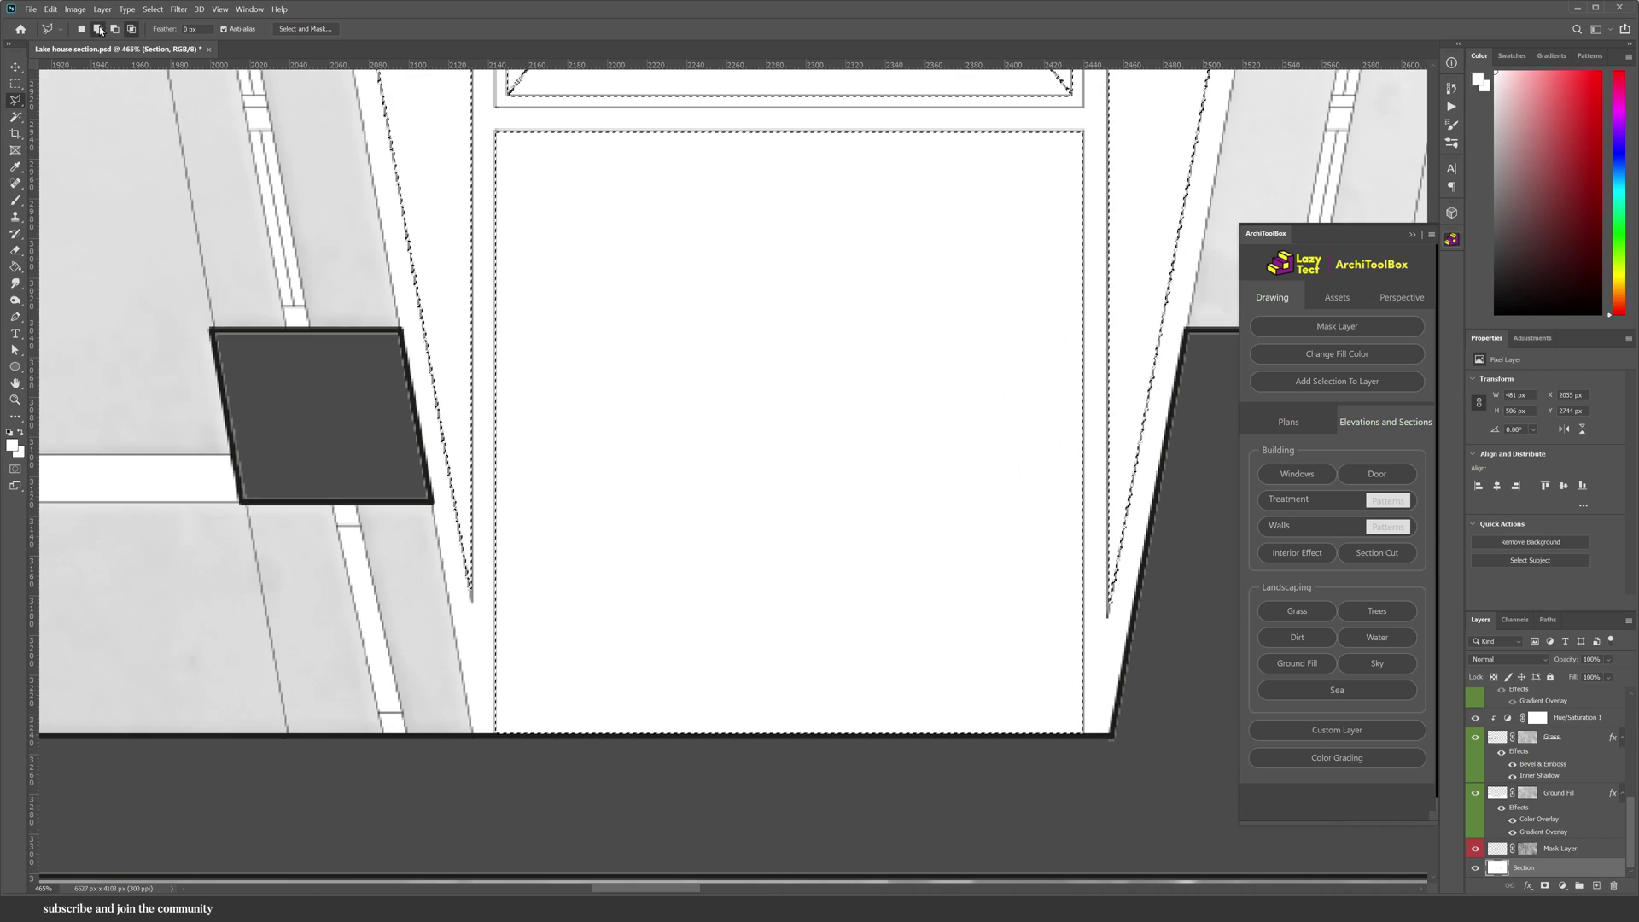
Add the glass strips of the slanted windows and the upper-floor end window to the selection and apply a Windows effect
{"action": "key", "text": "l"}
{"action": "scroll", "coordinate": [395, 747], "scroll_direction": "down", "scroll_amount": 2}
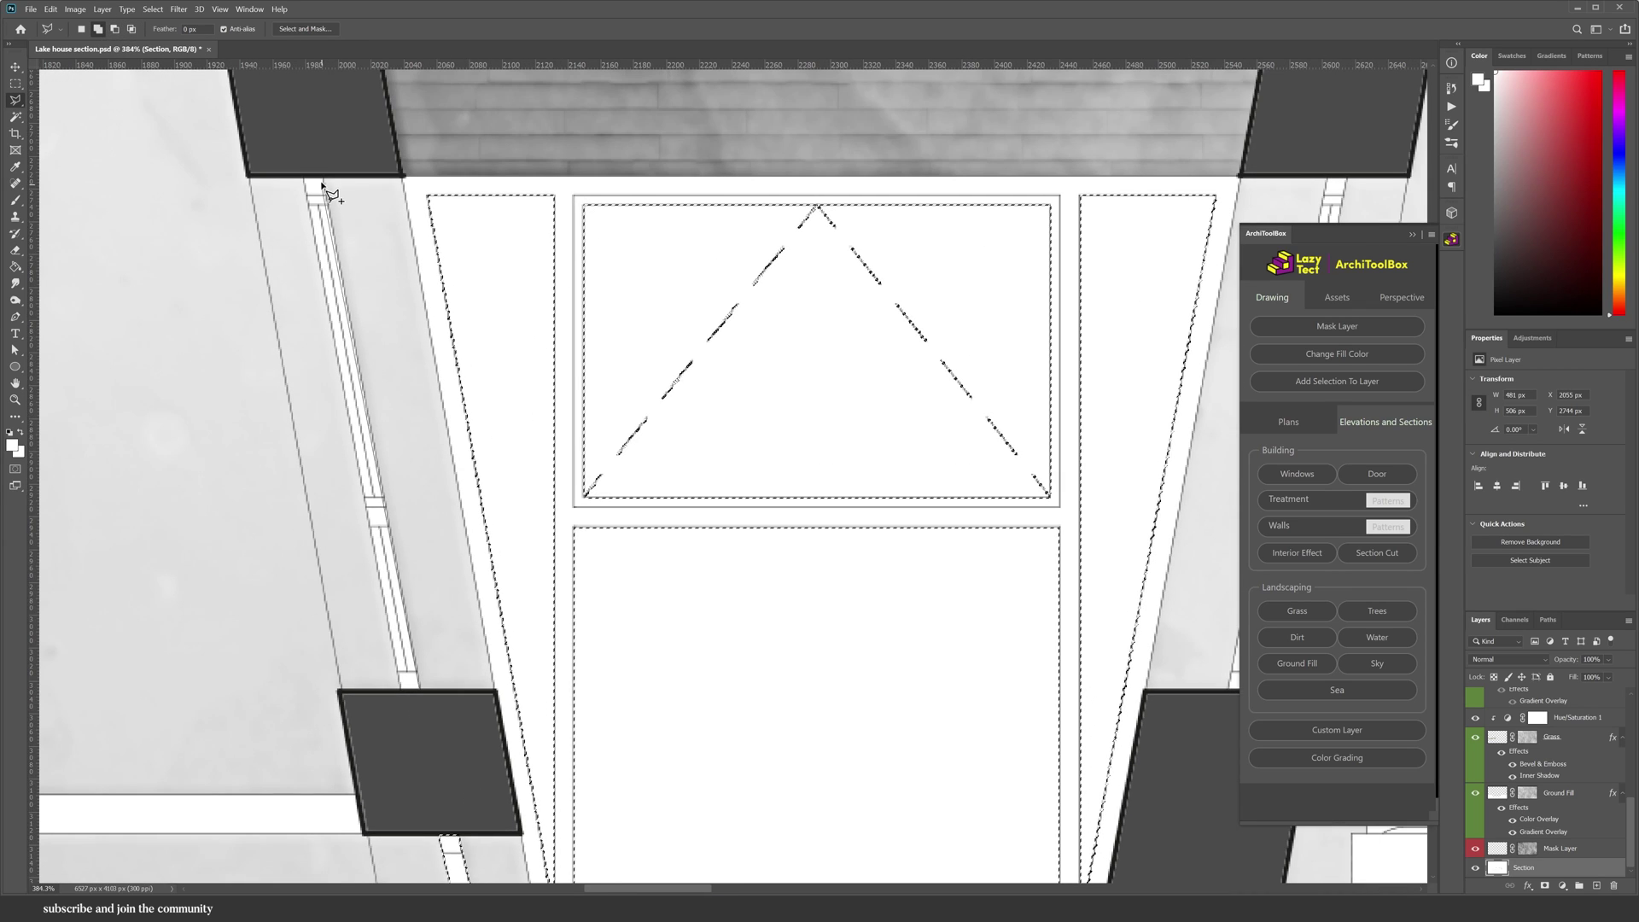
{"action": "scroll", "coordinate": [201, 713], "scroll_direction": "down", "scroll_amount": 4}
{"action": "scroll", "coordinate": [586, 263], "scroll_direction": "up", "scroll_amount": 3}
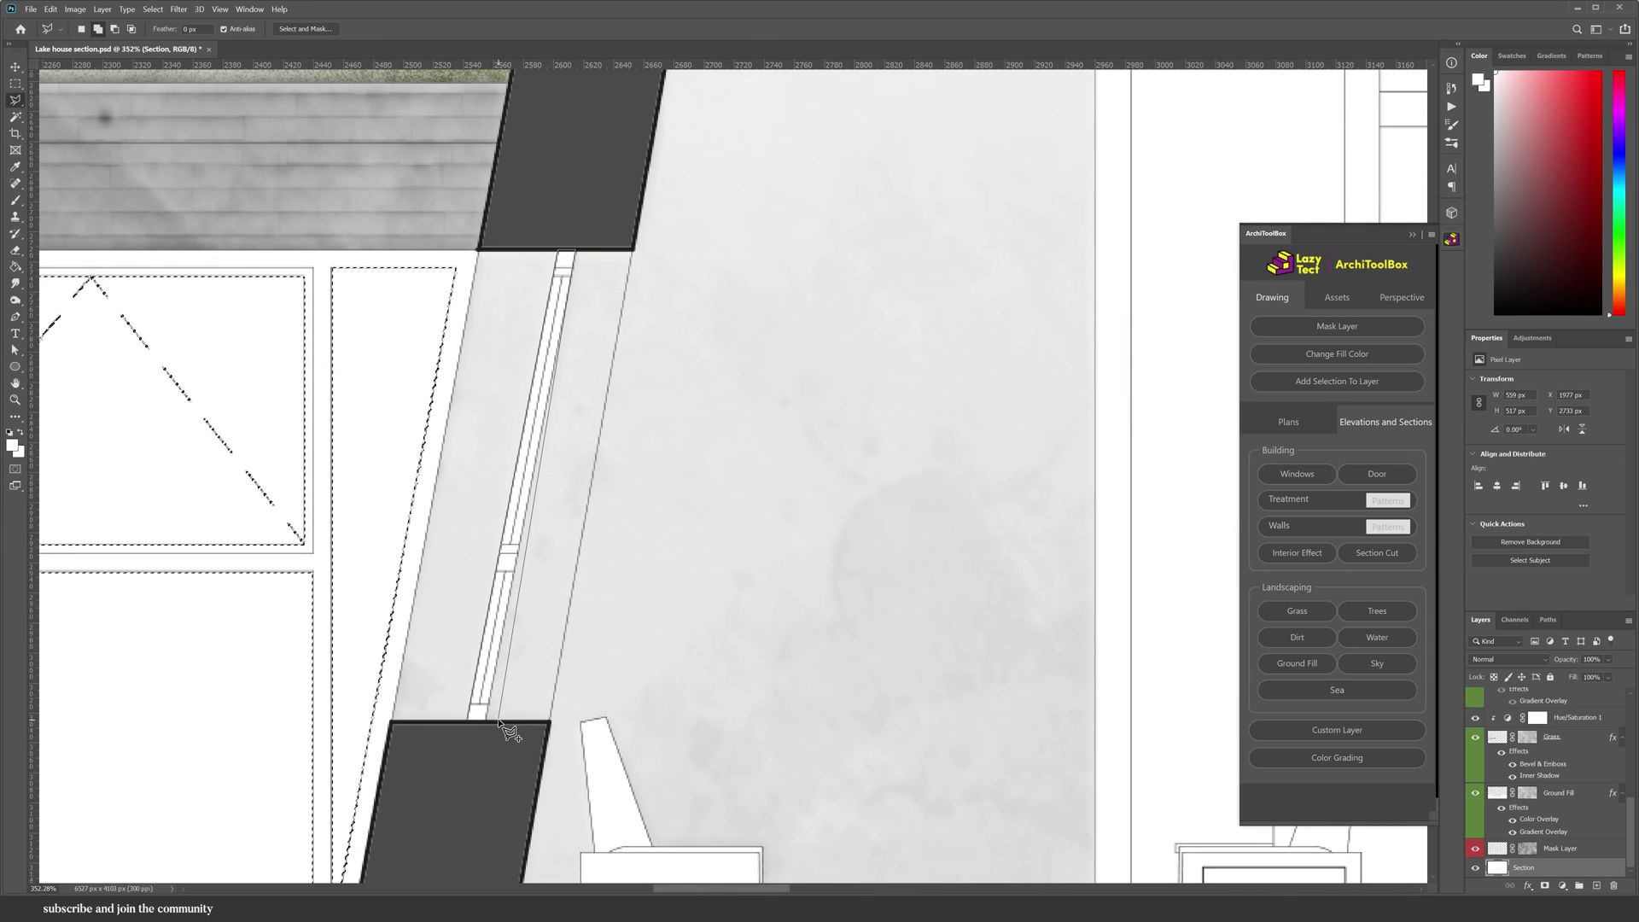
{"action": "scroll", "coordinate": [1207, 512], "scroll_direction": "down", "scroll_amount": 4}
{"action": "scroll", "coordinate": [1114, 371], "scroll_direction": "up", "scroll_amount": 5}
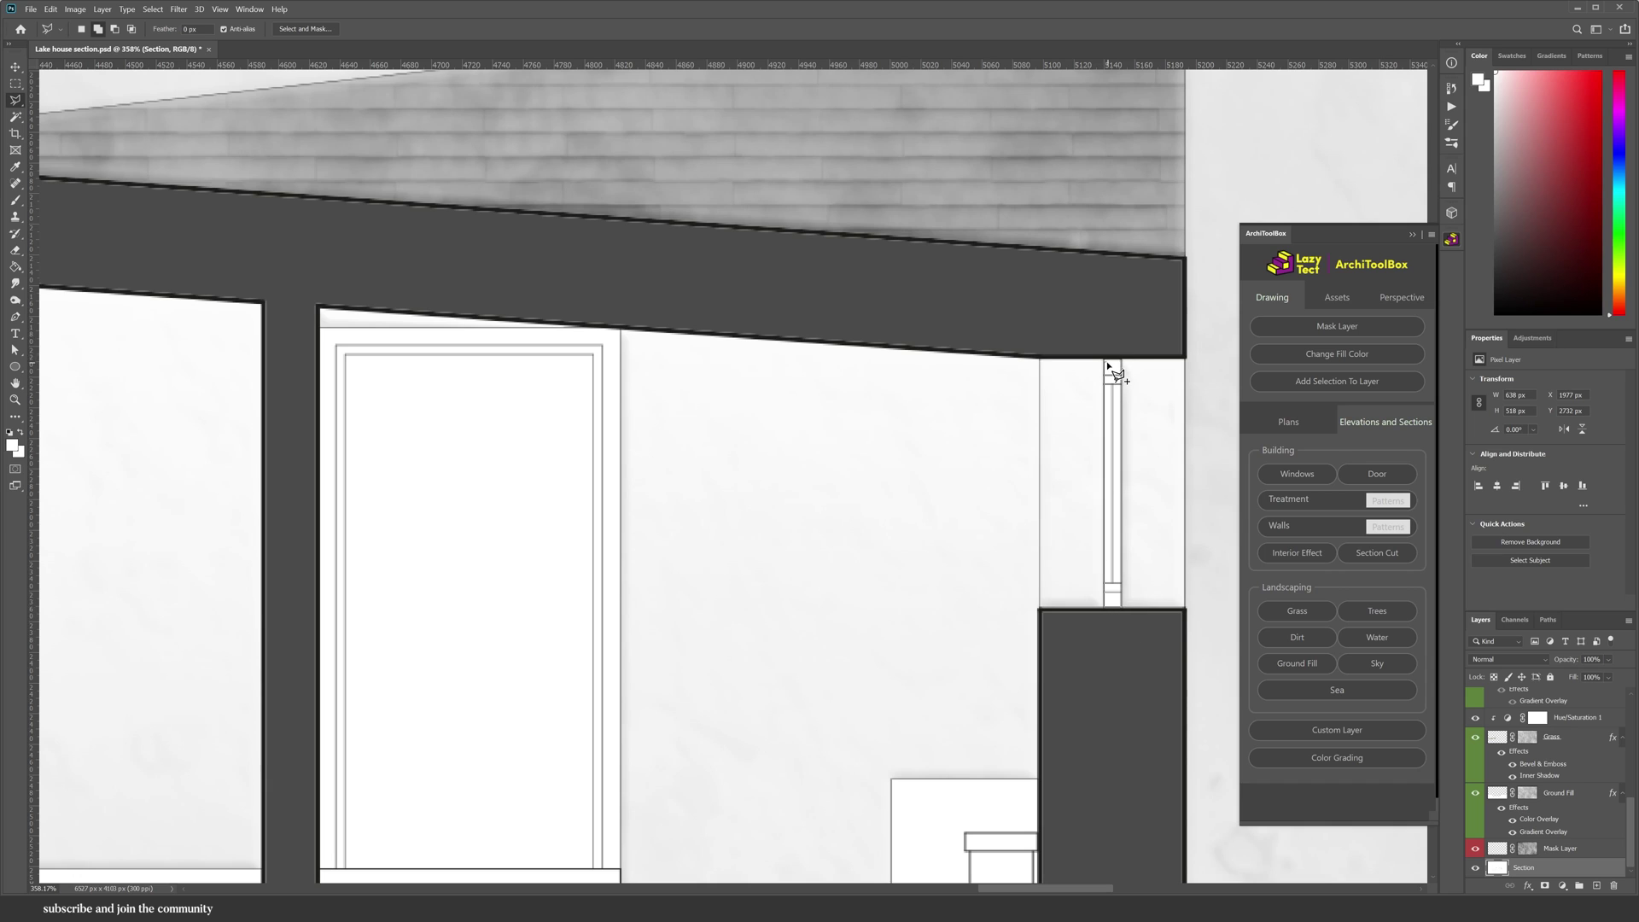
{"action": "scroll", "coordinate": [1065, 553], "scroll_direction": "down", "scroll_amount": 7}
{"action": "key", "text": "ctrl+0"}
{"action": "left_click", "coordinate": [1299, 477]}
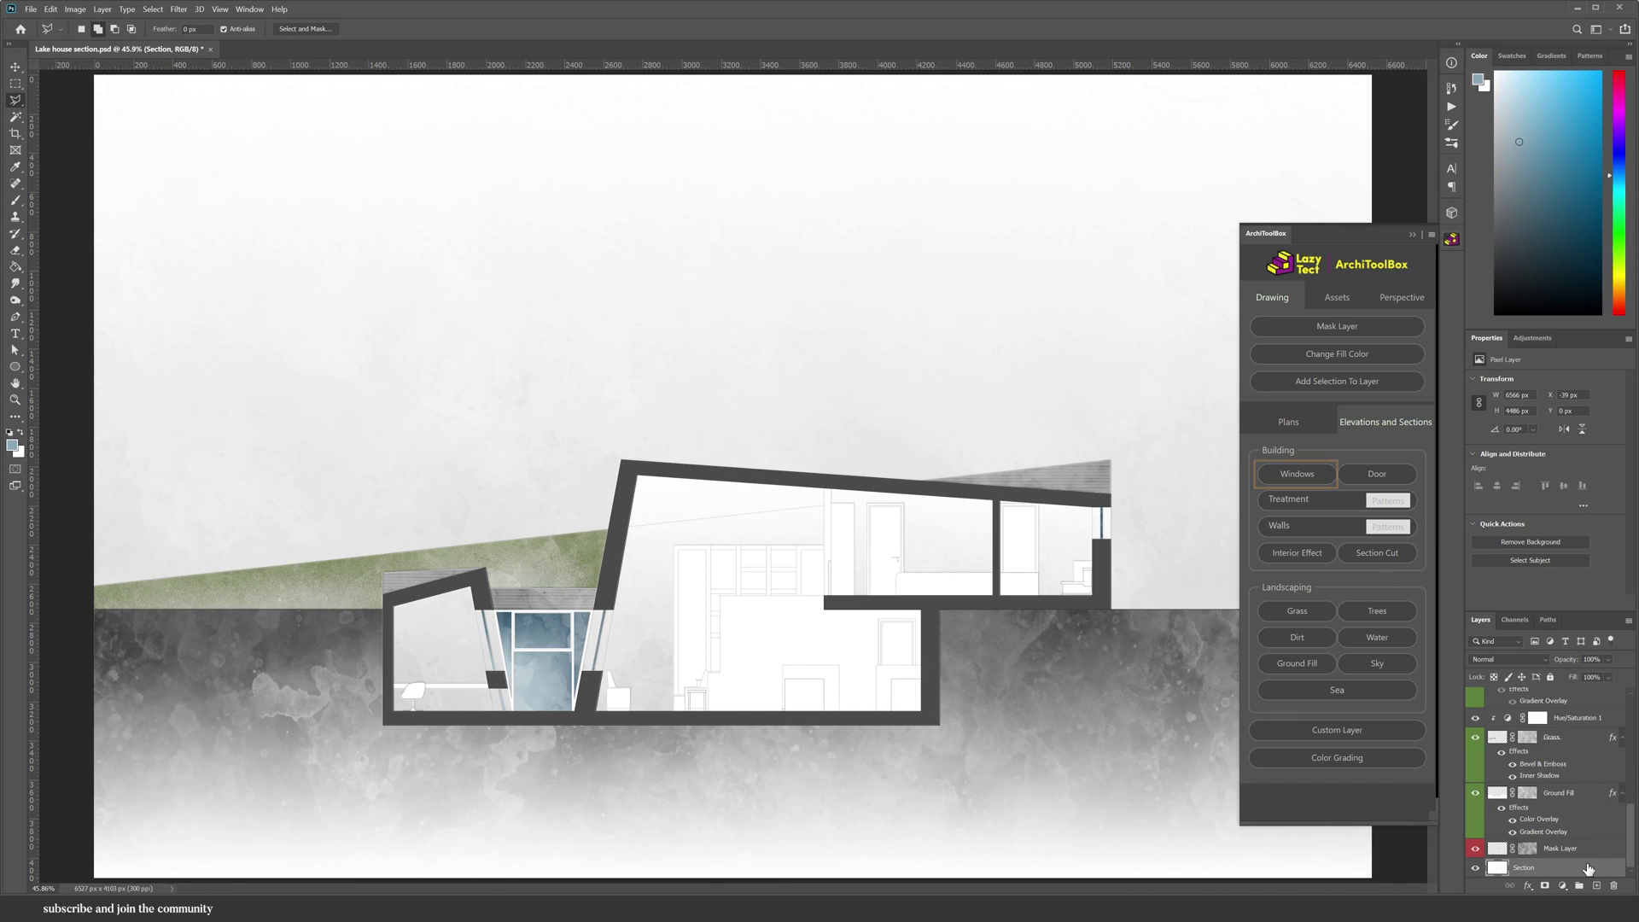
Lower the Windows layer's opacity to about 38%
{"action": "scroll", "coordinate": [1588, 863], "scroll_direction": "up", "scroll_amount": 6}
{"action": "left_click", "coordinate": [1592, 697]}
{"action": "left_click", "coordinate": [1609, 660]}
{"action": "left_click_drag", "start_coordinate": [1608, 674], "coordinate": [1590, 675]}
Make the Section layer active again and select the frame of the tall cupboard in the living room
{"action": "scroll", "coordinate": [1616, 839], "scroll_direction": "down", "scroll_amount": 3}
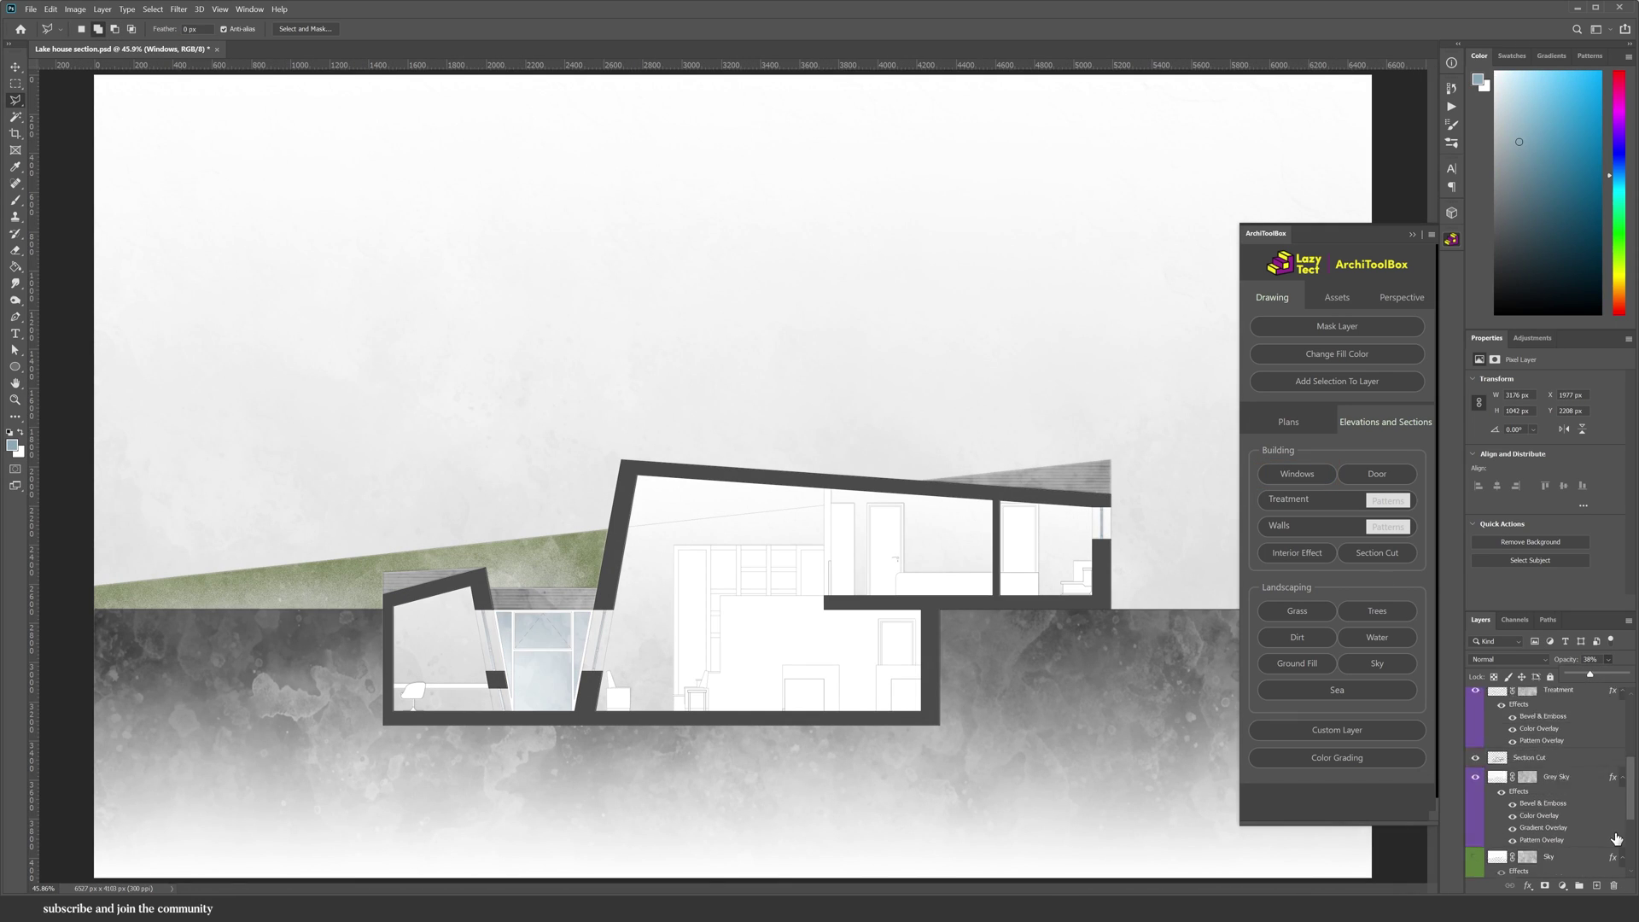
{"action": "scroll", "coordinate": [1616, 839], "scroll_direction": "down", "scroll_amount": 4}
{"action": "left_click", "coordinate": [1584, 867]}
{"action": "key", "text": "w"}
{"action": "scroll", "coordinate": [672, 686], "scroll_direction": "up", "scroll_amount": 5}
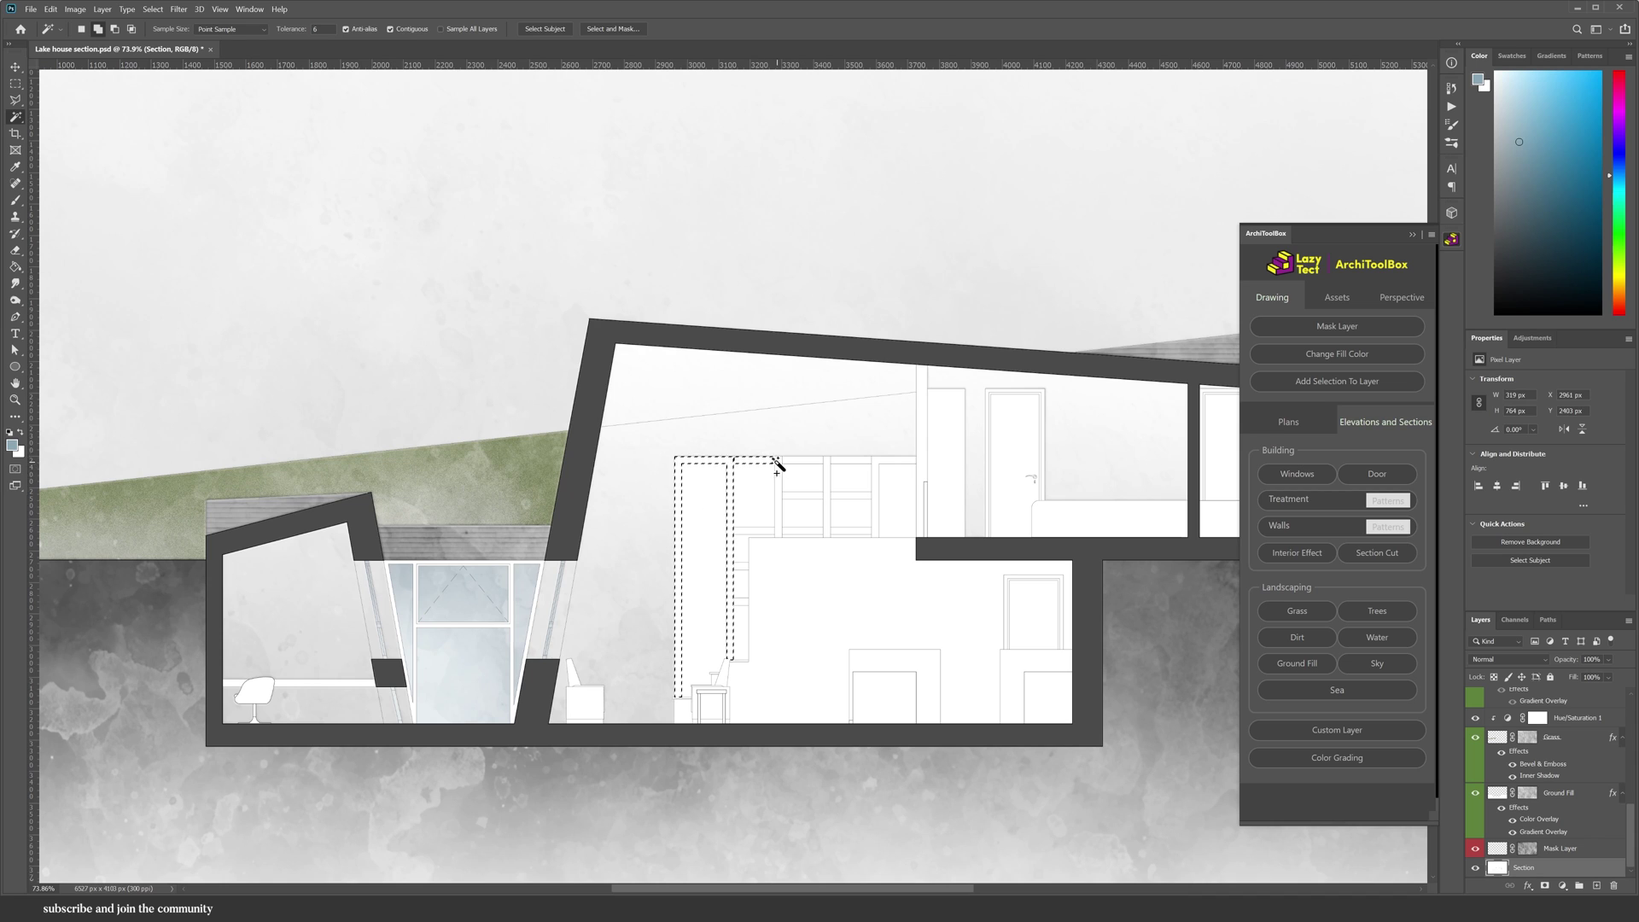
{"action": "left_click", "coordinate": [778, 461]}
Add the dividers of the upper shelving and the narrow shelf column beside the kitchen wall to the selection
{"action": "scroll", "coordinate": [875, 478], "scroll_direction": "up", "scroll_amount": 5}
{"action": "left_click", "coordinate": [875, 462]}
{"action": "left_click", "coordinate": [838, 503]}
{"action": "left_click", "coordinate": [759, 503]}
{"action": "left_click", "coordinate": [759, 561]}
{"action": "left_click", "coordinate": [686, 560]}
{"action": "left_click", "coordinate": [659, 618]}
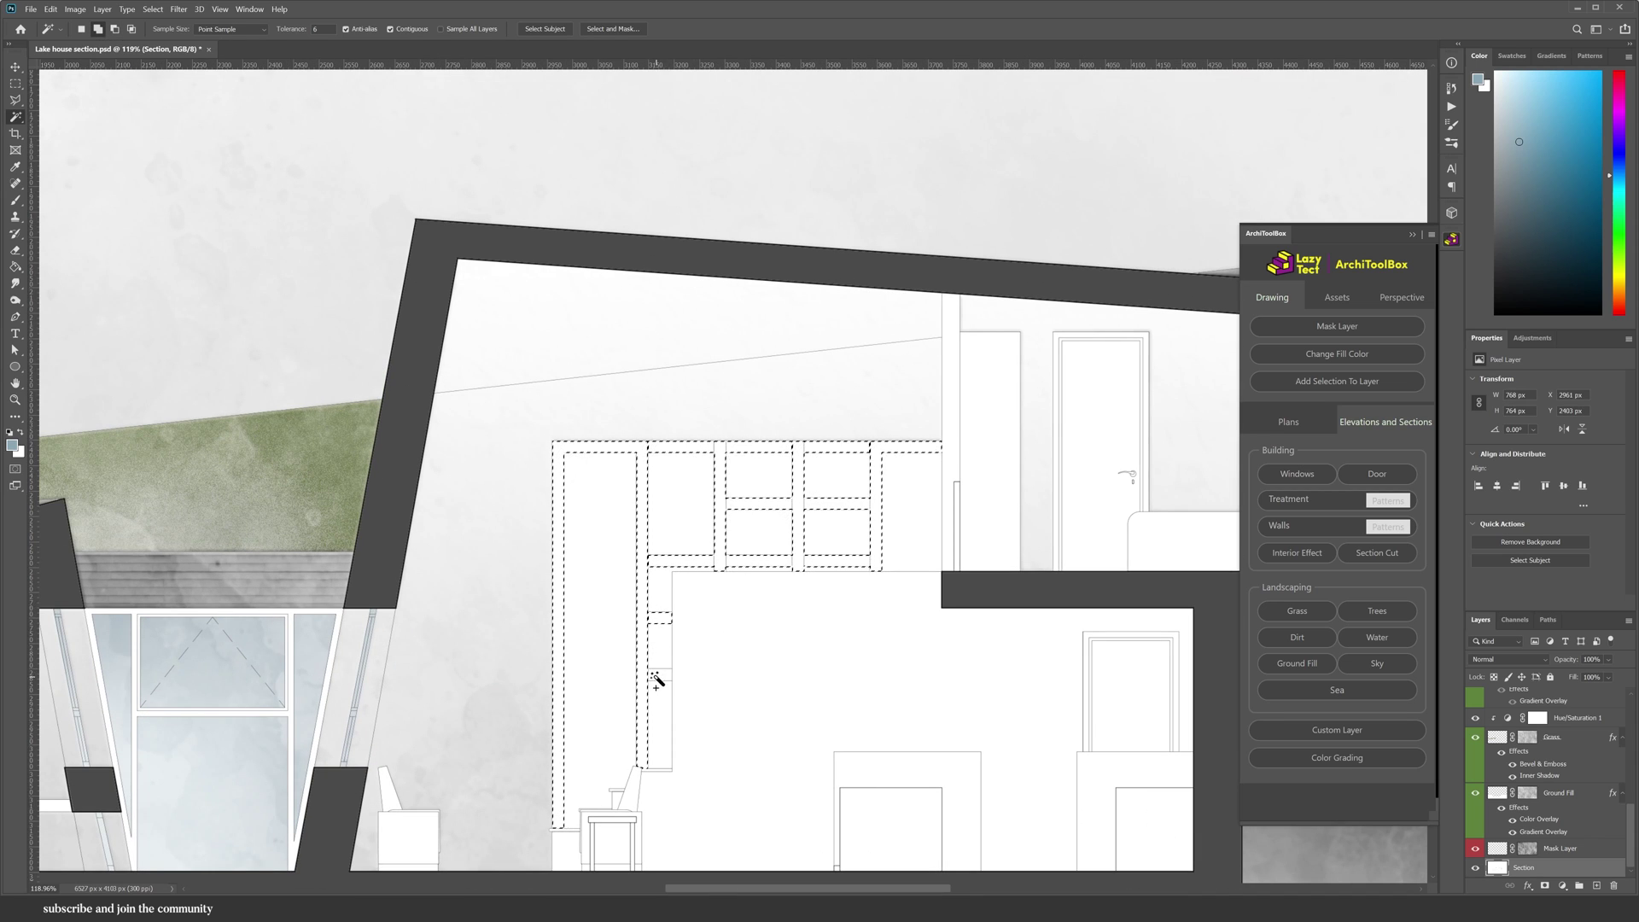
Apply a Custom Layer effect with a muted olive-grey fill to the selected shelving frames and cabinet fronts
{"action": "scroll", "coordinate": [742, 670], "scroll_direction": "down", "scroll_amount": 2}
{"action": "left_click", "coordinate": [1375, 731]}
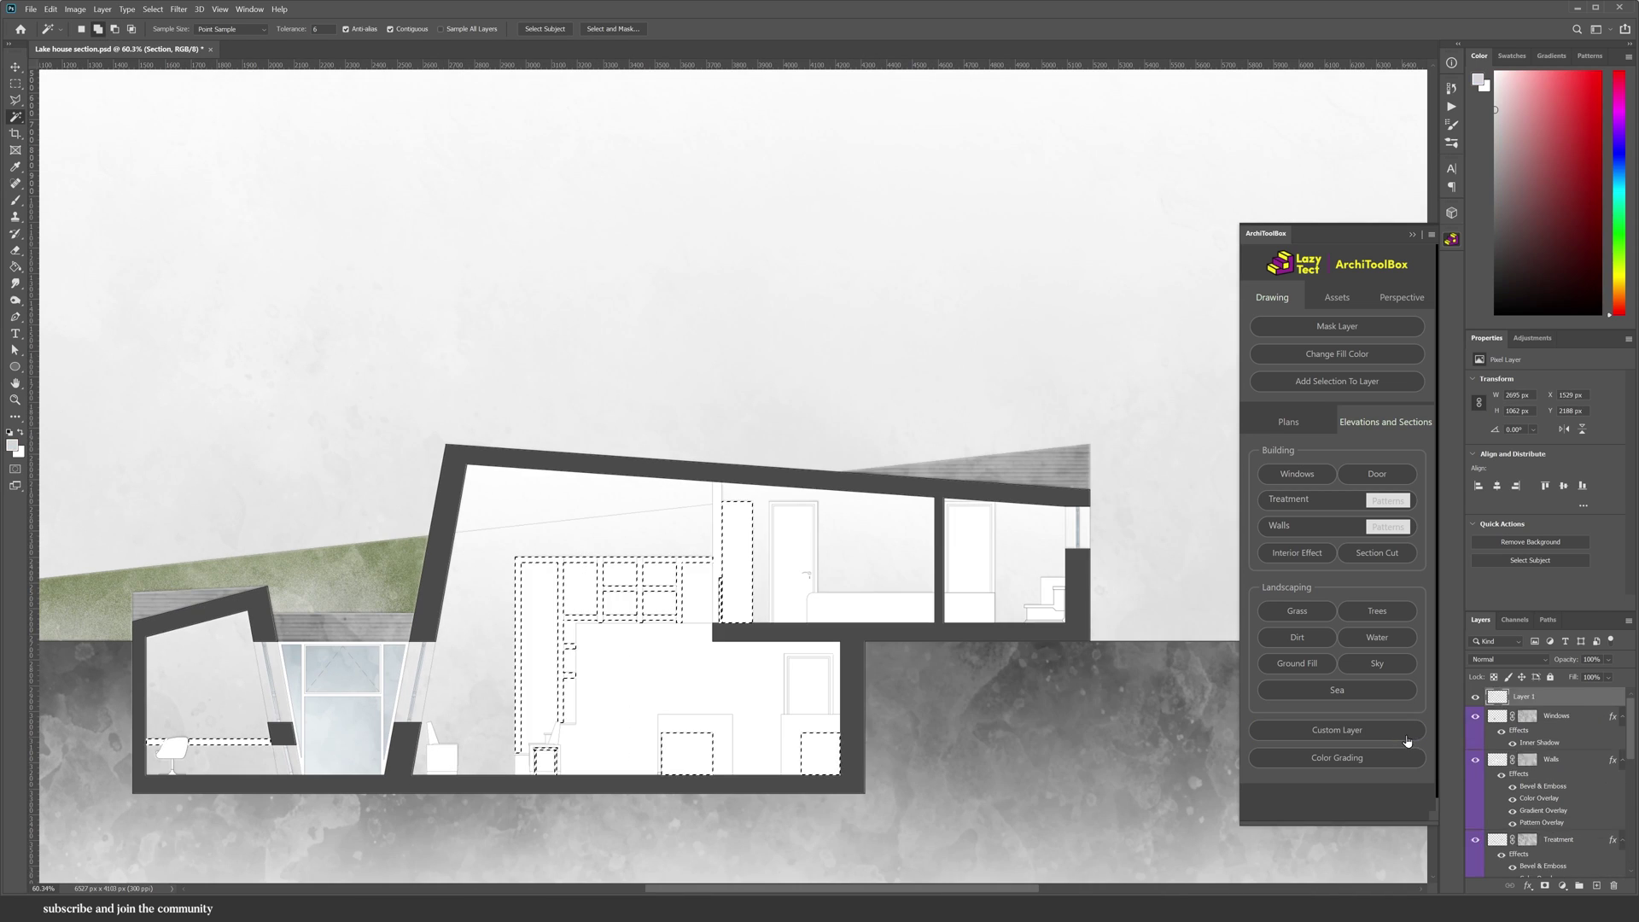
{"action": "left_click_drag", "start_coordinate": [826, 704], "coordinate": [821, 711]}
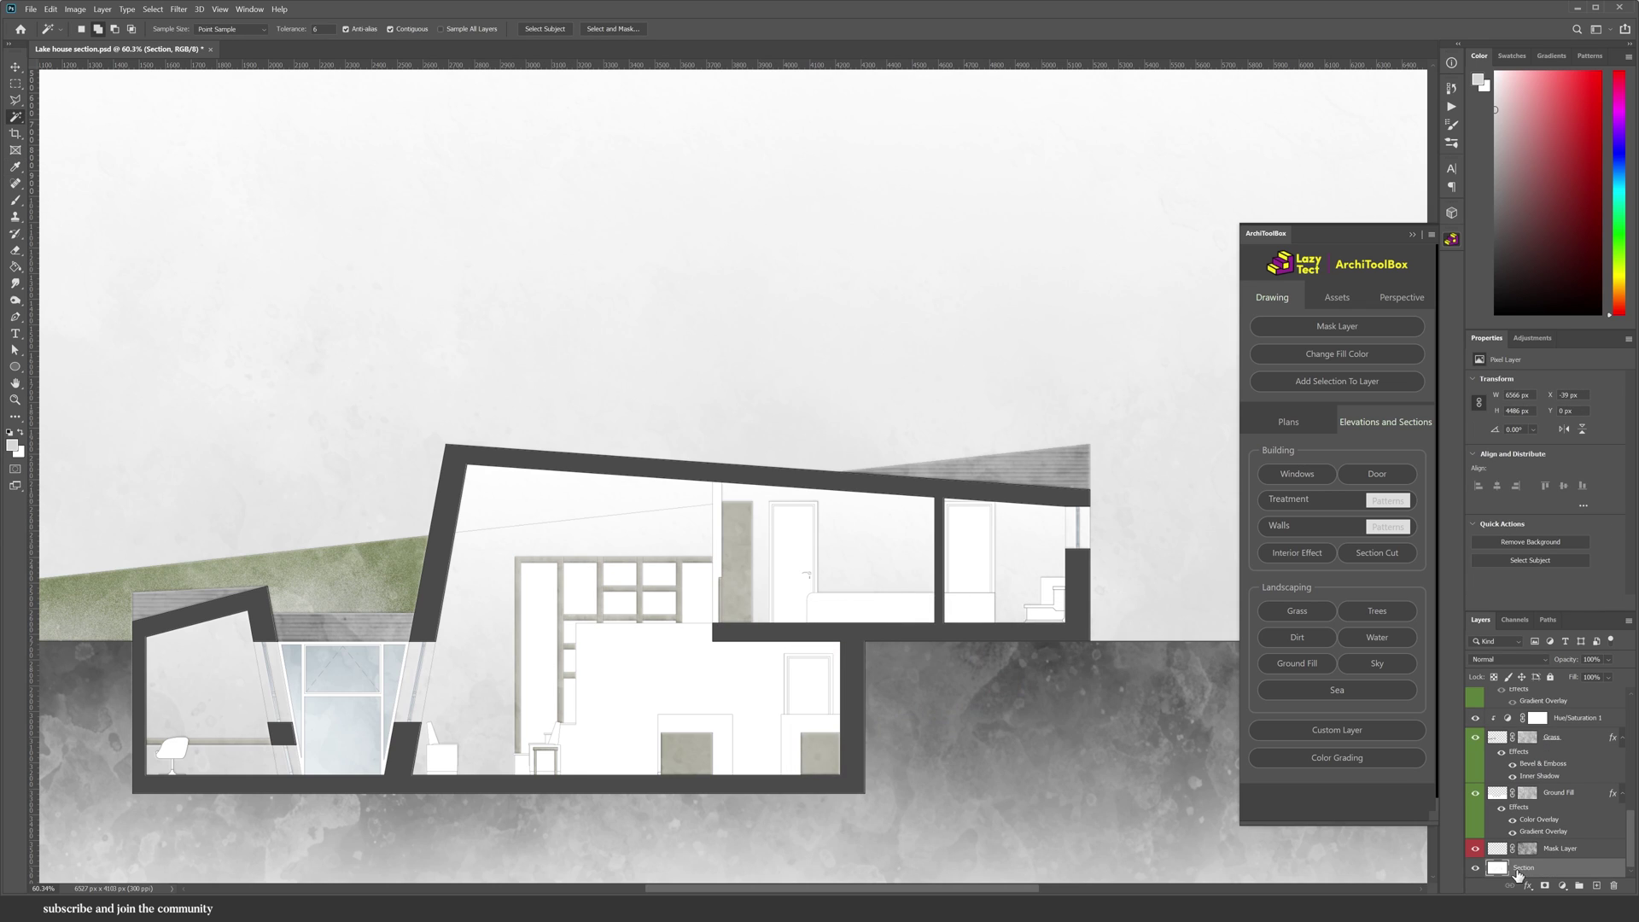
Fill the remaining cabinet surfaces with a Custom Layer effect and start another one for the kitchen's back wall
{"action": "scroll", "coordinate": [197, 759], "scroll_direction": "up", "scroll_amount": 10}
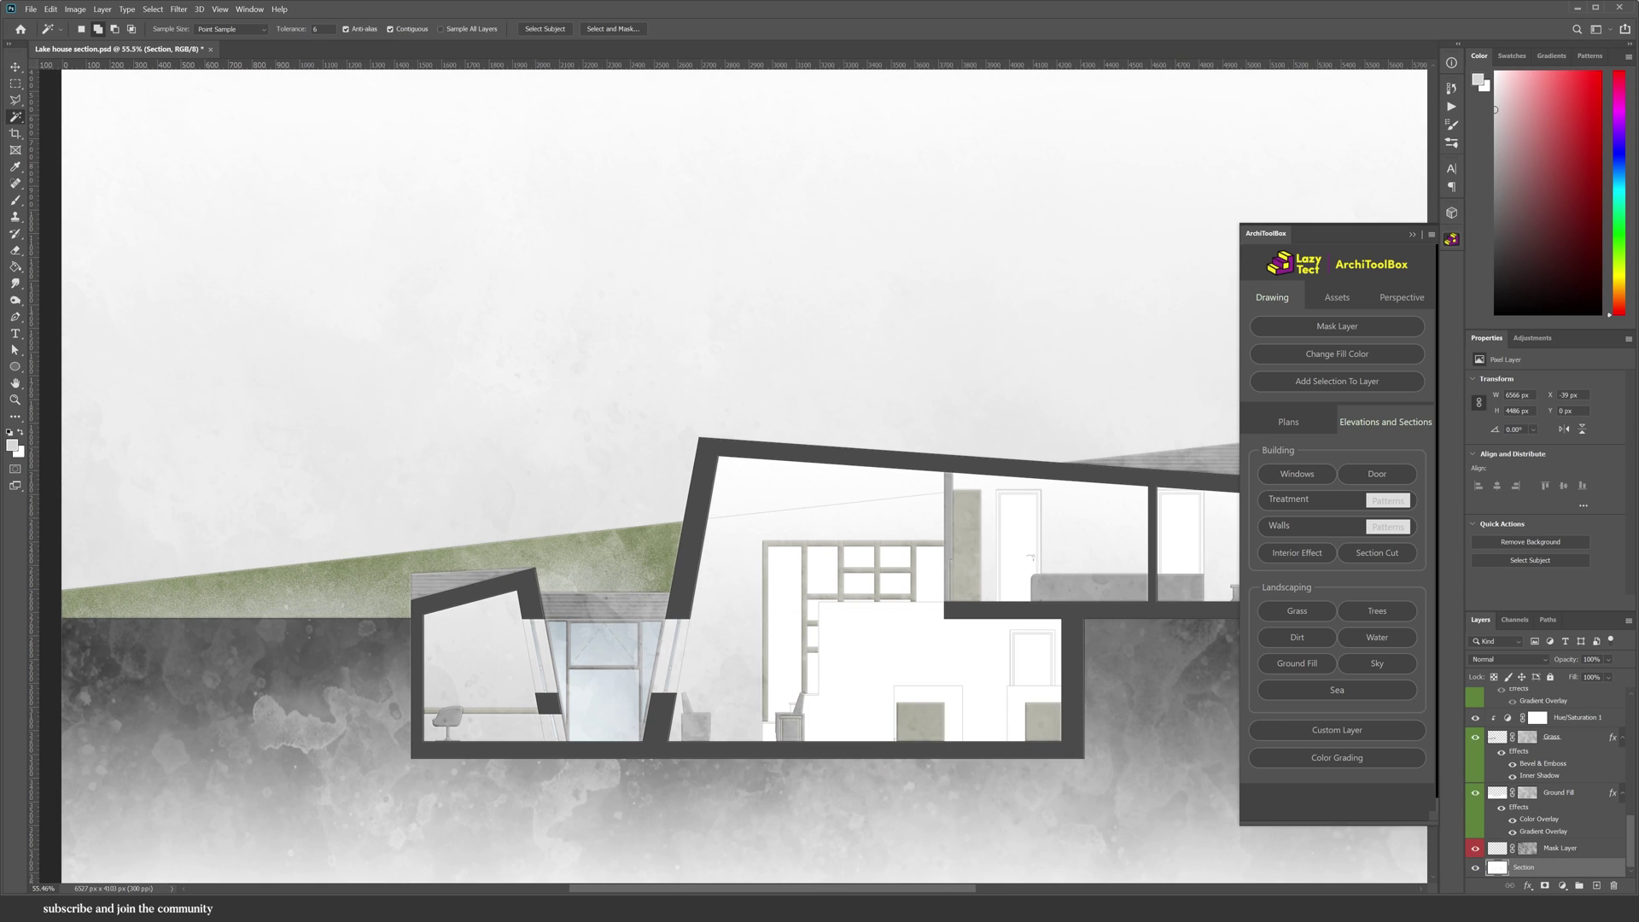
{"action": "scroll", "coordinate": [1059, 714], "scroll_direction": "up", "scroll_amount": 8}
{"action": "left_click", "coordinate": [819, 688]}
{"action": "left_click", "coordinate": [943, 710]}
{"action": "scroll", "coordinate": [671, 768], "scroll_direction": "up", "scroll_amount": 13}
{"action": "left_click", "coordinate": [735, 757]}
{"action": "scroll", "coordinate": [751, 769], "scroll_direction": "down", "scroll_amount": 13}
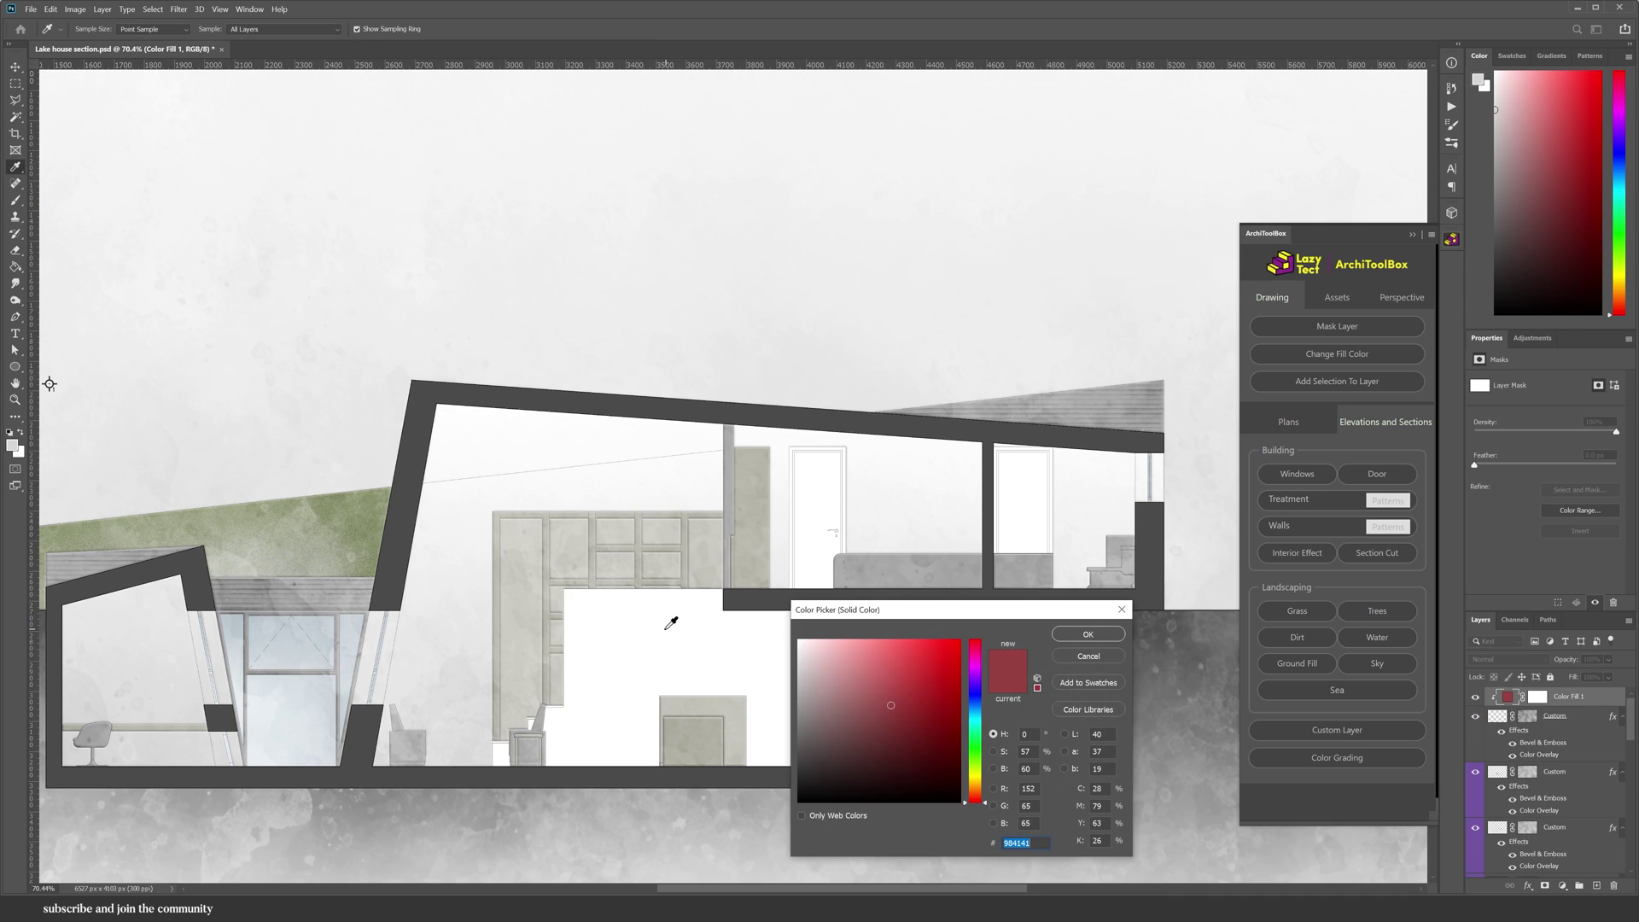
Set the kitchen back wall's fill color to grey #afafaf
{"action": "left_click", "coordinate": [671, 624]}
{"action": "left_click_drag", "start_coordinate": [800, 652], "coordinate": [781, 690]}
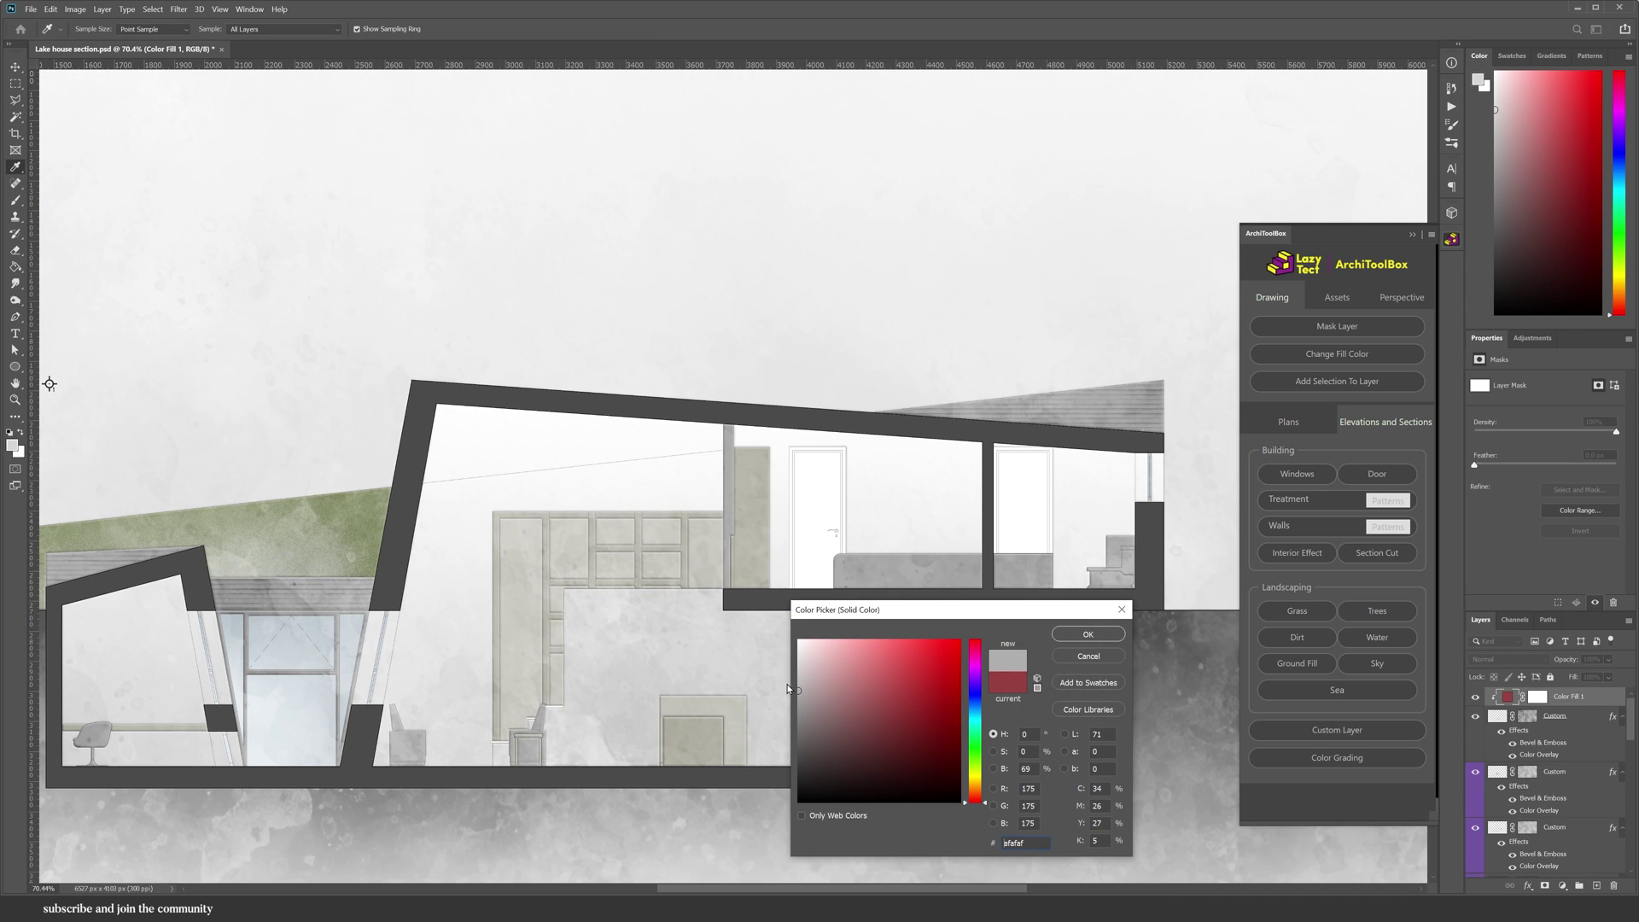
{"action": "left_click", "coordinate": [1072, 634]}
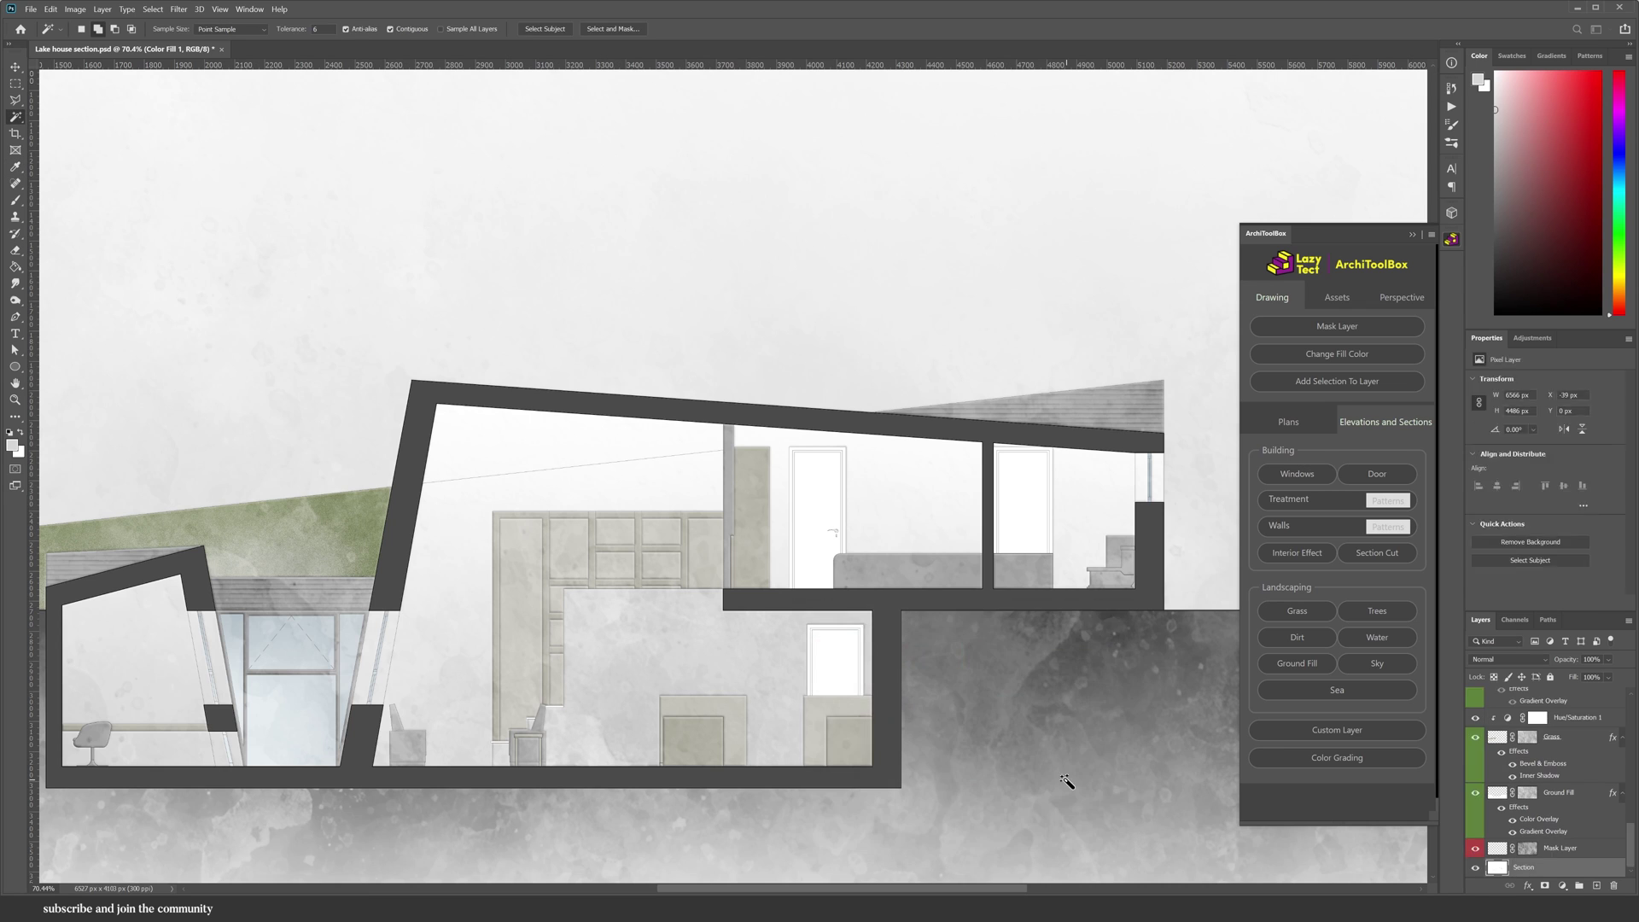
Select the two upper-floor doors and the framed opening behind the kitchen cabinets with rectangular marquees and apply a Door effect
{"action": "left_click_drag", "start_coordinate": [951, 728], "coordinate": [779, 414]}
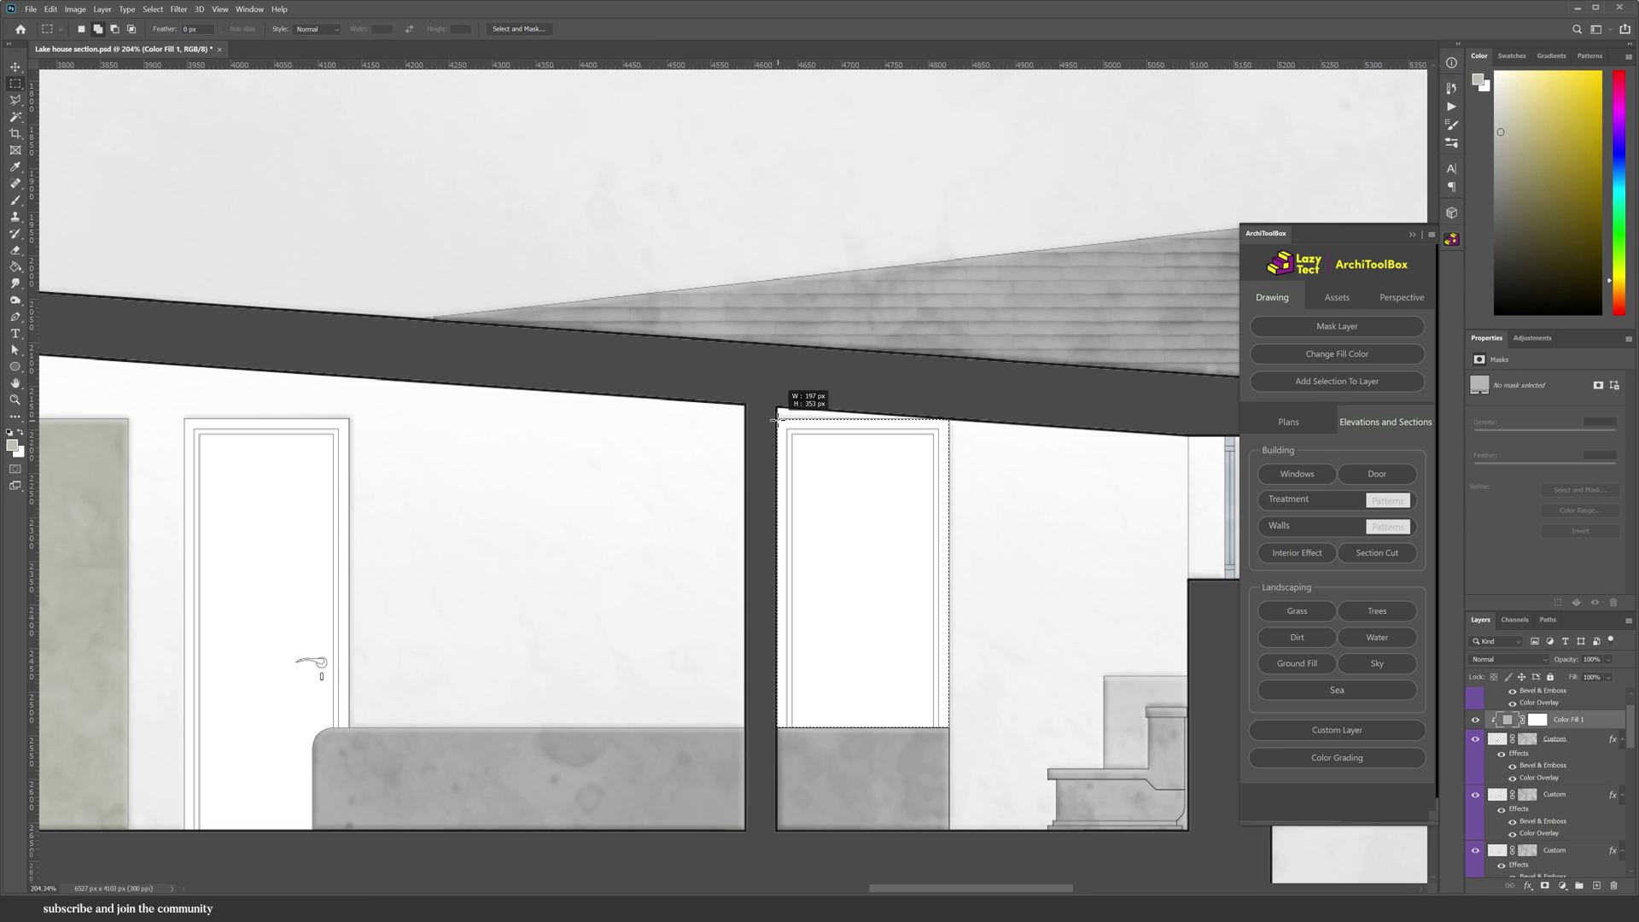
{"action": "scroll", "coordinate": [779, 414], "scroll_direction": "down", "scroll_amount": 9}
{"action": "scroll", "coordinate": [589, 648], "scroll_direction": "up", "scroll_amount": 10}
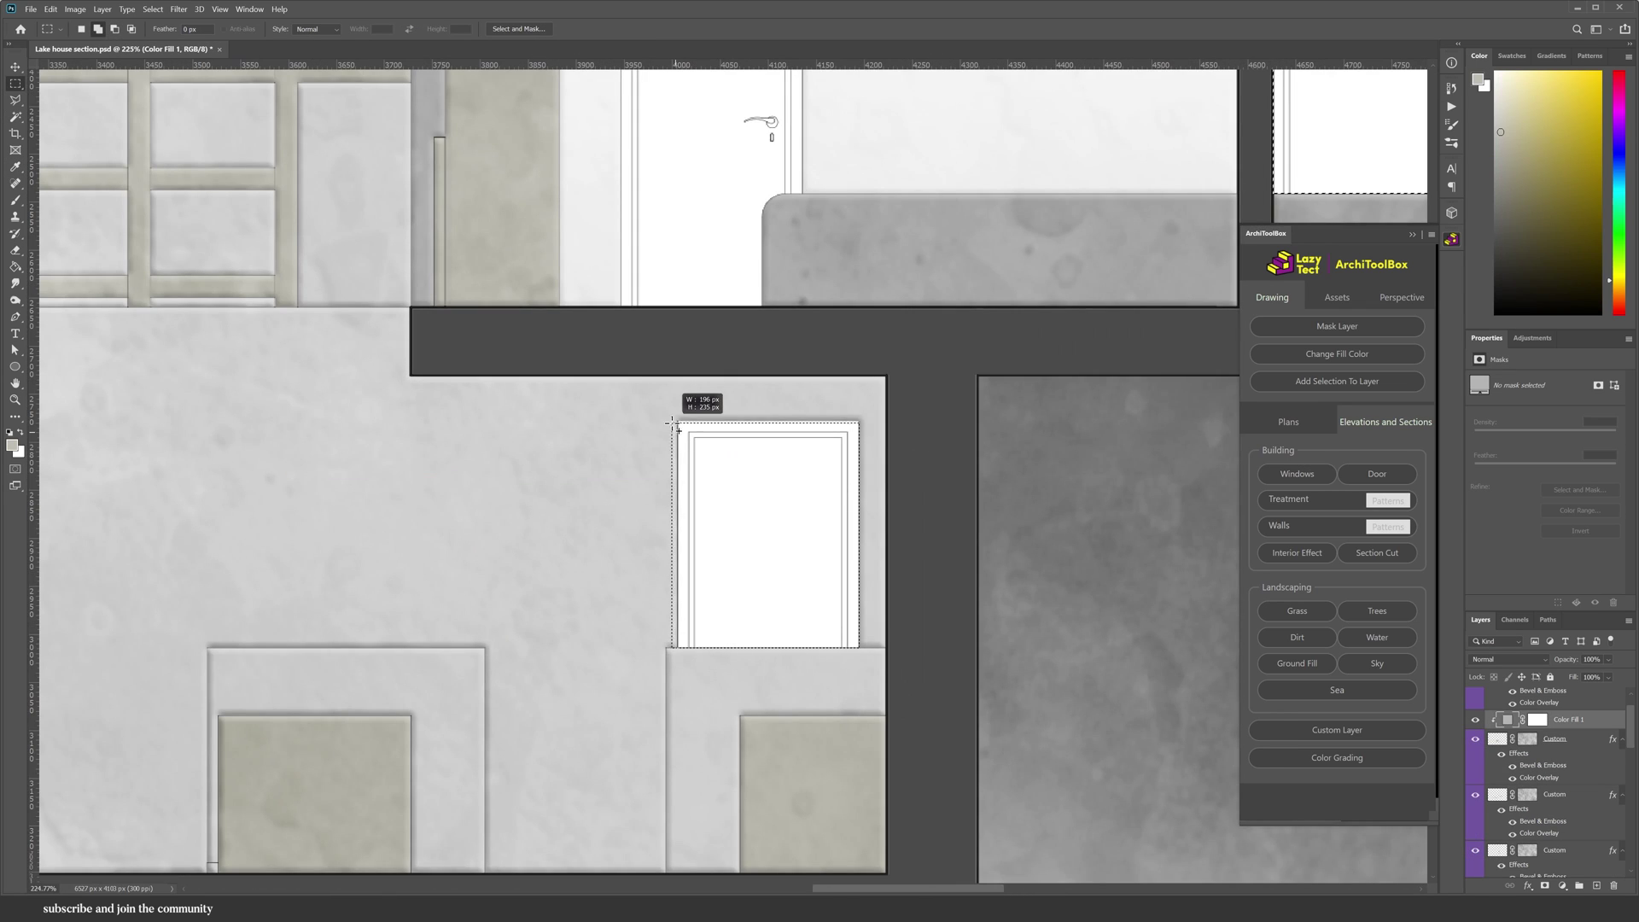
{"action": "left_click_drag", "start_coordinate": [674, 423], "coordinate": [674, 424]}
{"action": "scroll", "coordinate": [646, 192], "scroll_direction": "up", "scroll_amount": 4}
{"action": "left_click_drag", "start_coordinate": [645, 192], "coordinate": [830, 648]}
{"action": "scroll", "coordinate": [830, 649], "scroll_direction": "down", "scroll_amount": 3}
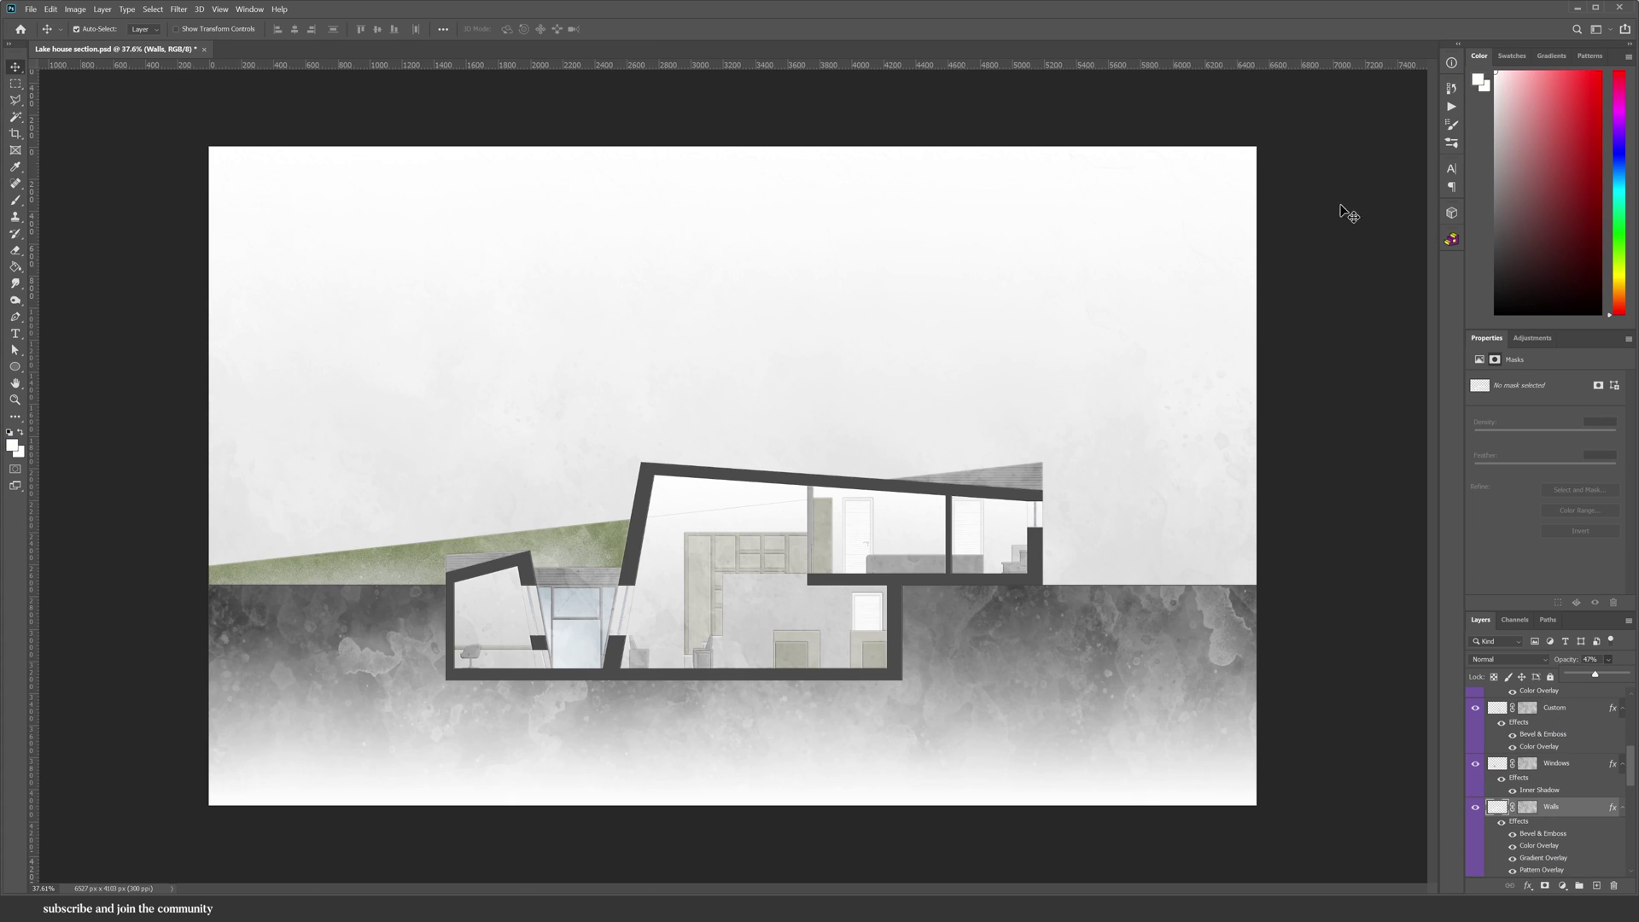
Open the ArchiToolBox assets and insert the human figure of the man in the striped shirt
{"action": "left_click", "coordinate": [1453, 240]}
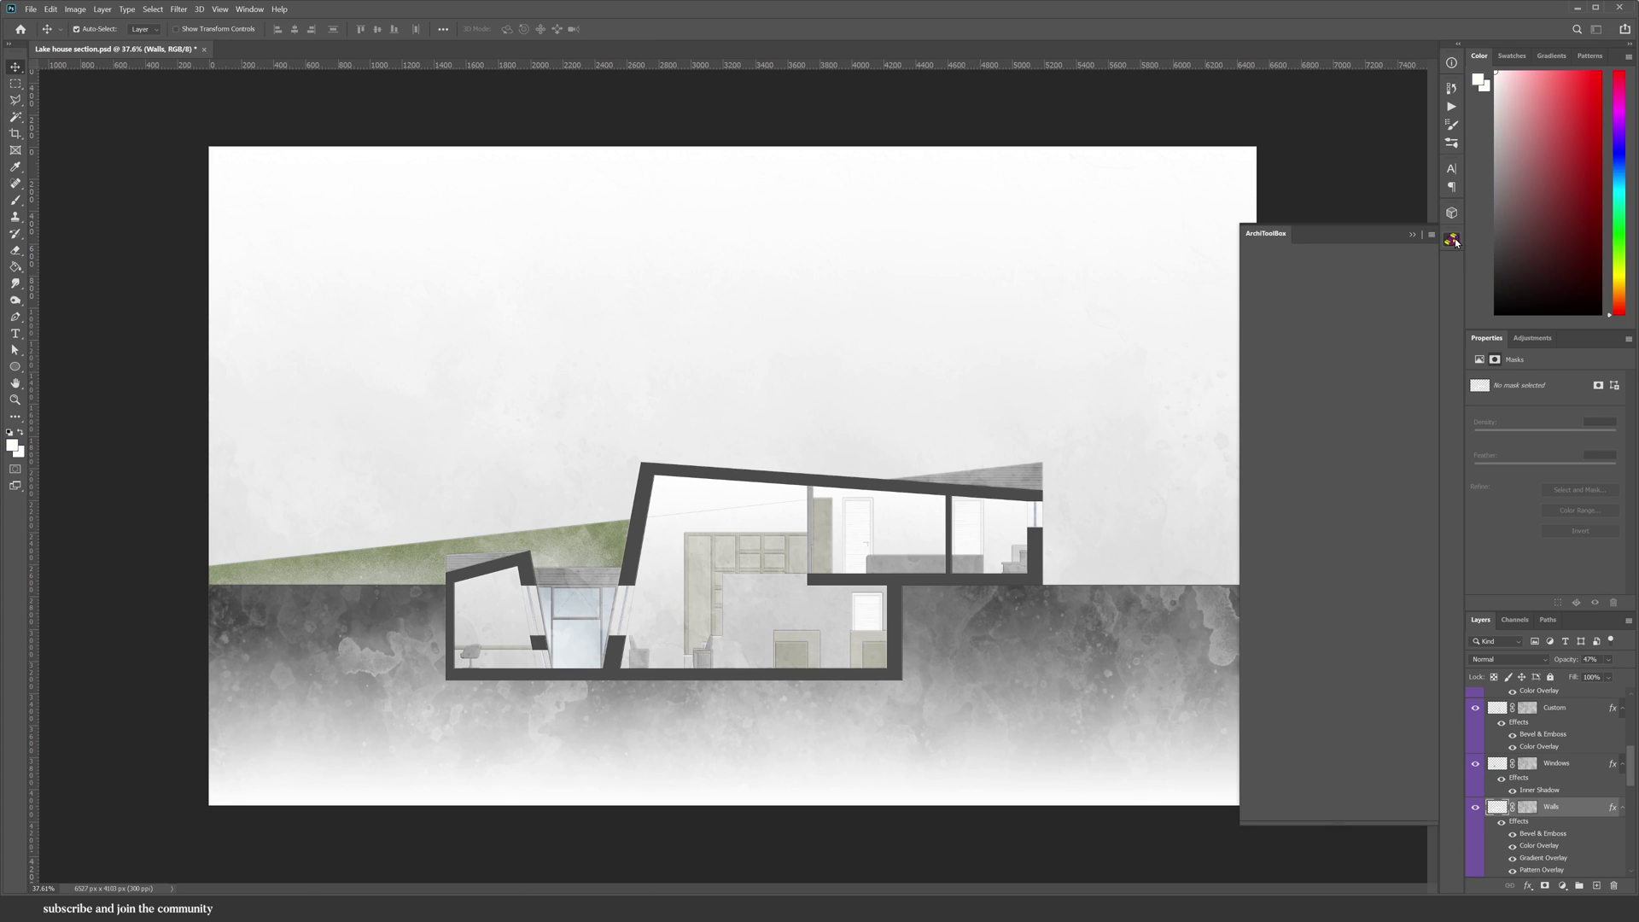
{"action": "left_click", "coordinate": [1330, 301]}
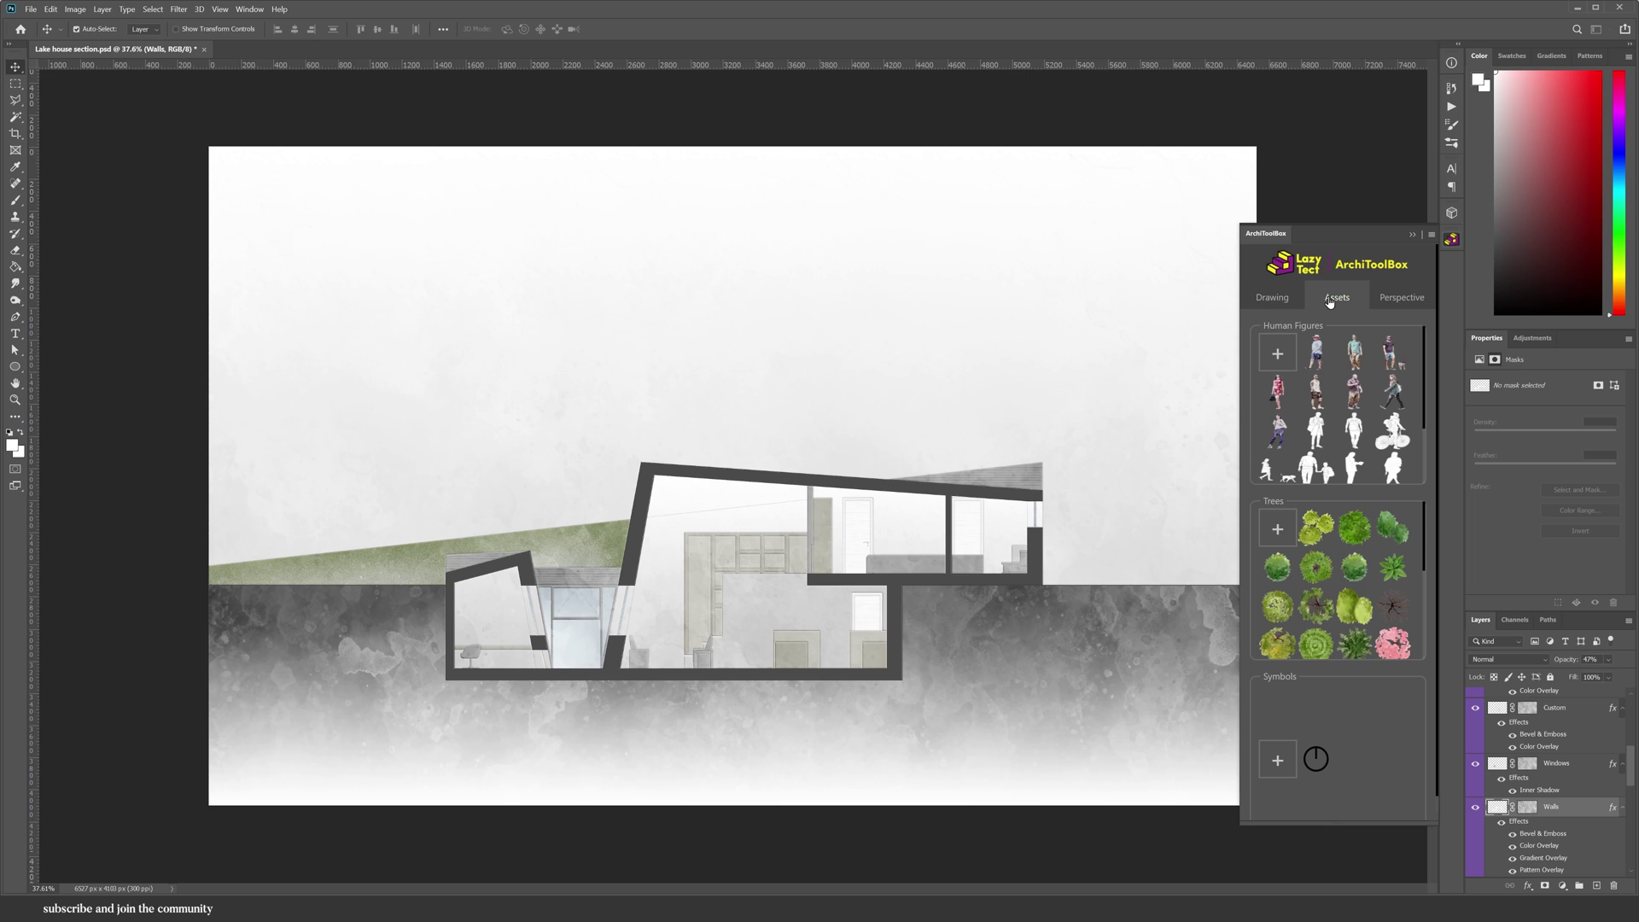
{"action": "scroll", "coordinate": [1380, 535], "scroll_direction": "down", "scroll_amount": 4}
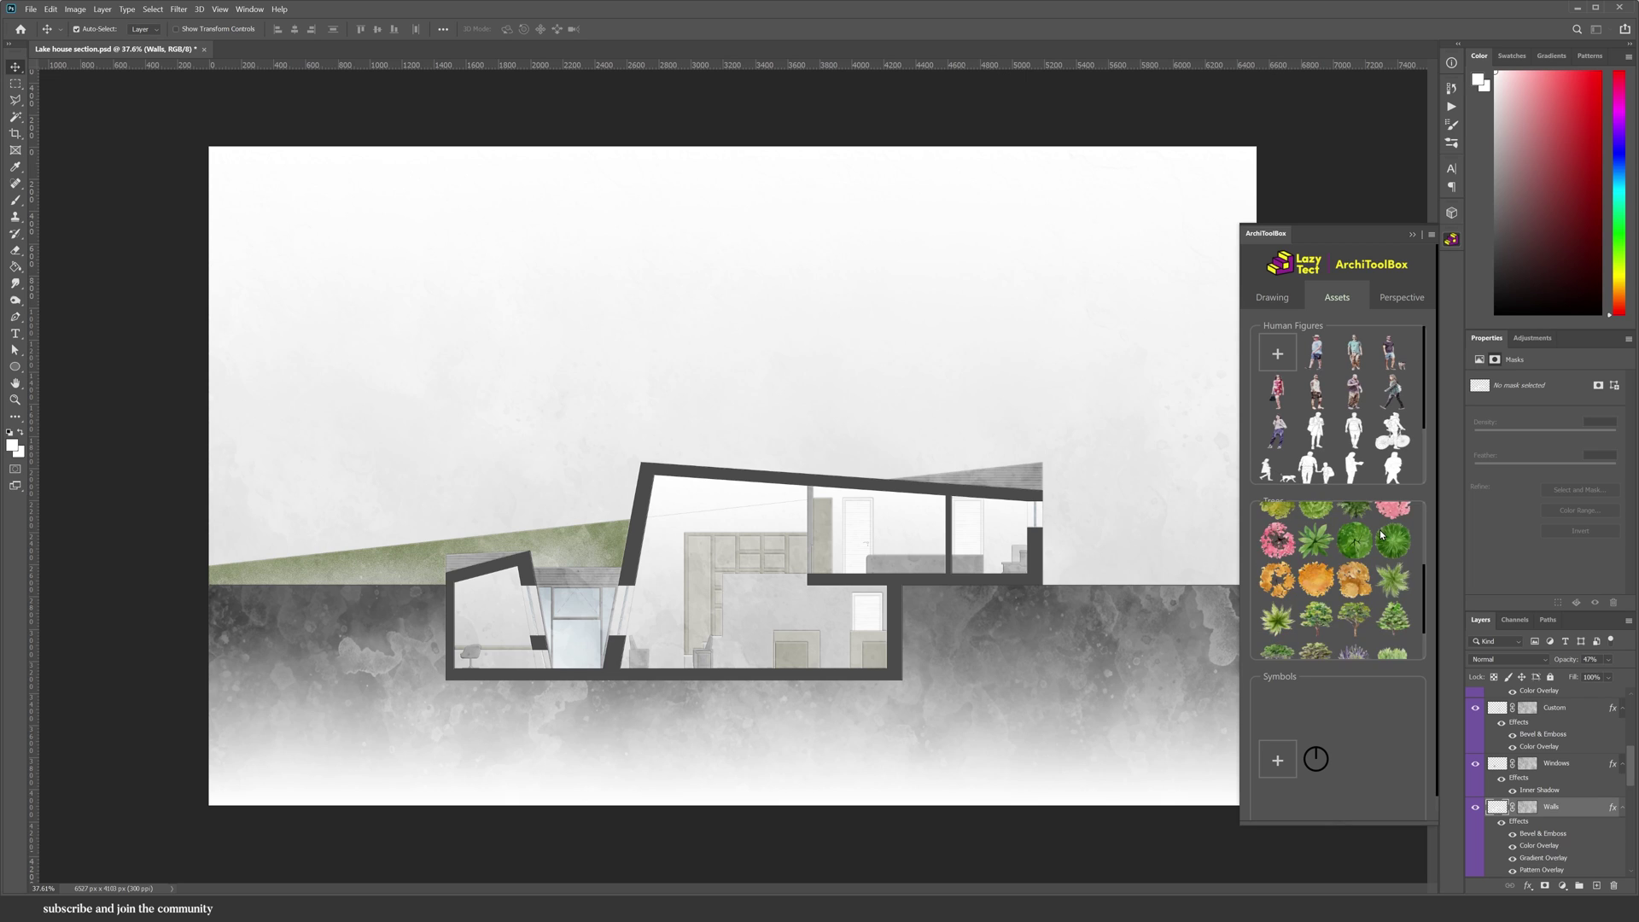
{"action": "scroll", "coordinate": [1381, 536], "scroll_direction": "up", "scroll_amount": 4}
{"action": "scroll", "coordinate": [1359, 389], "scroll_direction": "down", "scroll_amount": 1}
{"action": "left_click", "coordinate": [1359, 388]}
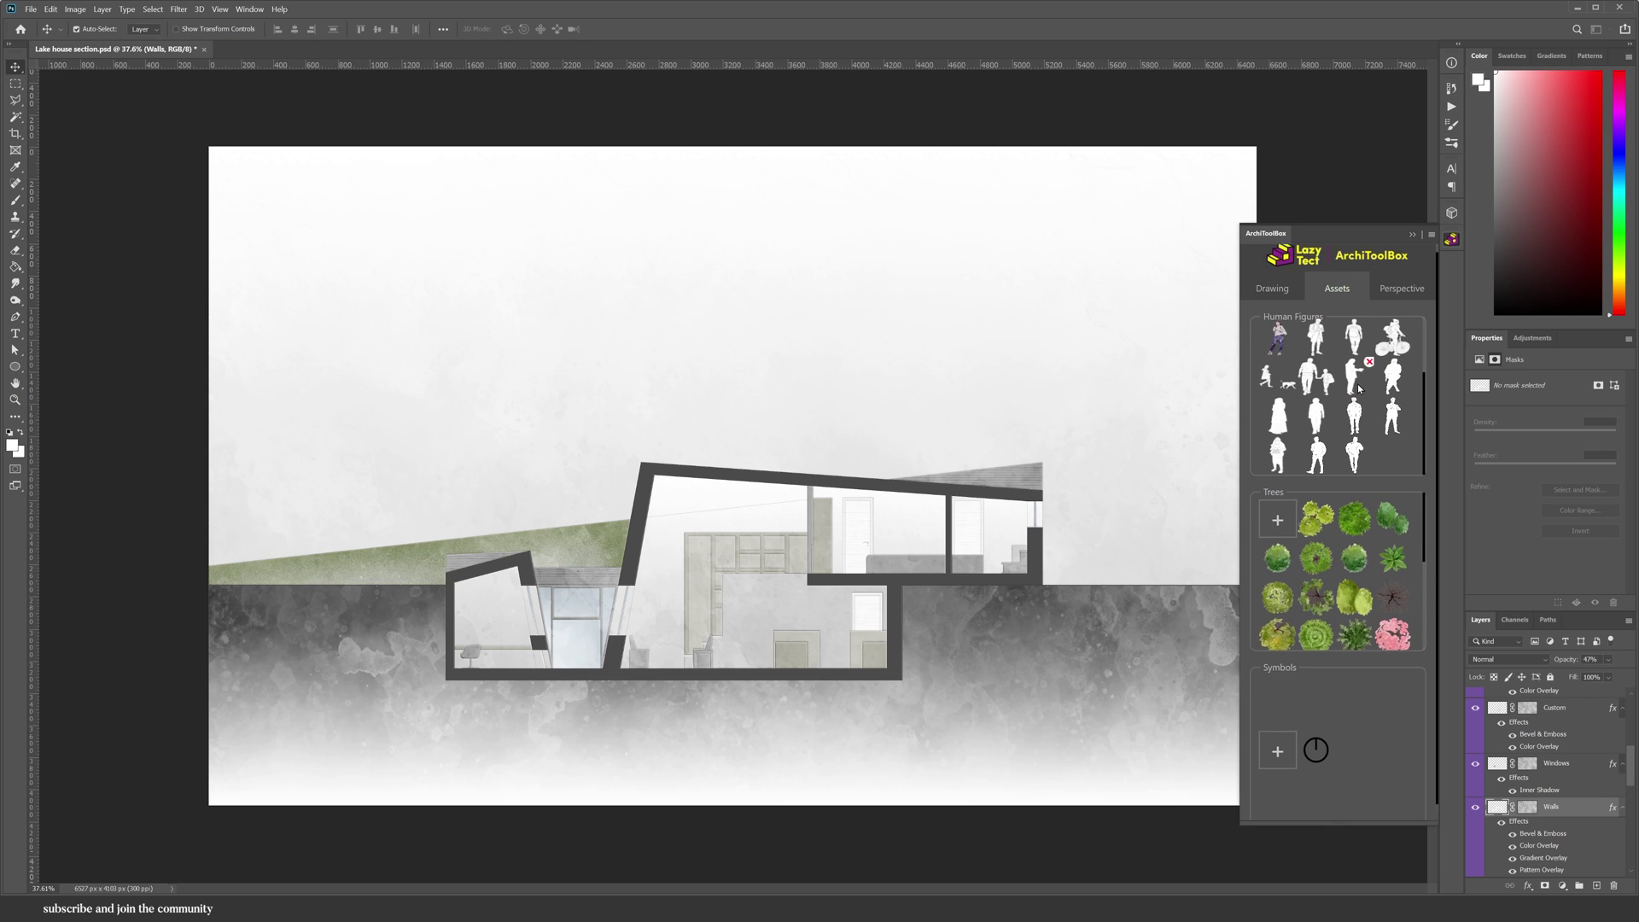
Scale the striped-shirt man down to the room's height and stand him on the kitchen floor
{"action": "key", "text": "ctrl+t"}
{"action": "left_click_drag", "start_coordinate": [734, 147], "coordinate": [733, 437]}
{"action": "left_click_drag", "start_coordinate": [738, 484], "coordinate": [680, 629]}
{"action": "key", "text": "Return"}
{"action": "scroll", "coordinate": [803, 610], "scroll_direction": "up", "scroll_amount": 5}
{"action": "key", "text": "ctrl+t"}
{"action": "key", "text": "Return"}
{"action": "scroll", "coordinate": [677, 726], "scroll_direction": "down", "scroll_amount": 3}
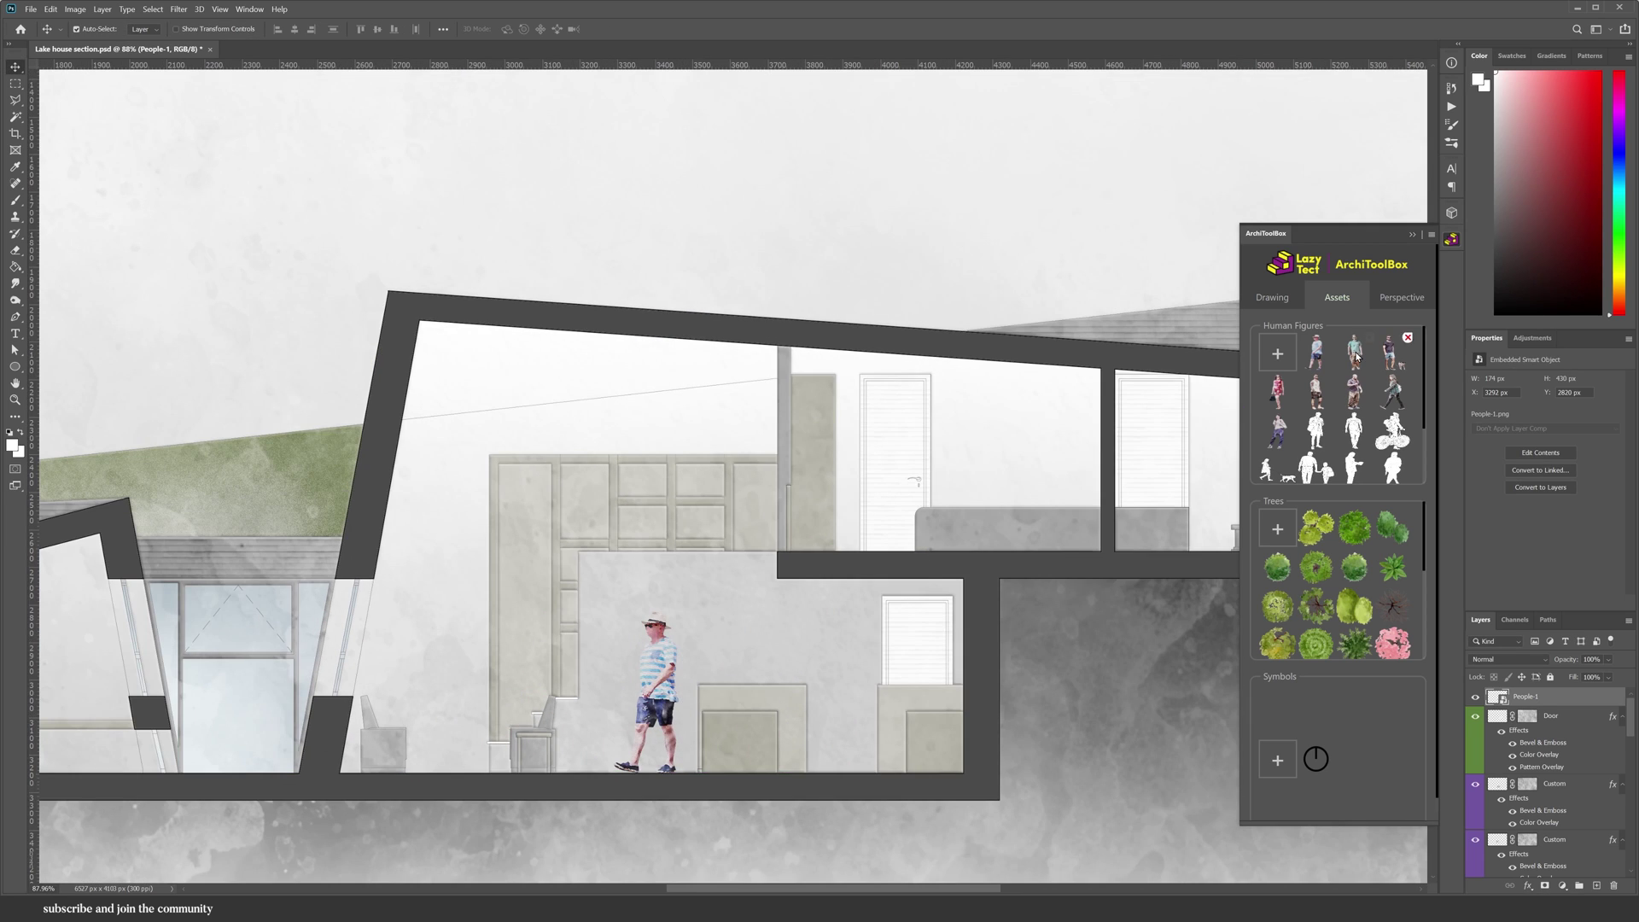
Insert the man in the green T-shirt, scale him to about 350 px wide and stand him in the upper-floor bedroom
{"action": "left_click", "coordinate": [1355, 352]}
{"action": "scroll", "coordinate": [611, 421], "scroll_direction": "down", "scroll_amount": 7}
{"action": "key", "text": "ctrl+t"}
{"action": "left_click_drag", "start_coordinate": [790, 186], "coordinate": [778, 501]}
{"action": "scroll", "coordinate": [853, 672], "scroll_direction": "up", "scroll_amount": 5}
{"action": "left_click_drag", "start_coordinate": [680, 299], "coordinate": [637, 537]}
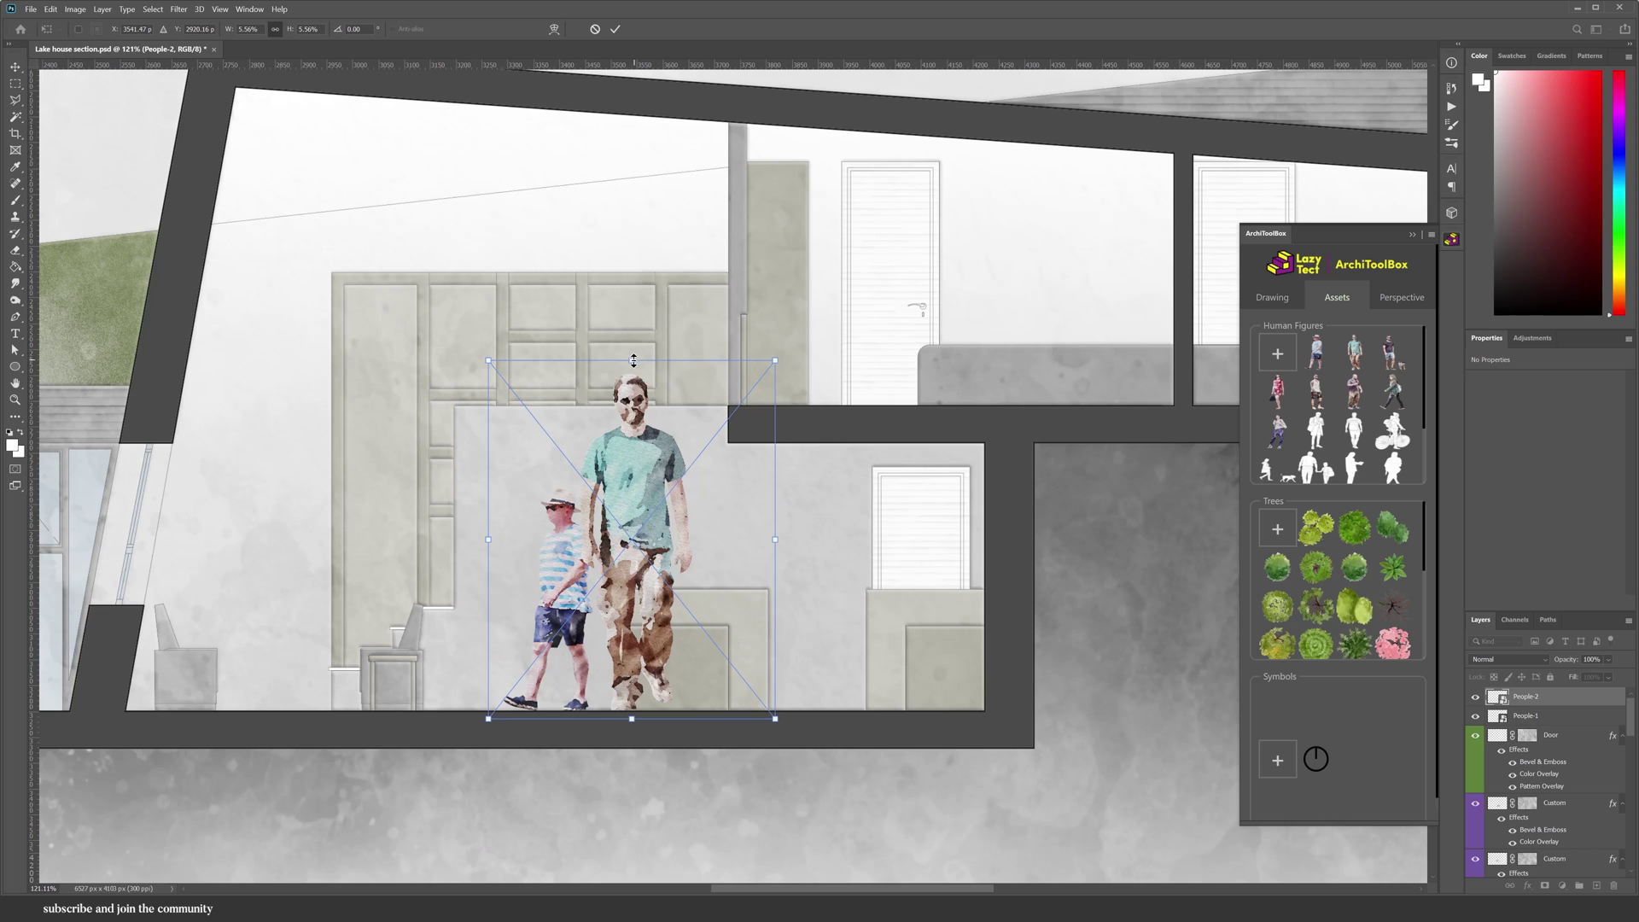
{"action": "left_click_drag", "start_coordinate": [631, 360], "coordinate": [631, 420]}
{"action": "left_click_drag", "start_coordinate": [678, 529], "coordinate": [1019, 280]}
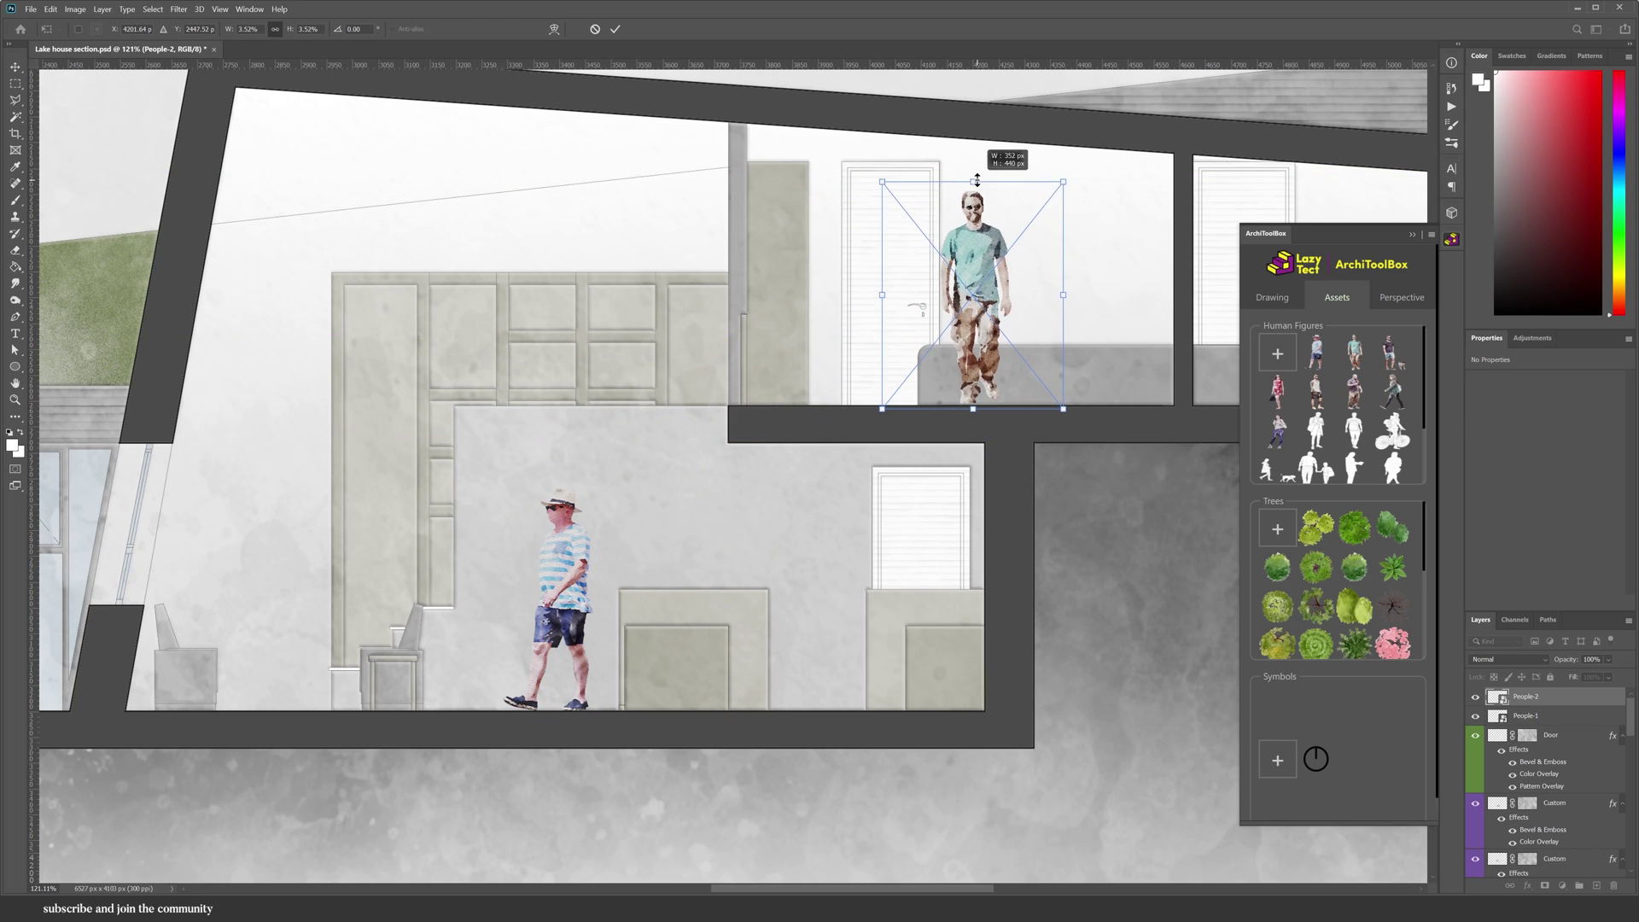
{"action": "key", "text": "Return"}
Insert the woman in purple trousers, scale her down and stand her in the small room
{"action": "scroll", "coordinate": [930, 645], "scroll_direction": "down", "scroll_amount": 5}
{"action": "left_click", "coordinate": [1277, 431]}
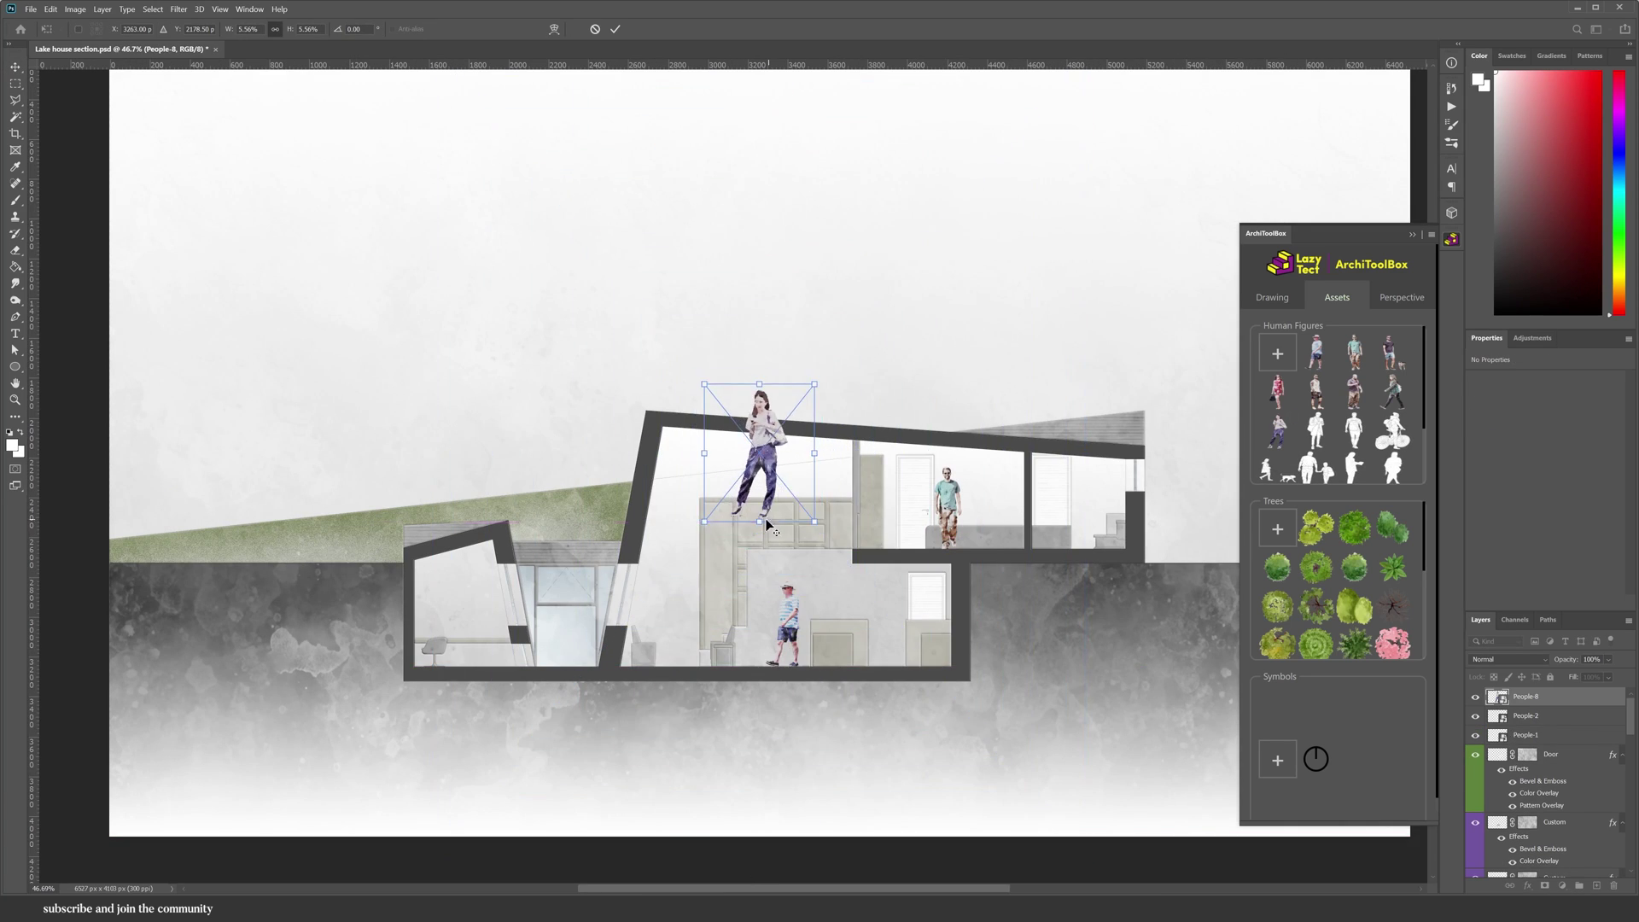
{"action": "scroll", "coordinate": [450, 607], "scroll_direction": "up", "scroll_amount": 2}
{"action": "left_click_drag", "start_coordinate": [896, 397], "coordinate": [927, 595]}
{"action": "scroll", "coordinate": [939, 625], "scroll_direction": "up", "scroll_amount": 5}
{"action": "left_click_drag", "start_coordinate": [856, 309], "coordinate": [841, 485]}
{"action": "scroll", "coordinate": [1063, 699], "scroll_direction": "down", "scroll_amount": 3}
{"action": "left_click_drag", "start_coordinate": [936, 658], "coordinate": [261, 681]}
{"action": "key", "text": "Return"}
Insert a slender tree and scale it to fit in front of the central glazing
{"action": "scroll", "coordinate": [730, 749], "scroll_direction": "down", "scroll_amount": 5}
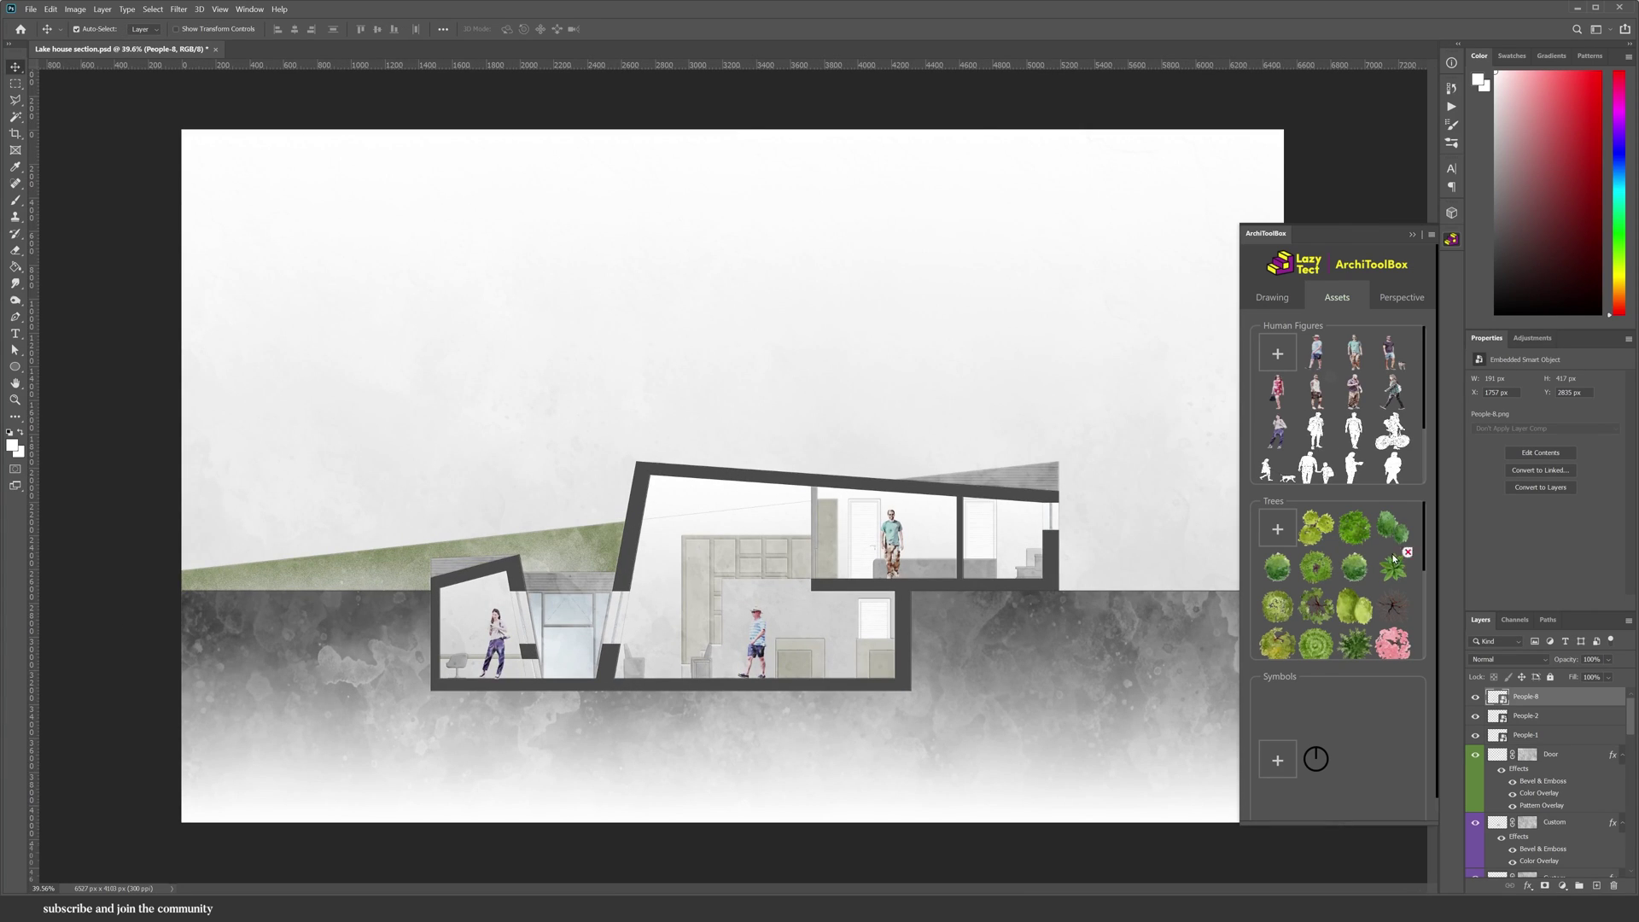
{"action": "scroll", "coordinate": [1393, 560], "scroll_direction": "down", "scroll_amount": 5}
{"action": "left_click_drag", "start_coordinate": [736, 824], "coordinate": [568, 592]}
{"action": "key", "text": "Return"}
{"action": "key", "text": "ctrl+t"}
{"action": "key", "text": "Return"}
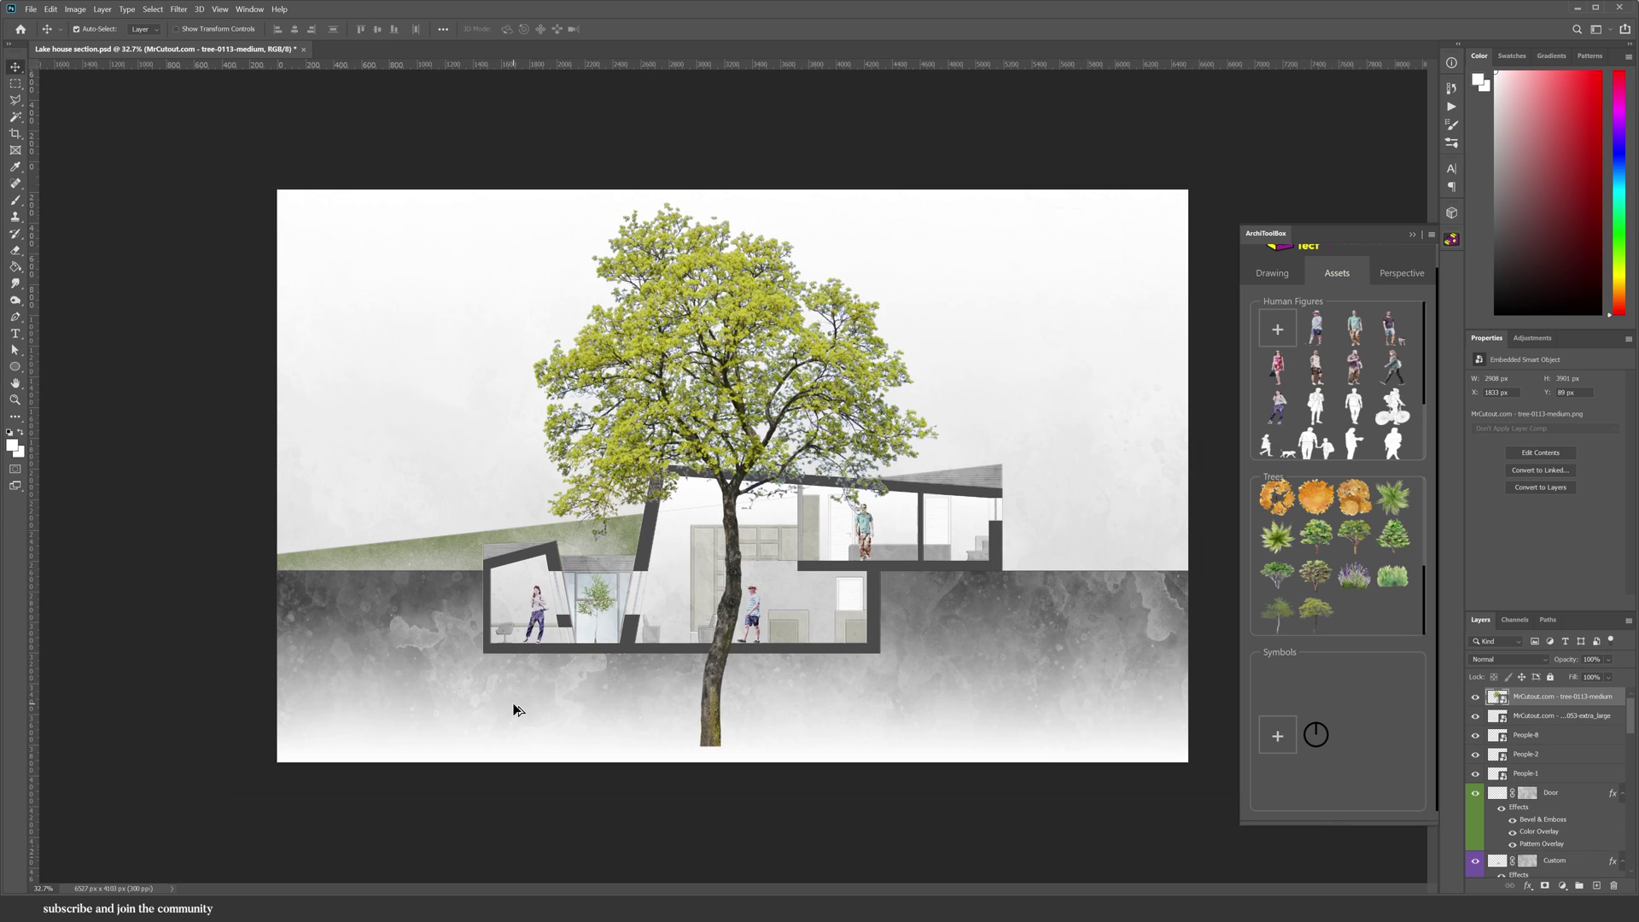
Scale down the large yellow-green tree and stand it on the ground beyond the upper floor's outer end
{"action": "left_click_drag", "start_coordinate": [714, 694], "coordinate": [1041, 519]}
{"action": "key", "text": "ctrl+t"}
{"action": "scroll", "coordinate": [802, 607], "scroll_direction": "down", "scroll_amount": 4}
{"action": "left_click_drag", "start_coordinate": [942, 201], "coordinate": [913, 314]}
{"action": "left_click_drag", "start_coordinate": [951, 386], "coordinate": [941, 380]}
{"action": "key", "text": "Return"}
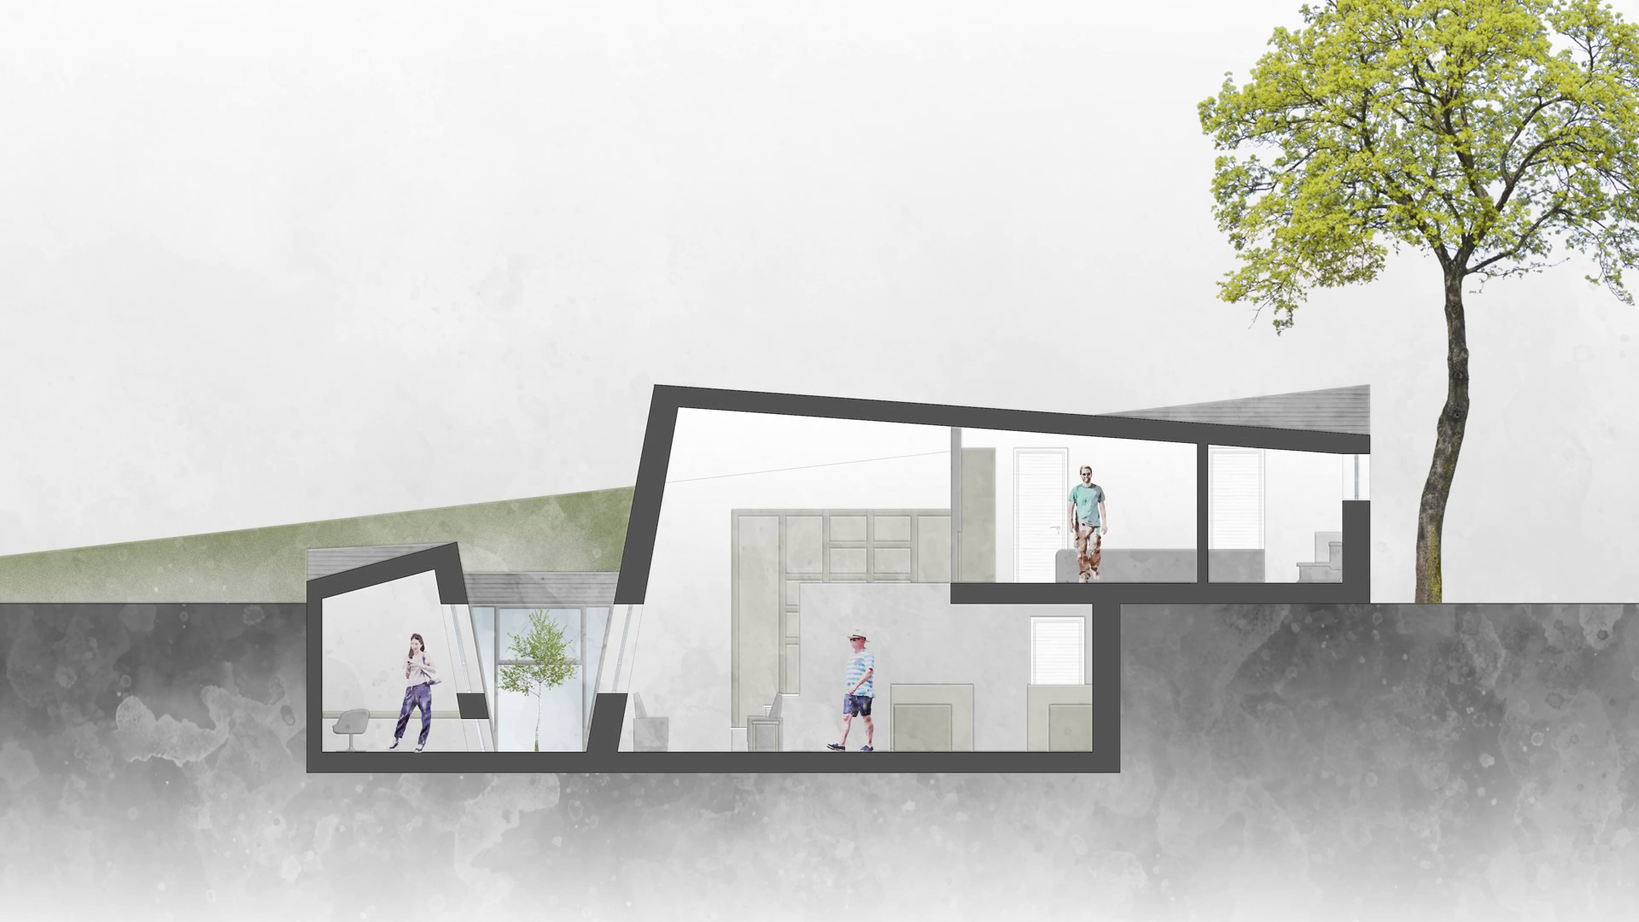
{"action": "key", "text": "ctrl+r"}
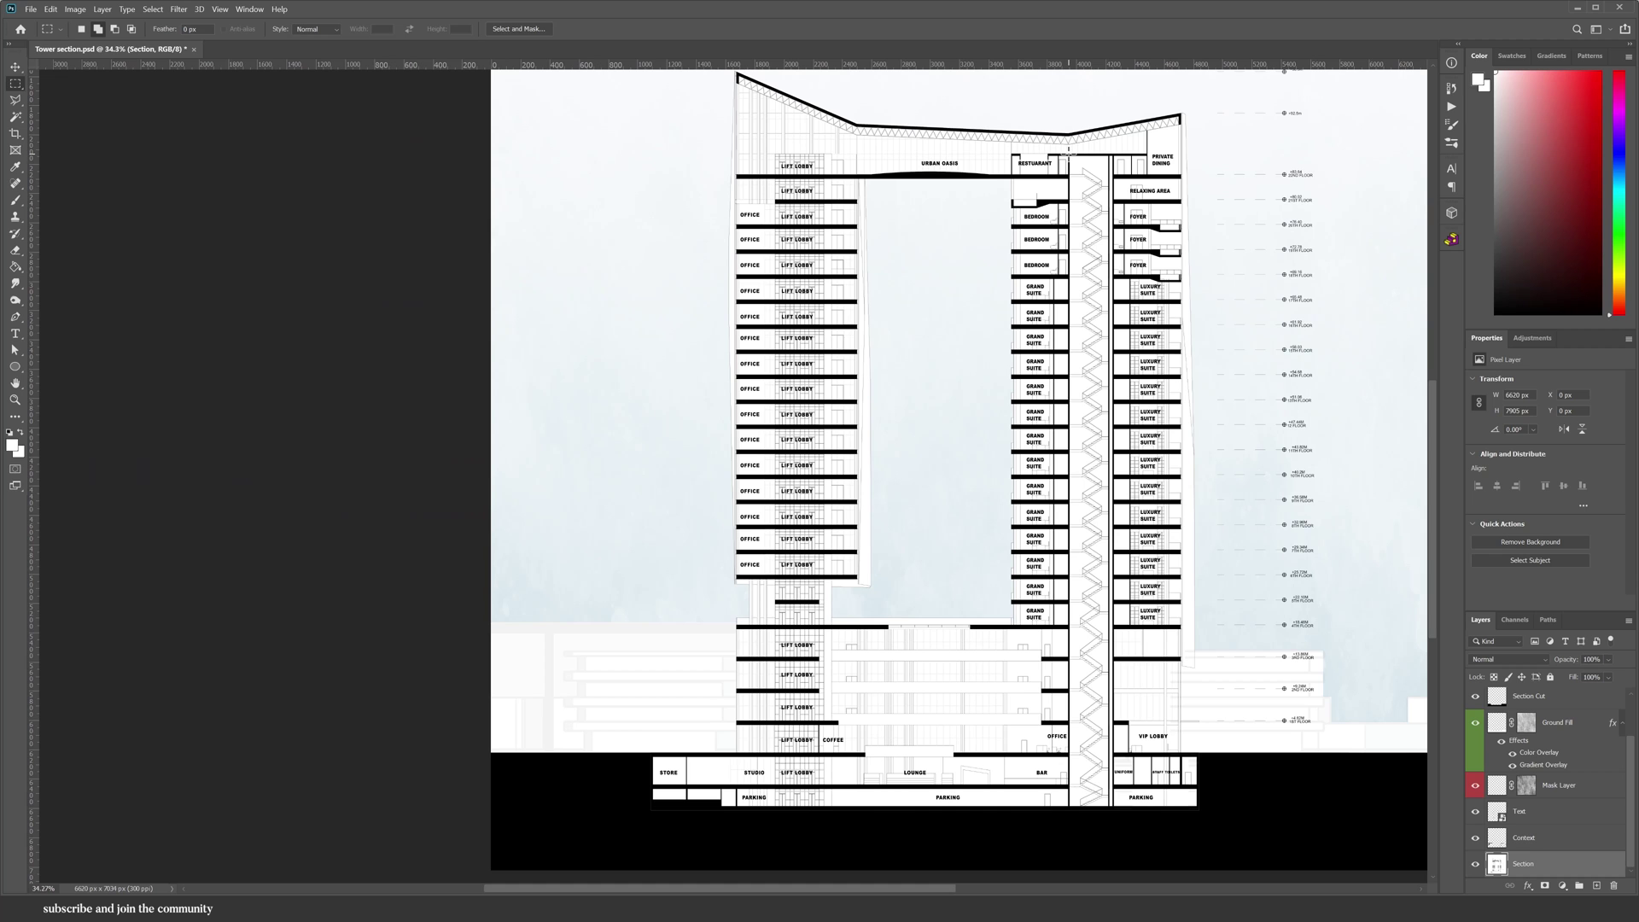
In the tower section, select the stair shaft and the two underground levels with rectangular marquees
{"action": "left_click_drag", "start_coordinate": [1125, 314], "coordinate": [1113, 807]}
{"action": "scroll", "coordinate": [1189, 799], "scroll_direction": "up", "scroll_amount": 3}
{"action": "left_click_drag", "start_coordinate": [1201, 811], "coordinate": [326, 784]}
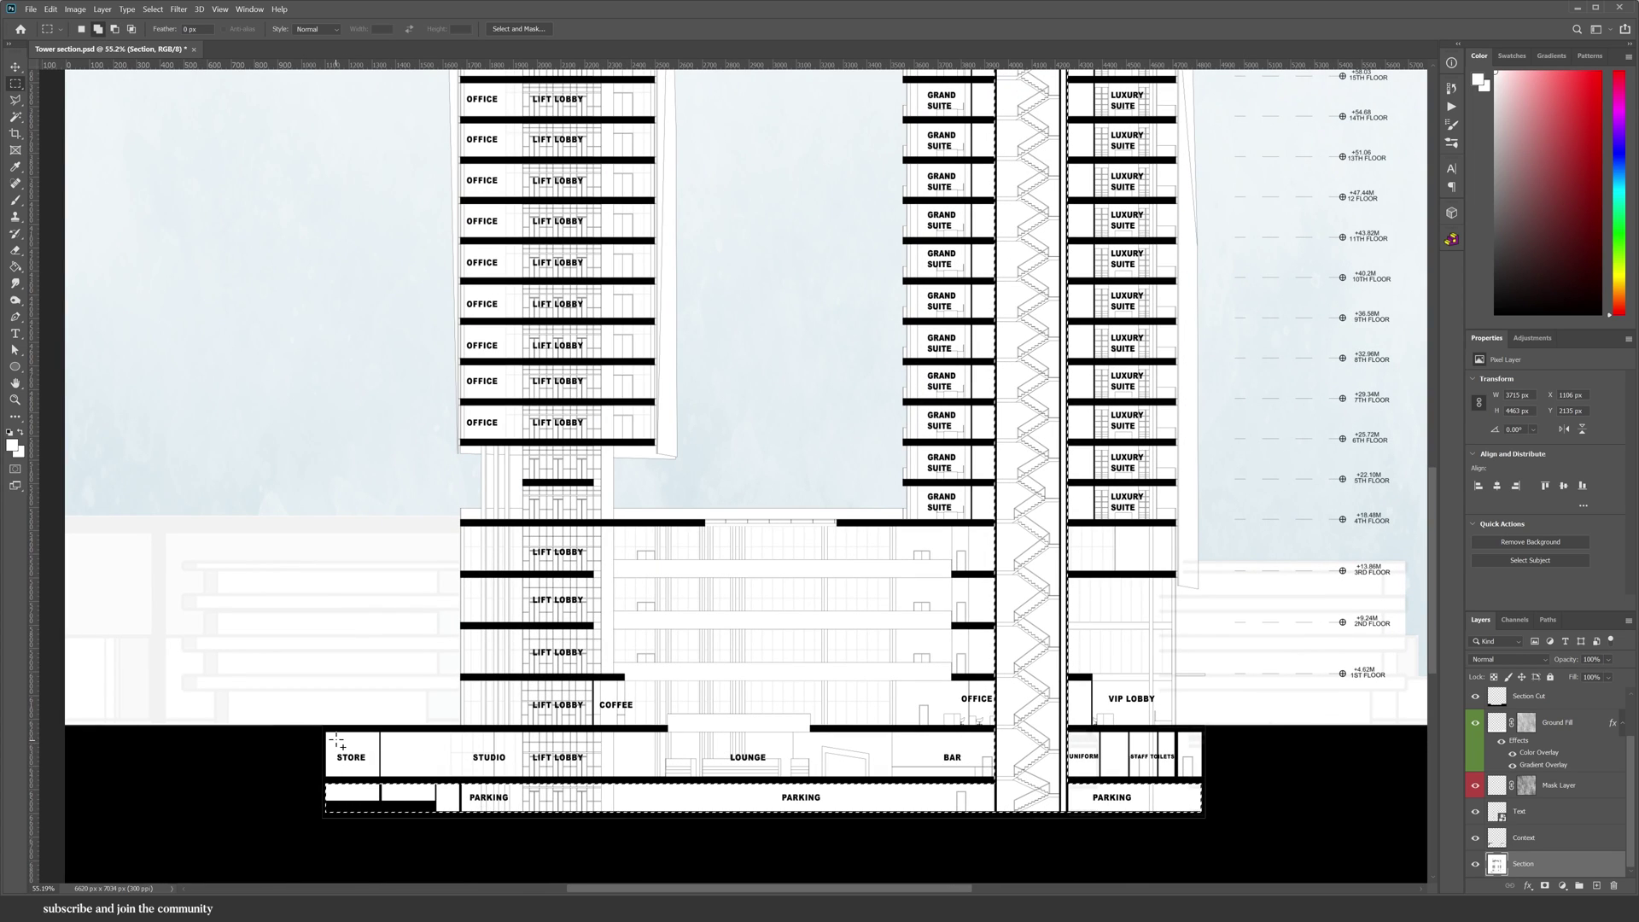
{"action": "left_click_drag", "start_coordinate": [326, 728], "coordinate": [1181, 829]}
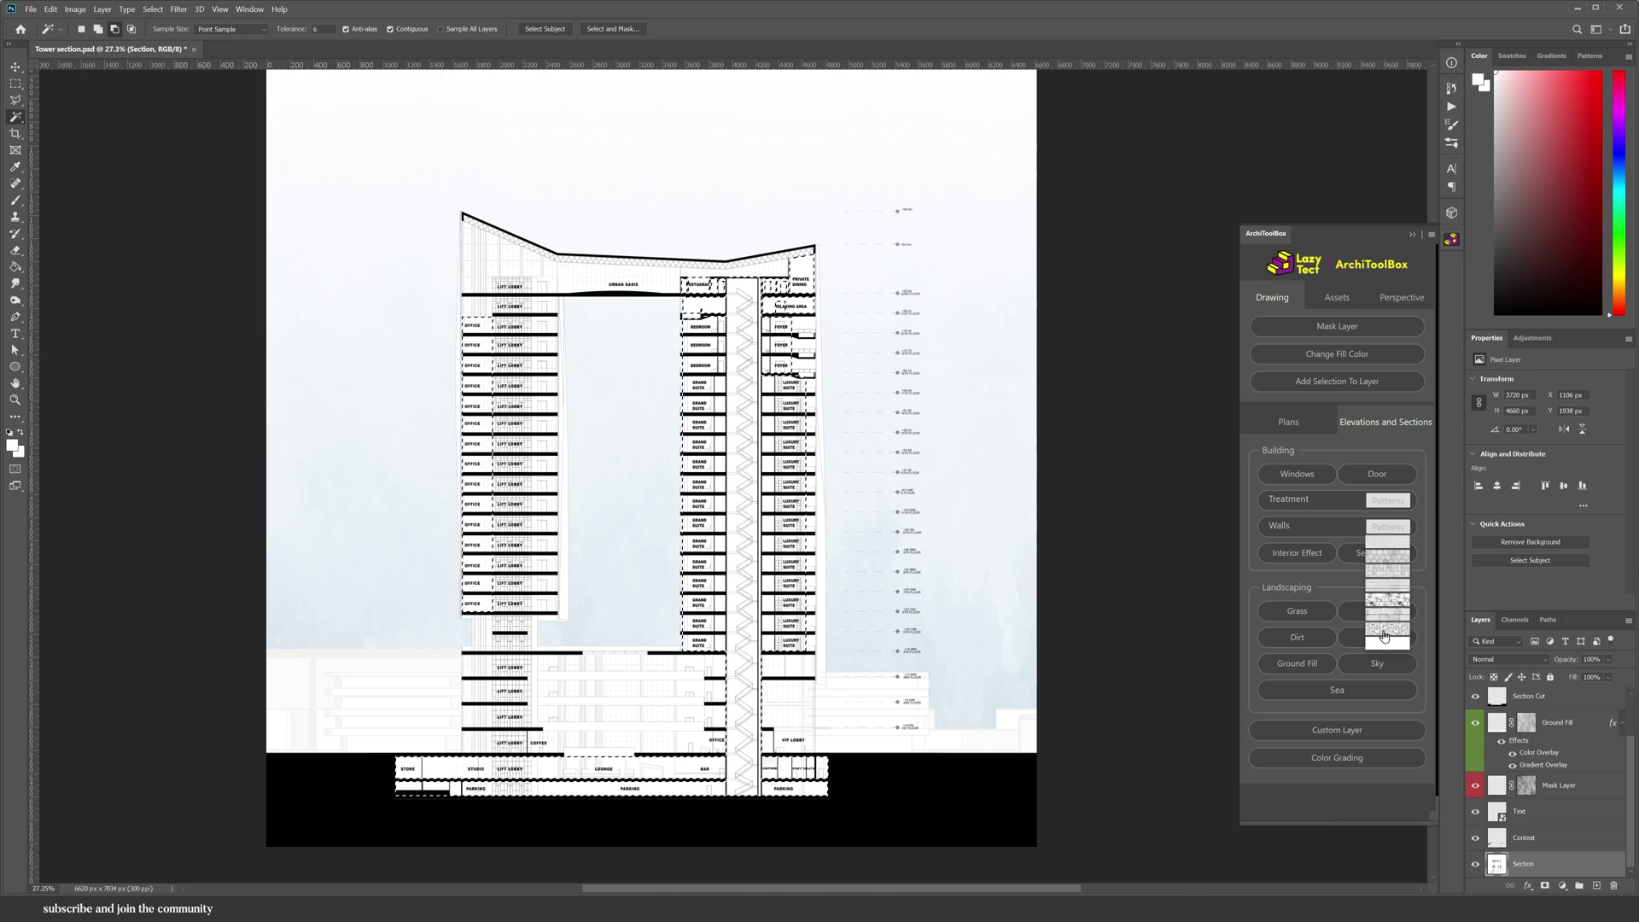
Fill the selected stair shaft and underground levels with a textured Walls pattern and set its clipped colour fill to white
{"action": "left_click", "coordinate": [1384, 634]}
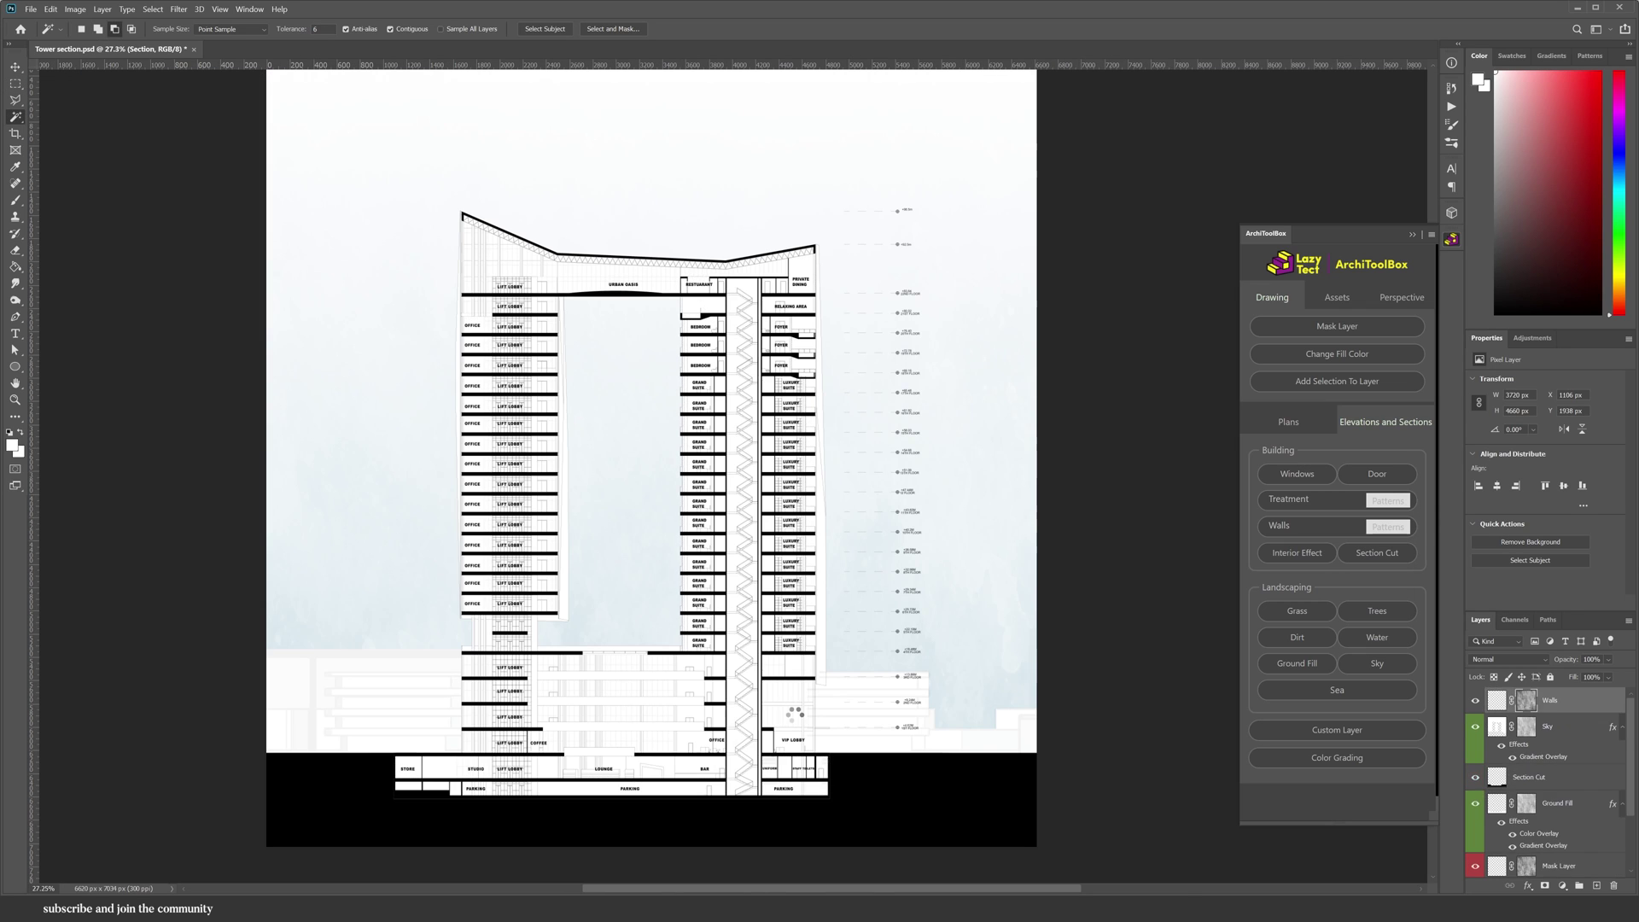
{"action": "left_click_drag", "start_coordinate": [816, 675], "coordinate": [784, 629]}
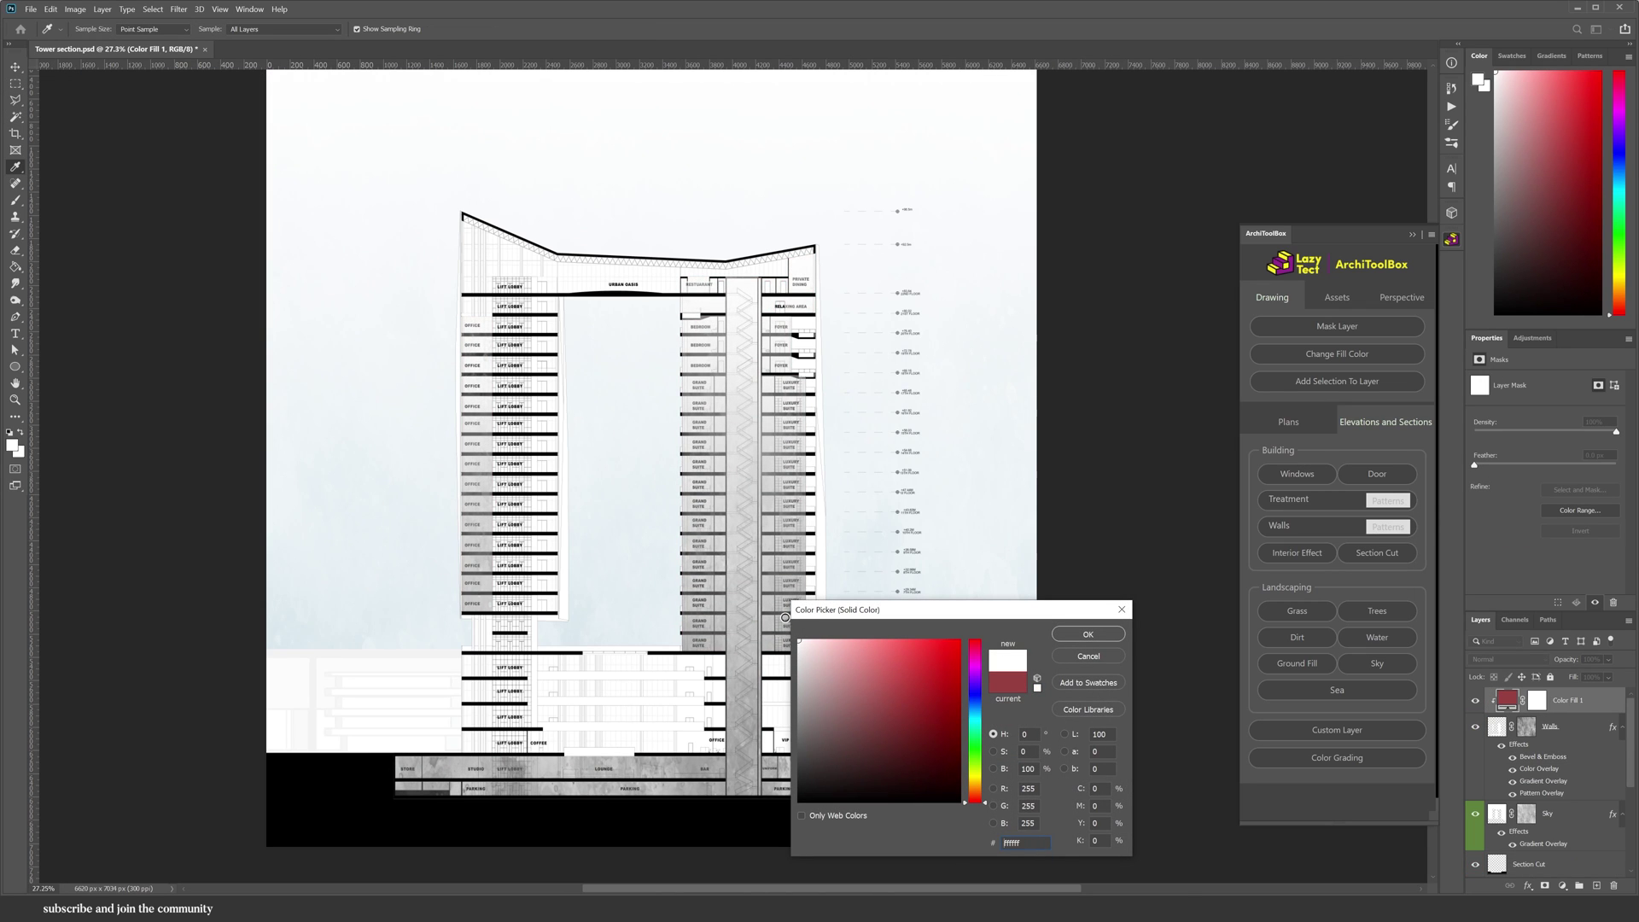
{"action": "left_click", "coordinate": [1087, 633]}
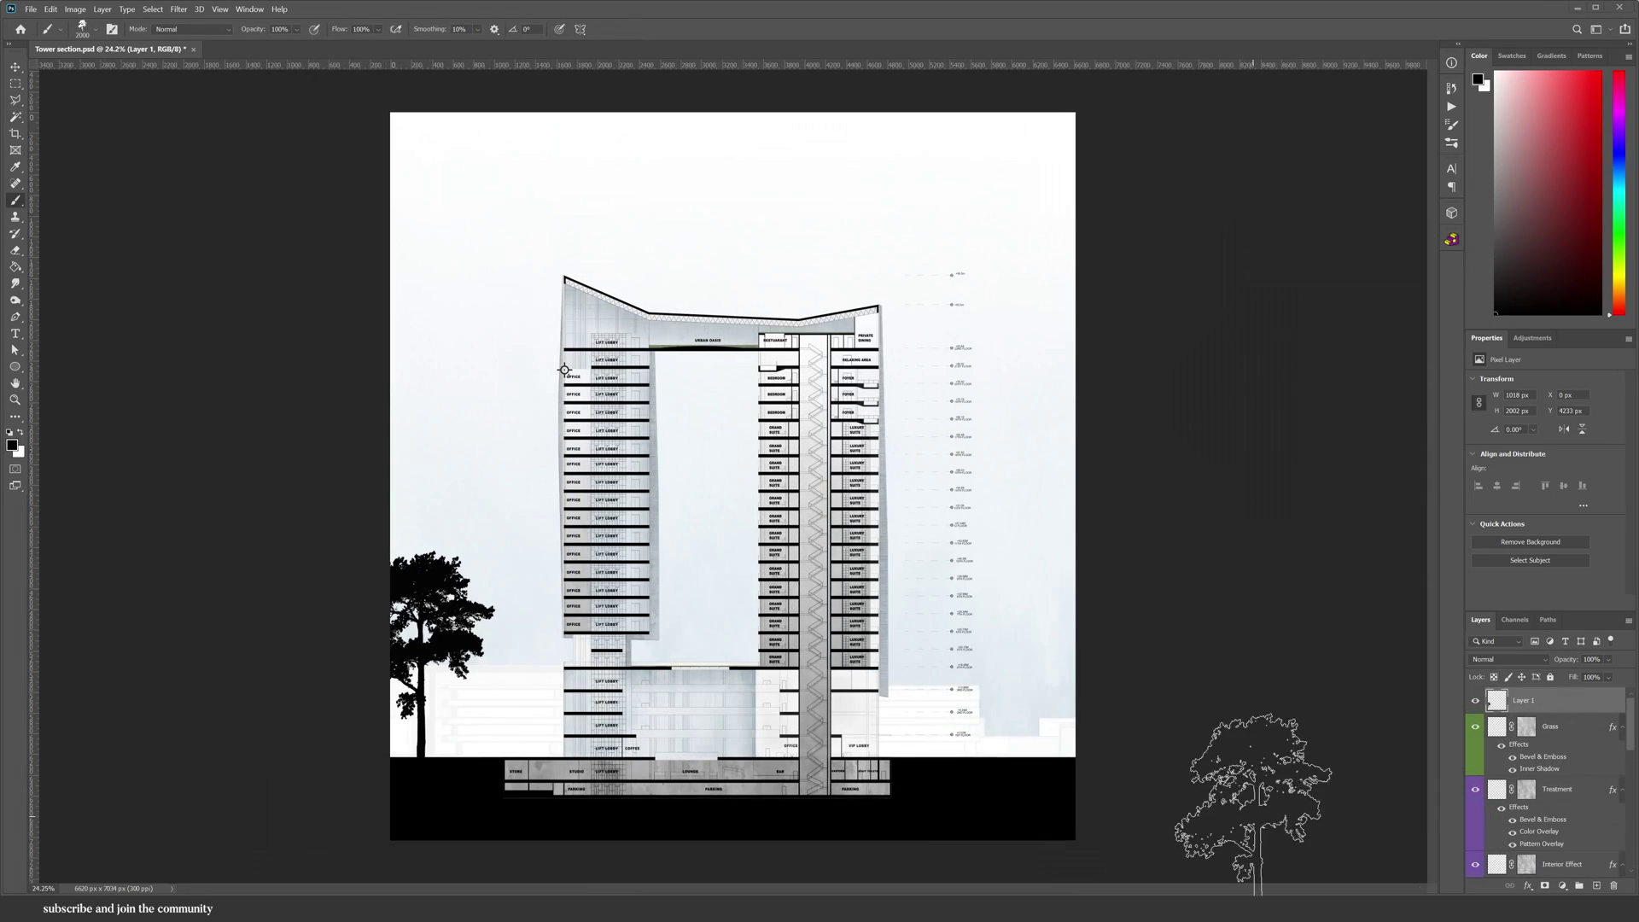
Choose the Tree 4 brush from the tree silhouettes and set its size to 700 px
{"action": "right_click", "coordinate": [909, 509]}
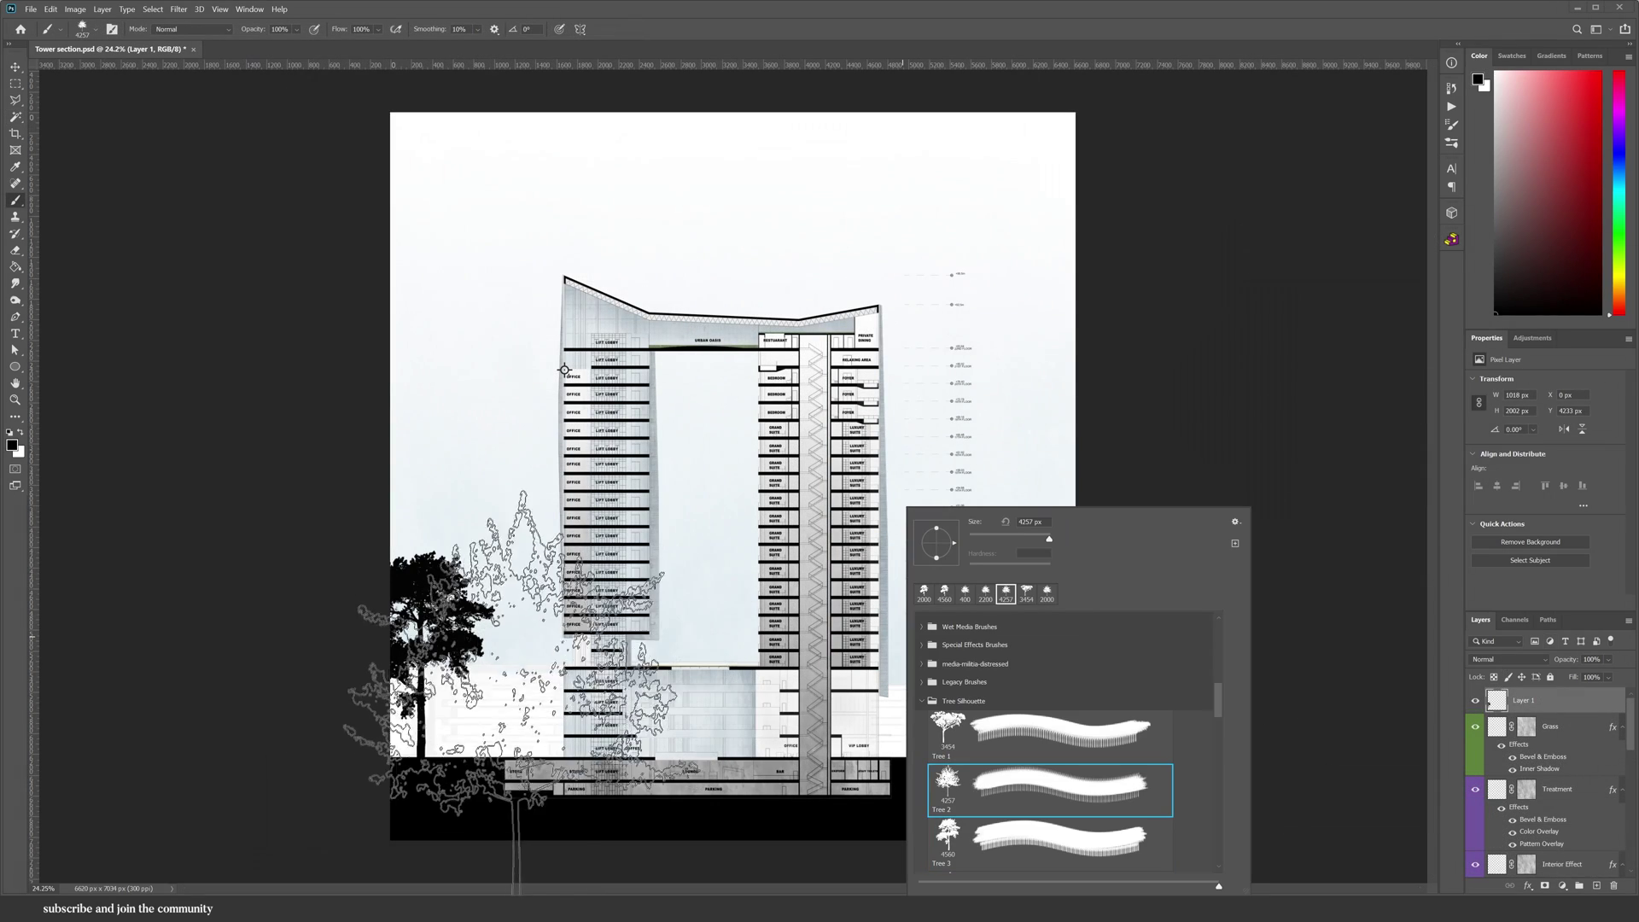
{"action": "scroll", "coordinate": [1008, 777], "scroll_direction": "down", "scroll_amount": 2}
{"action": "left_click", "coordinate": [1008, 776]}
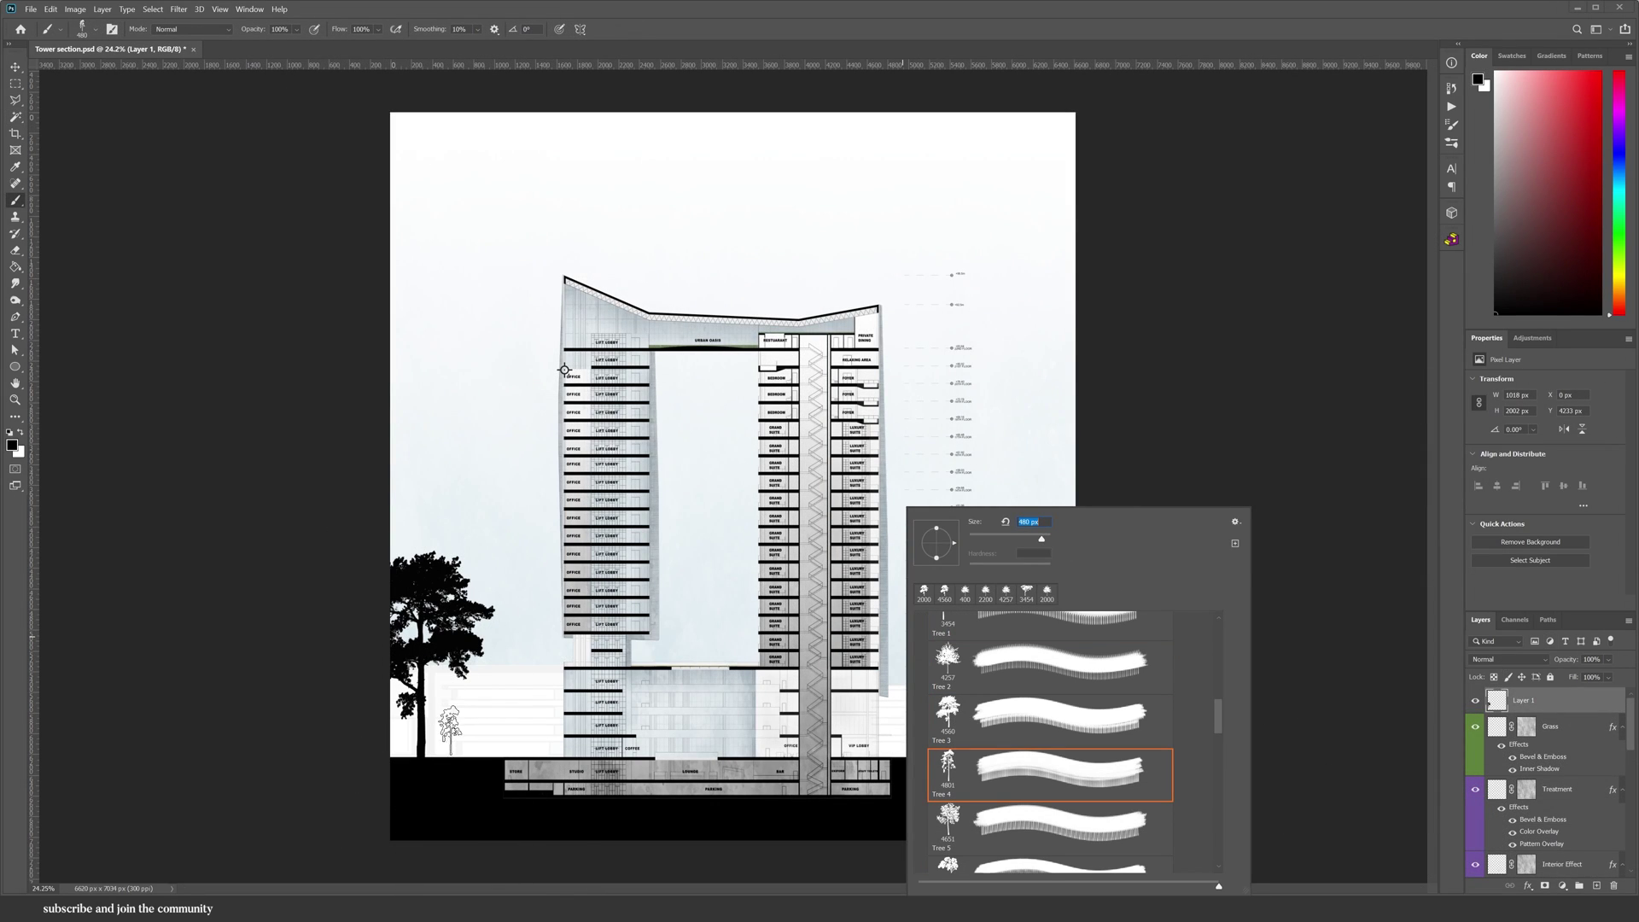
{"action": "type", "text": "700"}
{"action": "key", "text": "Return"}
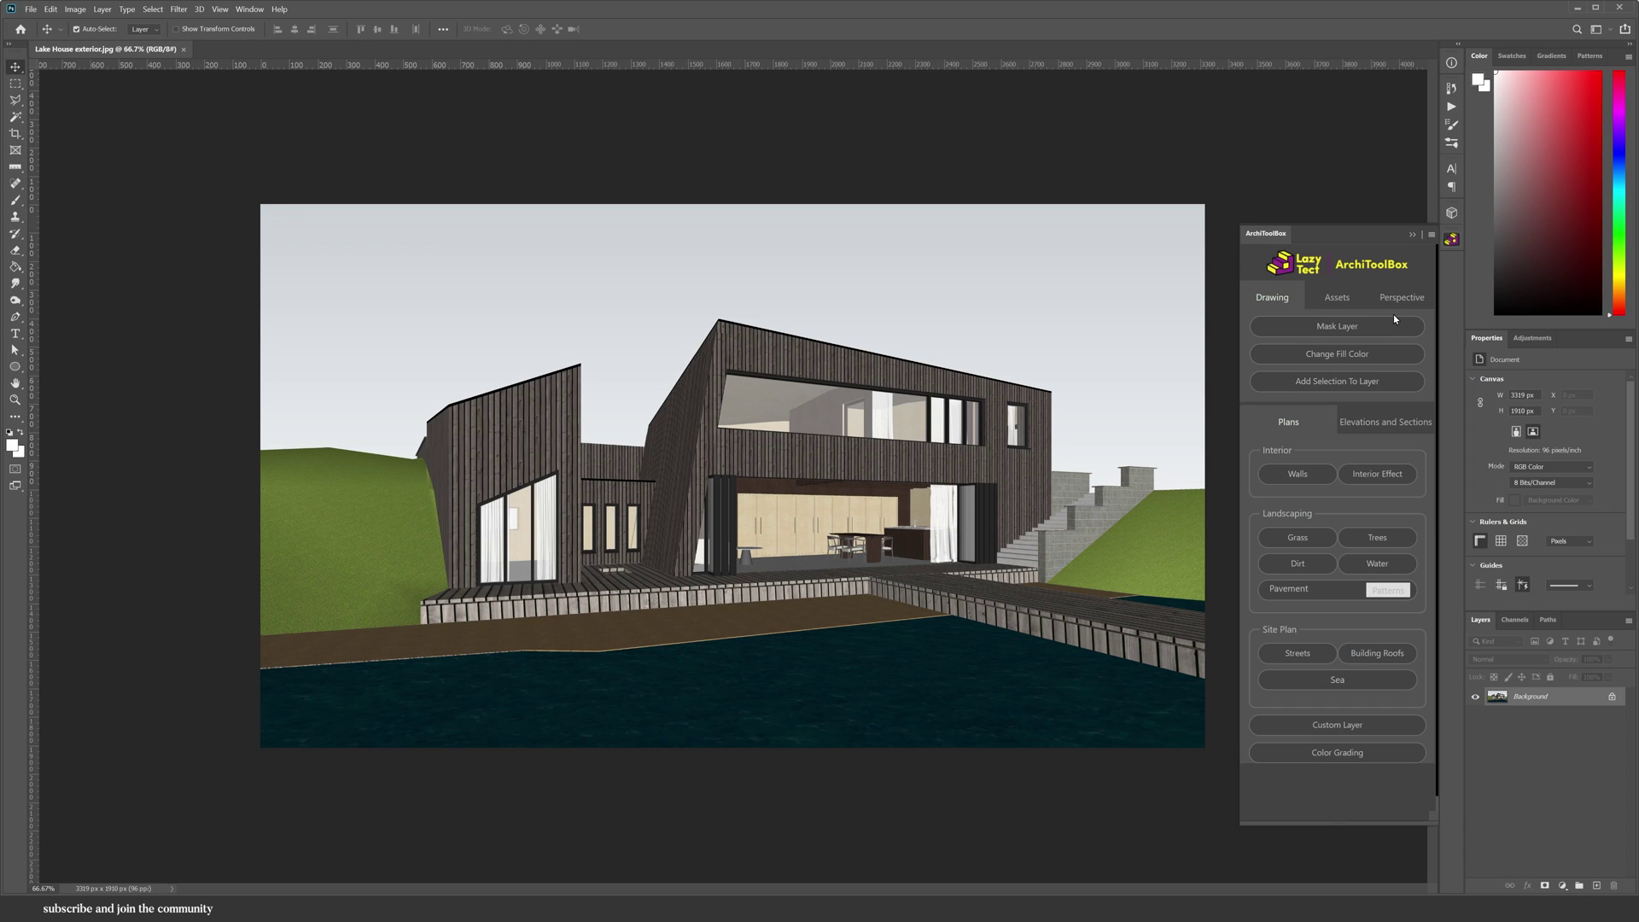
Start the perspective render of the lake house exterior image in the Pencil style
{"action": "left_click", "coordinate": [1399, 298]}
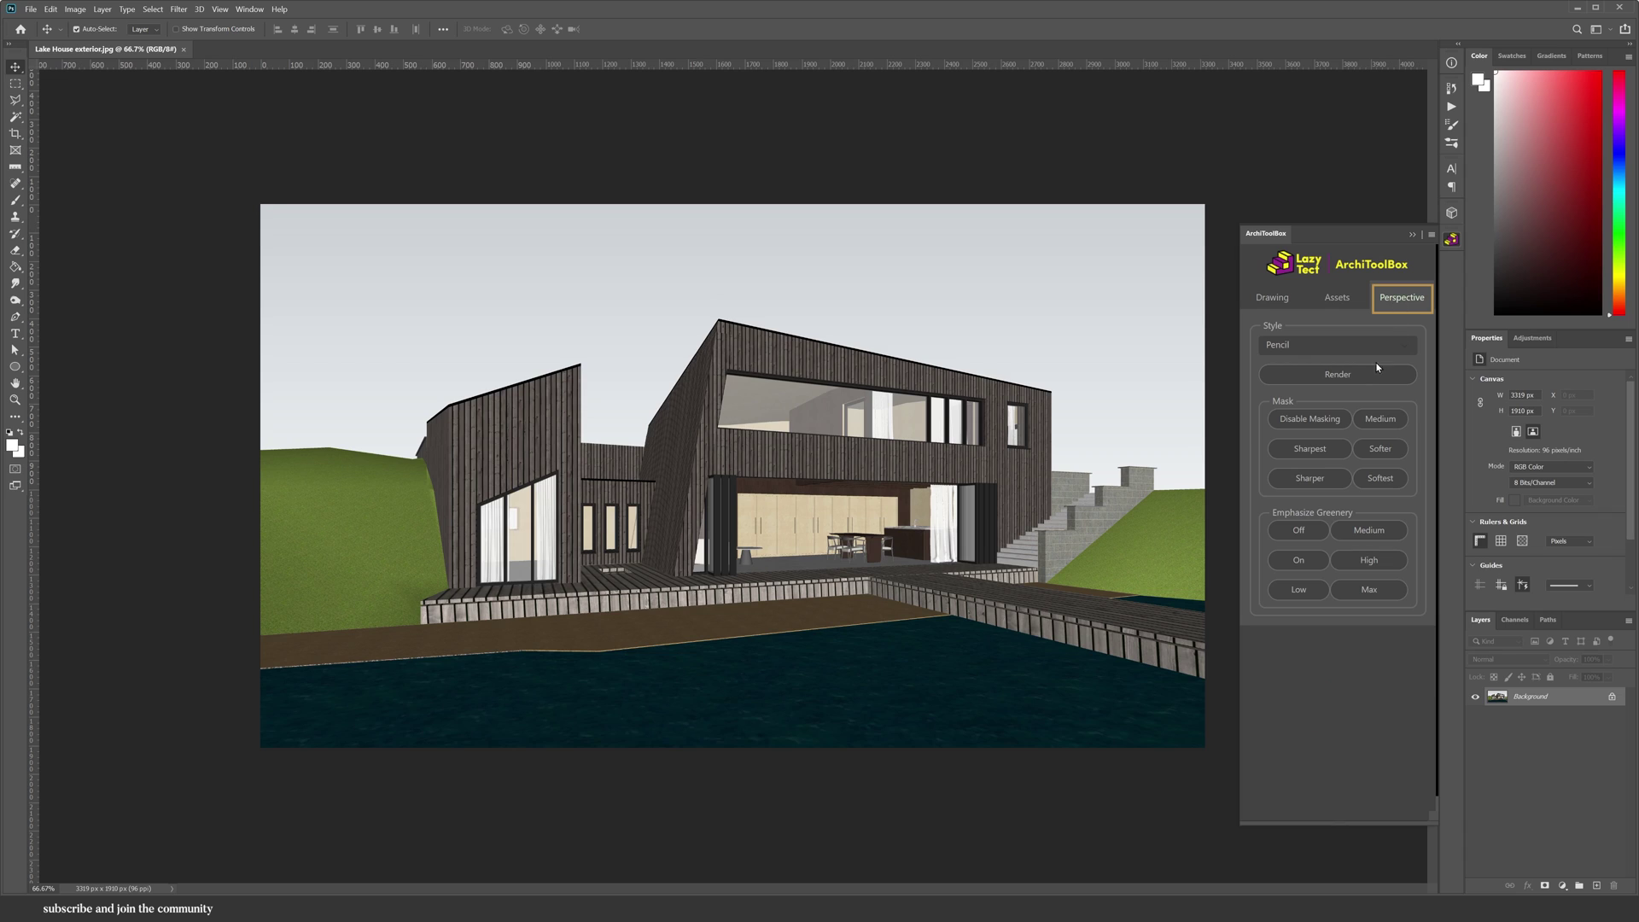
{"action": "left_click", "coordinate": [1351, 375]}
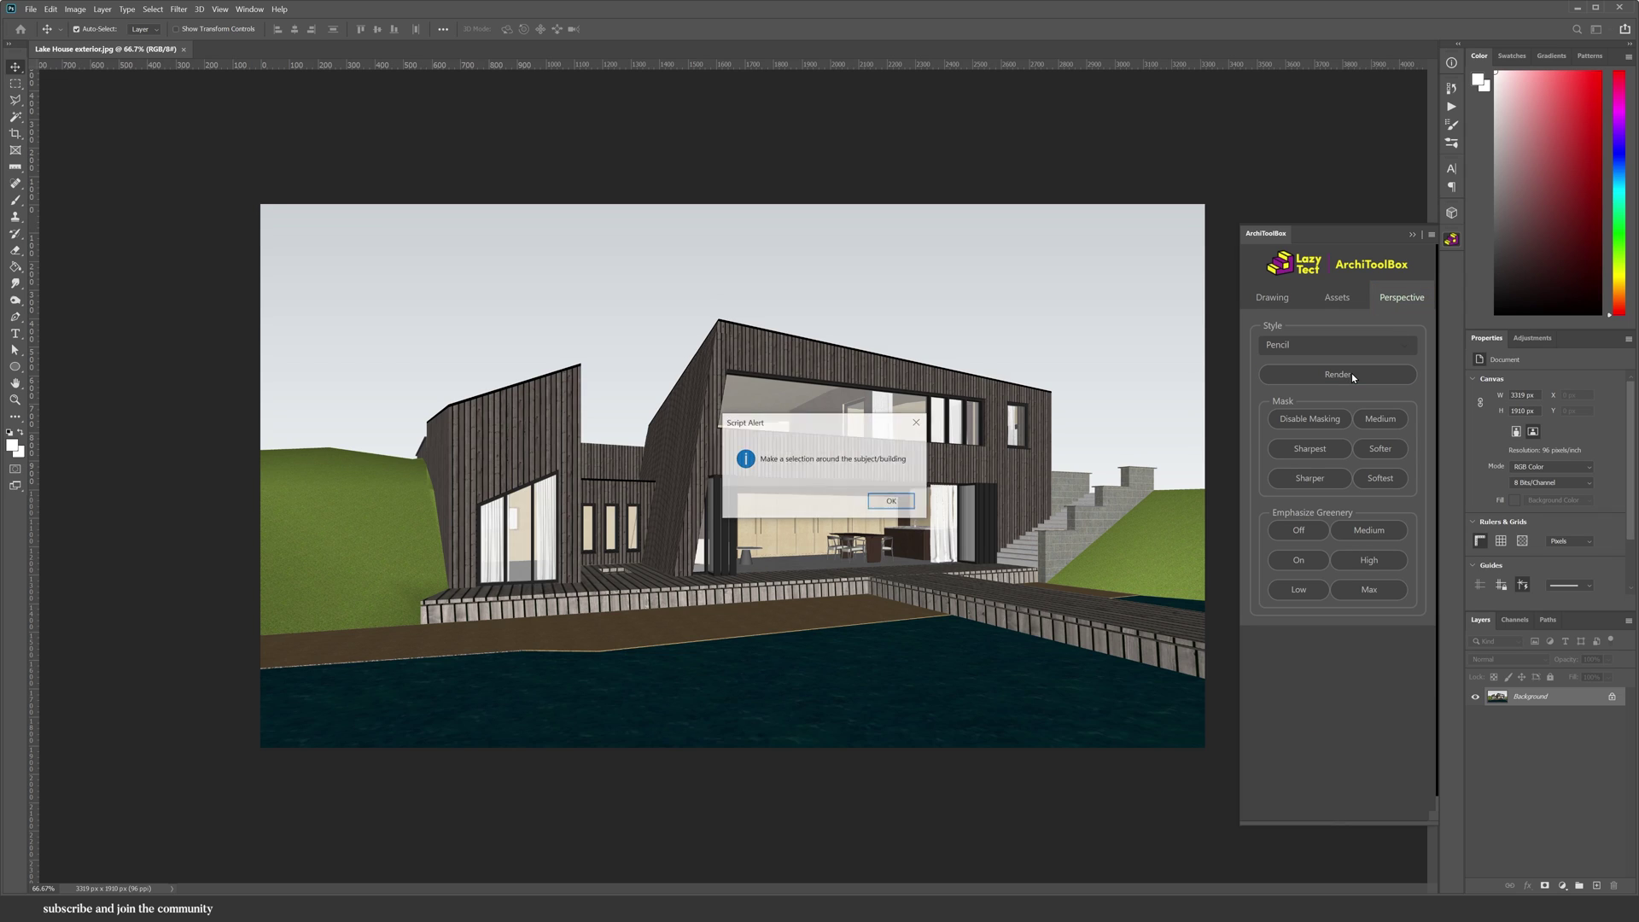
{"action": "left_click", "coordinate": [892, 501]}
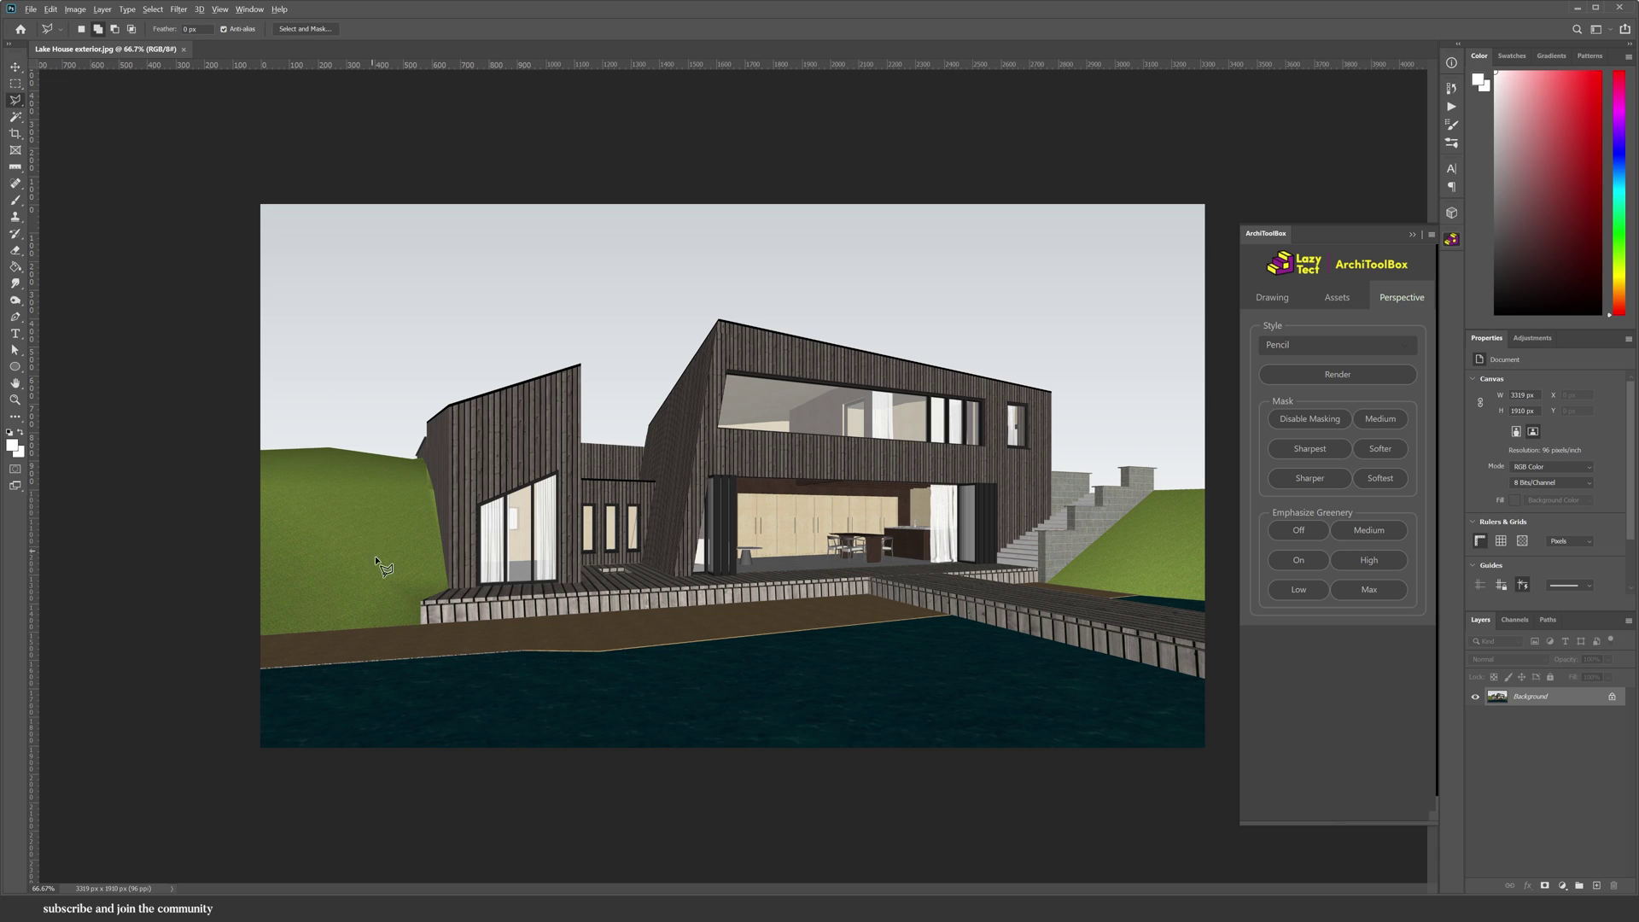
Trace a polygonal selection from the deck's outer corner up the small wing, over its sloped roof and along the low connecting block
{"action": "scroll", "coordinate": [375, 561], "scroll_direction": "up", "scroll_amount": 5}
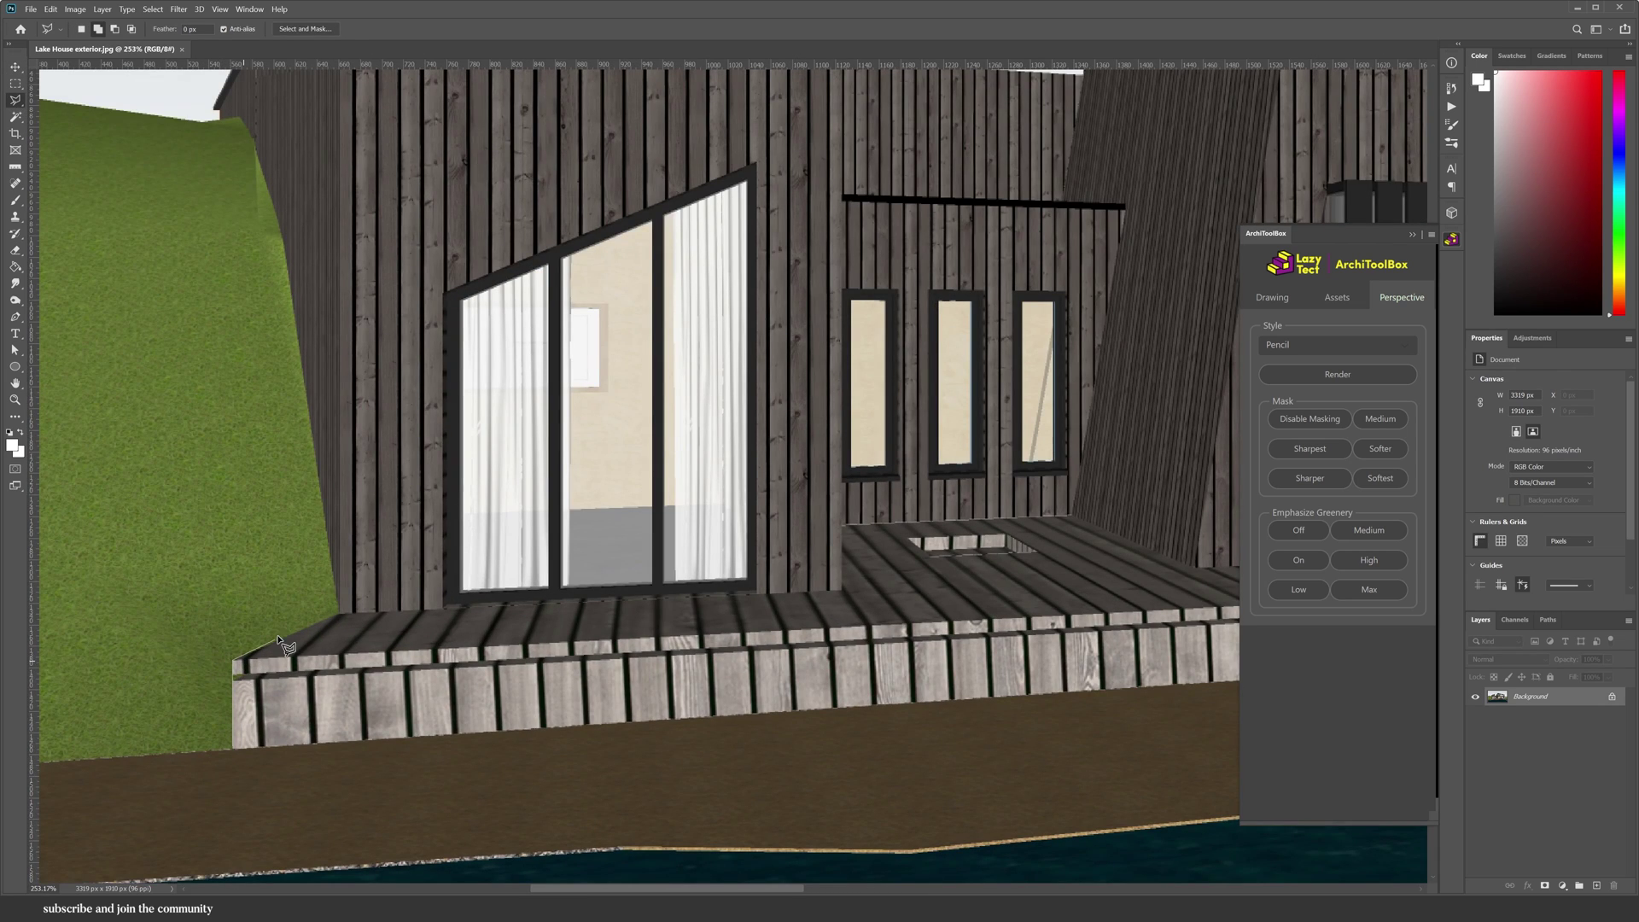
{"action": "left_click", "coordinate": [339, 612]}
{"action": "scroll", "coordinate": [339, 611], "scroll_direction": "up", "scroll_amount": 2}
{"action": "left_click", "coordinate": [257, 155]}
{"action": "scroll", "coordinate": [257, 155], "scroll_direction": "up", "scroll_amount": 3}
{"action": "left_click", "coordinate": [340, 365]}
{"action": "left_click", "coordinate": [842, 205]}
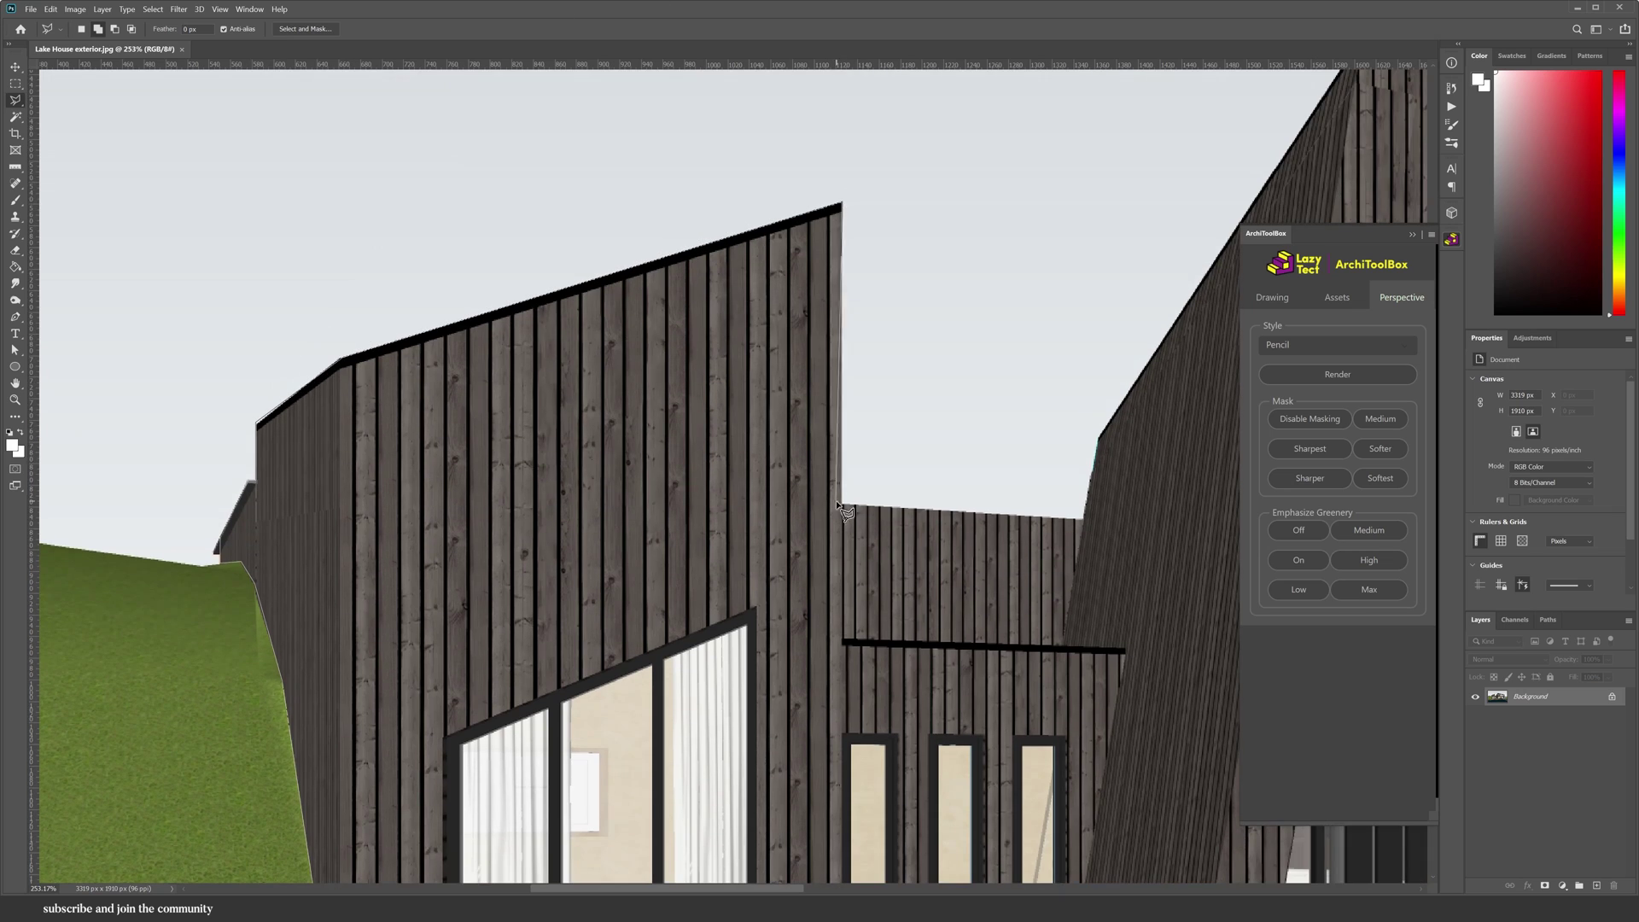
{"action": "left_click", "coordinate": [841, 509]}
{"action": "left_click", "coordinate": [1083, 524]}
Continue the polygonal selection past the main volume, over the stepped block walls by the stairs and around the deck
{"action": "scroll", "coordinate": [1082, 524], "scroll_direction": "up", "scroll_amount": 5}
{"action": "left_click", "coordinate": [860, 509]}
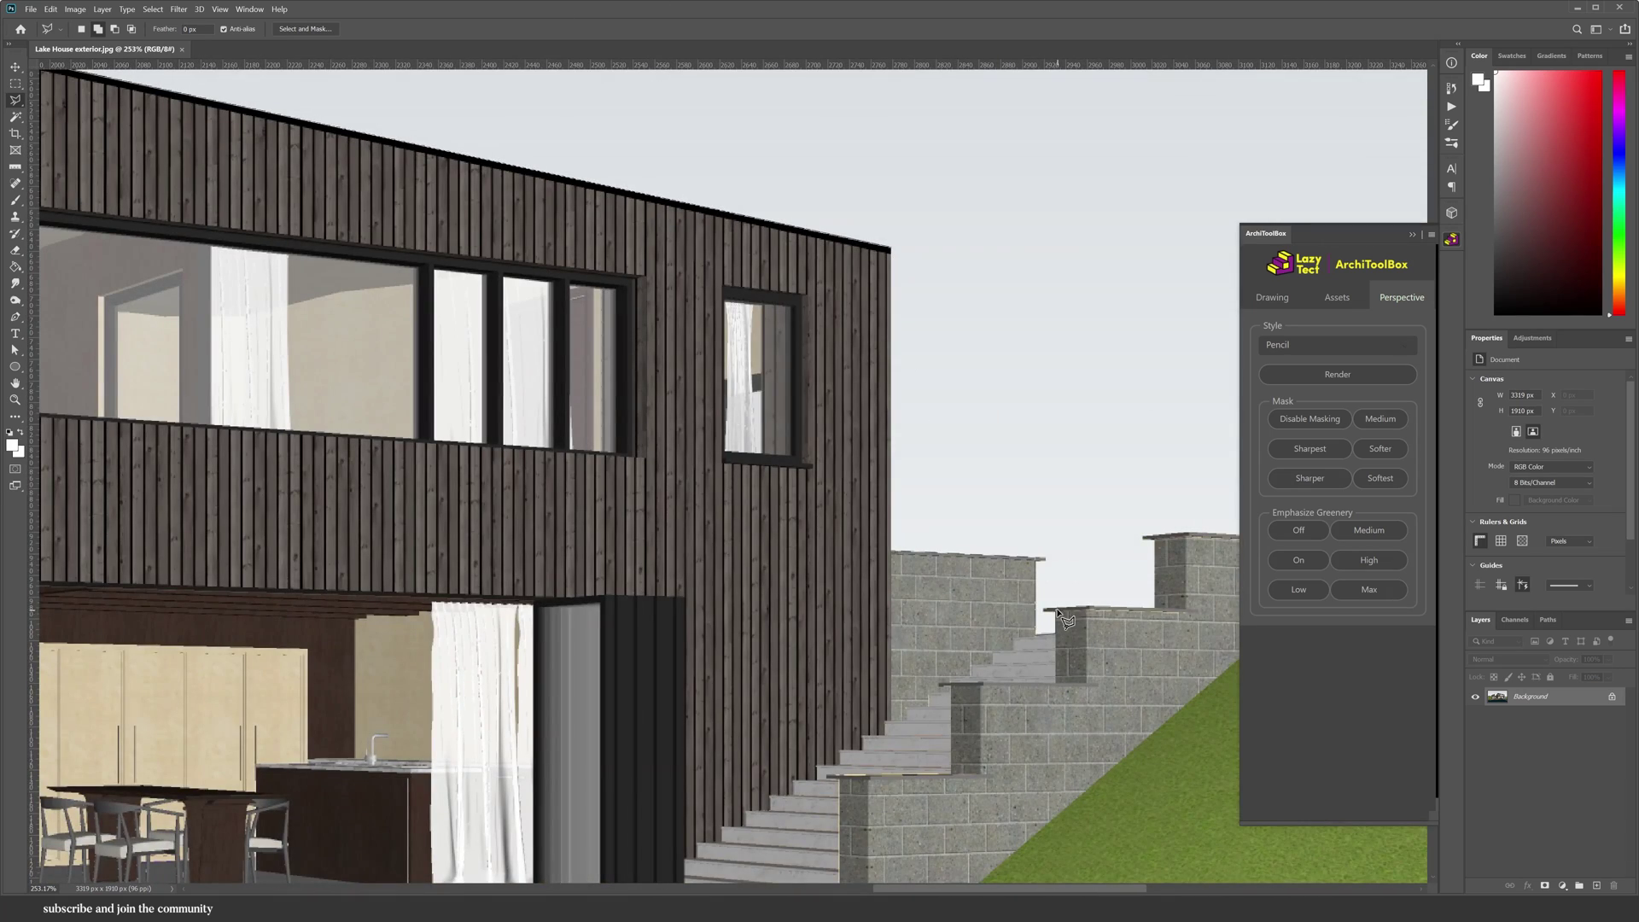
{"action": "left_click", "coordinate": [1058, 611]}
{"action": "scroll", "coordinate": [1155, 536], "scroll_direction": "right", "scroll_amount": 4}
{"action": "left_click", "coordinate": [999, 621]}
{"action": "scroll", "coordinate": [999, 622], "scroll_direction": "down", "scroll_amount": 4}
{"action": "left_click", "coordinate": [595, 666]}
{"action": "scroll", "coordinate": [559, 662], "scroll_direction": "right", "scroll_amount": 3}
{"action": "scroll", "coordinate": [1008, 785], "scroll_direction": "down", "scroll_amount": 3}
{"action": "scroll", "coordinate": [1008, 794], "scroll_direction": "left", "scroll_amount": 9}
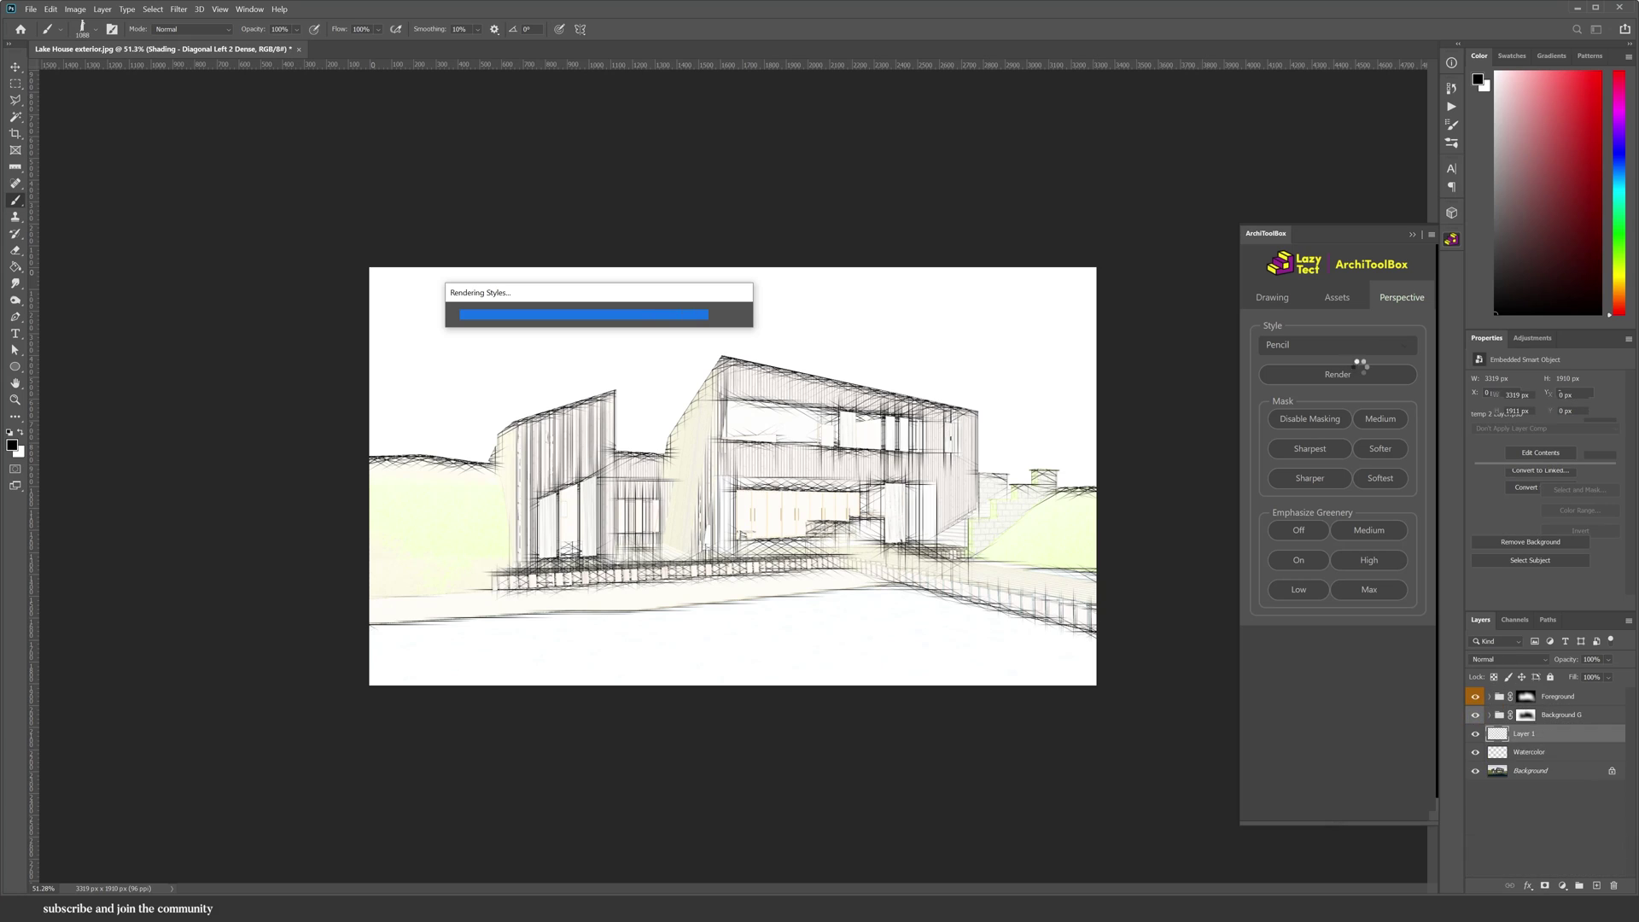
Render the lake house exterior in the Pencil Outline style and in the Colored Pencil style
{"action": "left_click", "coordinate": [1330, 344]}
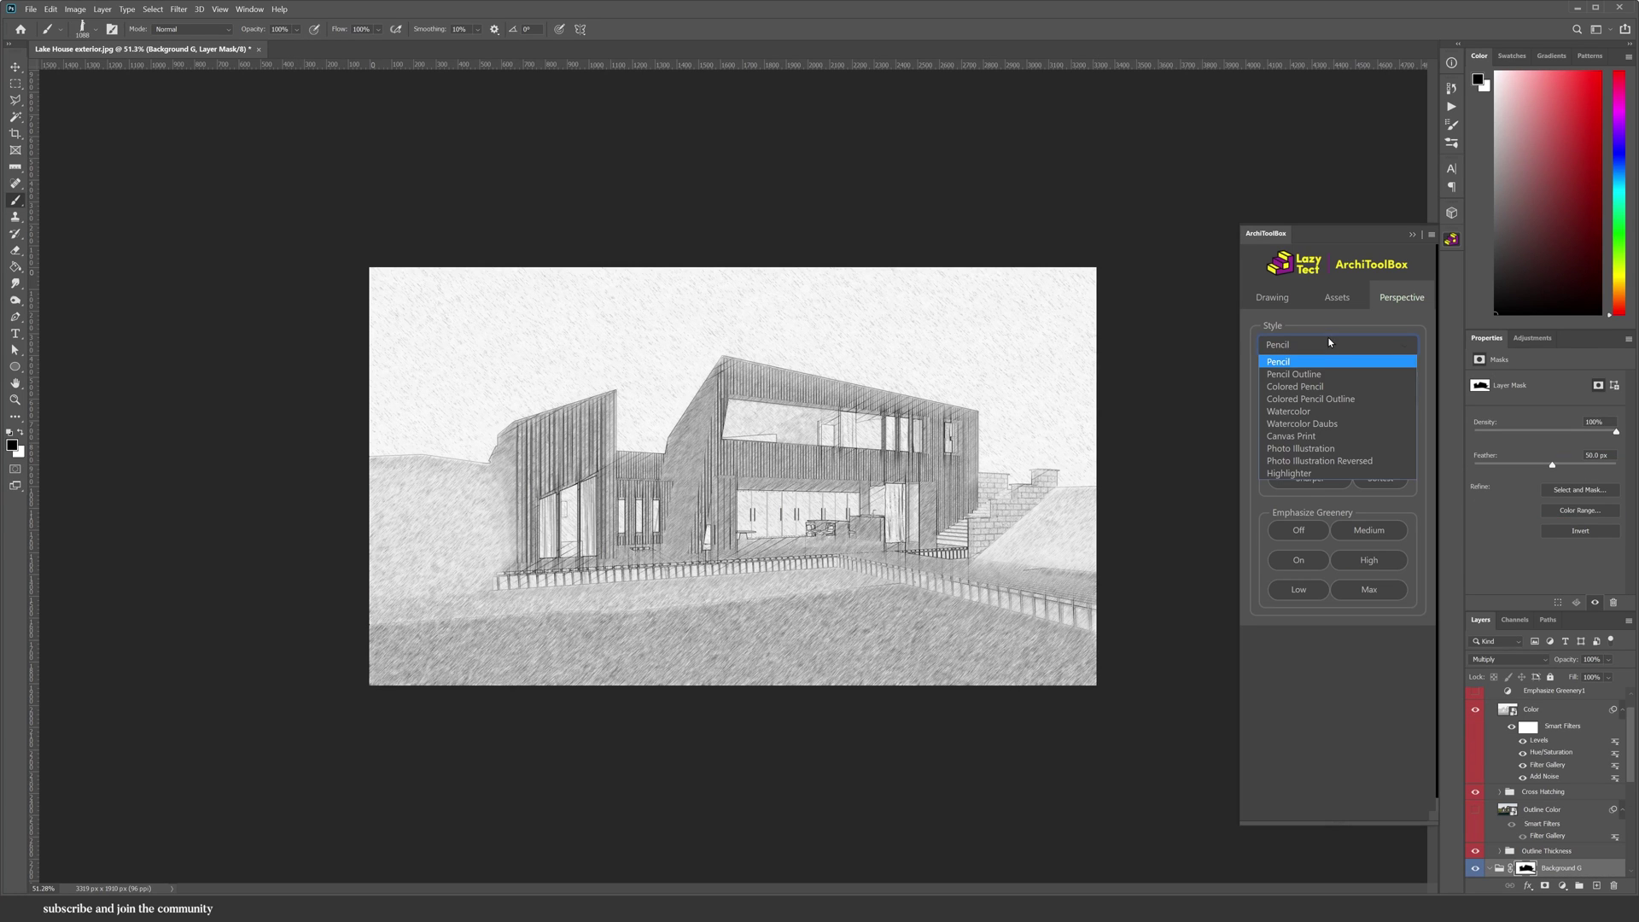
{"action": "left_click", "coordinate": [1315, 375]}
{"action": "left_click", "coordinate": [1316, 346]}
{"action": "left_click", "coordinate": [1306, 387]}
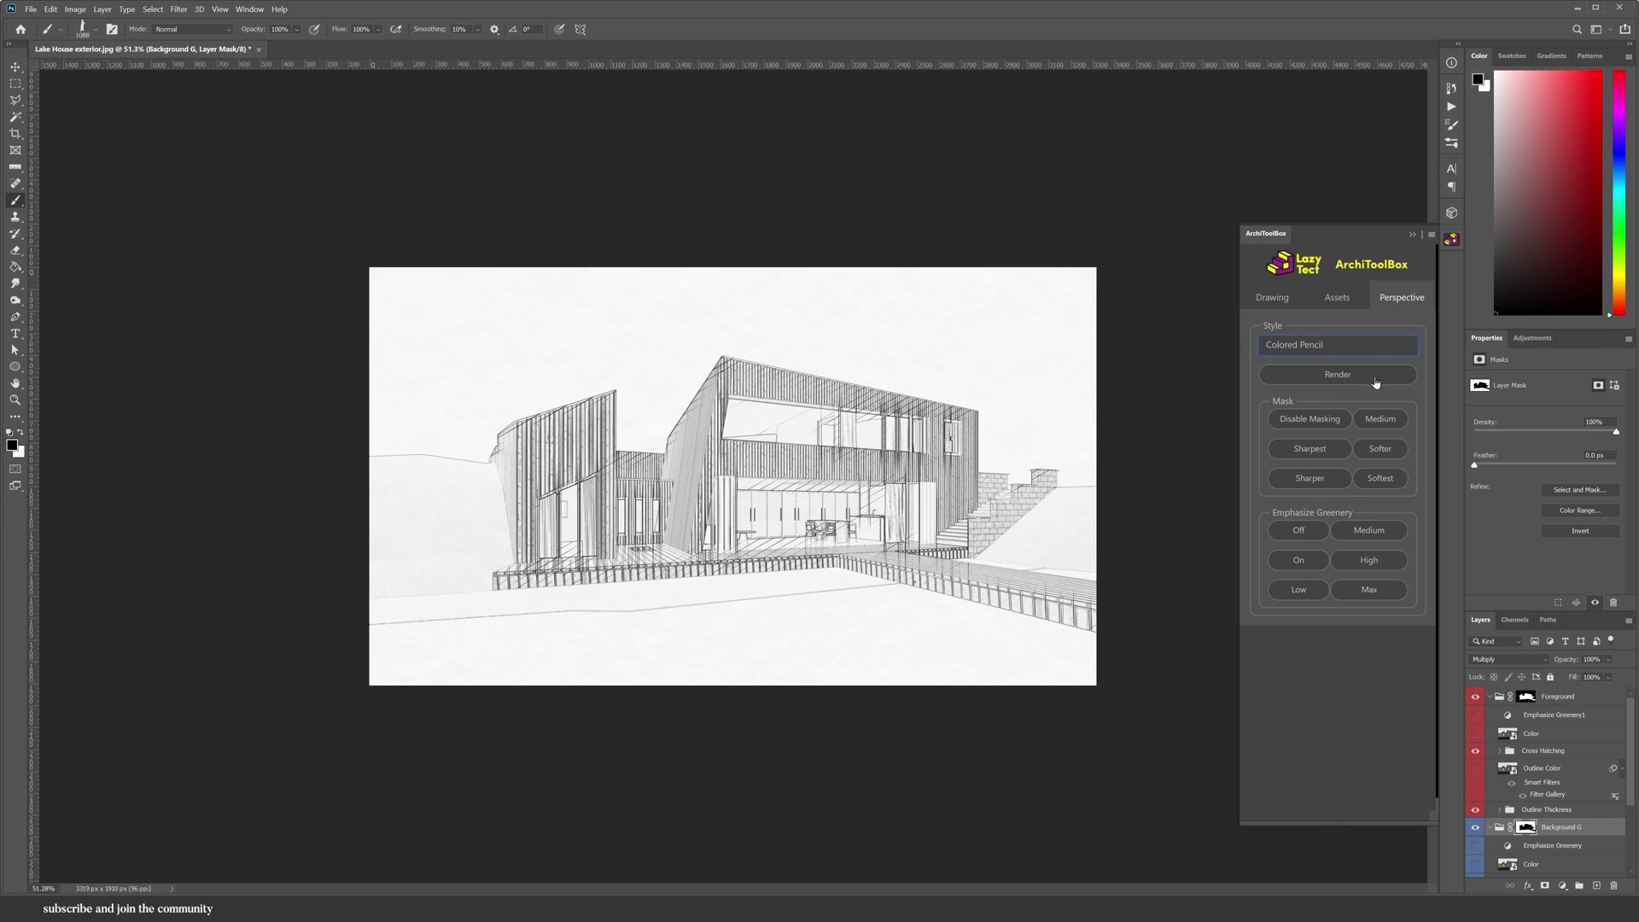
{"action": "left_click", "coordinate": [1347, 376]}
Render the exterior view in the Colored Pencil Outline style and in the Watercolor style
{"action": "left_click", "coordinate": [1332, 345]}
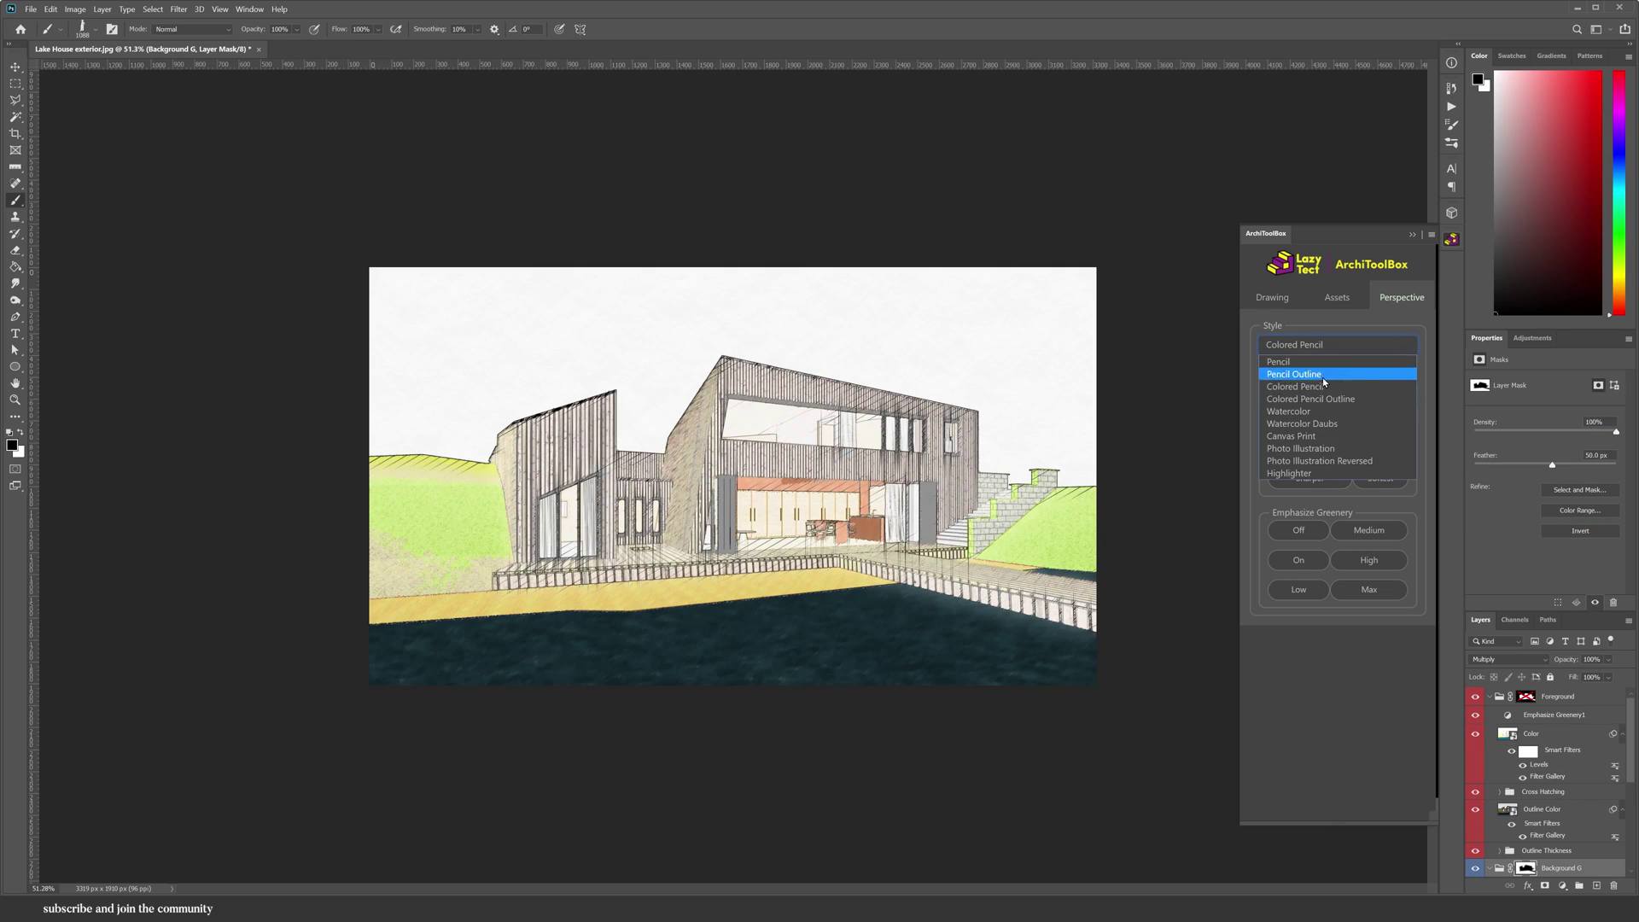
{"action": "left_click", "coordinate": [1294, 399]}
{"action": "left_click", "coordinate": [1319, 348]}
{"action": "left_click", "coordinate": [1305, 413]}
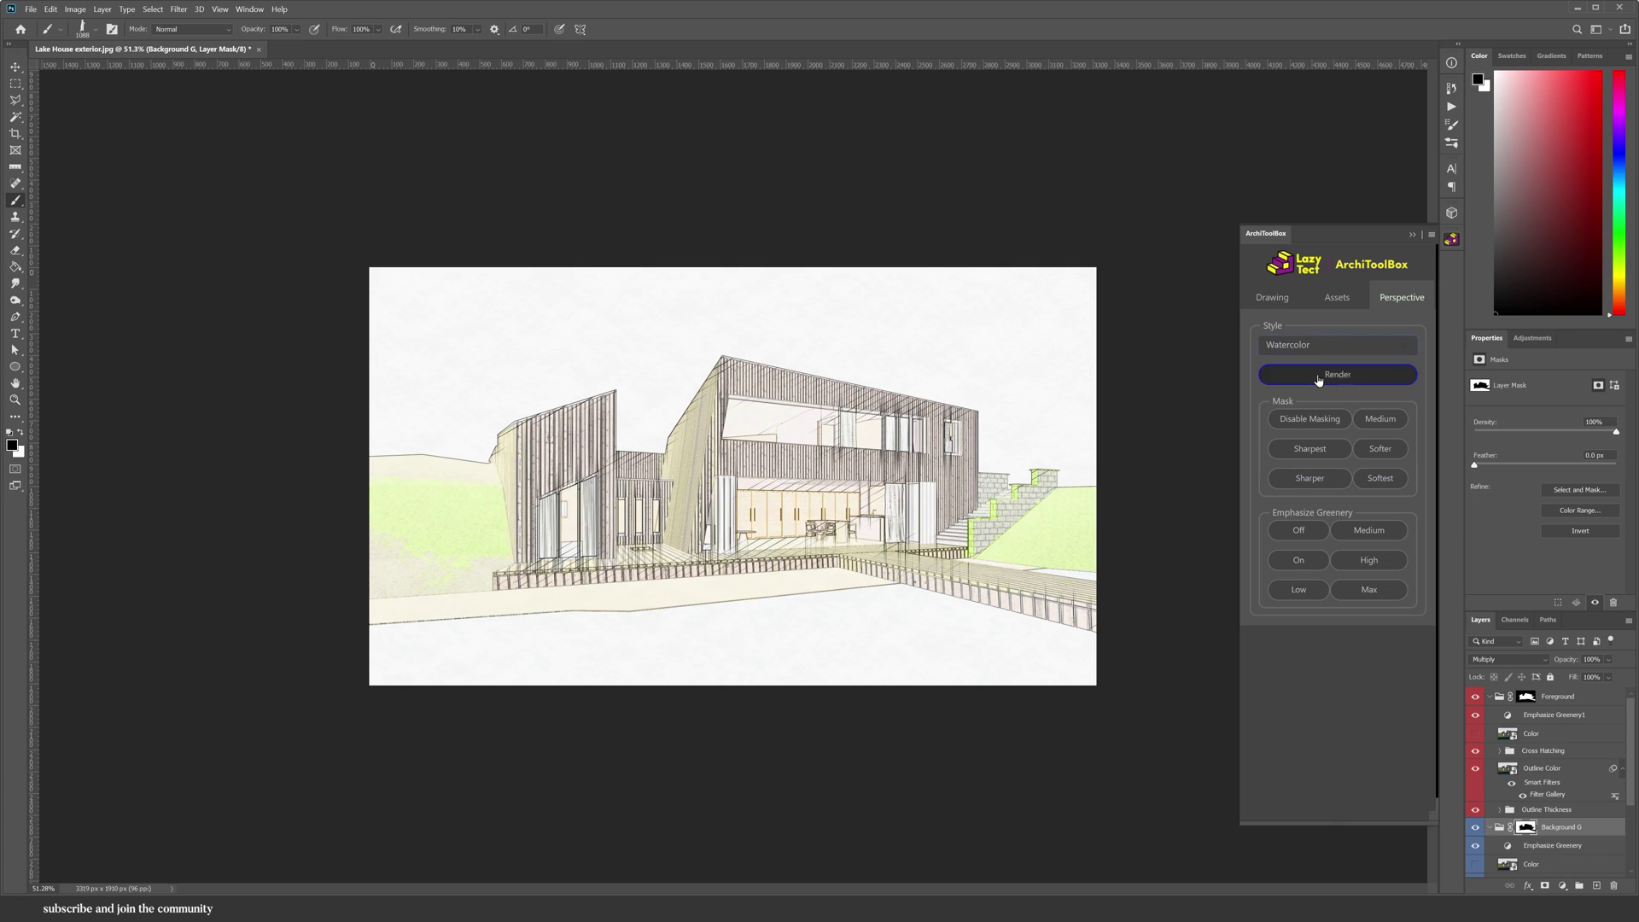
{"action": "left_click", "coordinate": [1320, 378]}
Render the exterior view in the Watercolor Daubs style and in the Canvas Print style
{"action": "left_click", "coordinate": [1323, 351]}
{"action": "left_click", "coordinate": [1304, 426]}
{"action": "left_click", "coordinate": [1323, 377]}
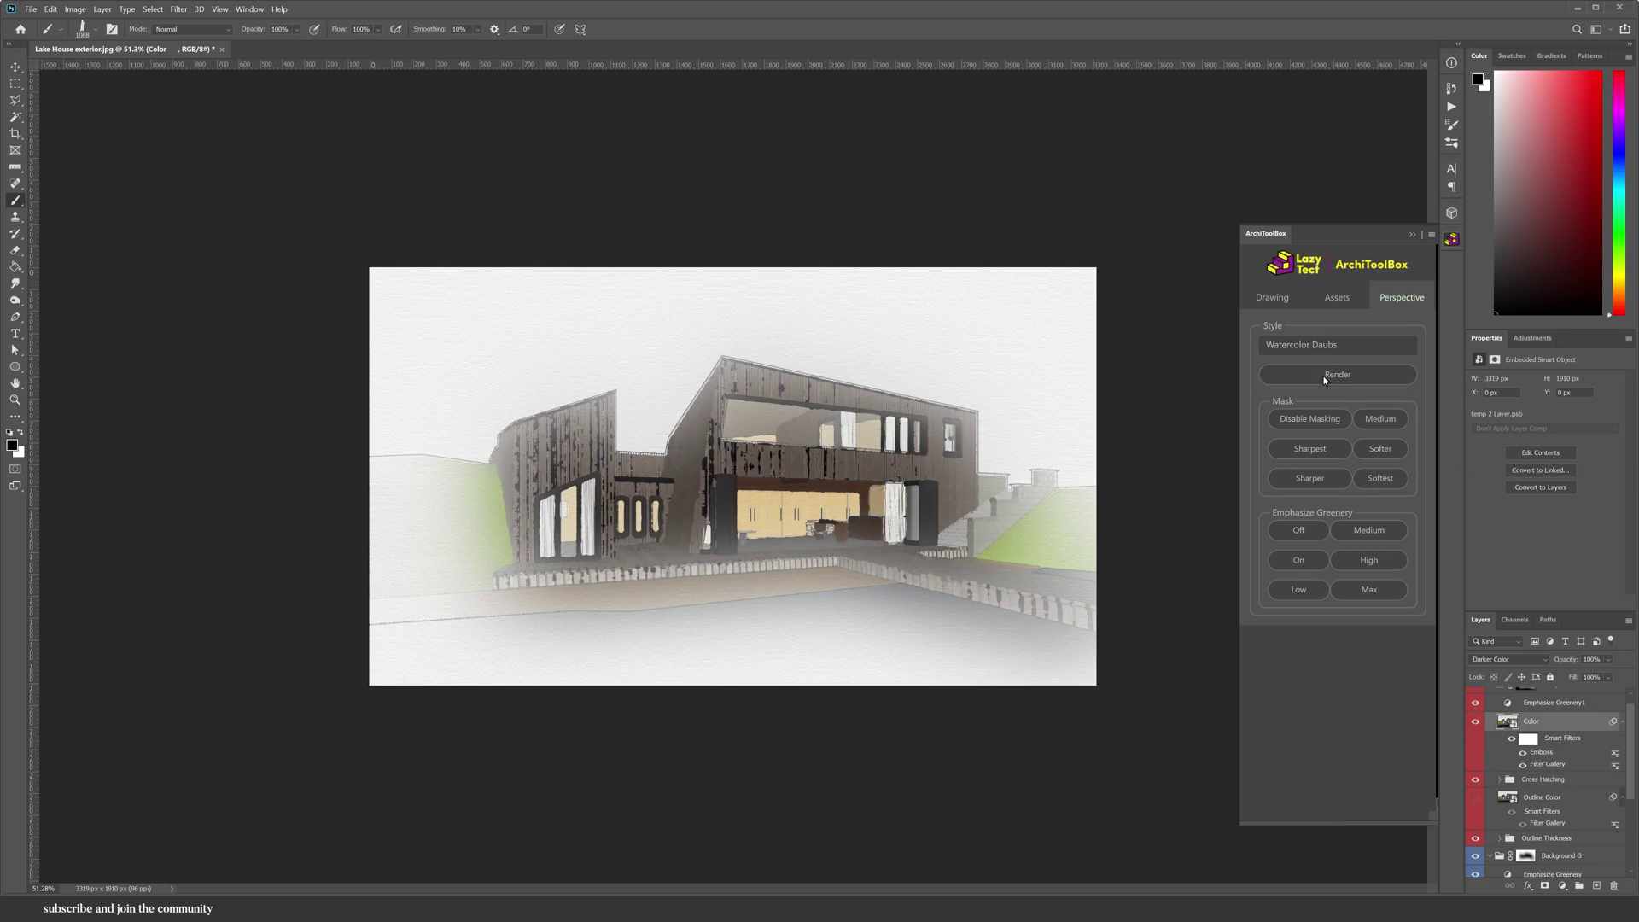
{"action": "left_click", "coordinate": [1322, 349]}
{"action": "left_click", "coordinate": [1315, 439]}
{"action": "left_click", "coordinate": [1316, 381]}
Render the exterior view in the Photo Illustration style and in the Photo Illustration Reversed style
{"action": "left_click", "coordinate": [1323, 350]}
{"action": "left_click", "coordinate": [1319, 451]}
{"action": "left_click", "coordinate": [1319, 345]}
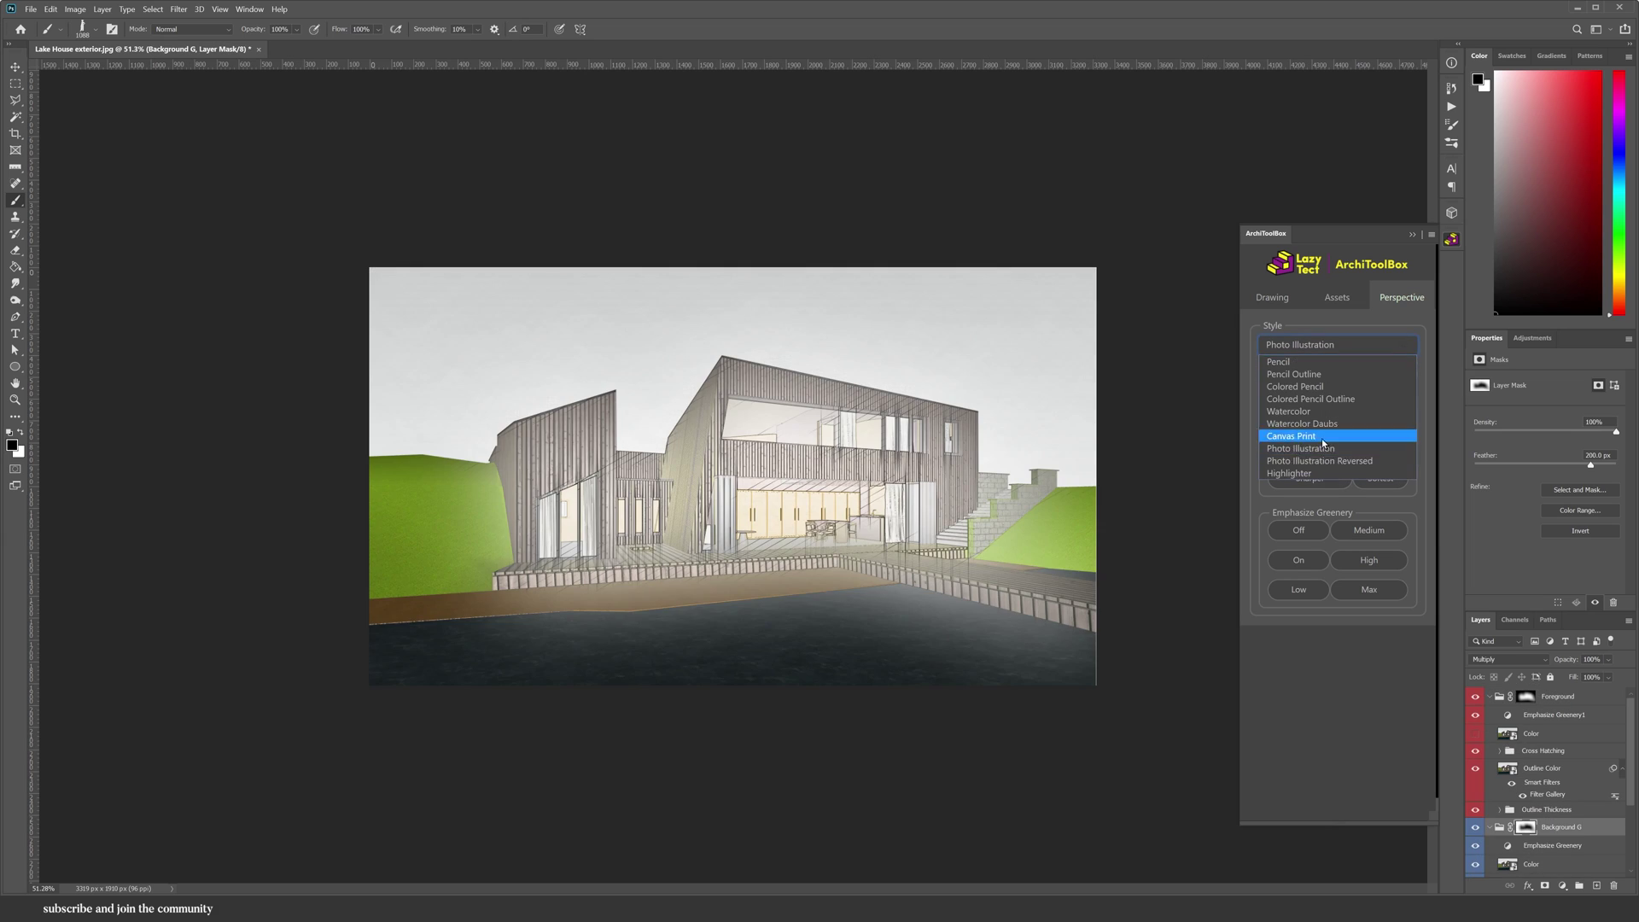
{"action": "left_click", "coordinate": [1319, 461]}
Try the Highlighter style on the exterior view and return the render to the Pencil style
{"action": "left_click", "coordinate": [1319, 345]}
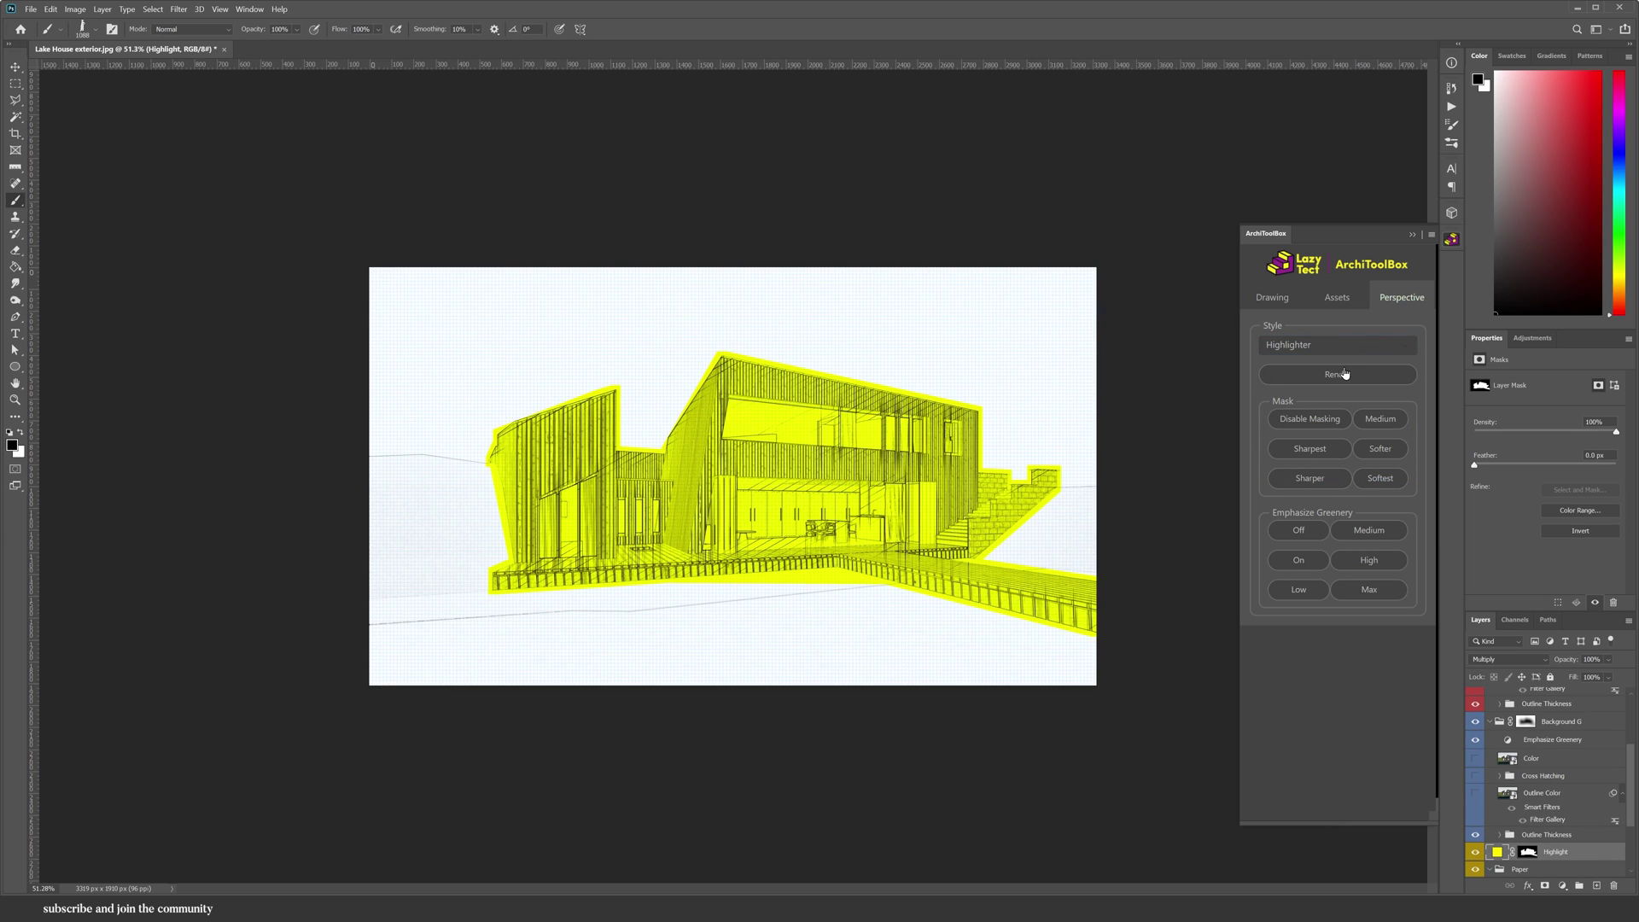
{"action": "left_click", "coordinate": [1337, 350]}
{"action": "left_click", "coordinate": [1313, 391]}
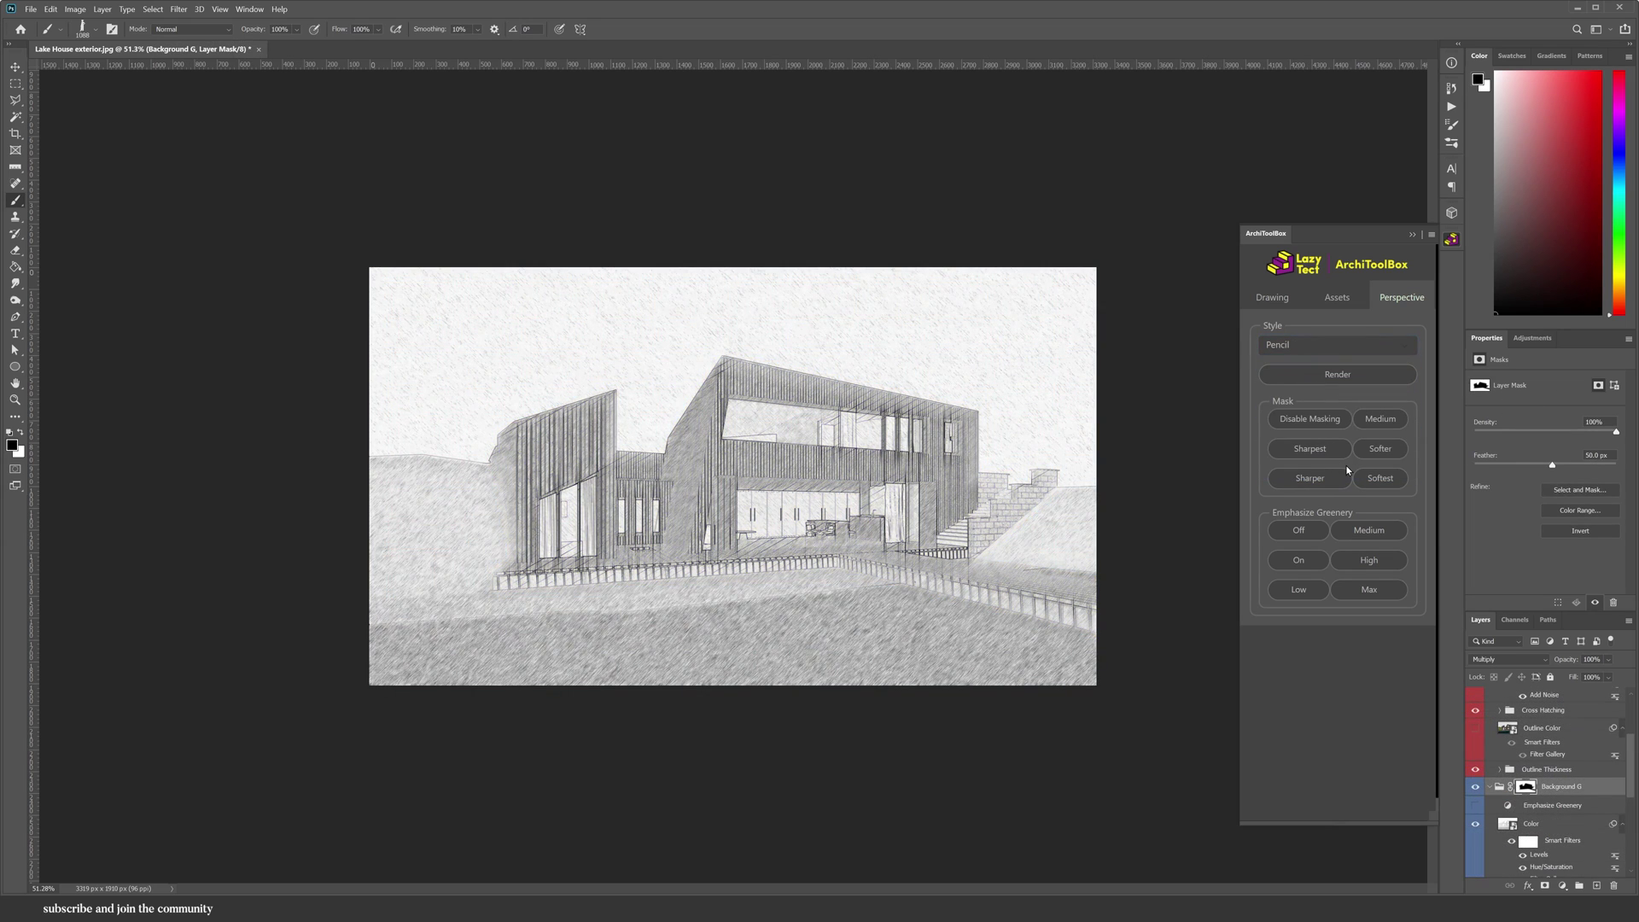
Try the render's mask disabled and at Sharpest, Sharper, Softest and Medium, and settle on Sharpest
{"action": "left_click", "coordinate": [1311, 420]}
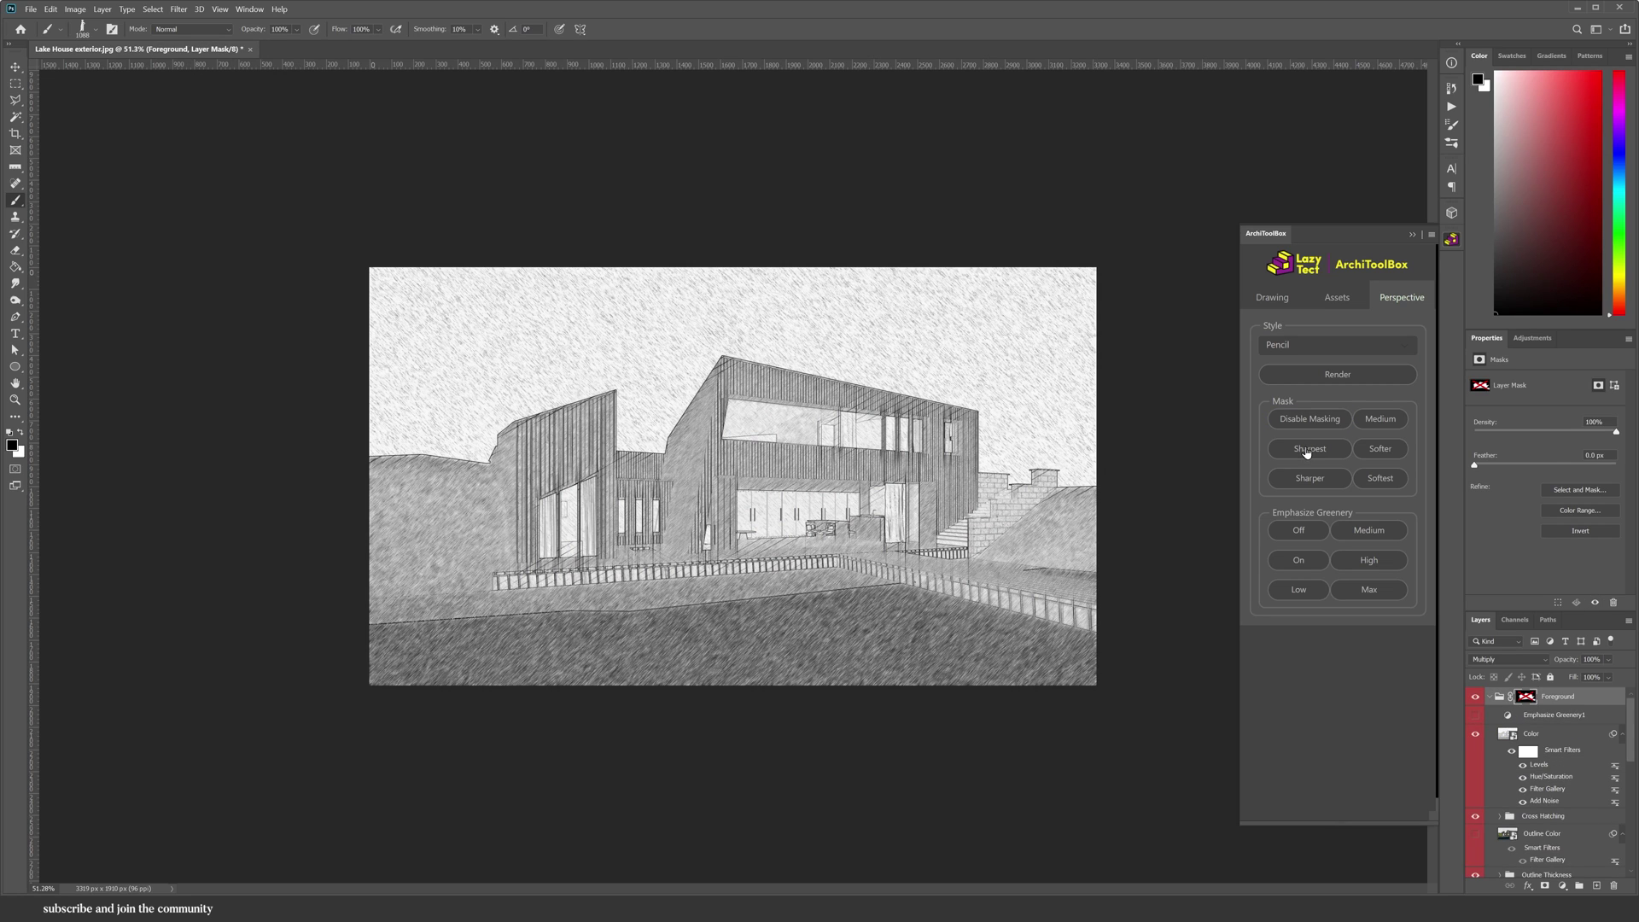
{"action": "left_click", "coordinate": [1305, 458]}
{"action": "left_click", "coordinate": [1313, 480]}
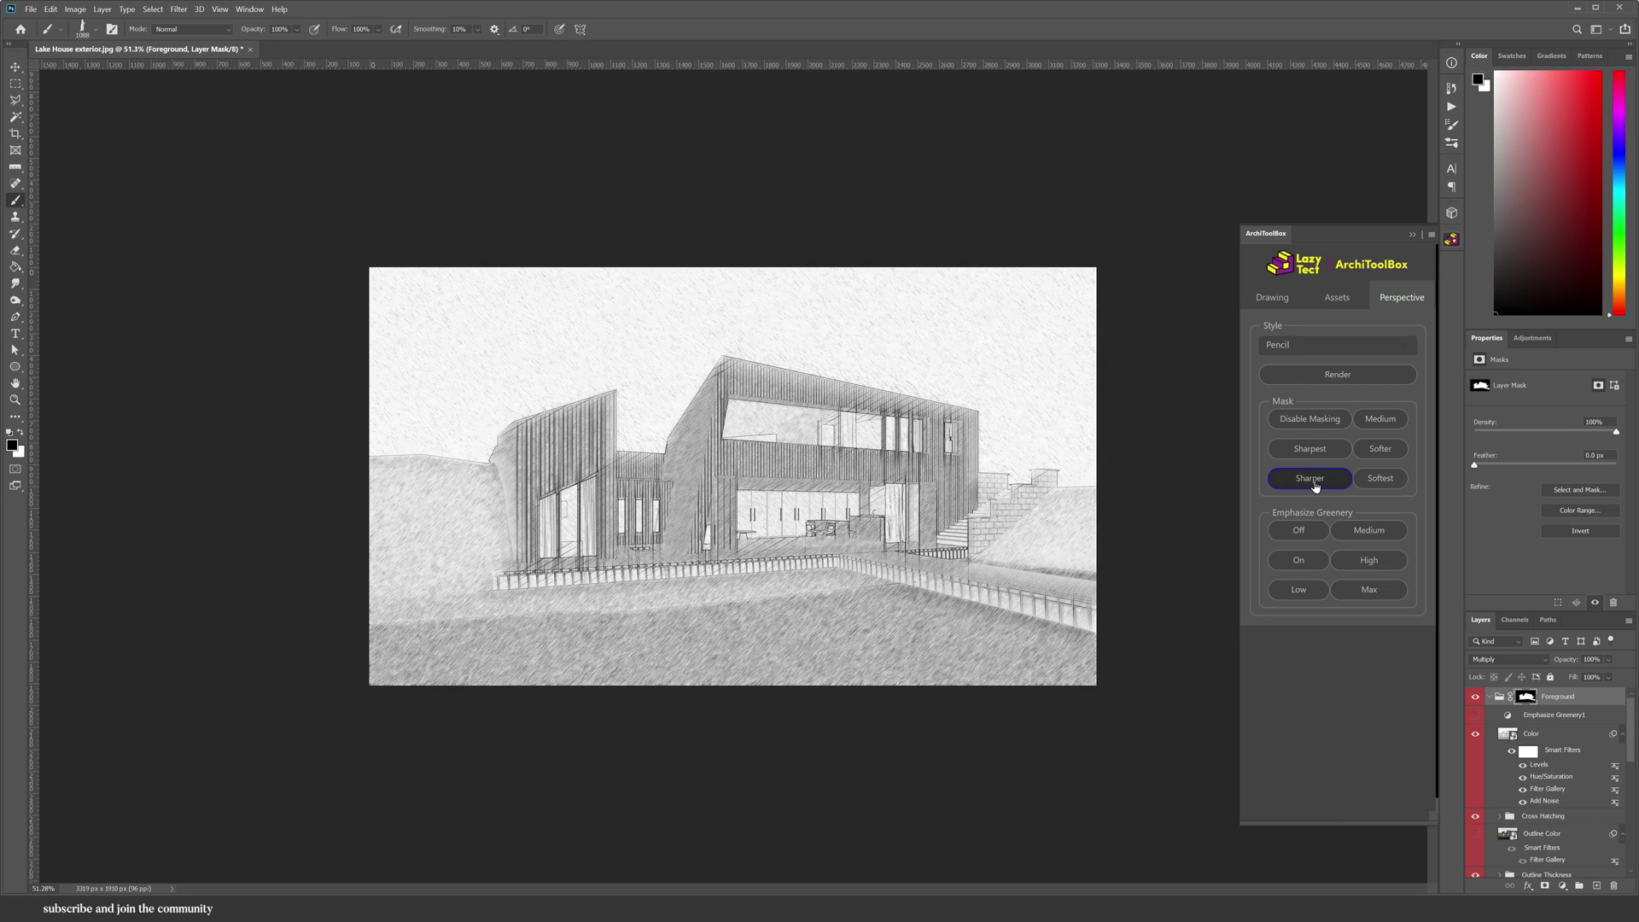
{"action": "left_click", "coordinate": [1390, 487]}
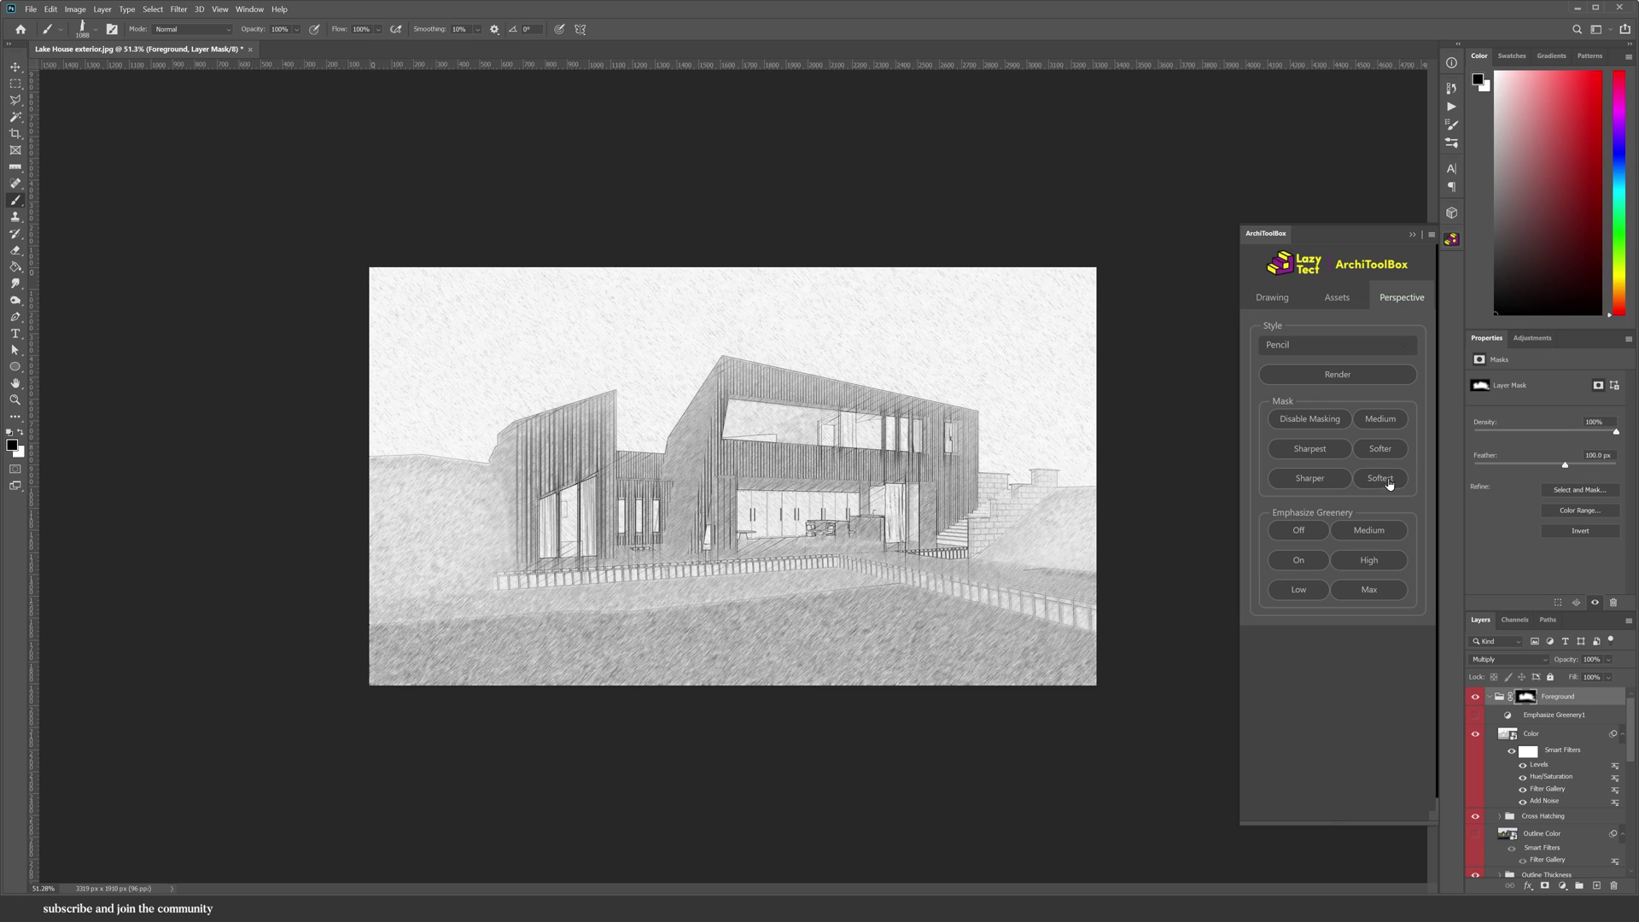
{"action": "left_click", "coordinate": [1383, 422]}
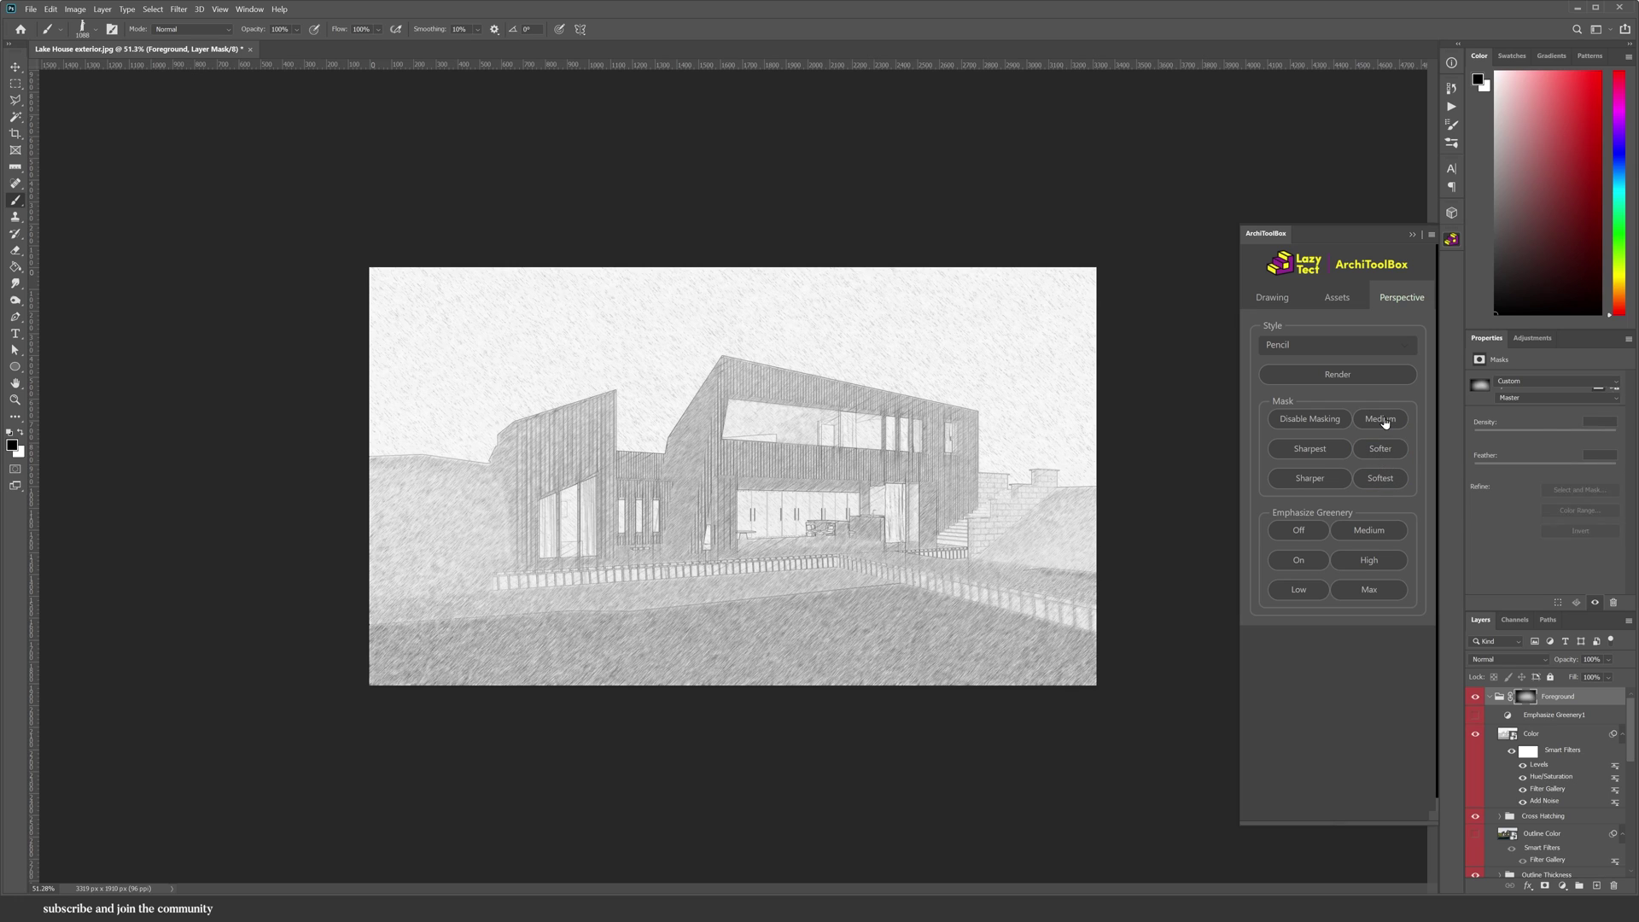
{"action": "left_click", "coordinate": [1297, 454]}
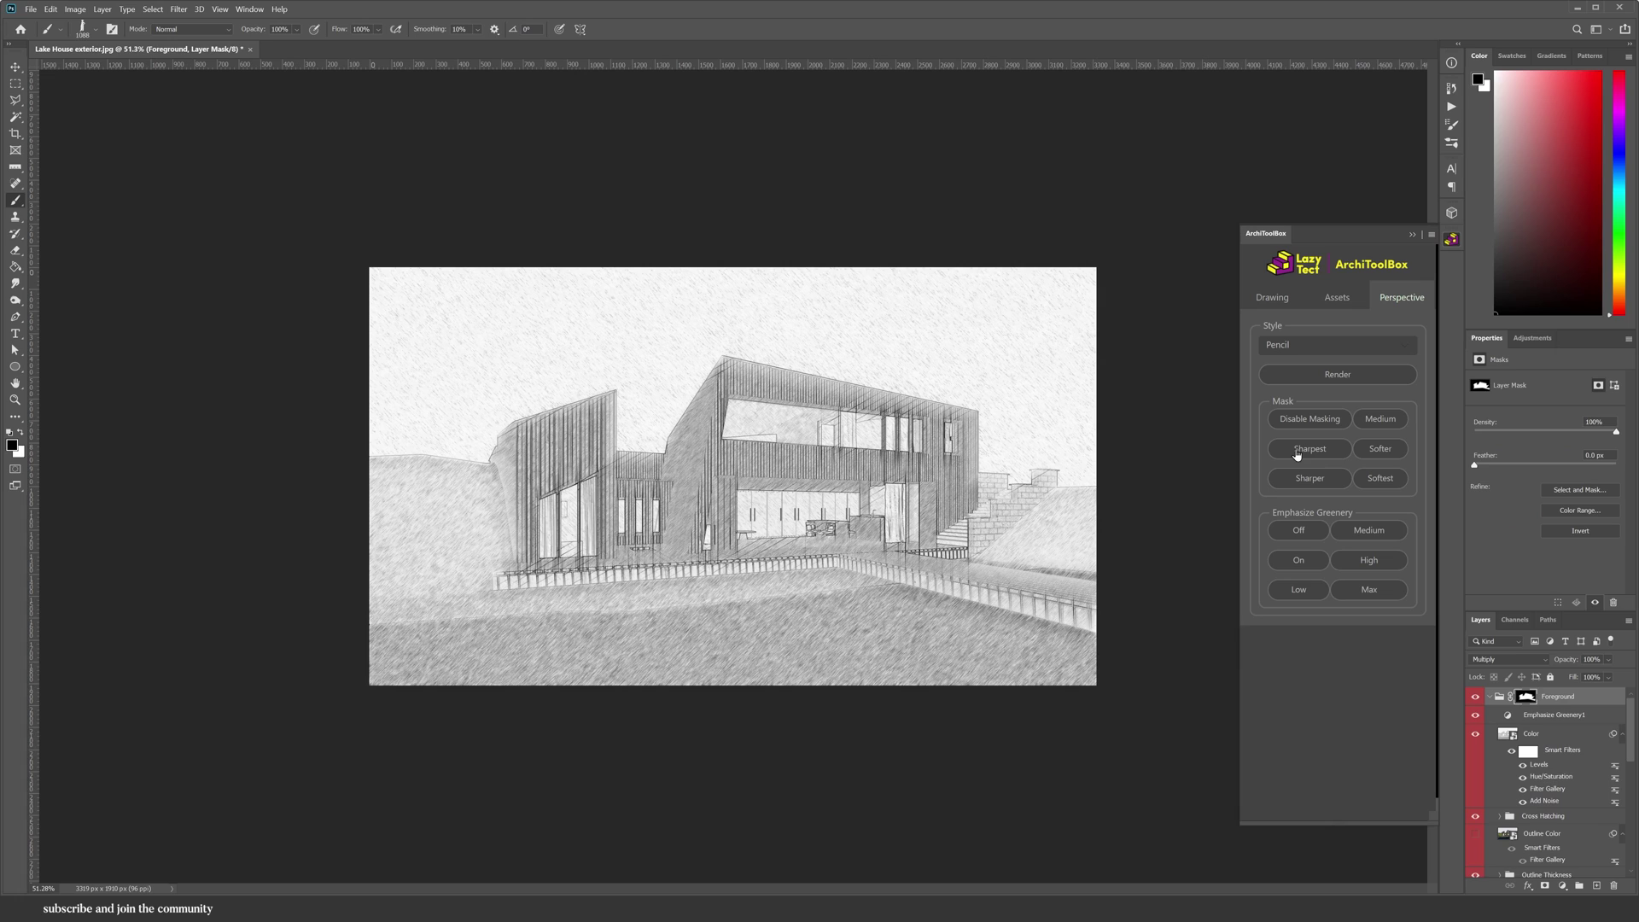
Apply the Low greenery emphasis to the pencil render and change it to Medium
{"action": "left_click", "coordinate": [1298, 591]}
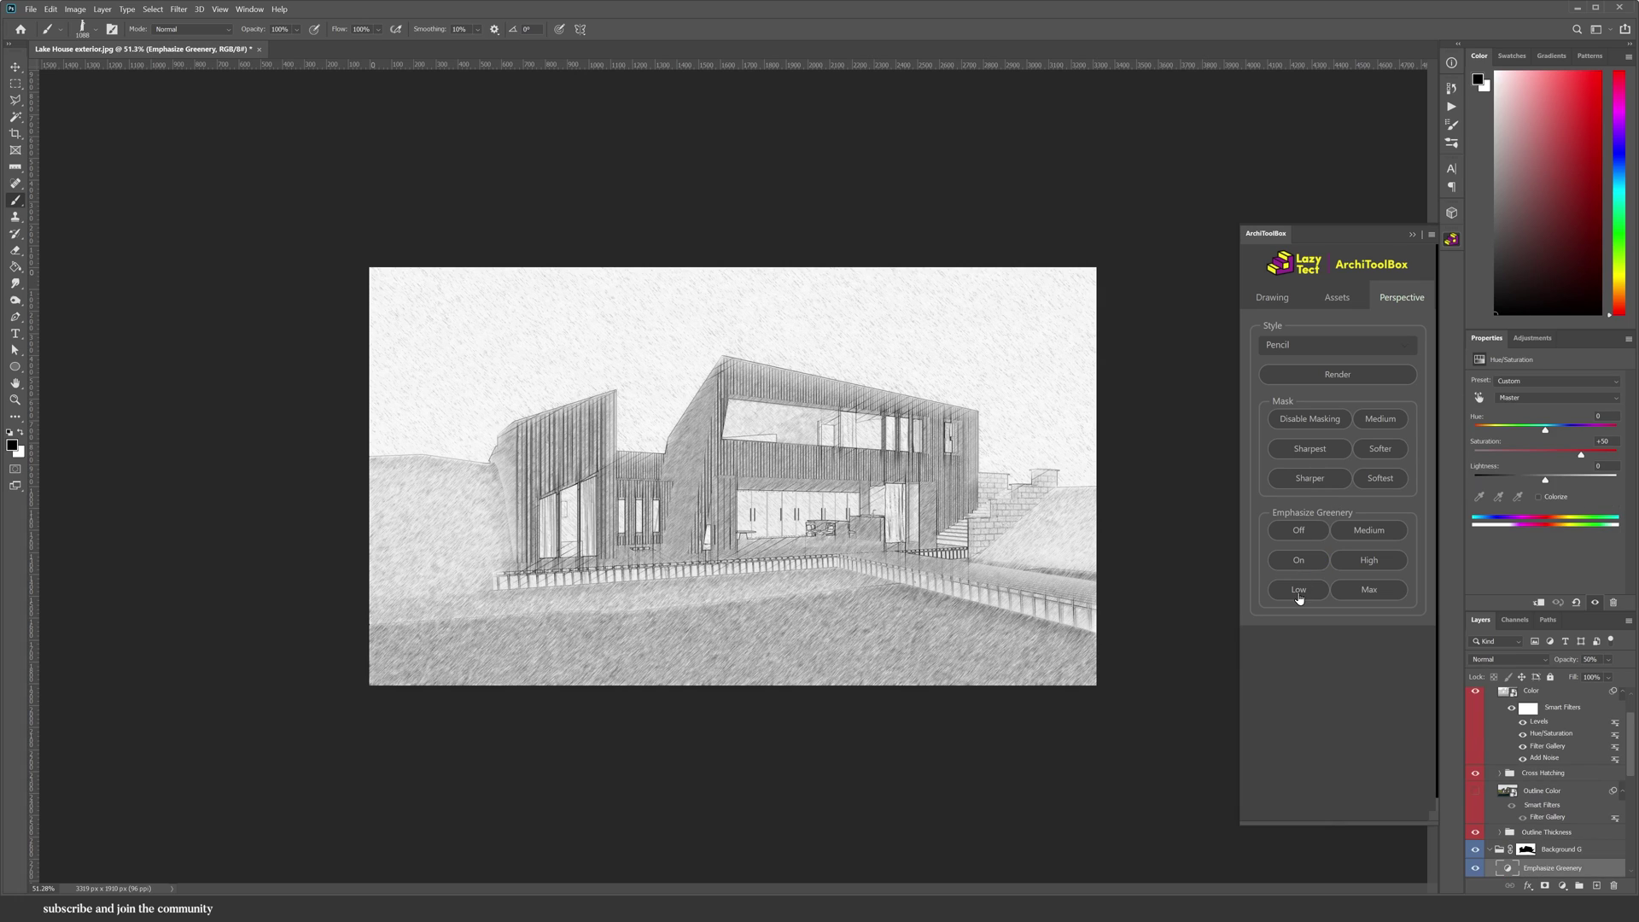
{"action": "left_click", "coordinate": [1299, 595]}
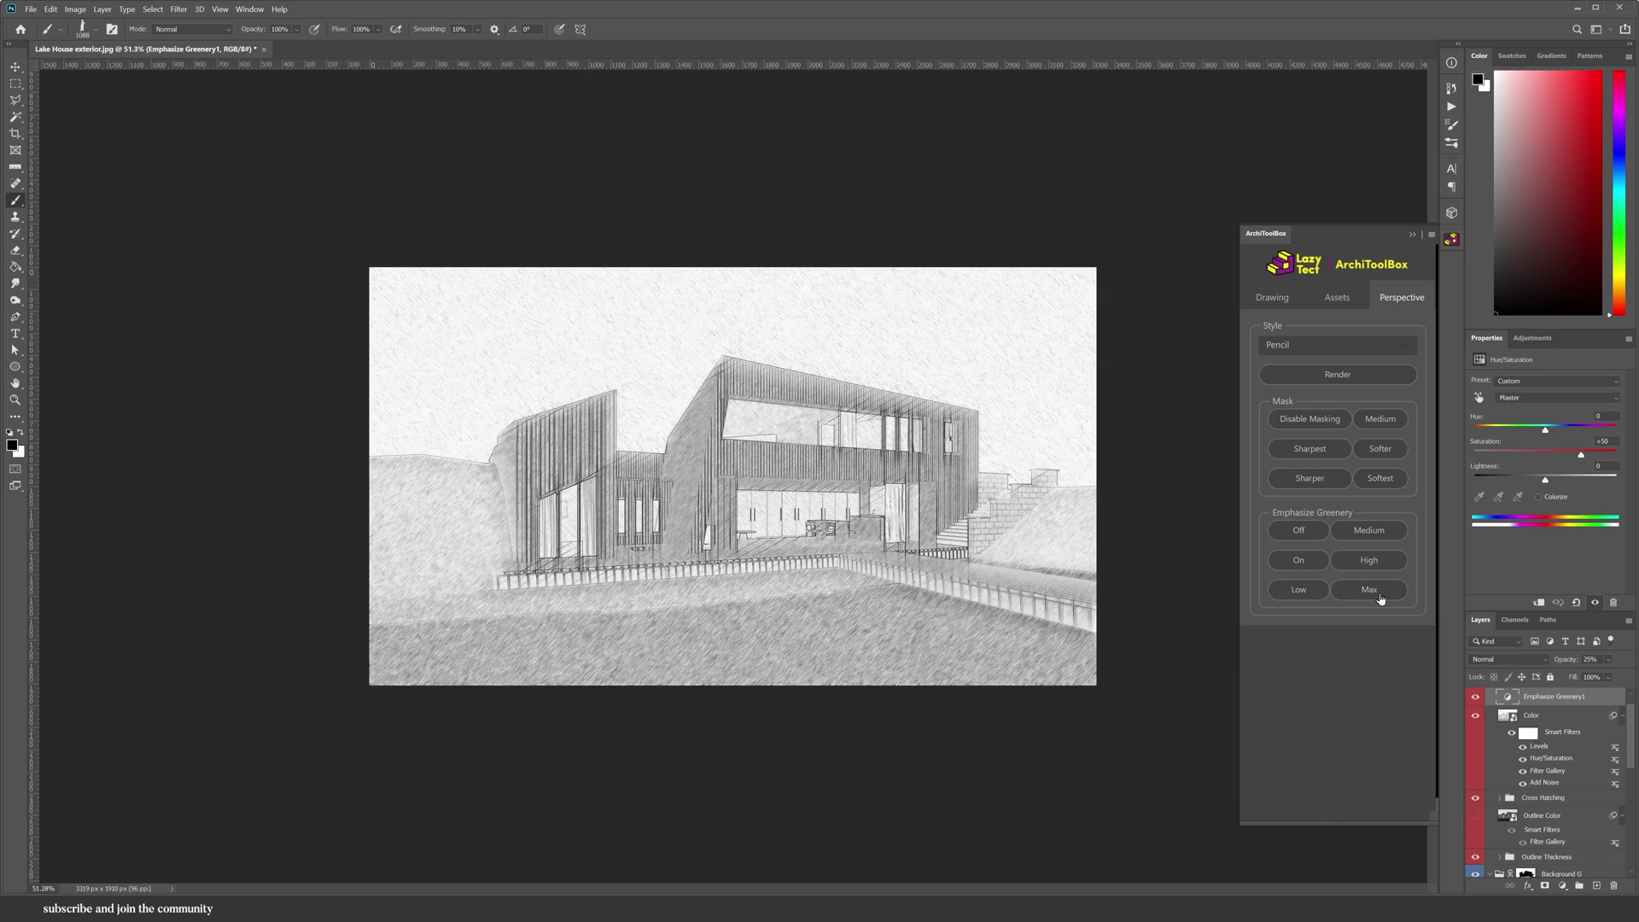
{"action": "left_click", "coordinate": [1371, 532]}
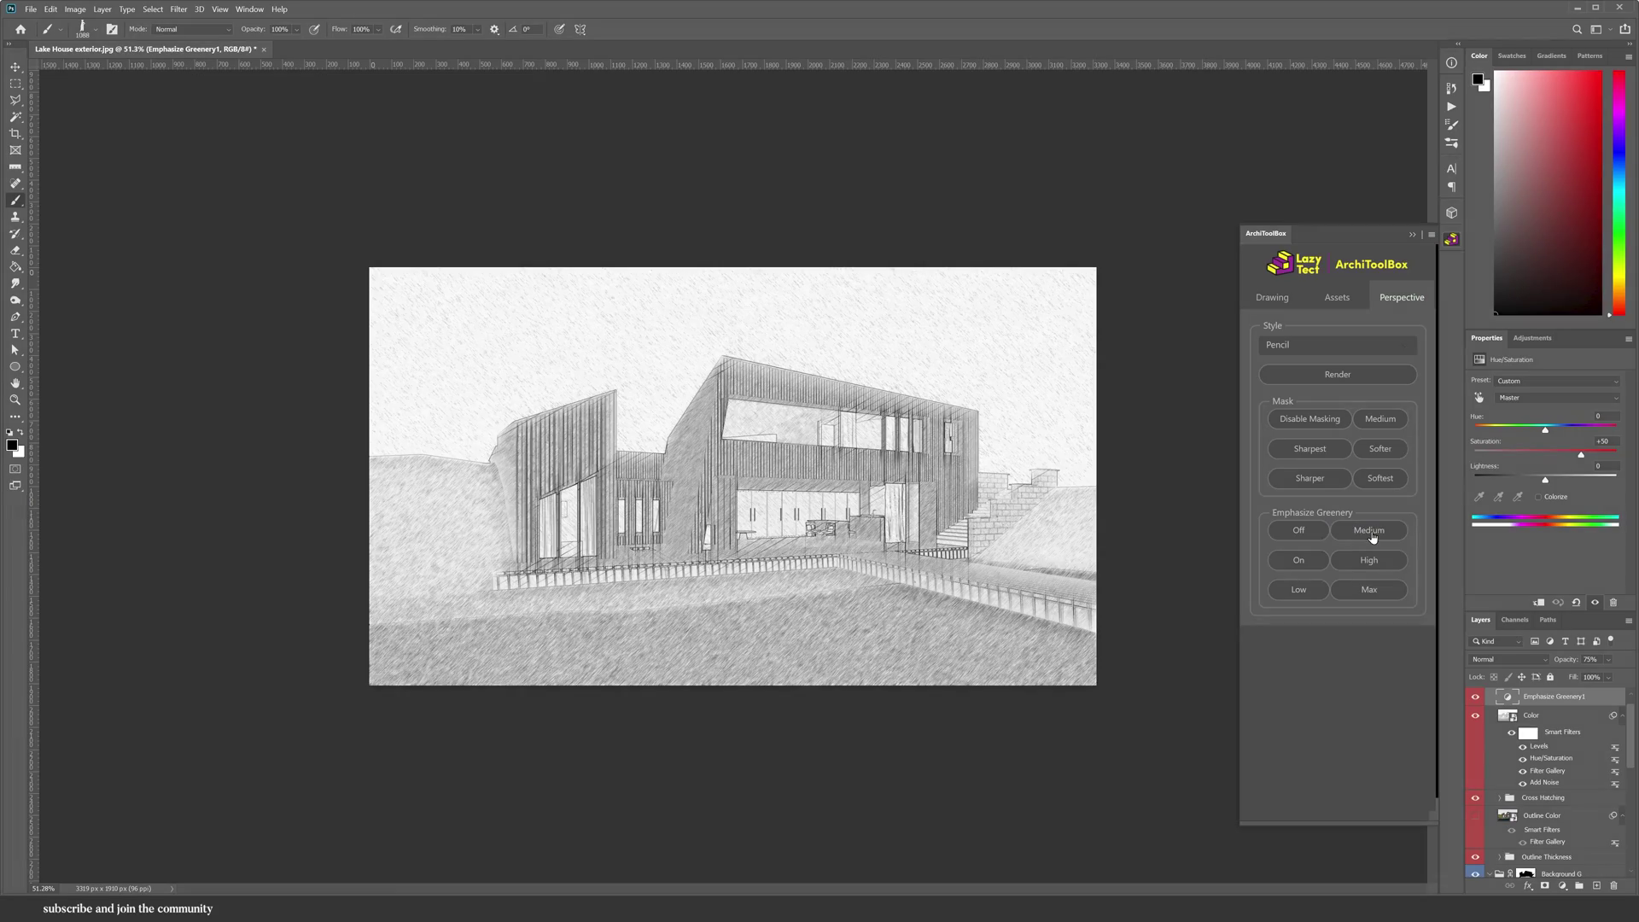